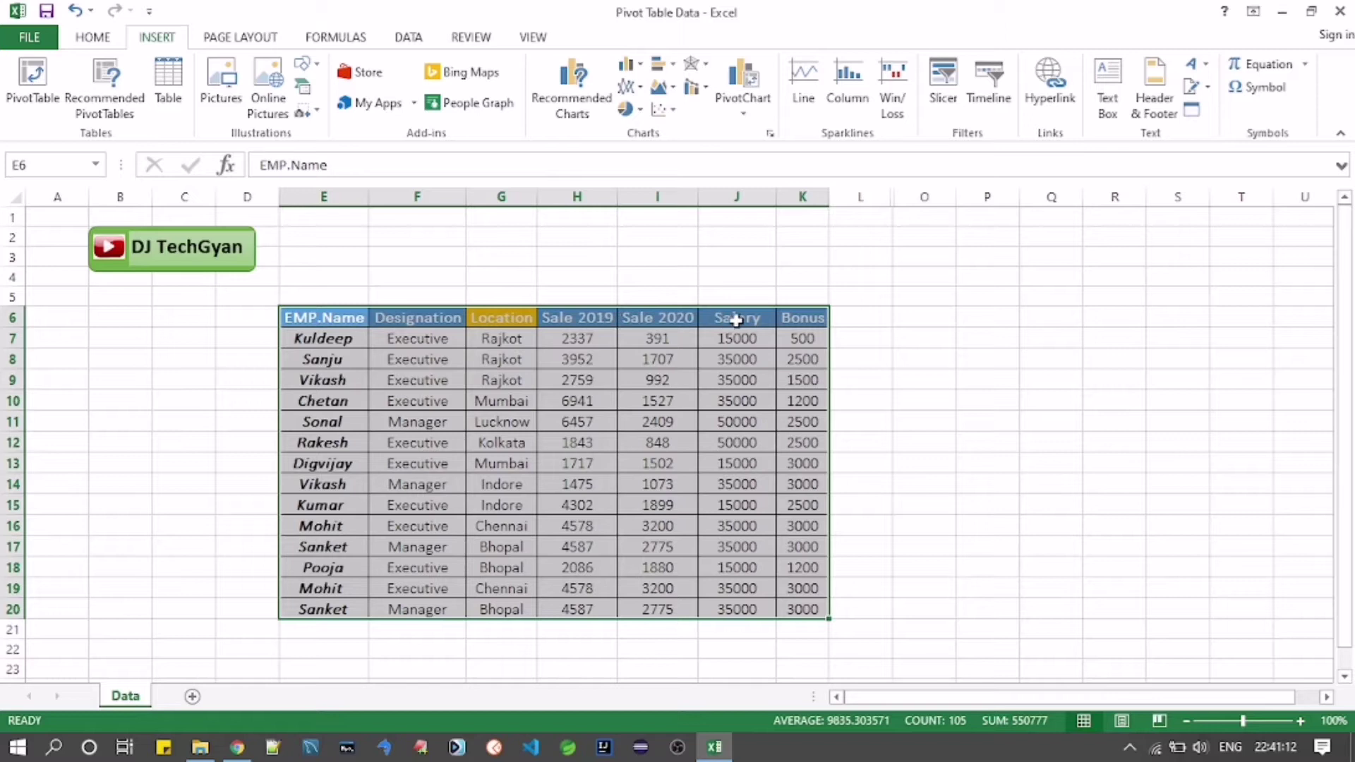
click(761, 319)
click(811, 318)
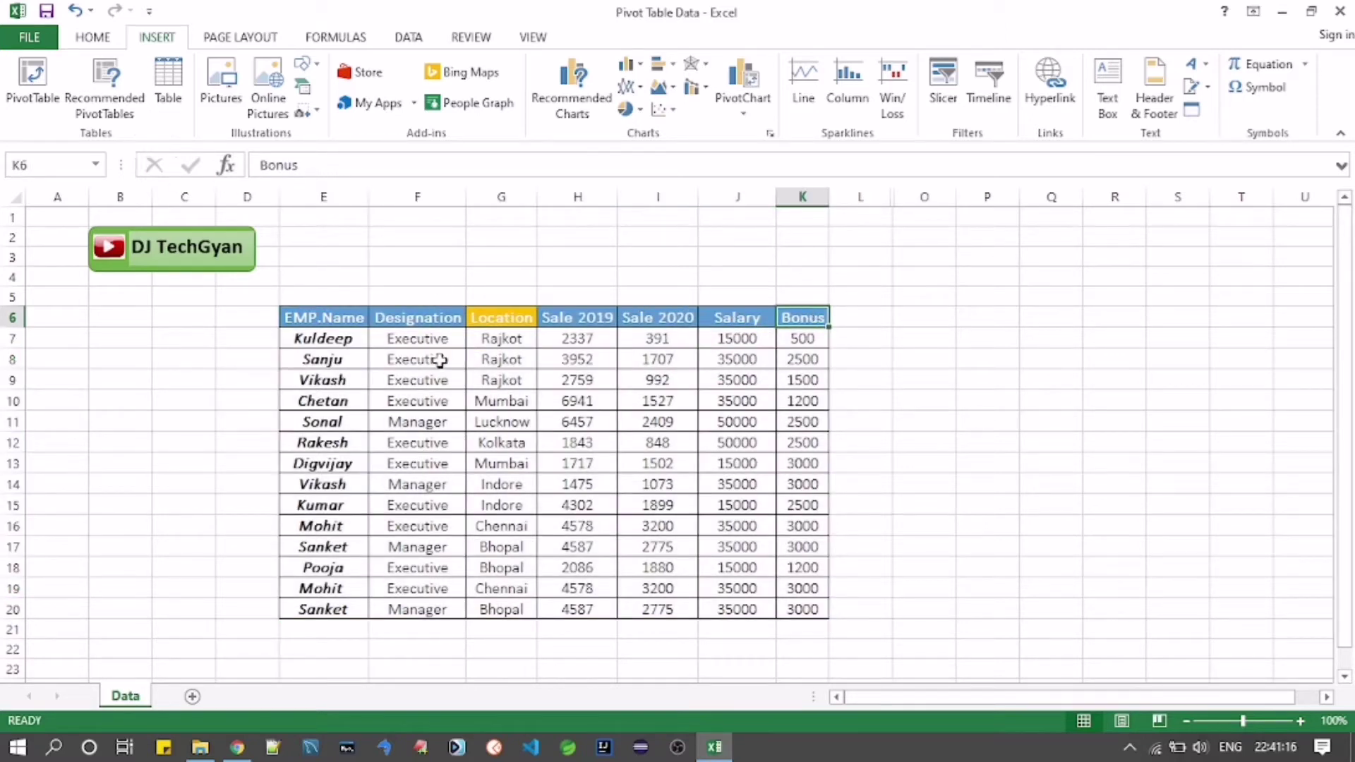
drag(360, 326, 794, 607)
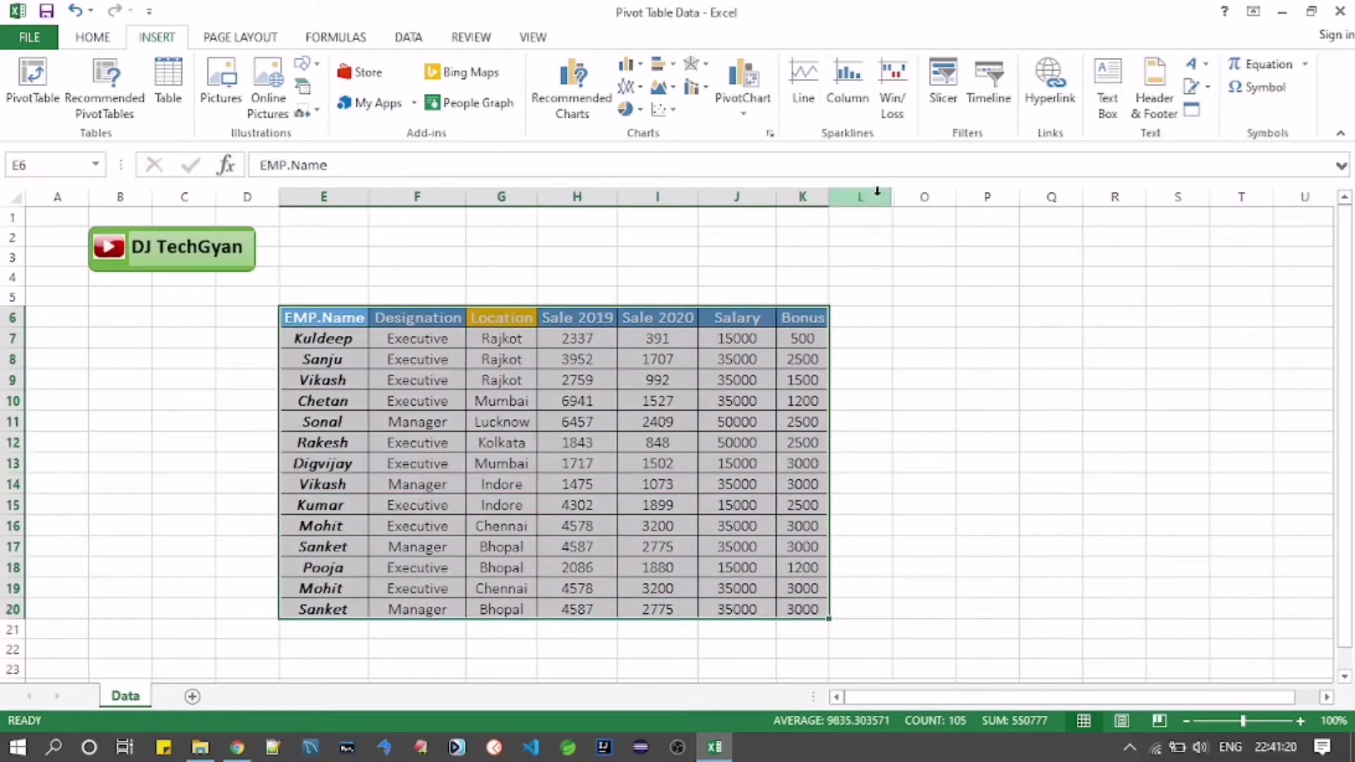
Step: Unhide the hidden columns M and N between columns L and O, and select the topic list M6:N16
drag(865, 197, 947, 220)
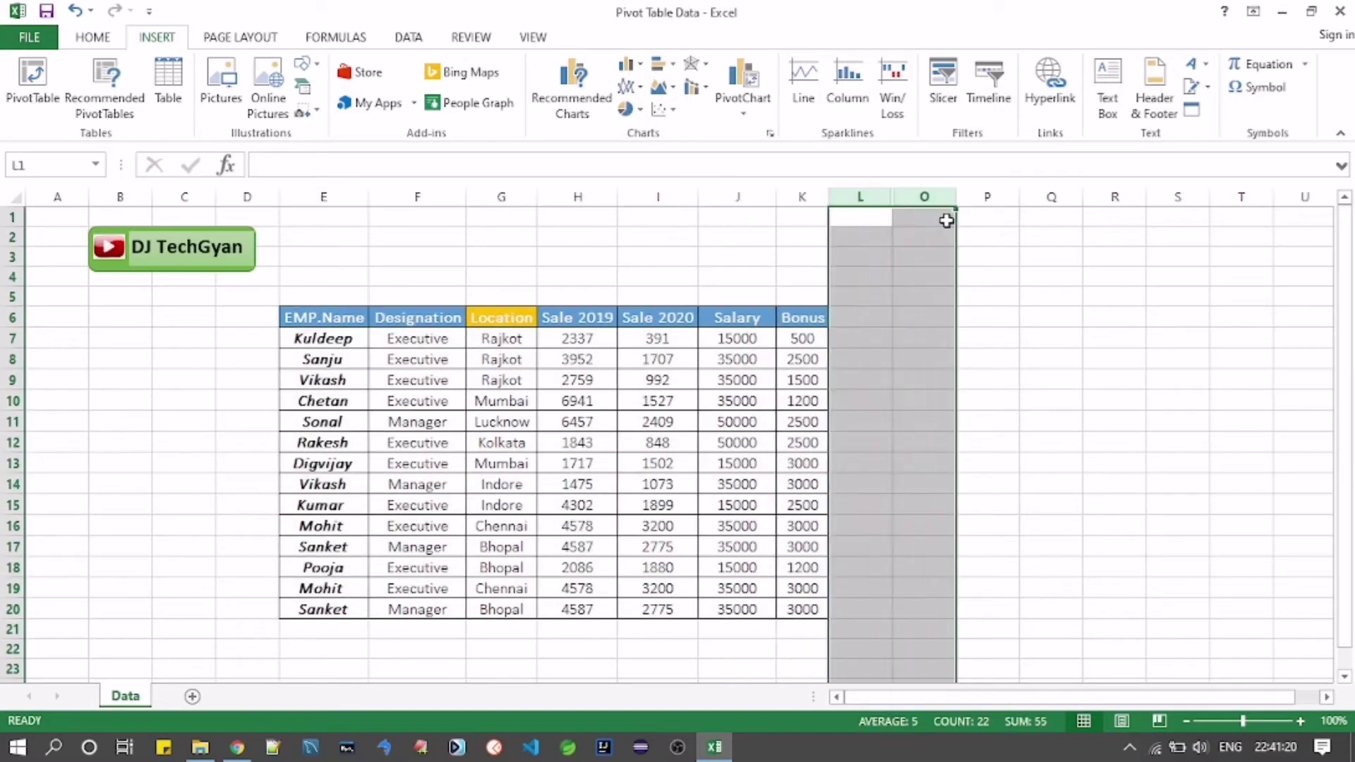
right_click(897, 270)
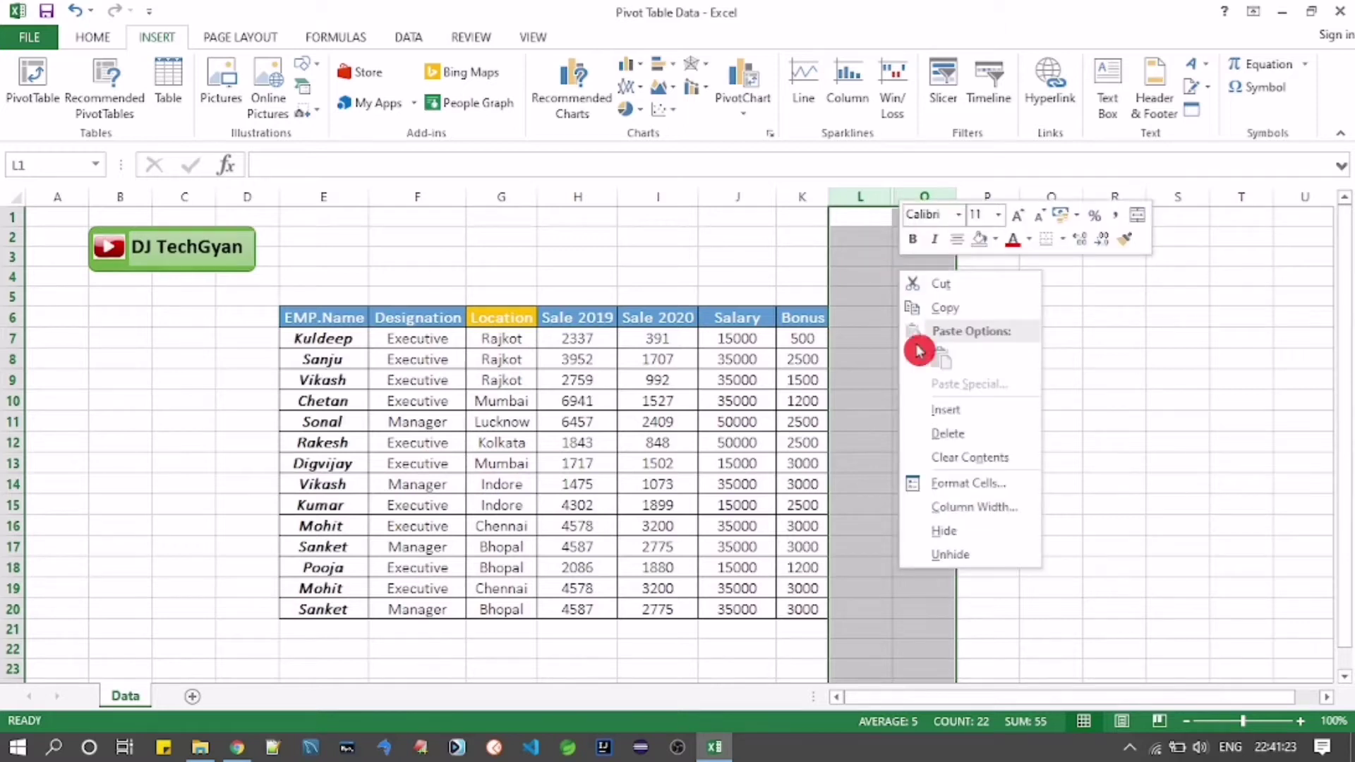
click(958, 556)
drag(950, 319, 1013, 530)
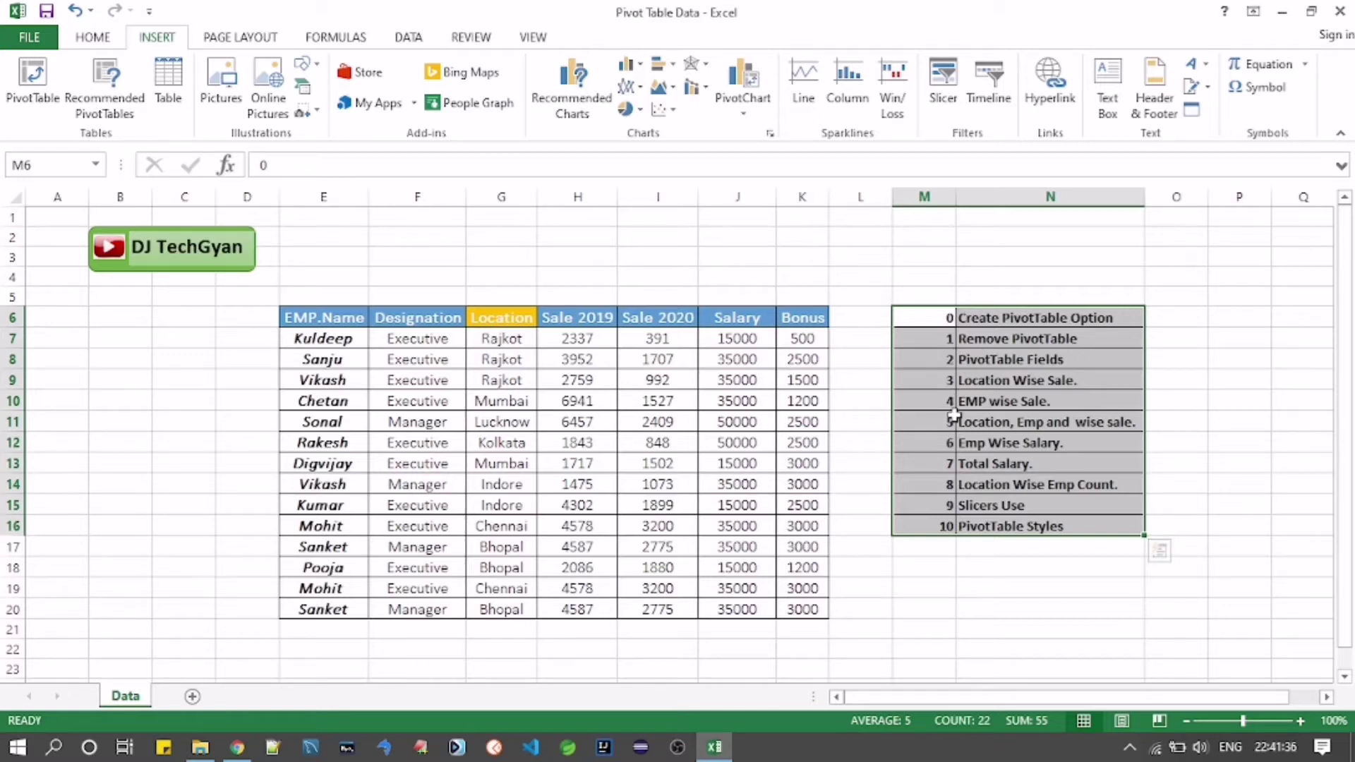
drag(941, 319, 978, 317)
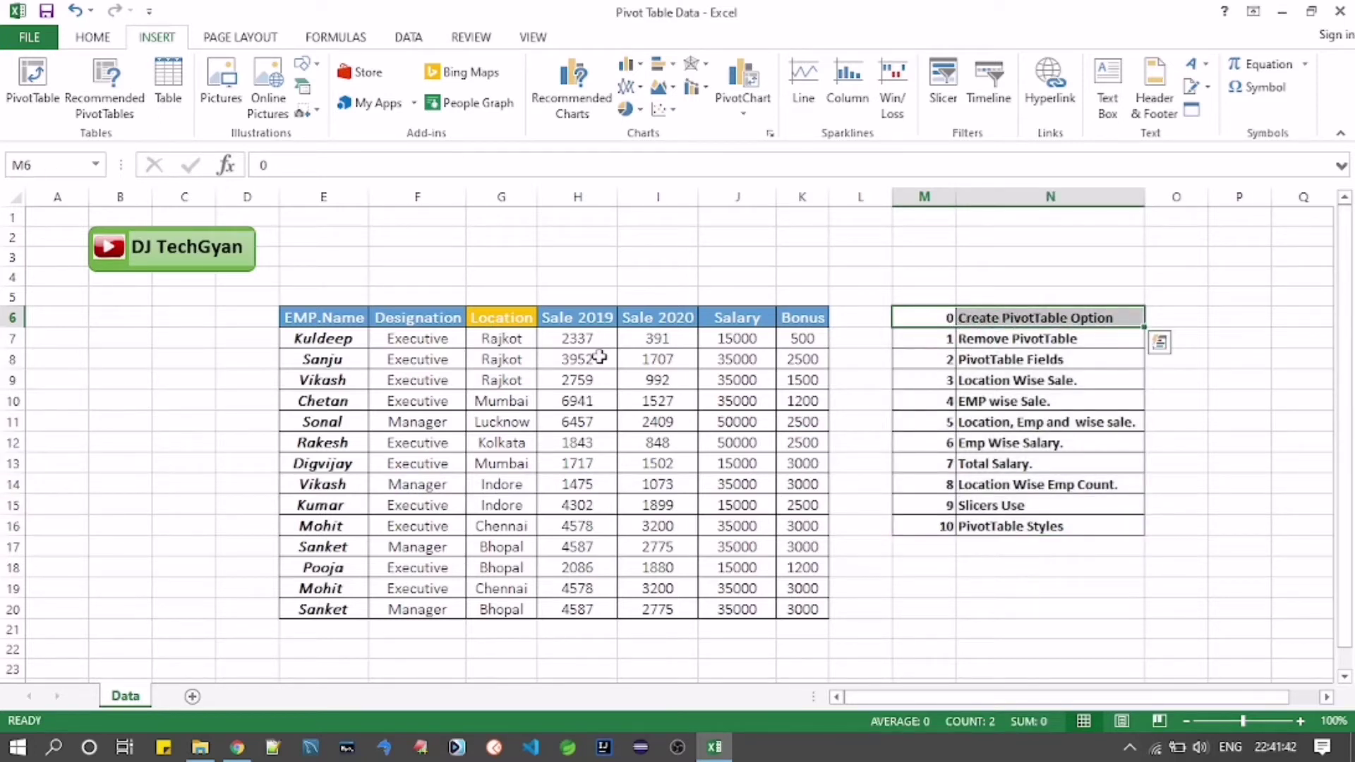
drag(340, 320, 811, 609)
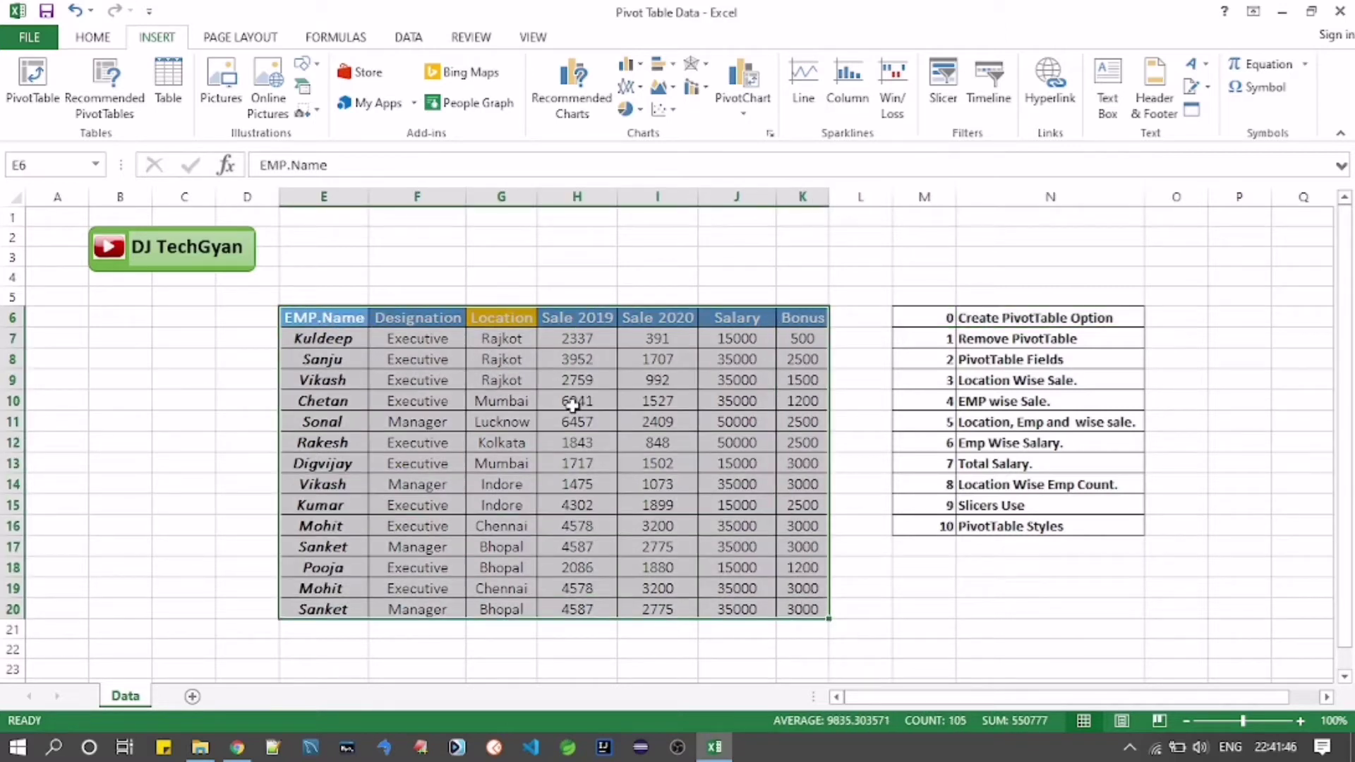
drag(340, 306, 950, 643)
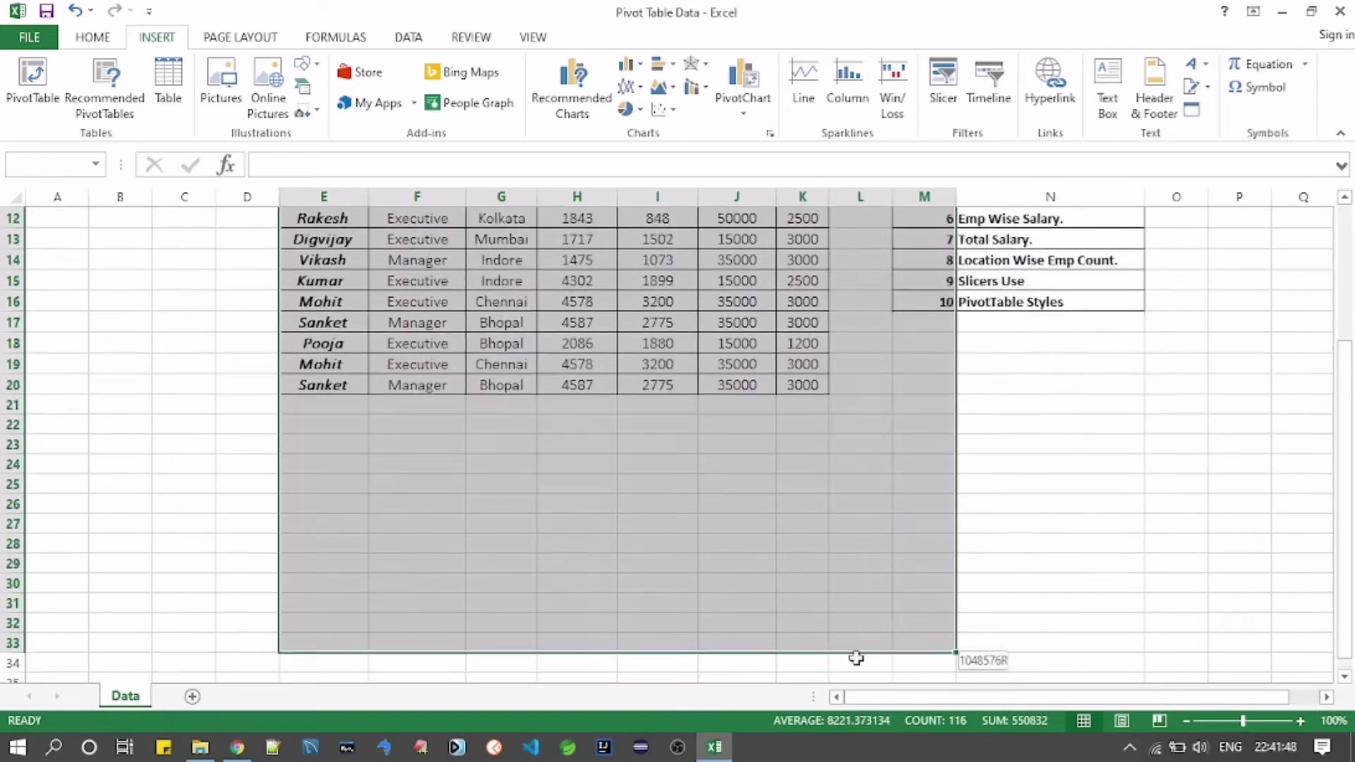
click(448, 269)
key(ctrl+Up)
key(ctrl+Up)
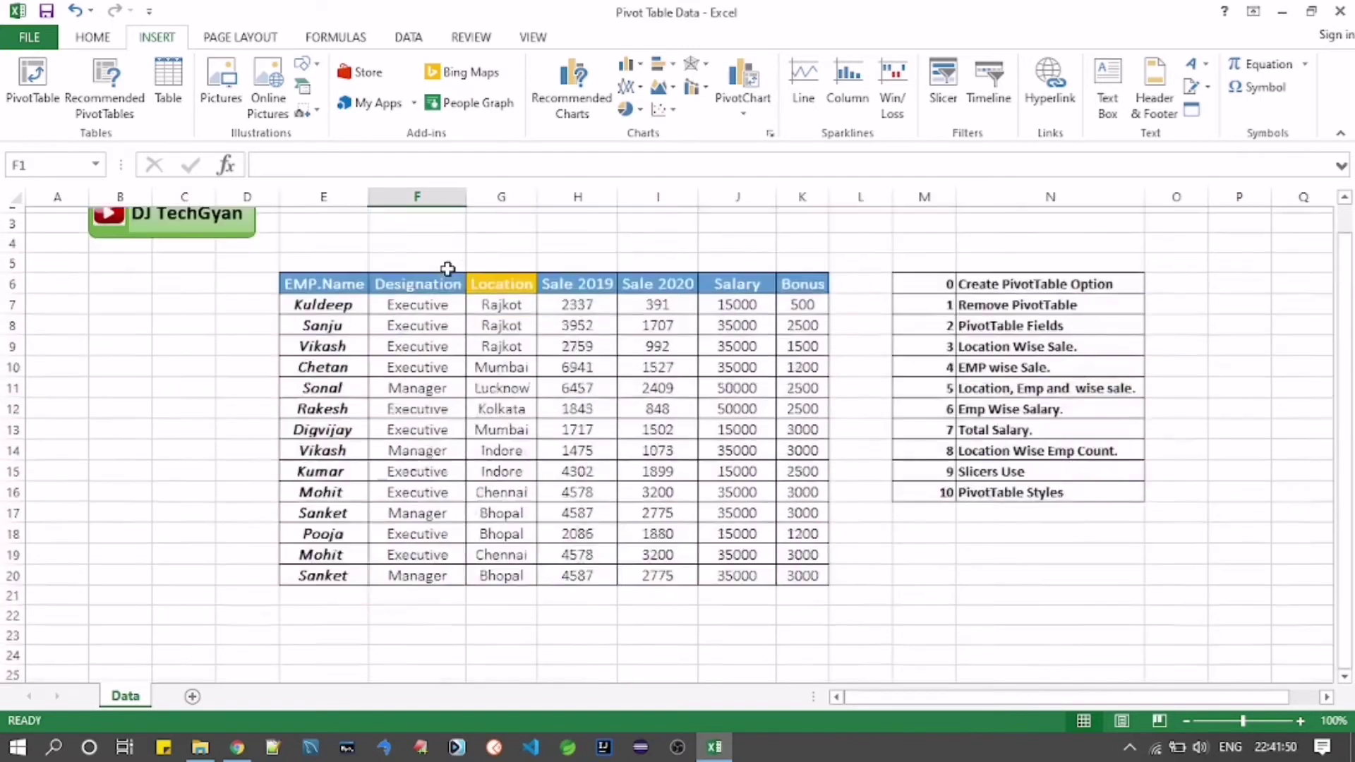
key(Down)
key(Down)
key(Down)
key(Down)
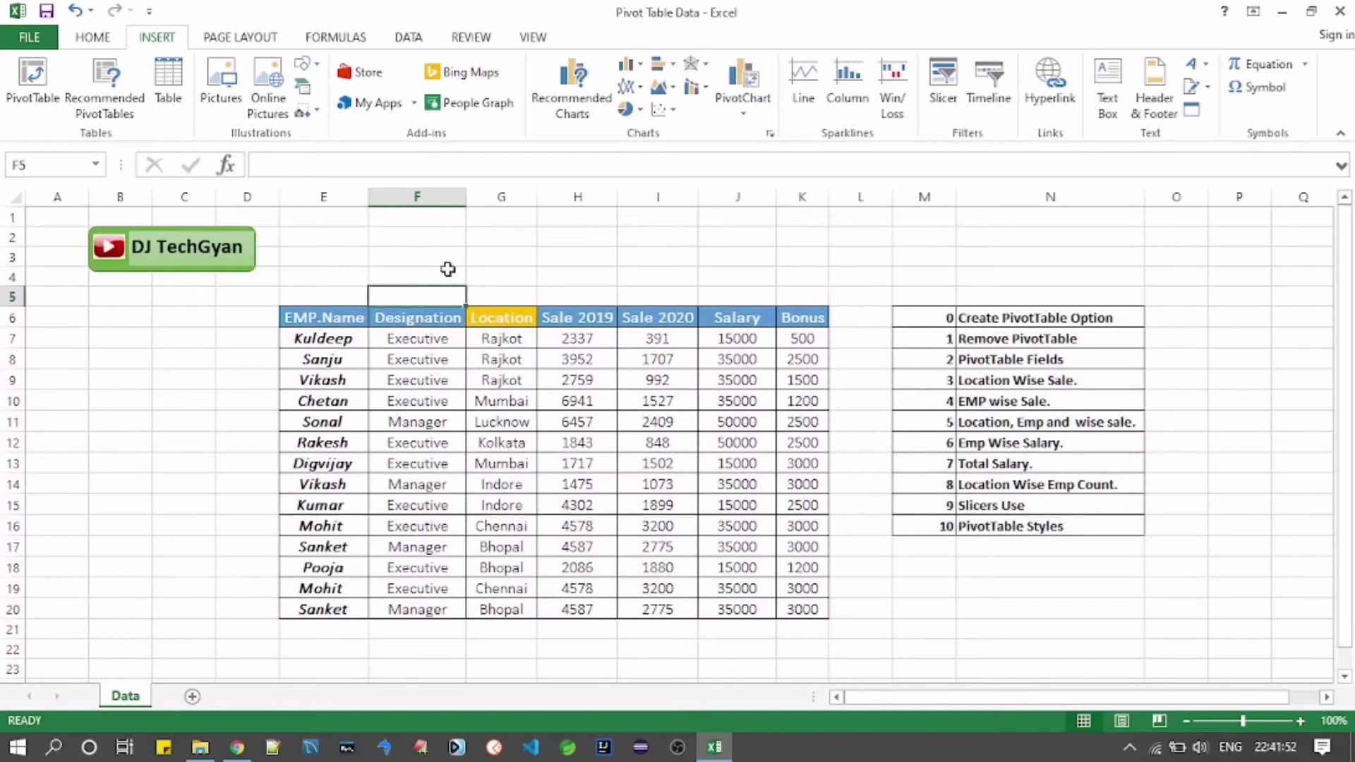
Step: Select the employee data range E6:K20 including its headers and start creating a PivotTable from it
drag(348, 311, 798, 607)
drag(333, 329, 748, 316)
click(336, 317)
drag(335, 317, 780, 603)
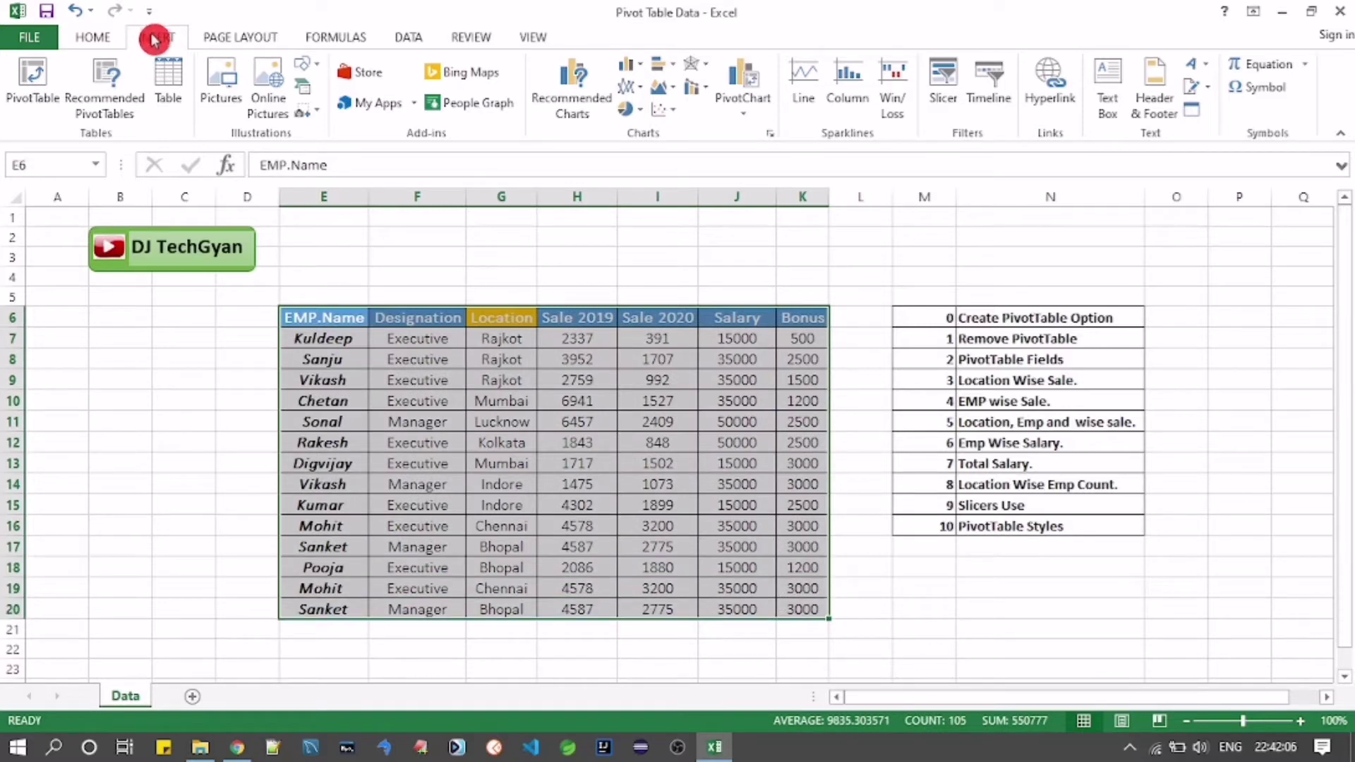
click(32, 106)
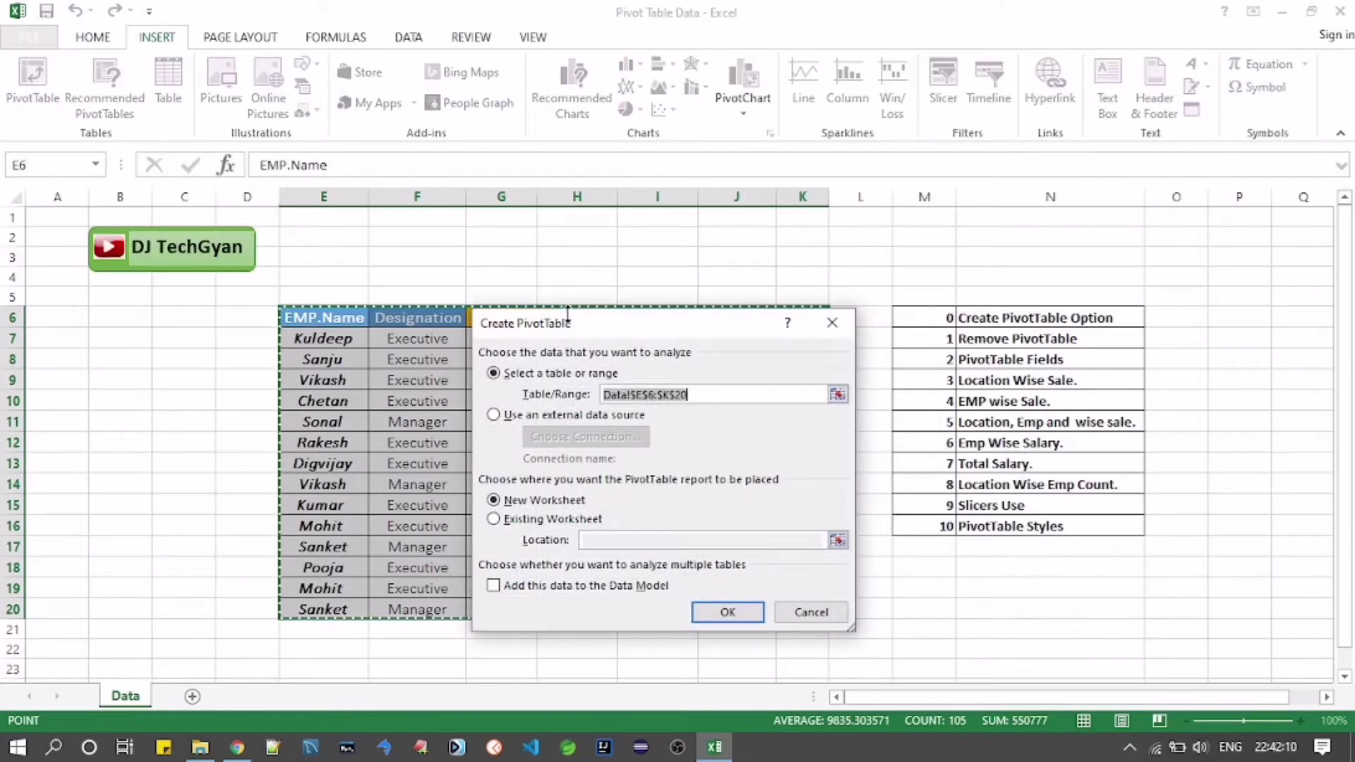
drag(578, 330, 459, 263)
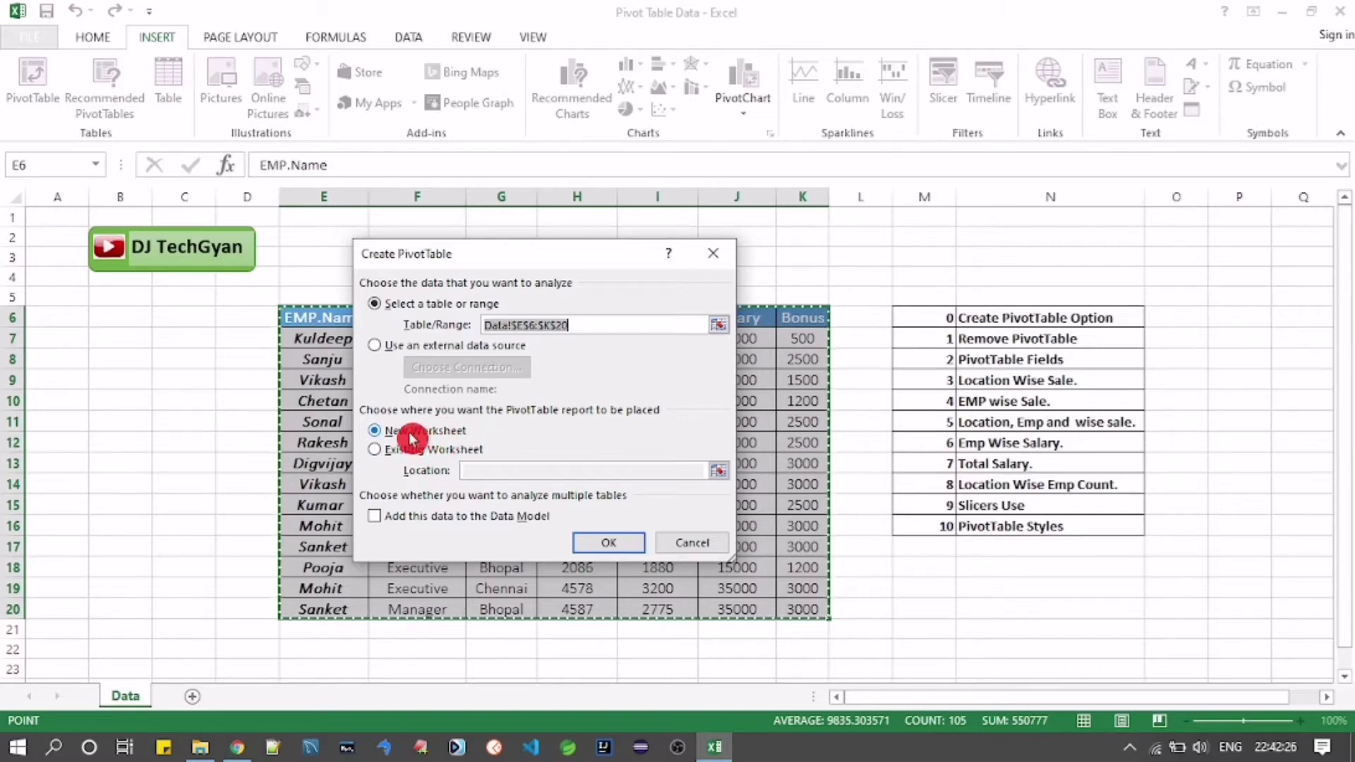
Step: Place the PivotTable report in the existing worksheet at cell P6 of the Data sheet and create it
click(374, 452)
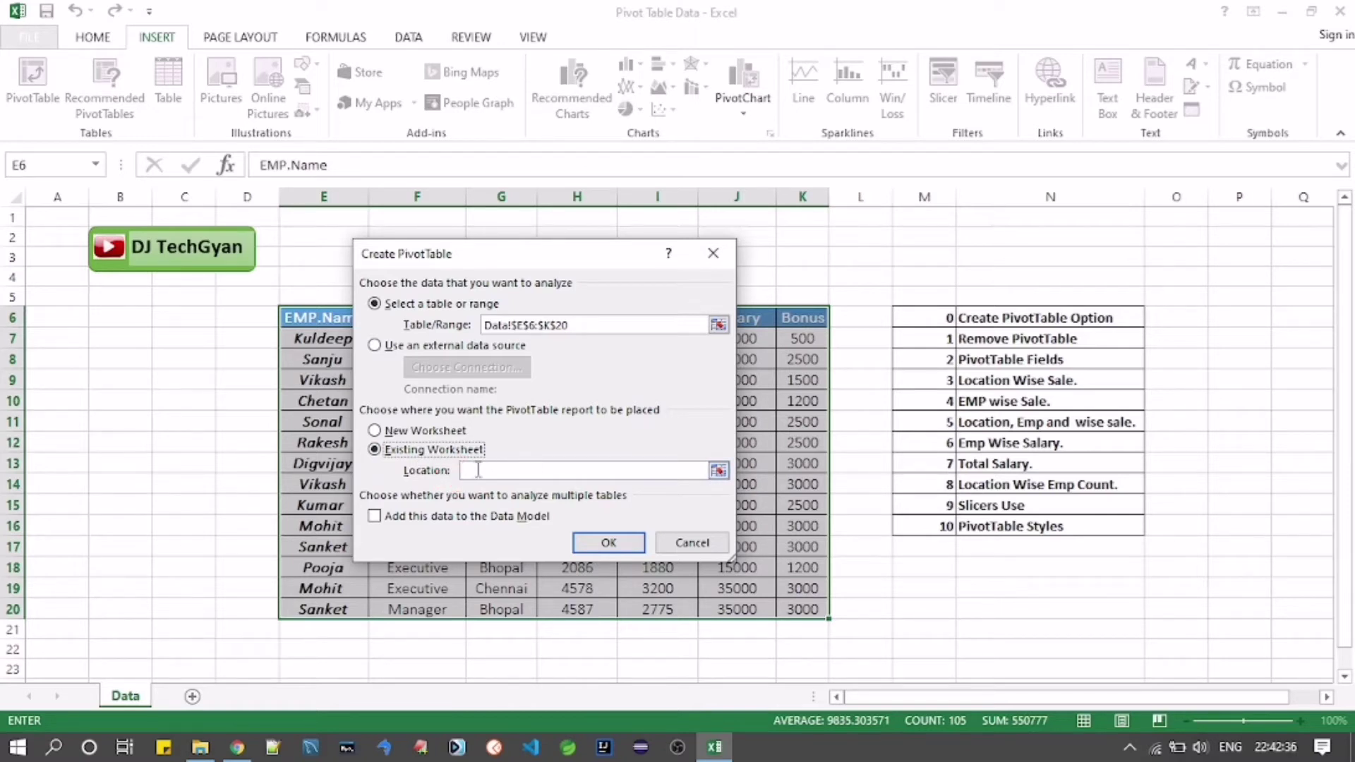
click(379, 431)
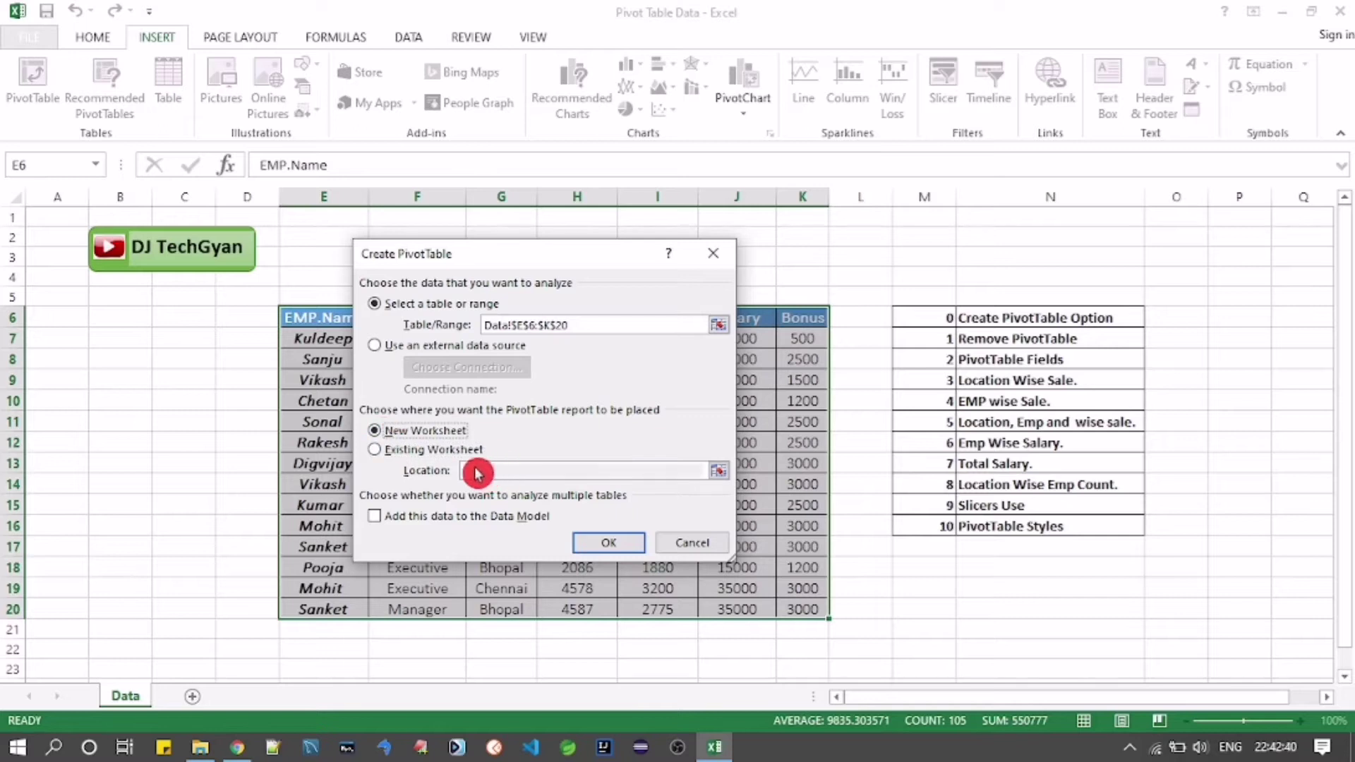
click(377, 453)
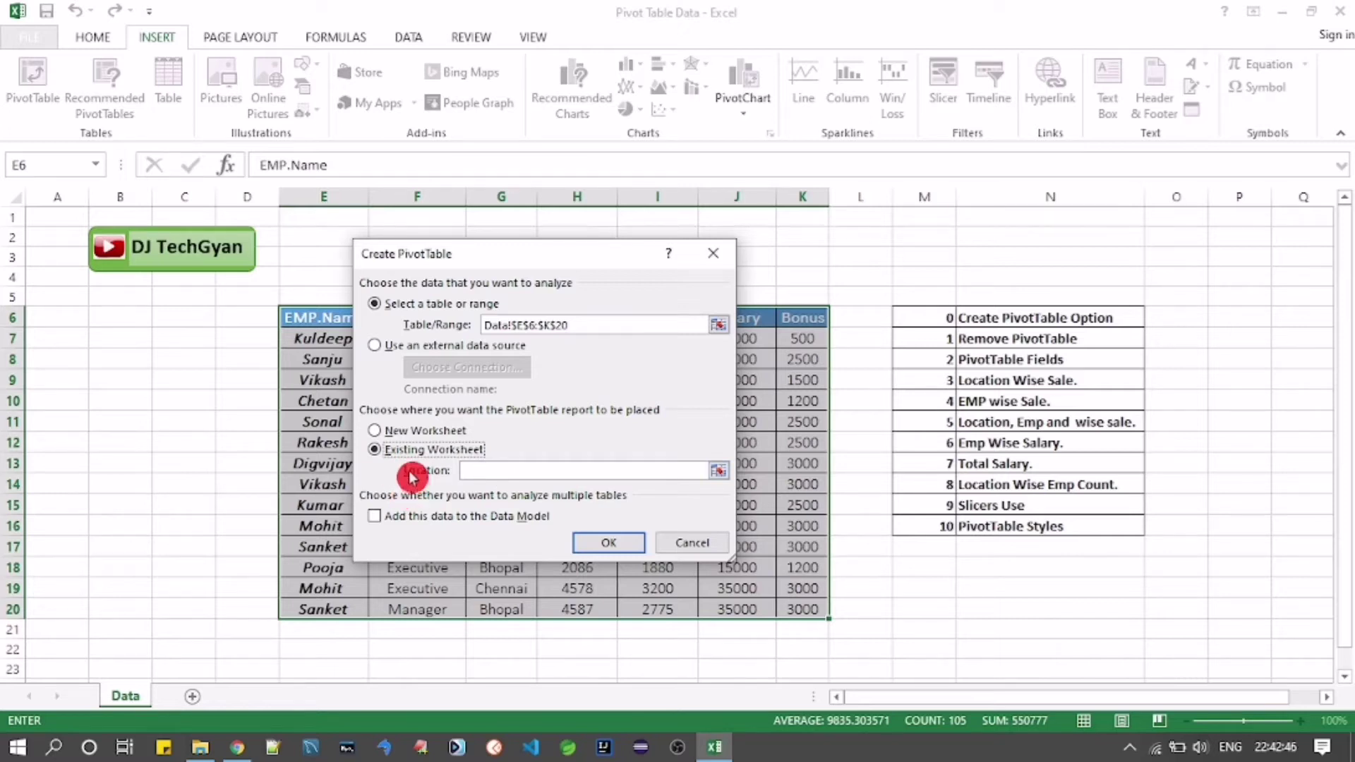
drag(508, 258, 991, 275)
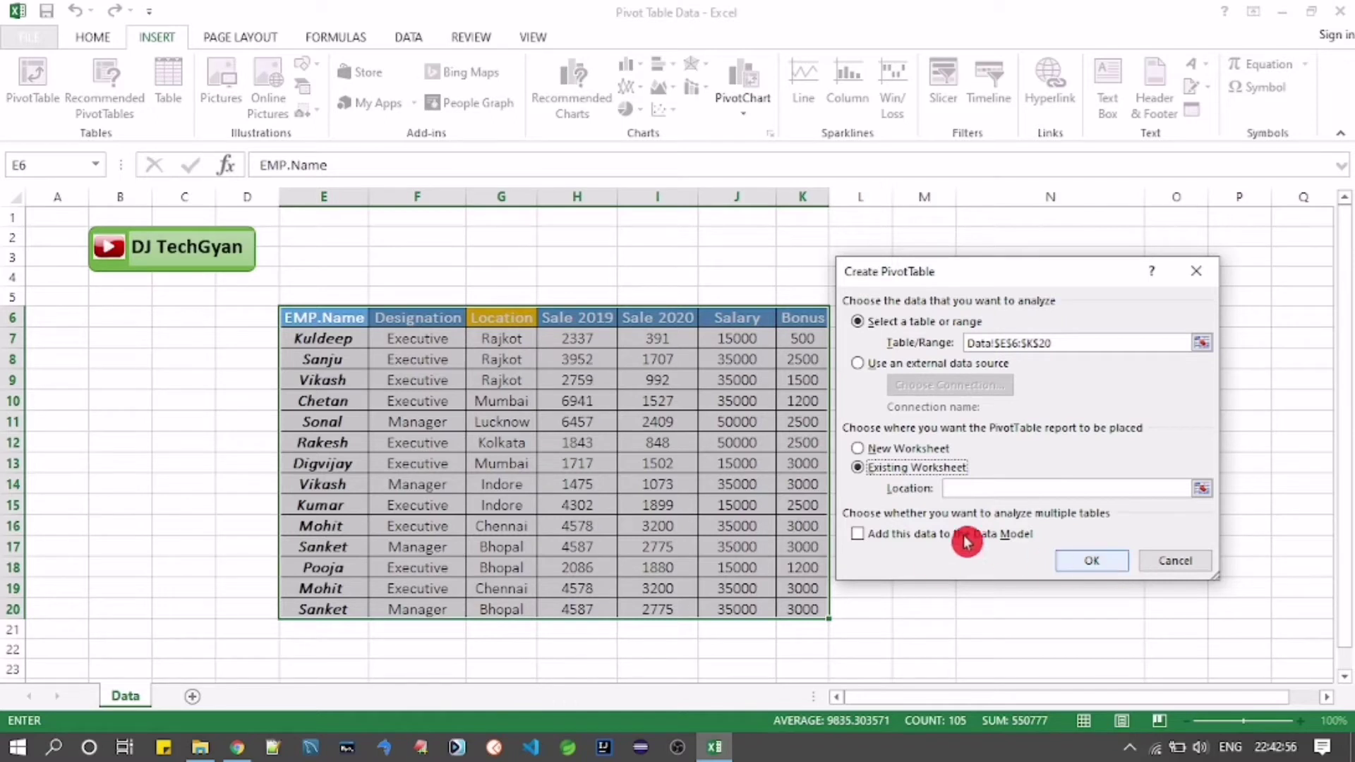
drag(1002, 279, 679, 303)
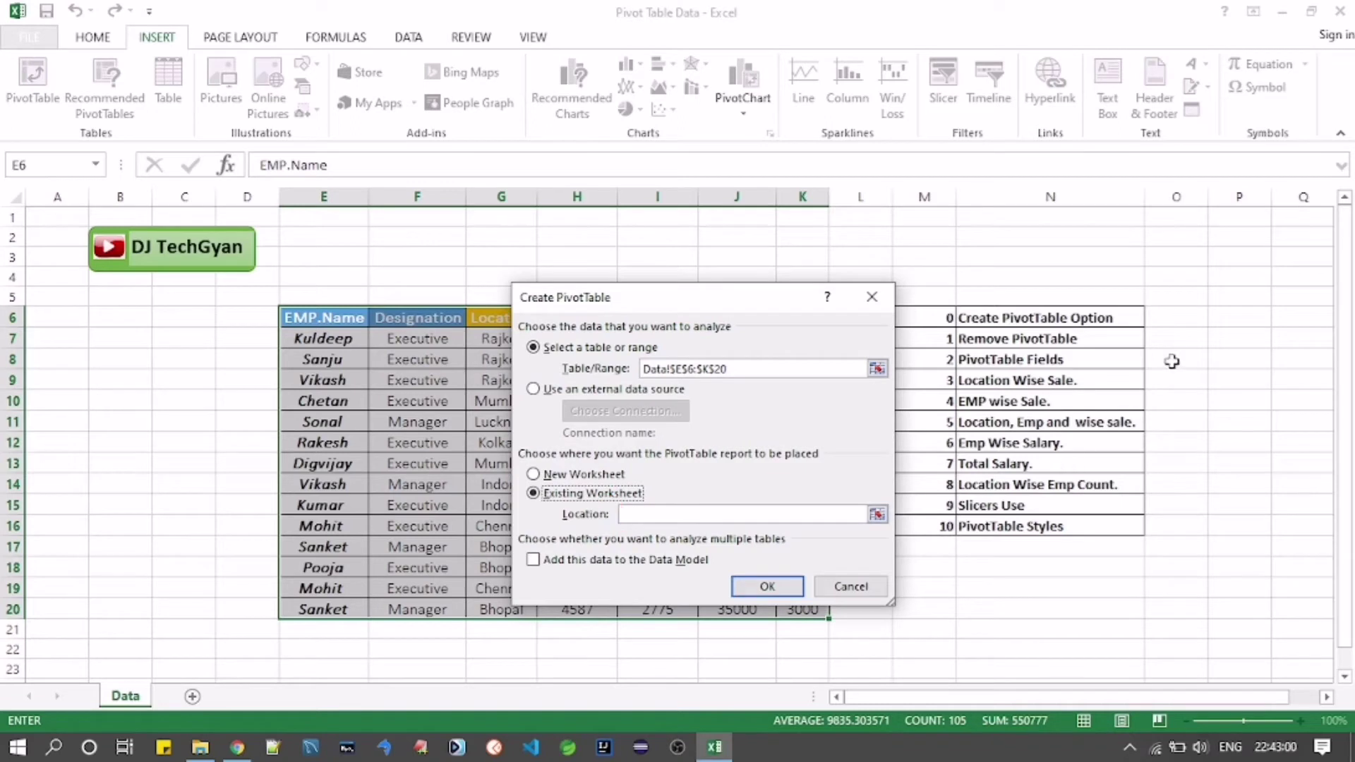
click(1234, 318)
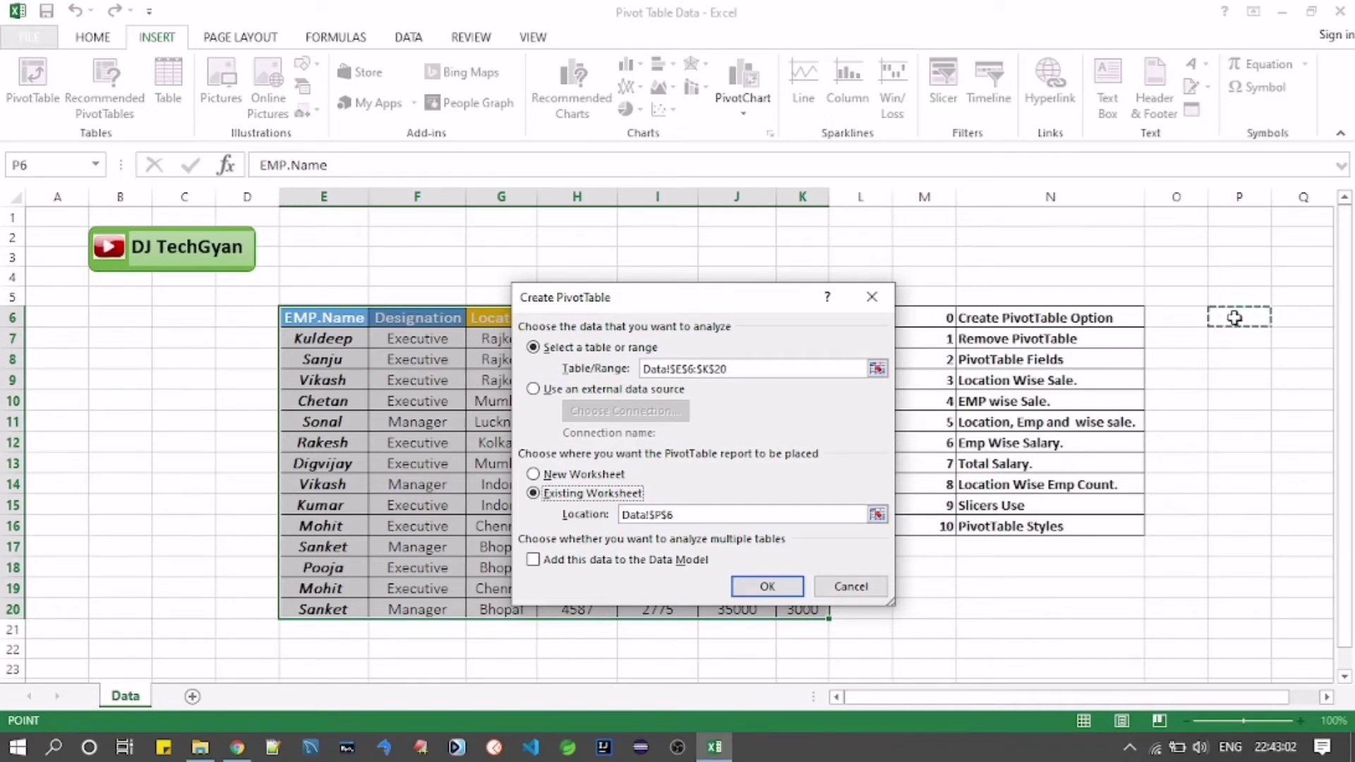
click(751, 597)
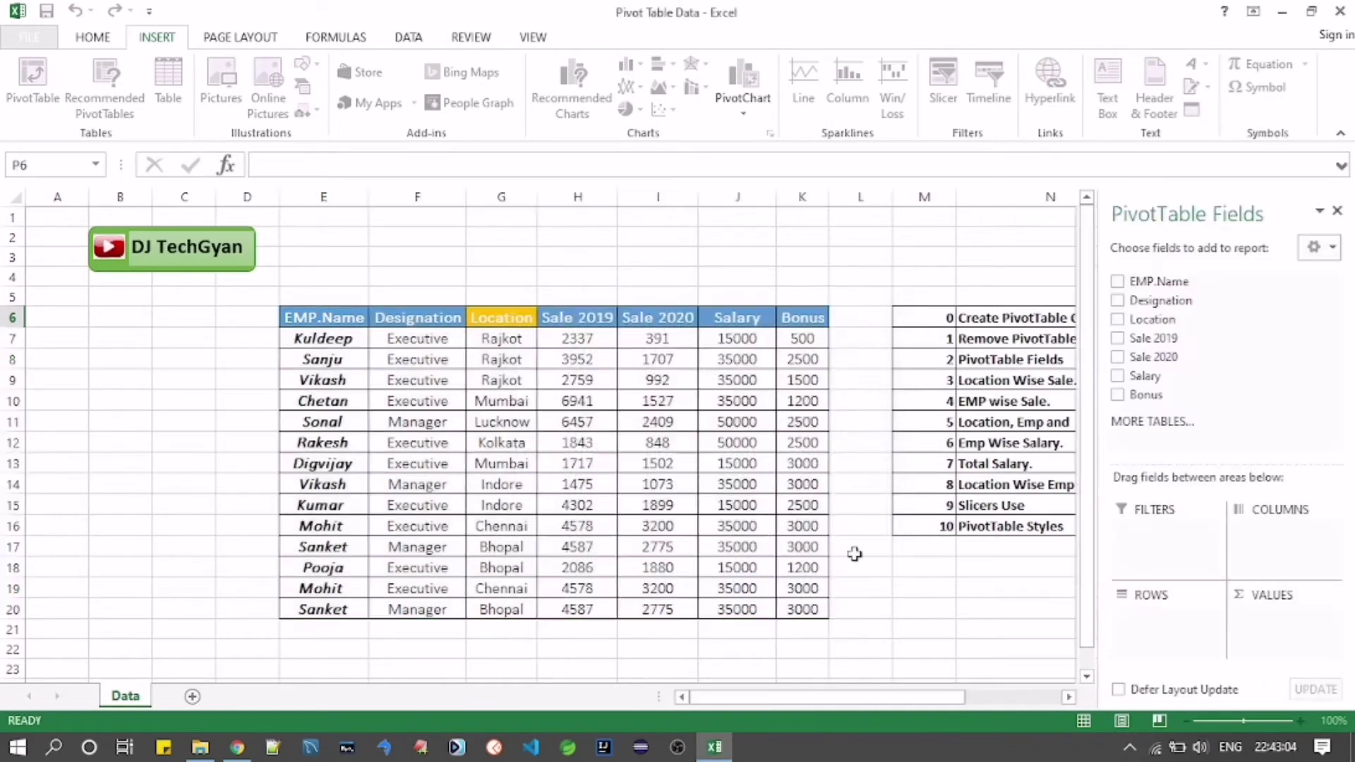
drag(936, 697, 1037, 698)
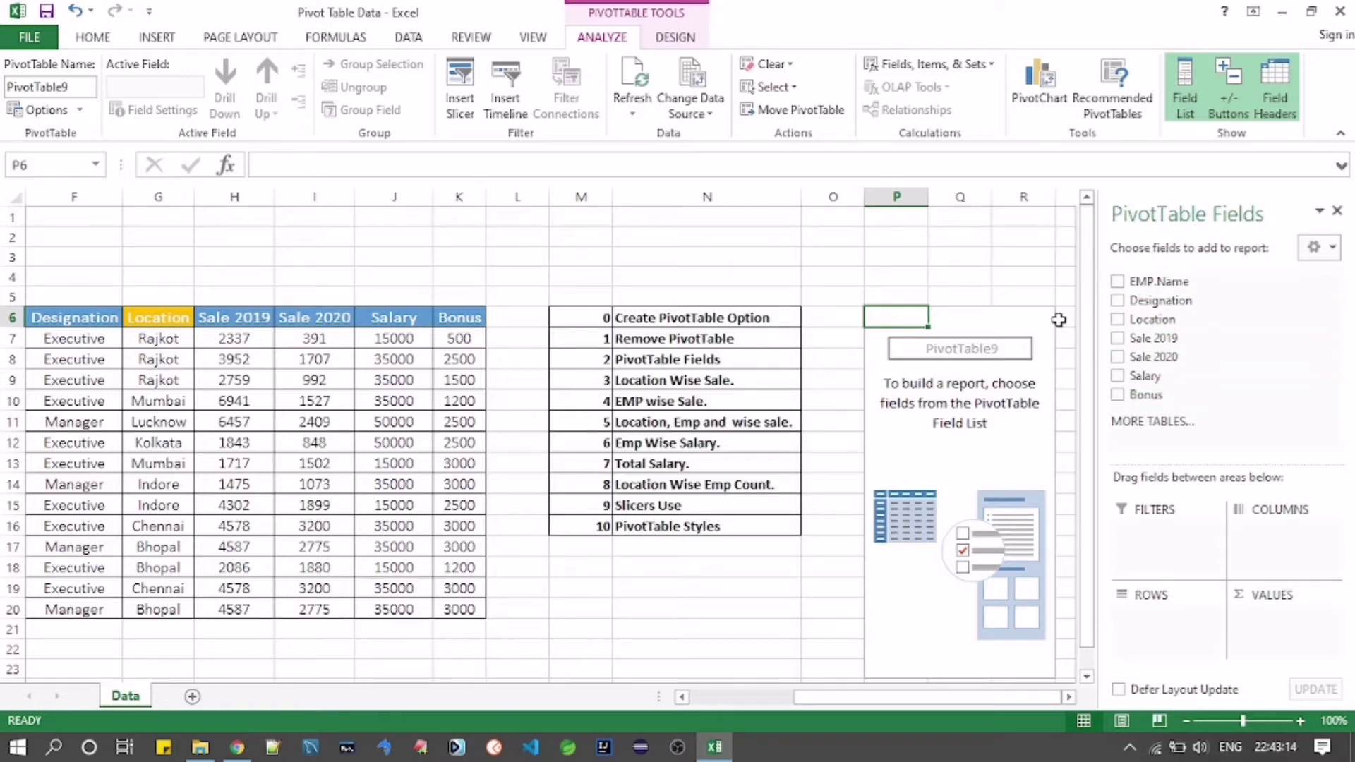
Step: Create a second PivotTable from the employee data range E6:K20, placed on a new worksheet
drag(833, 690, 729, 698)
drag(298, 318, 799, 611)
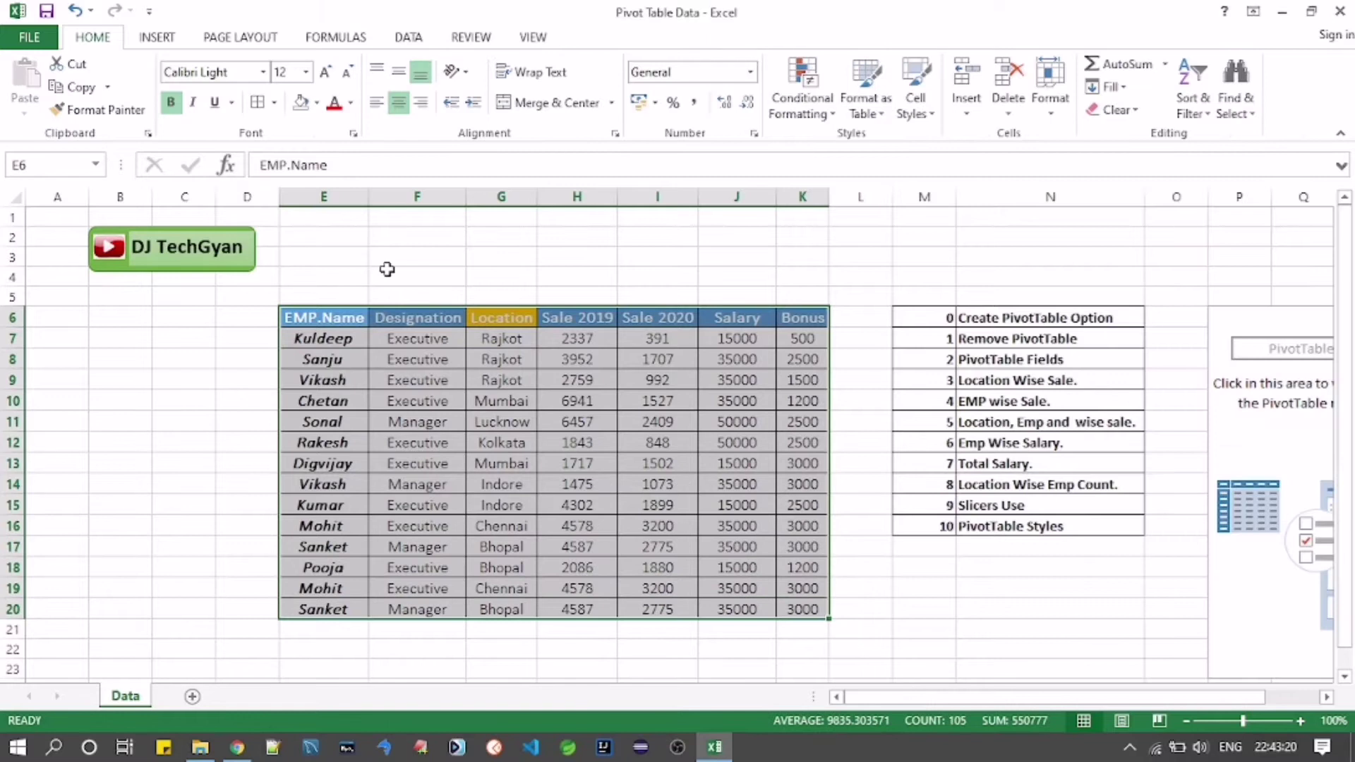
click(157, 39)
click(48, 120)
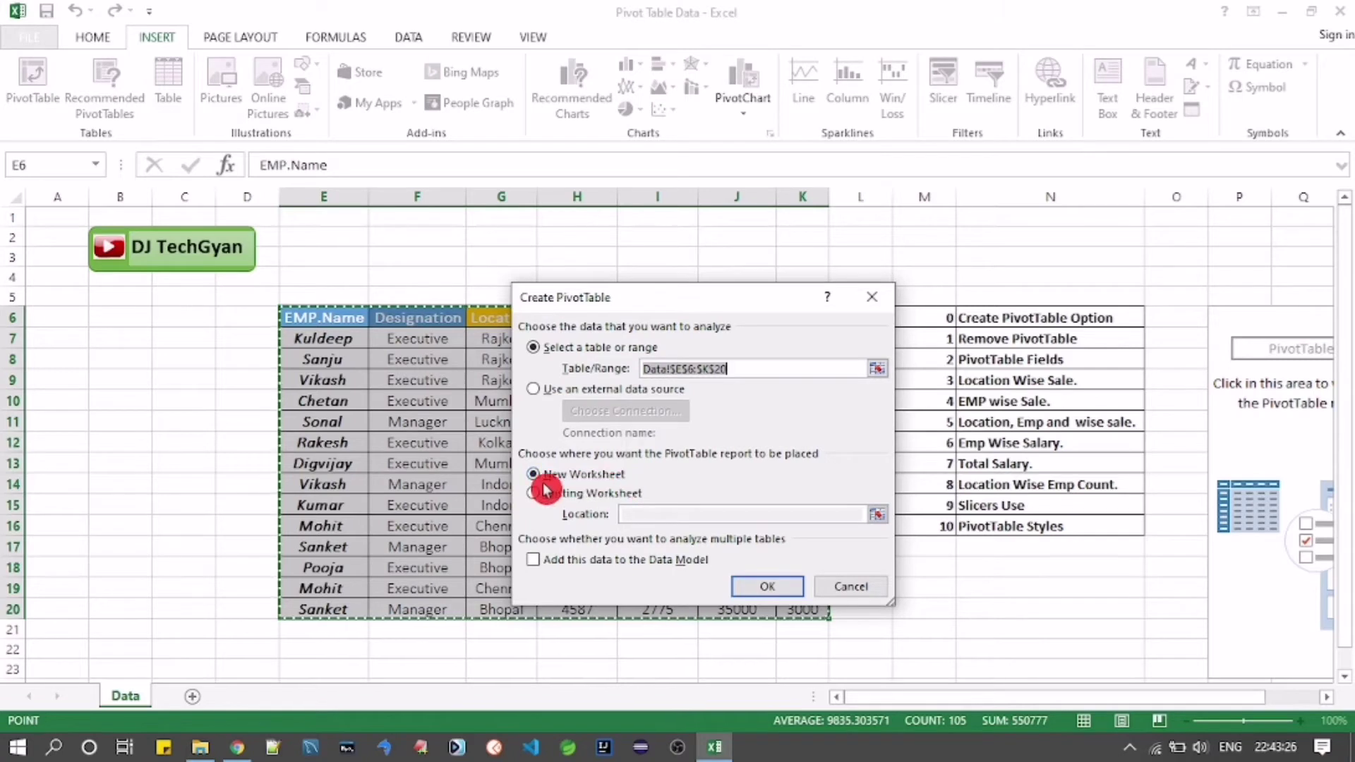
click(753, 582)
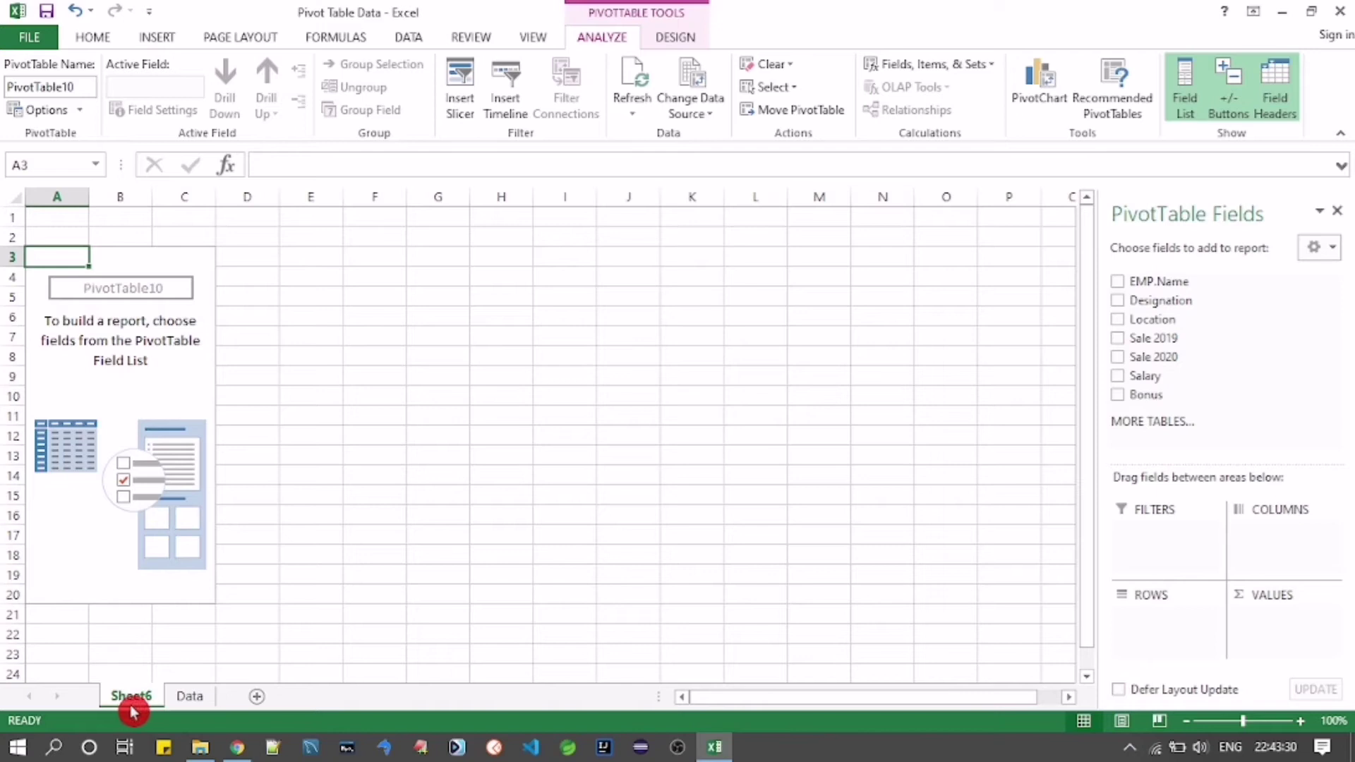
click(123, 352)
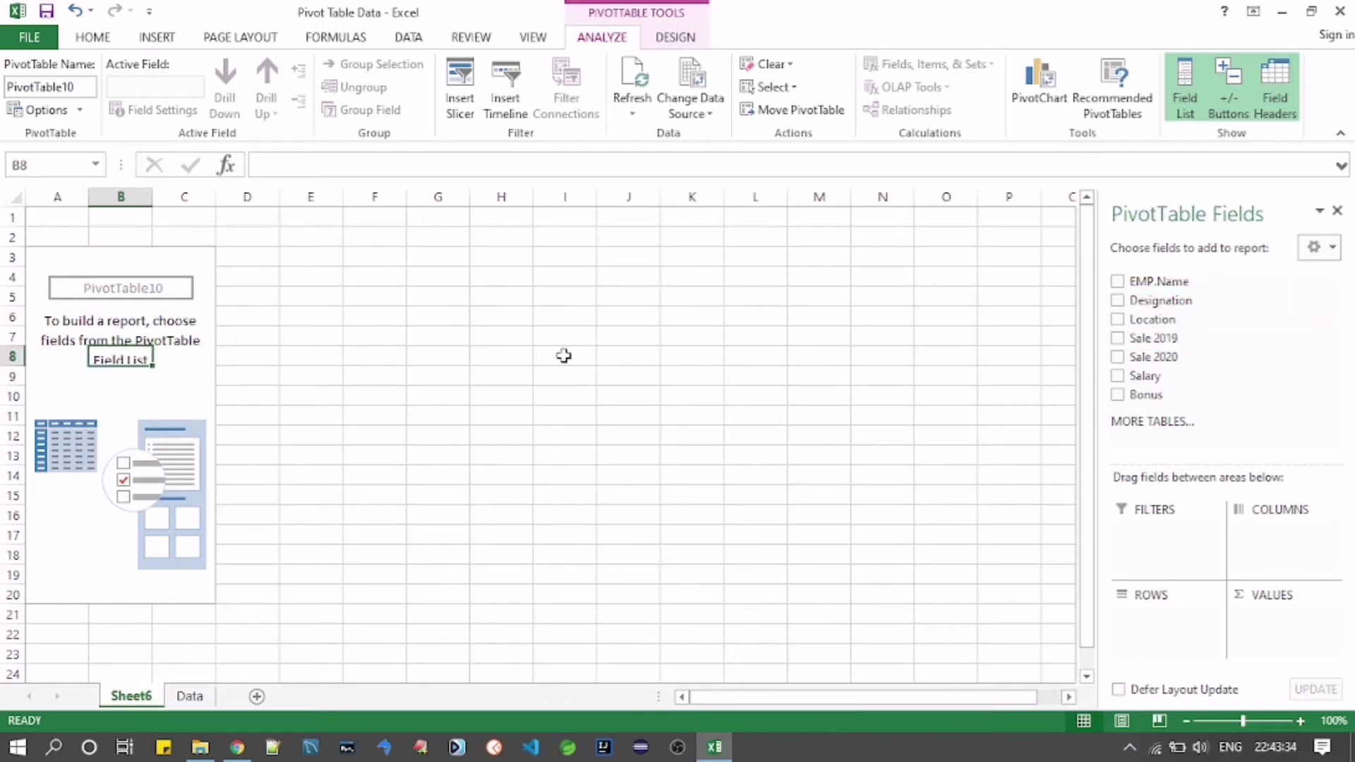
click(120, 319)
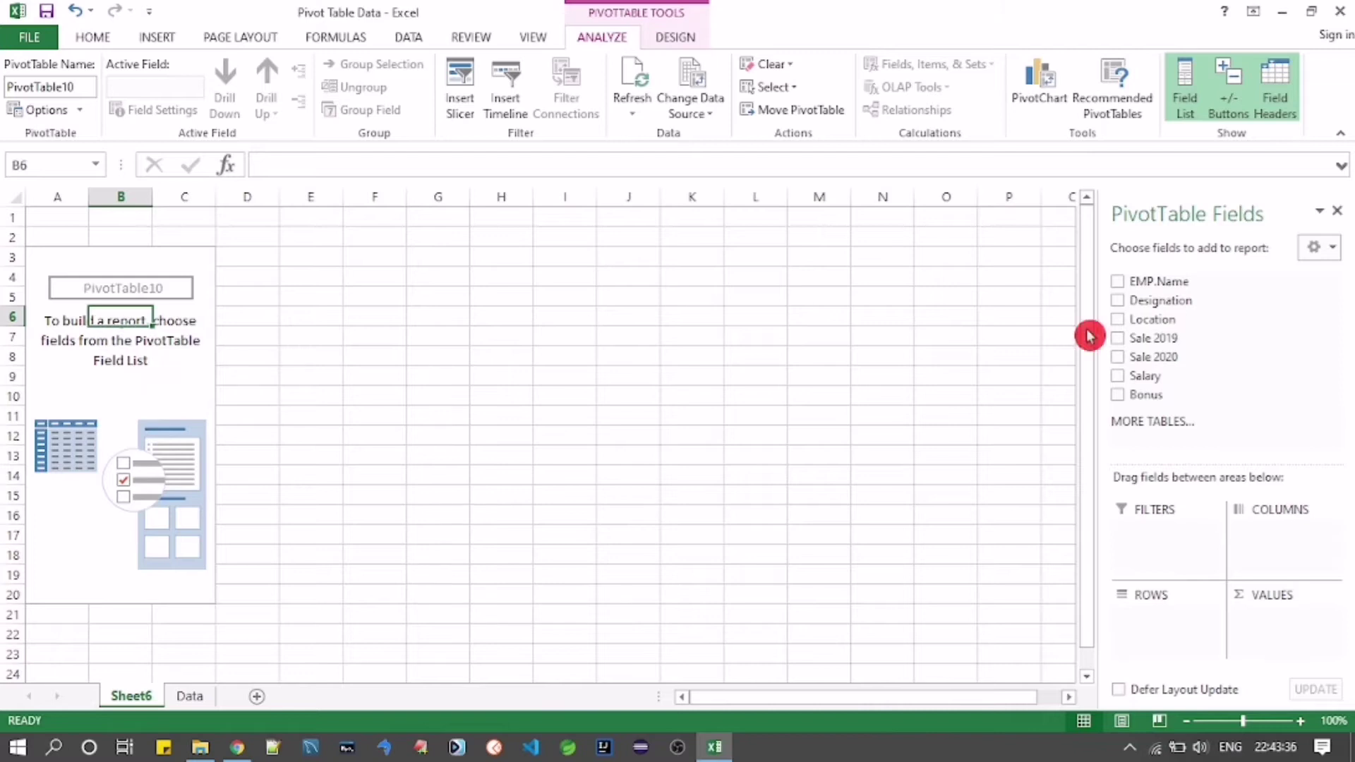
Step: Return to the Data sheet and close the field list of the PivotTable at P6
click(188, 698)
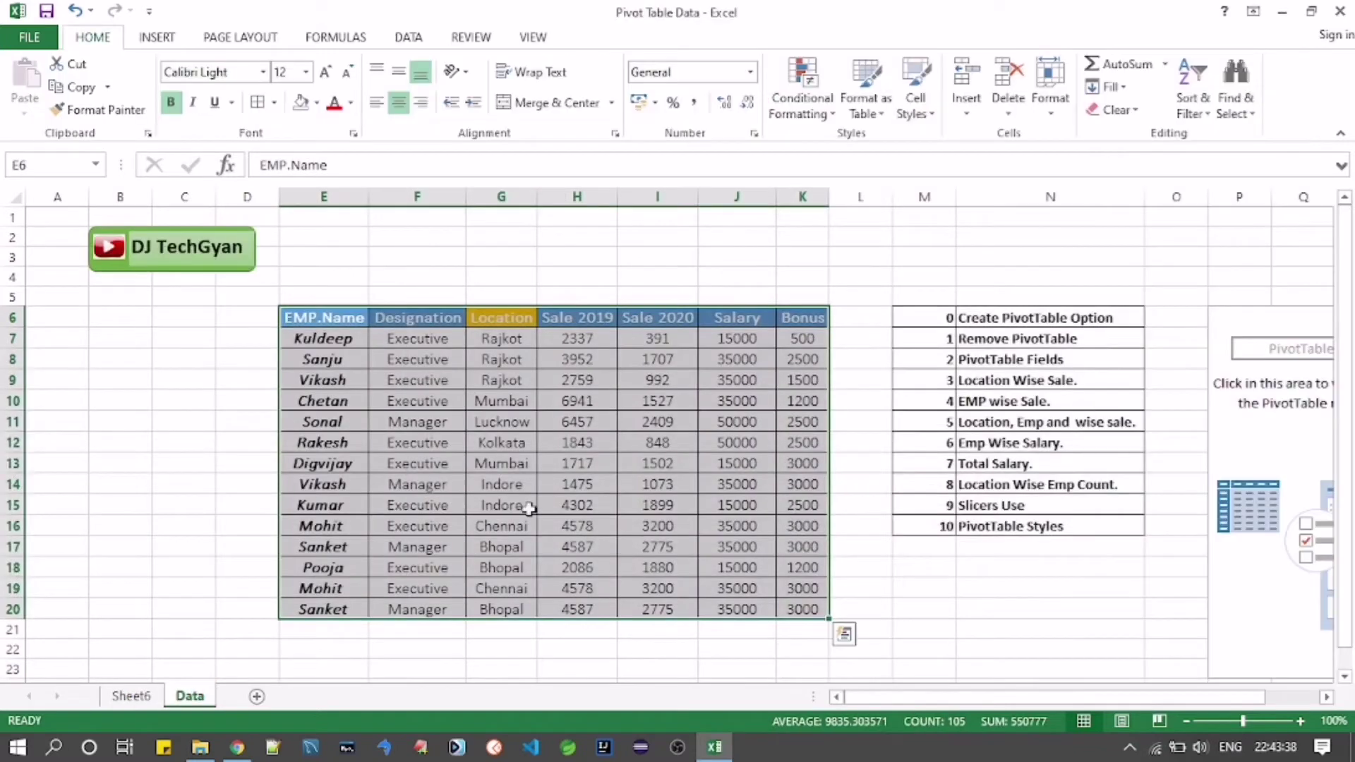
drag(1196, 702, 1248, 702)
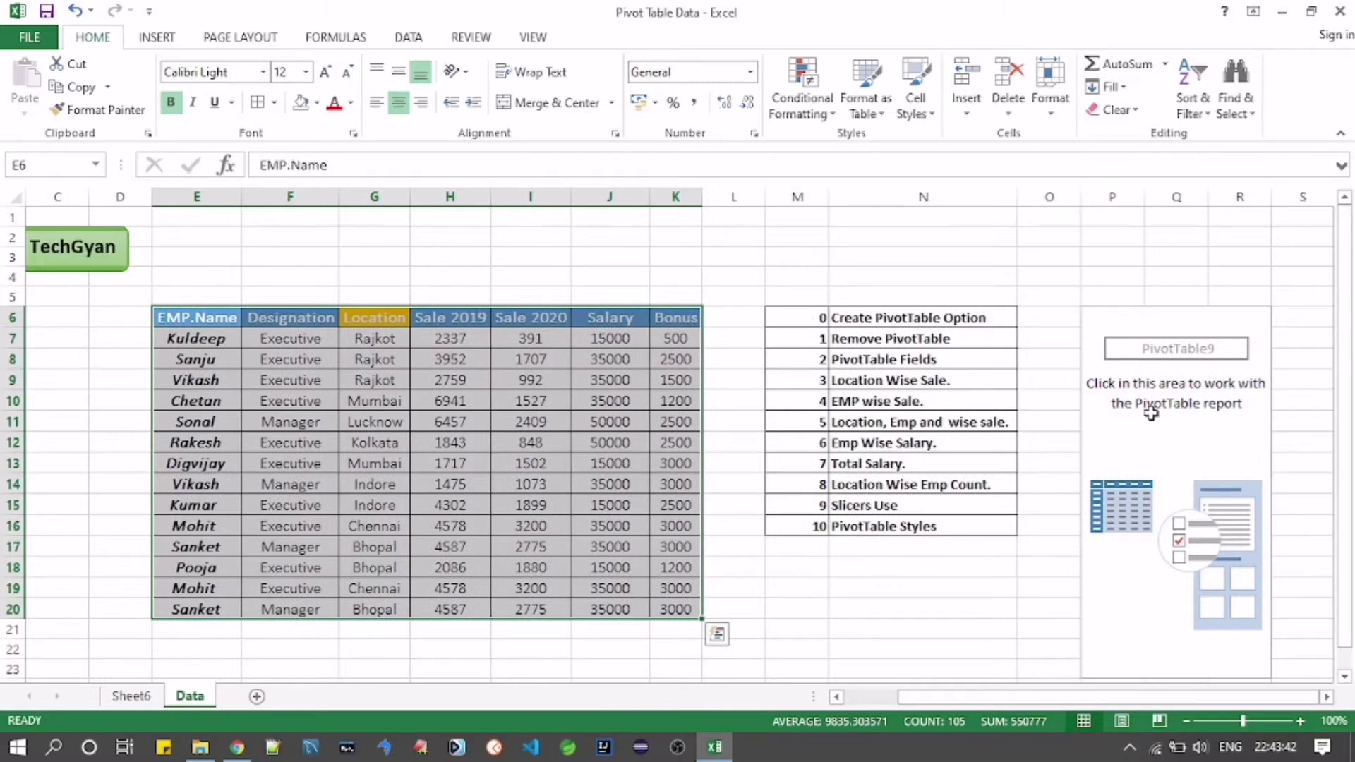
click(1116, 325)
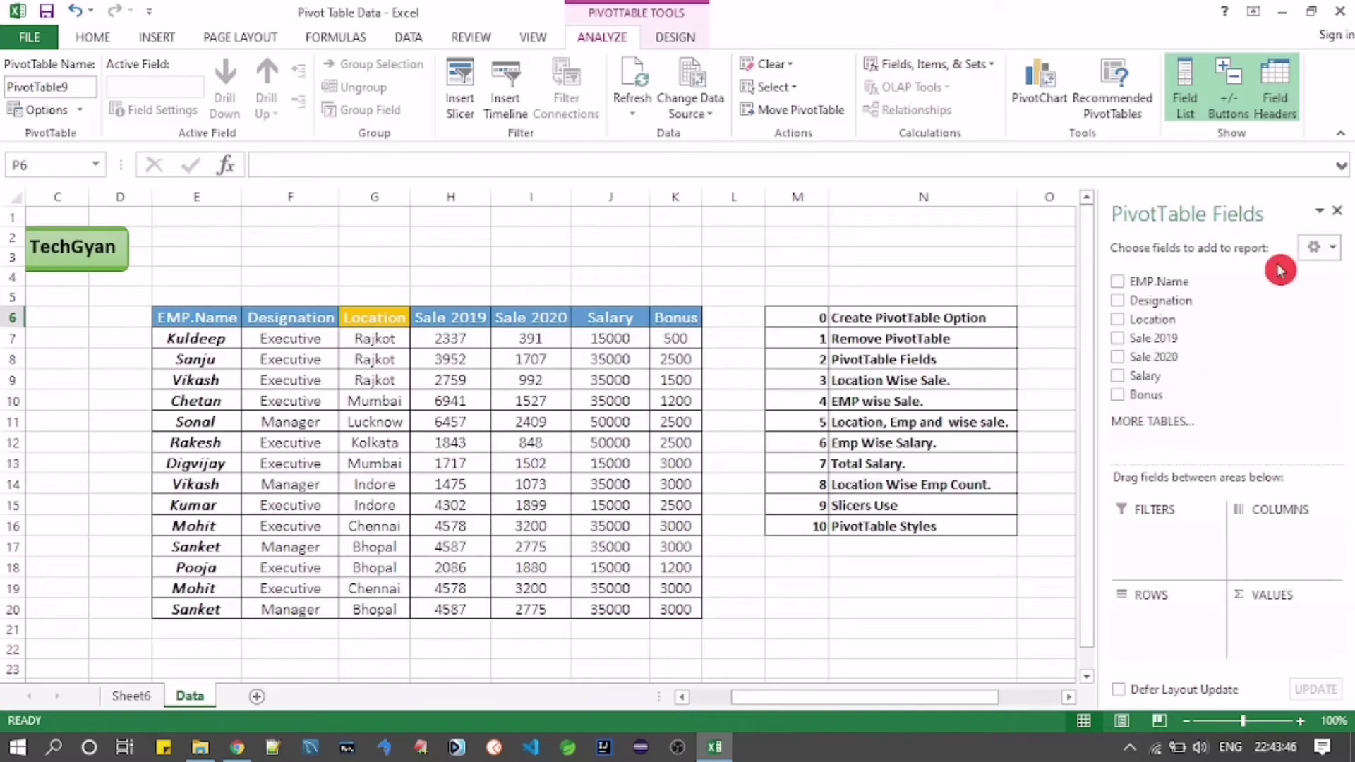
click(1345, 215)
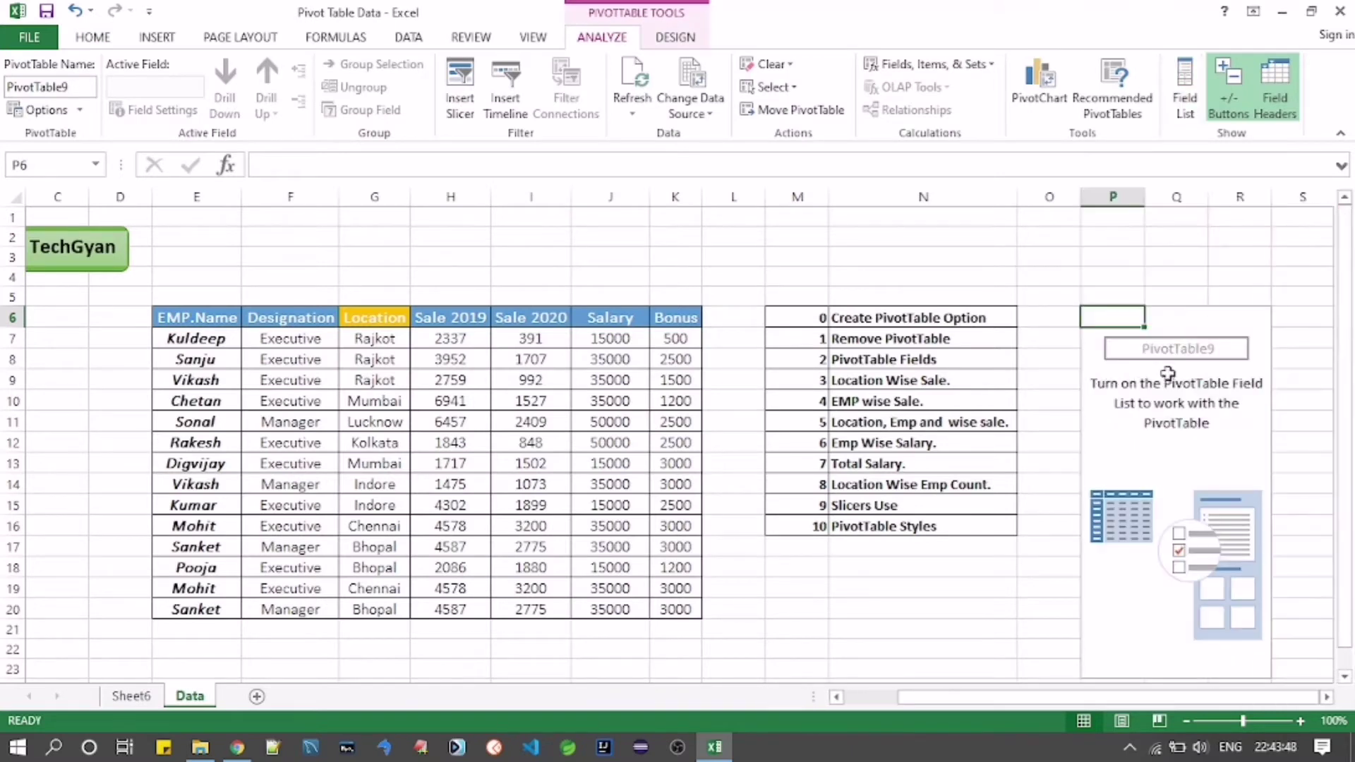
Step: Remove the PivotTable from the Data sheet by selecting its whole range P6:R23 and clearing all contents and formats
click(1172, 401)
click(1133, 449)
click(1149, 338)
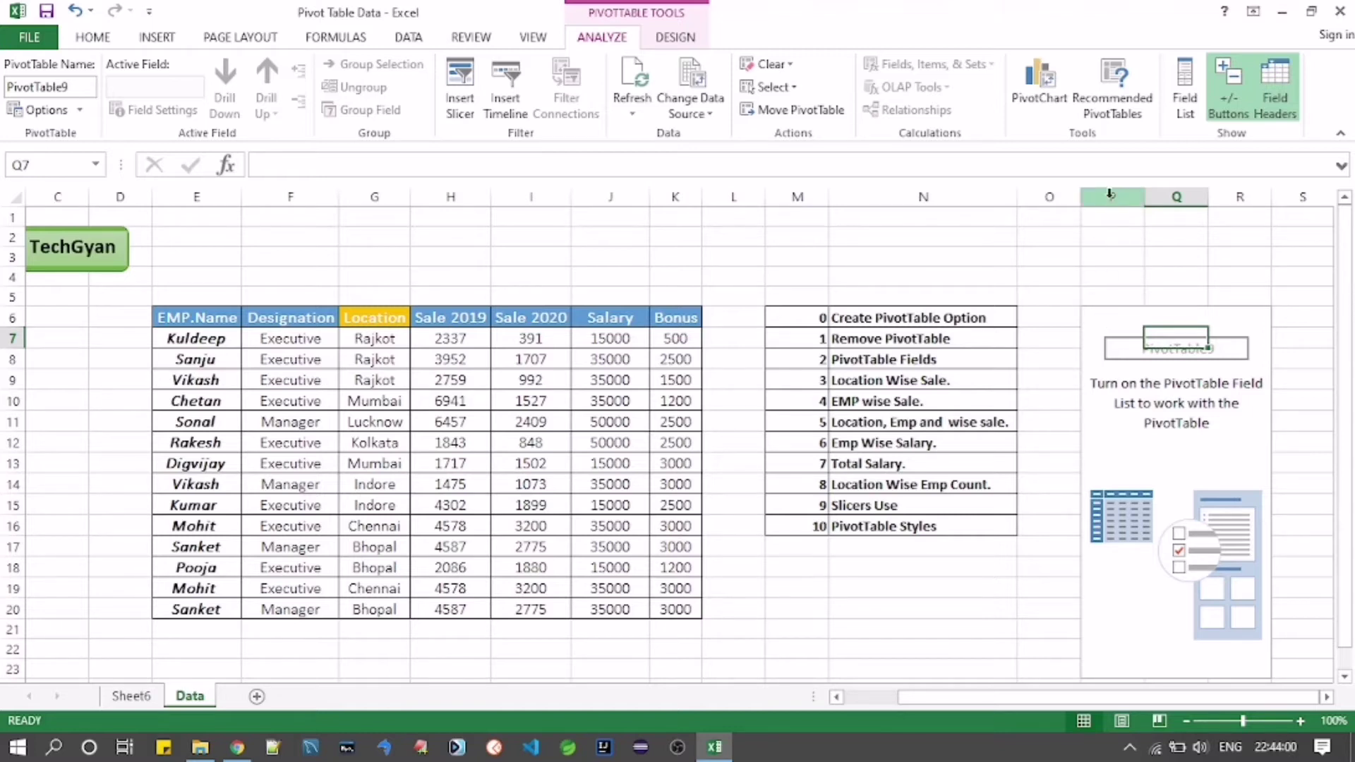
drag(1103, 311, 1250, 316)
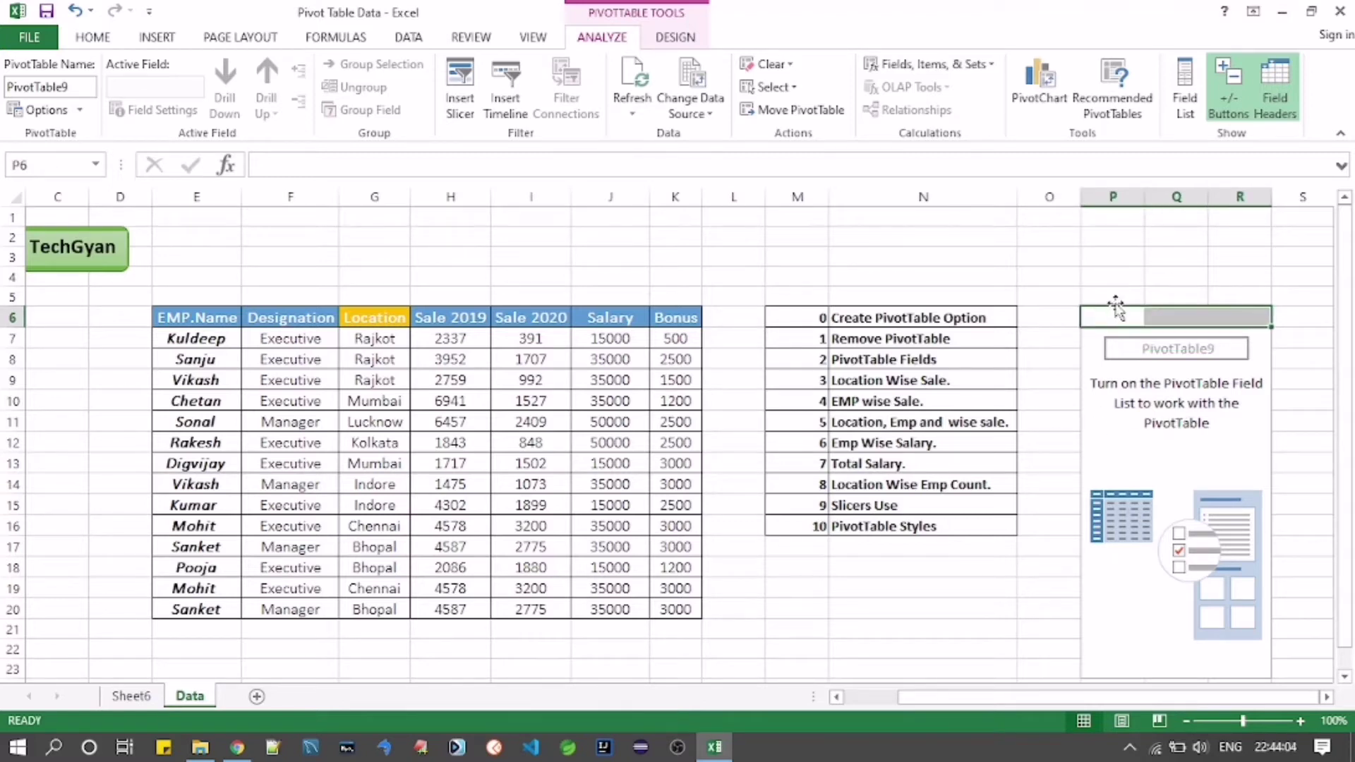
drag(1110, 319, 1215, 663)
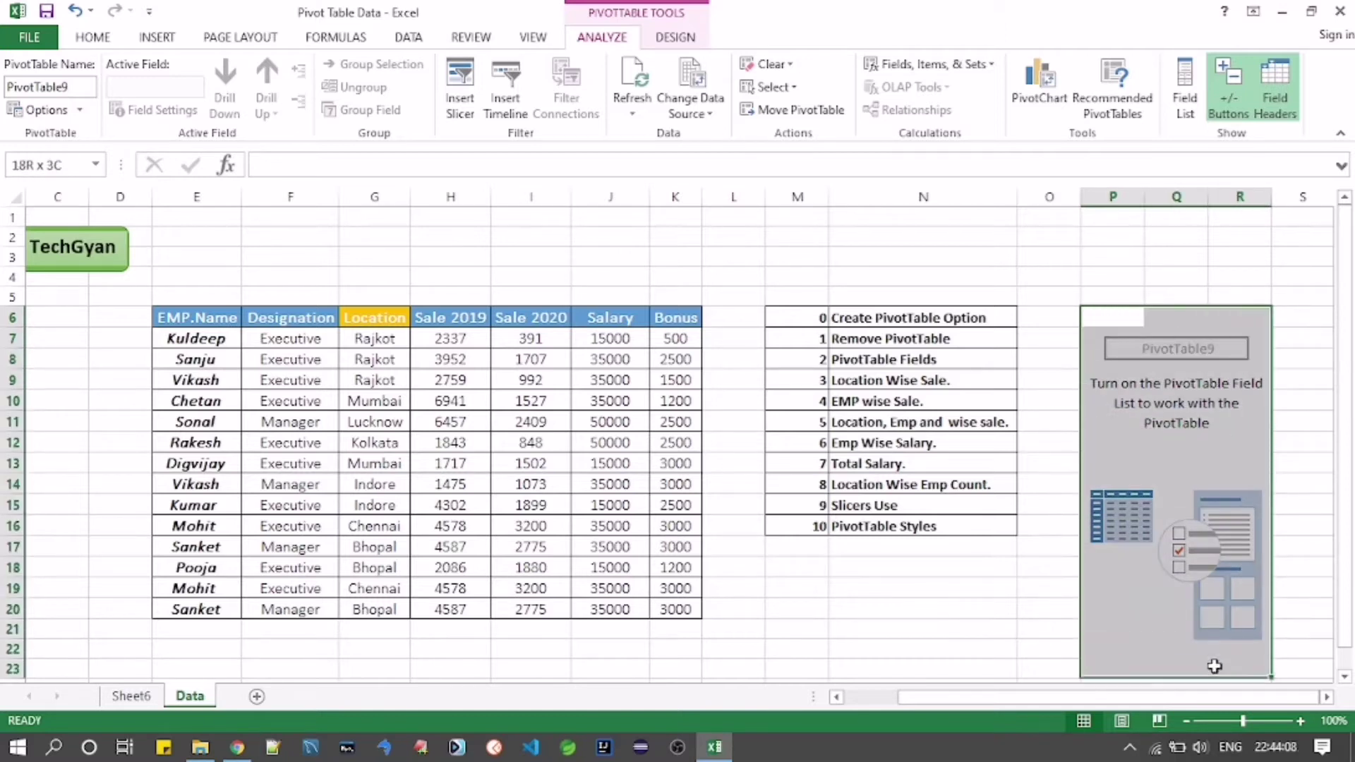
scroll(1215, 663, down, 1)
drag(1229, 599, 1229, 599)
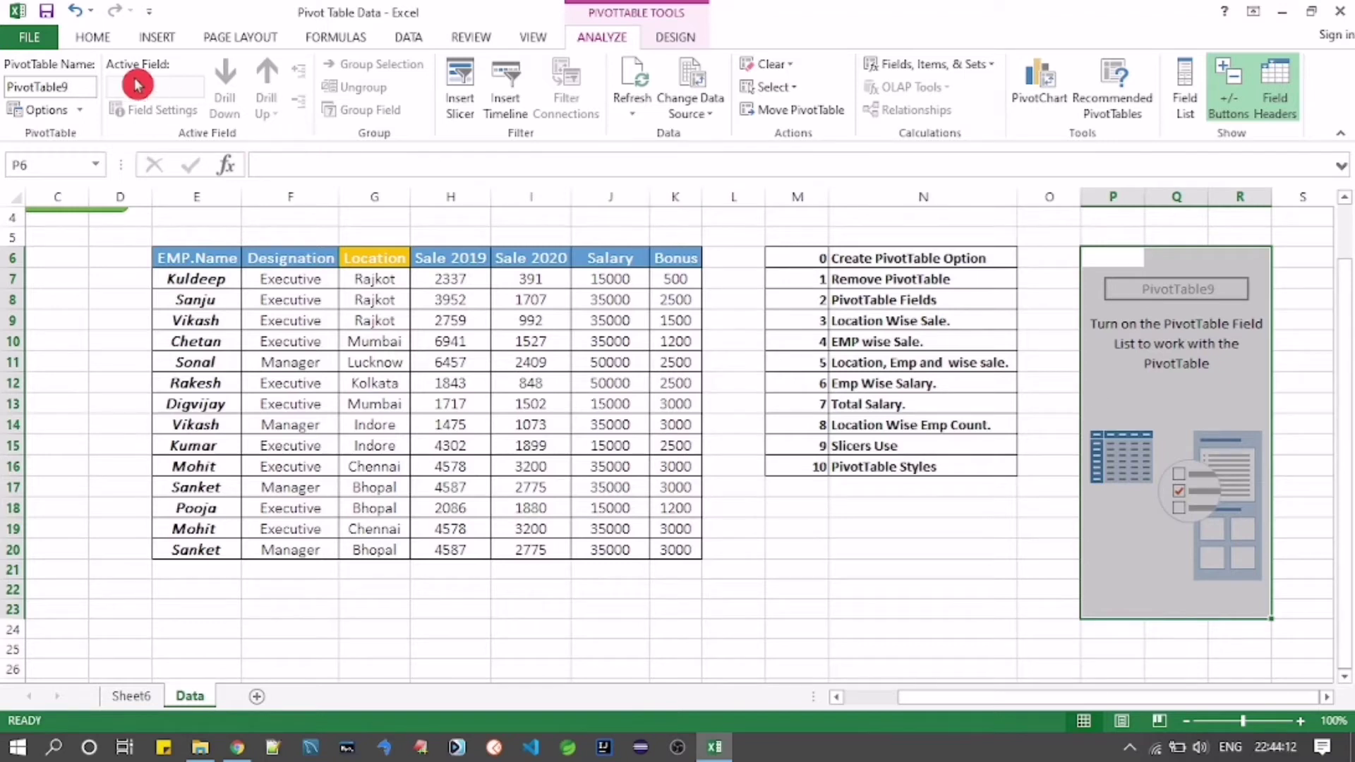
click(96, 43)
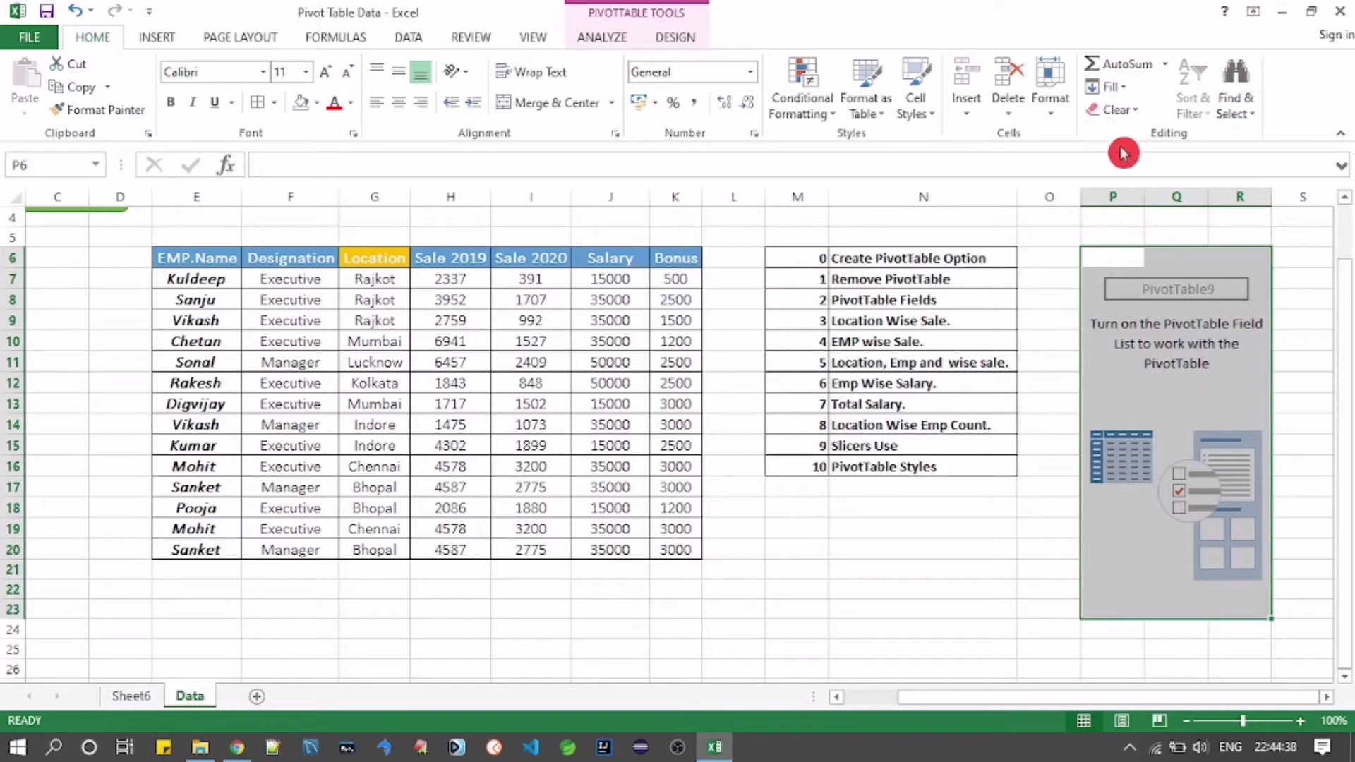
click(1138, 111)
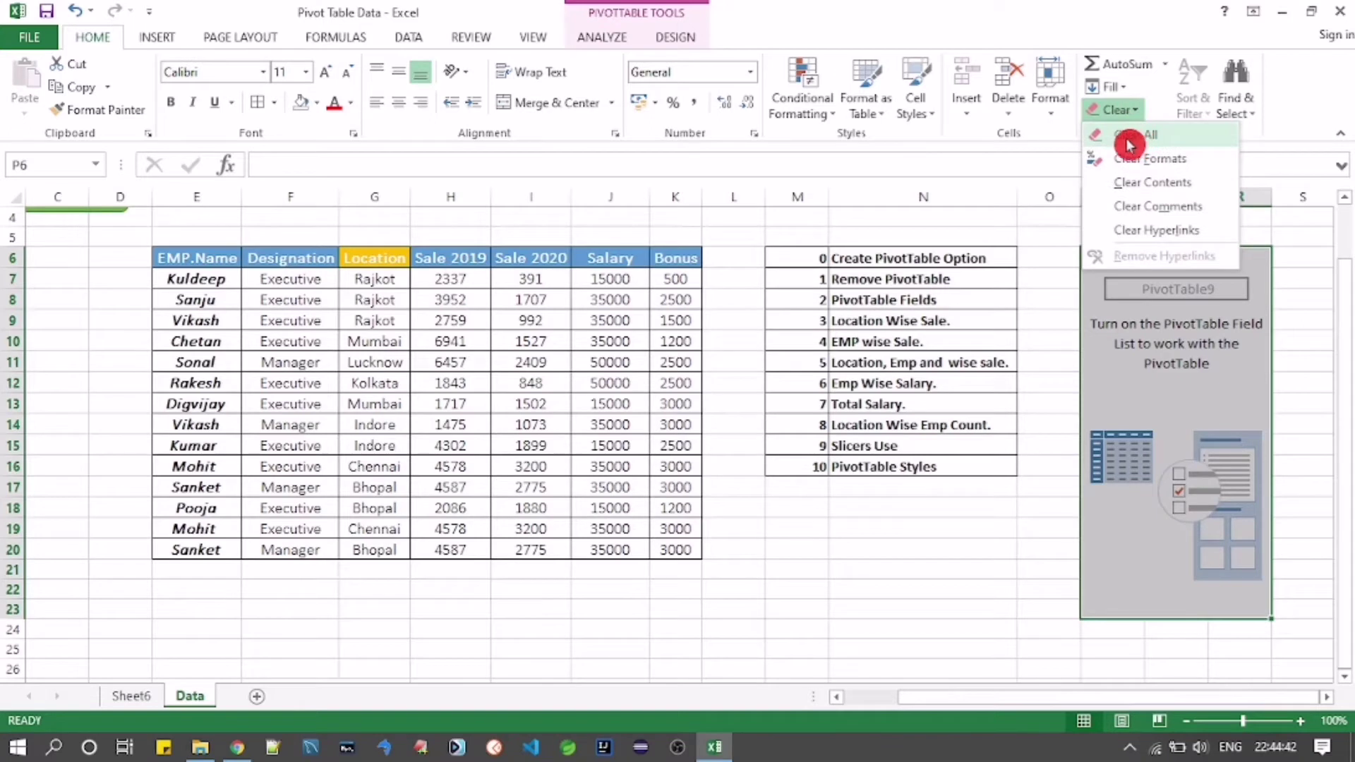
click(1131, 140)
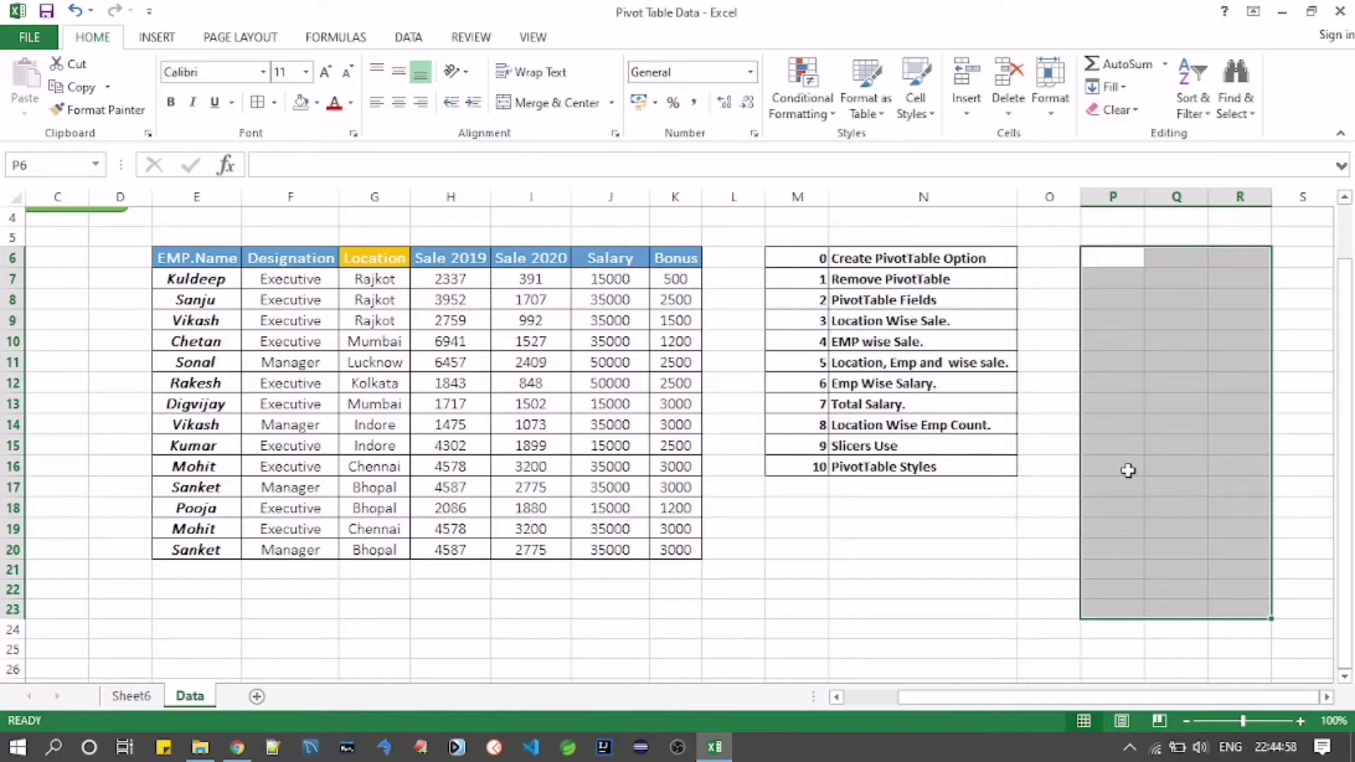
click(1118, 356)
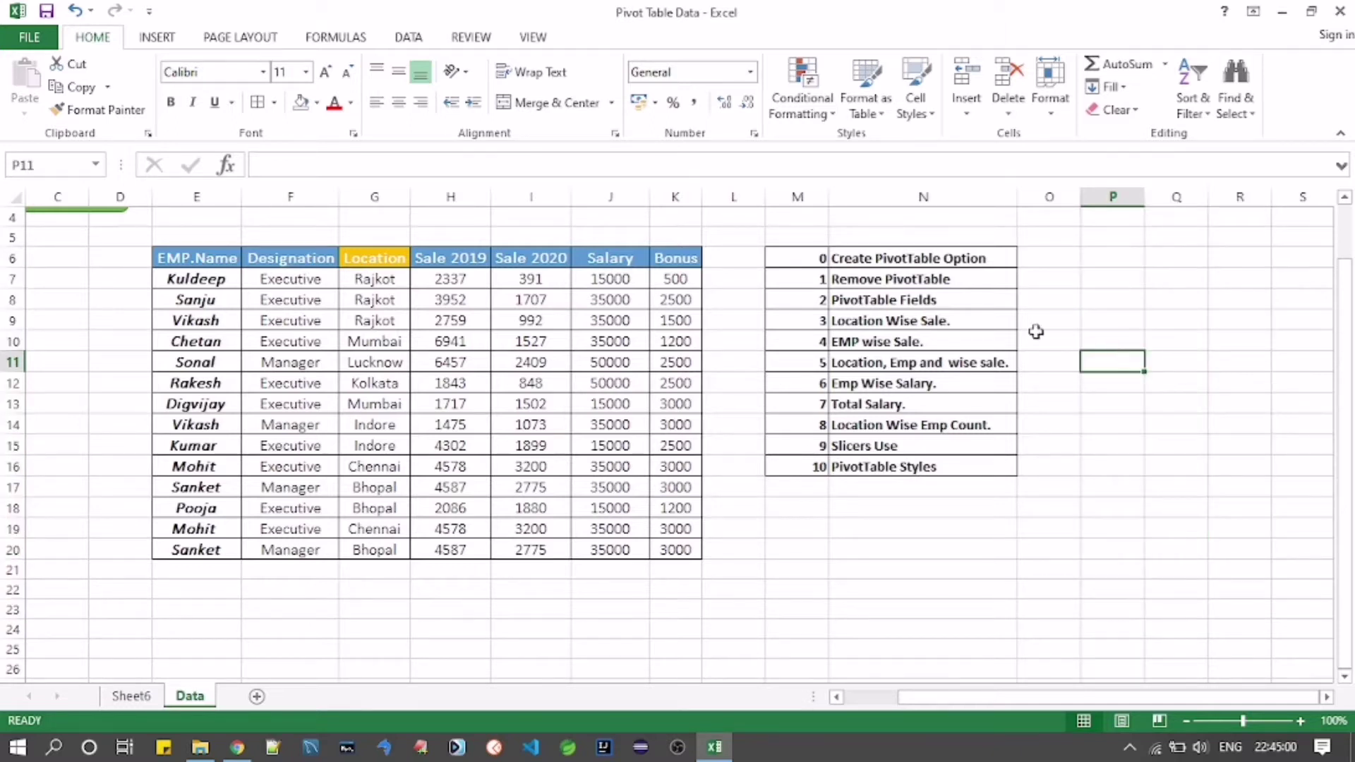
drag(1344, 291, 1343, 230)
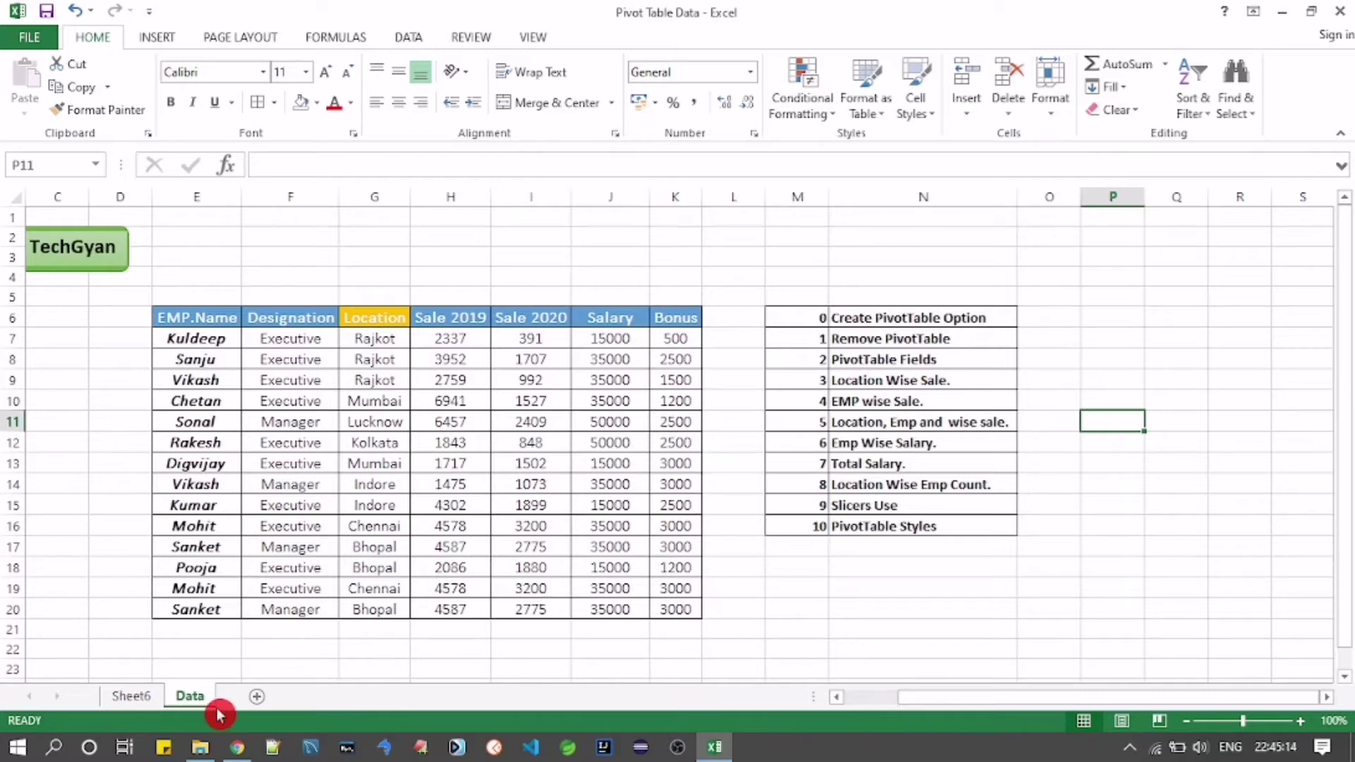
Step: Mark the PivotTable Fields topic in N8 of the Data sheet and switch to Sheet6 with the remaining PivotTable
click(878, 359)
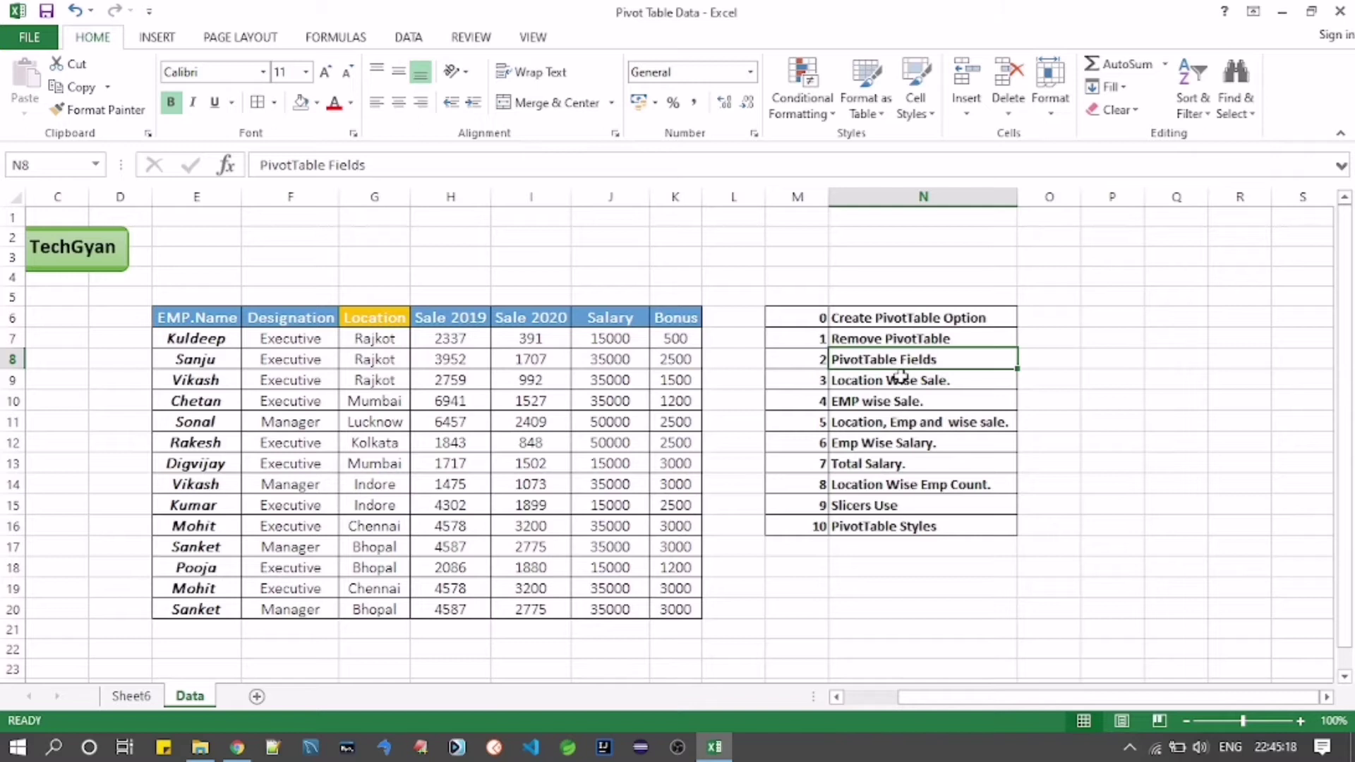
key(alt+Tab)
key(alt+Tab)
click(132, 697)
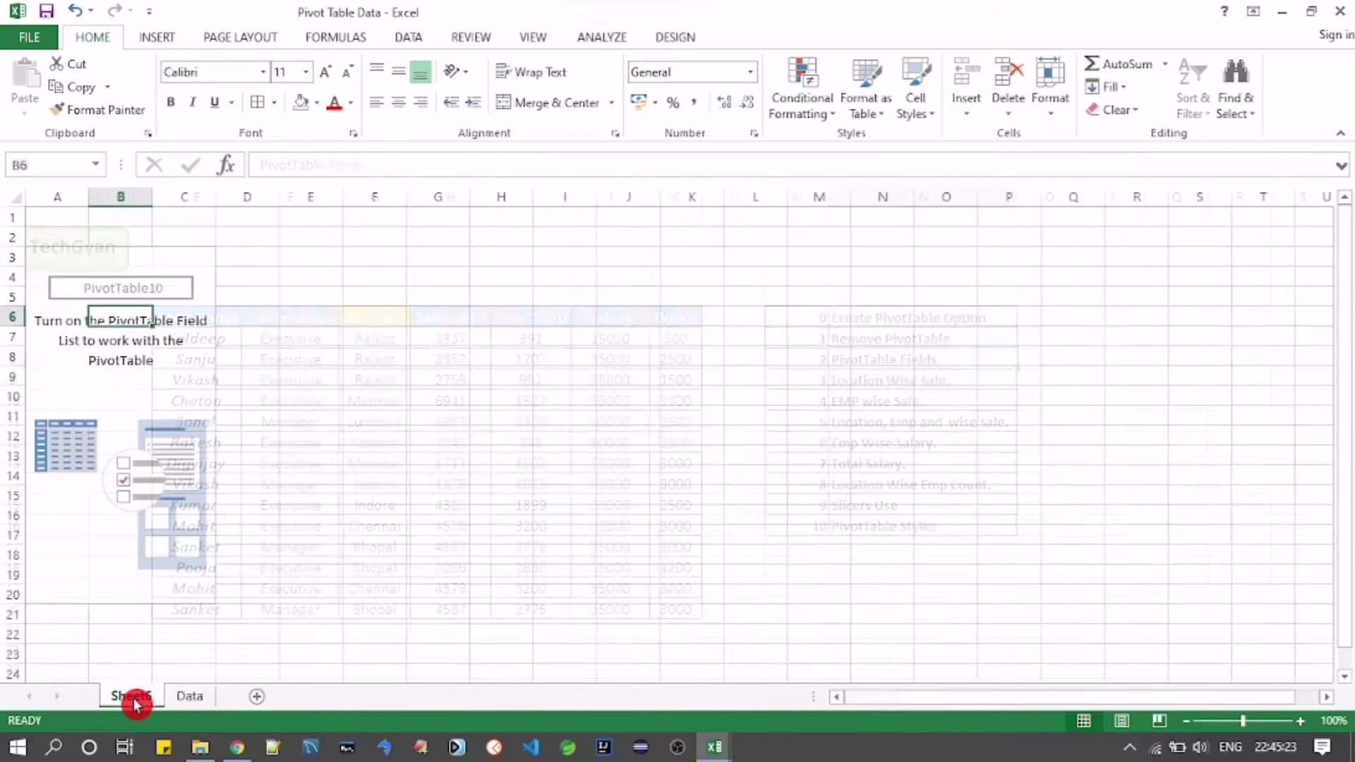
click(75, 282)
click(78, 338)
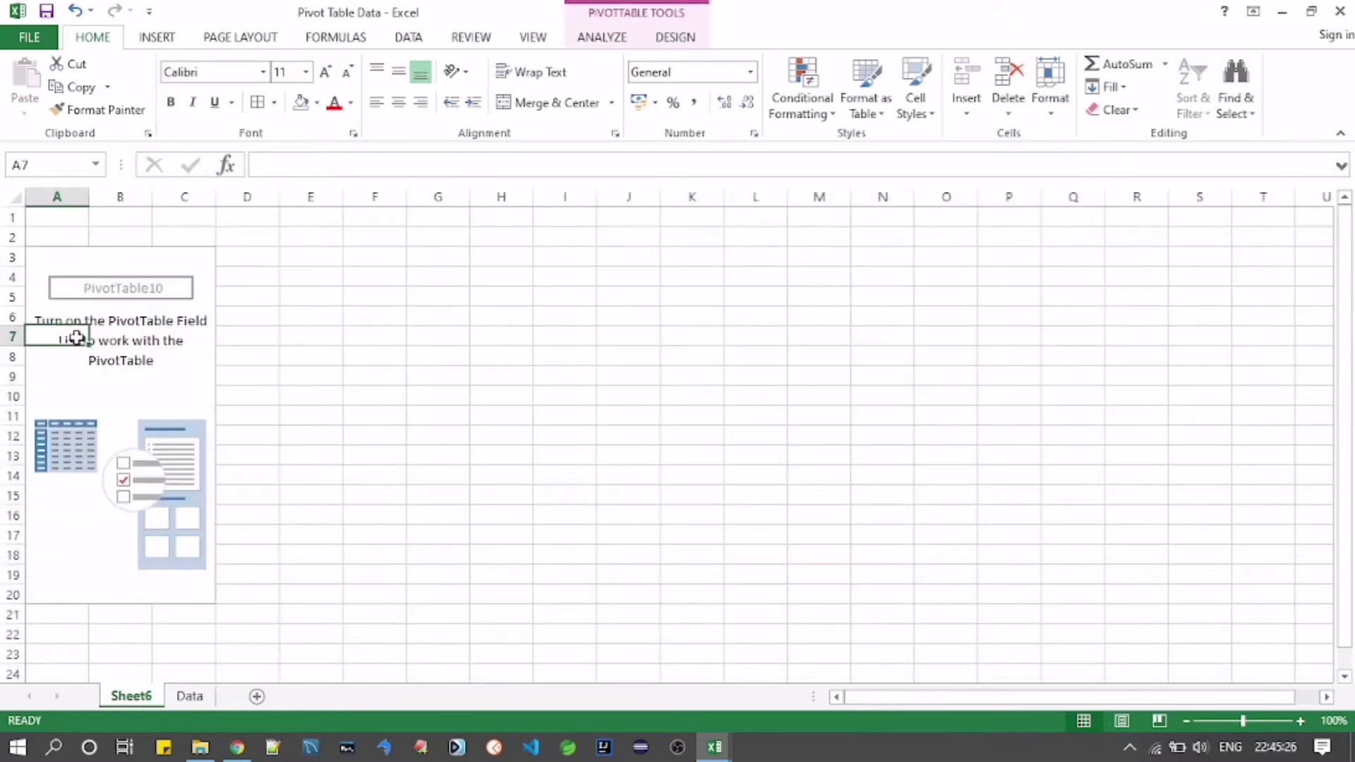
click(78, 251)
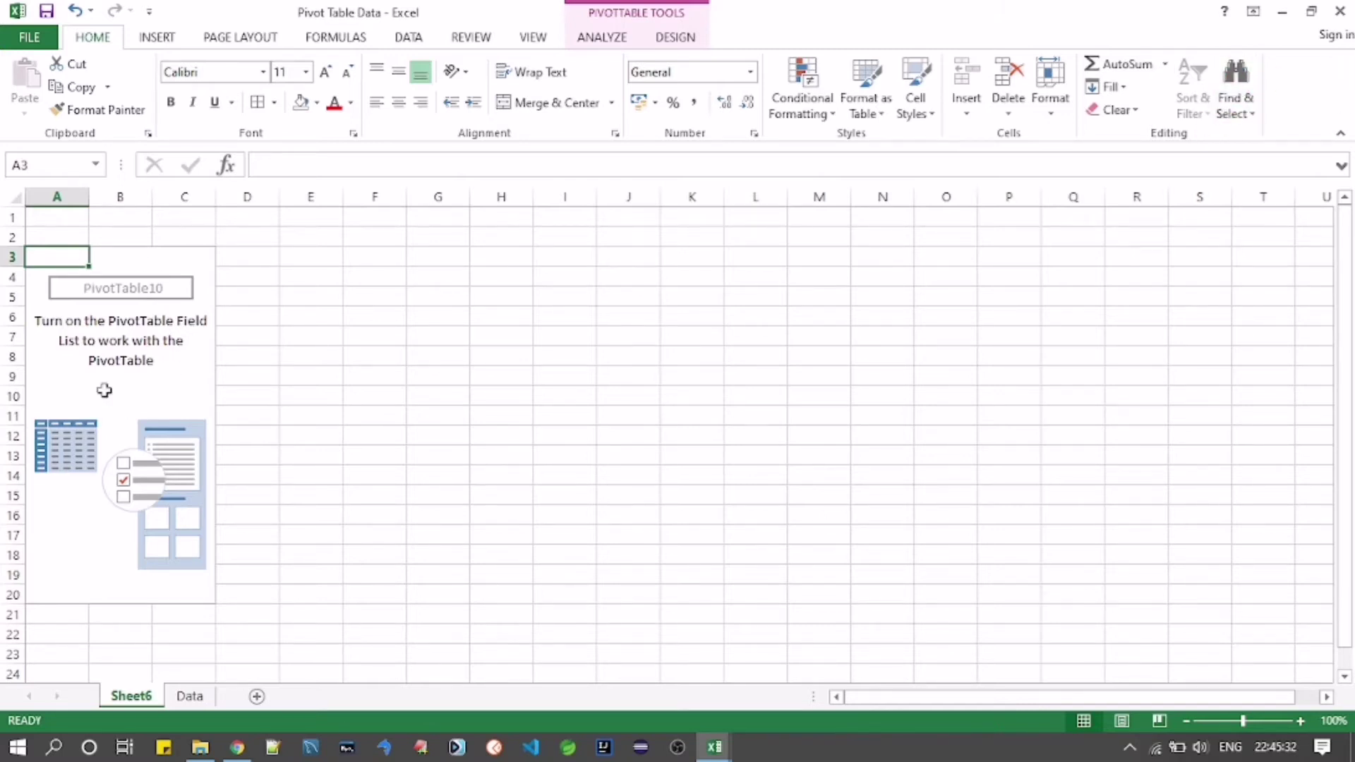
click(69, 380)
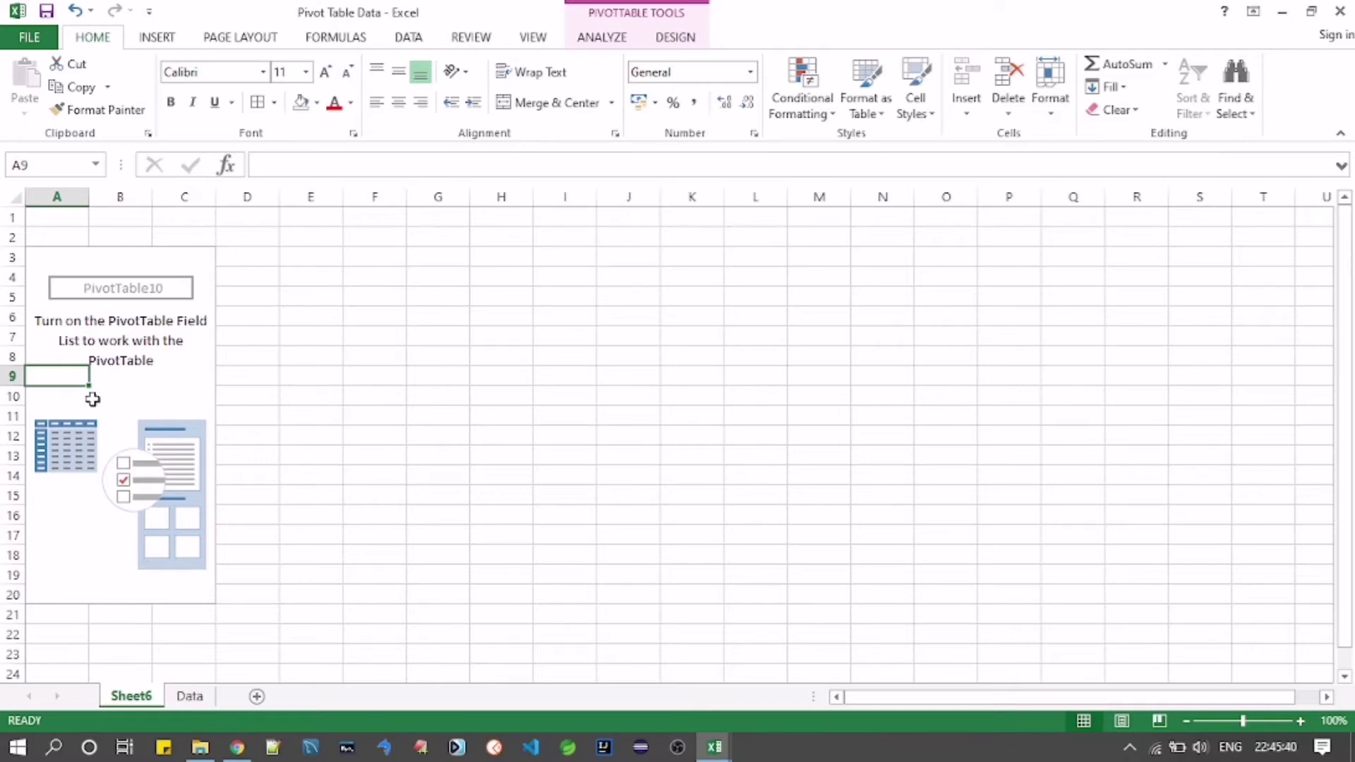
click(53, 350)
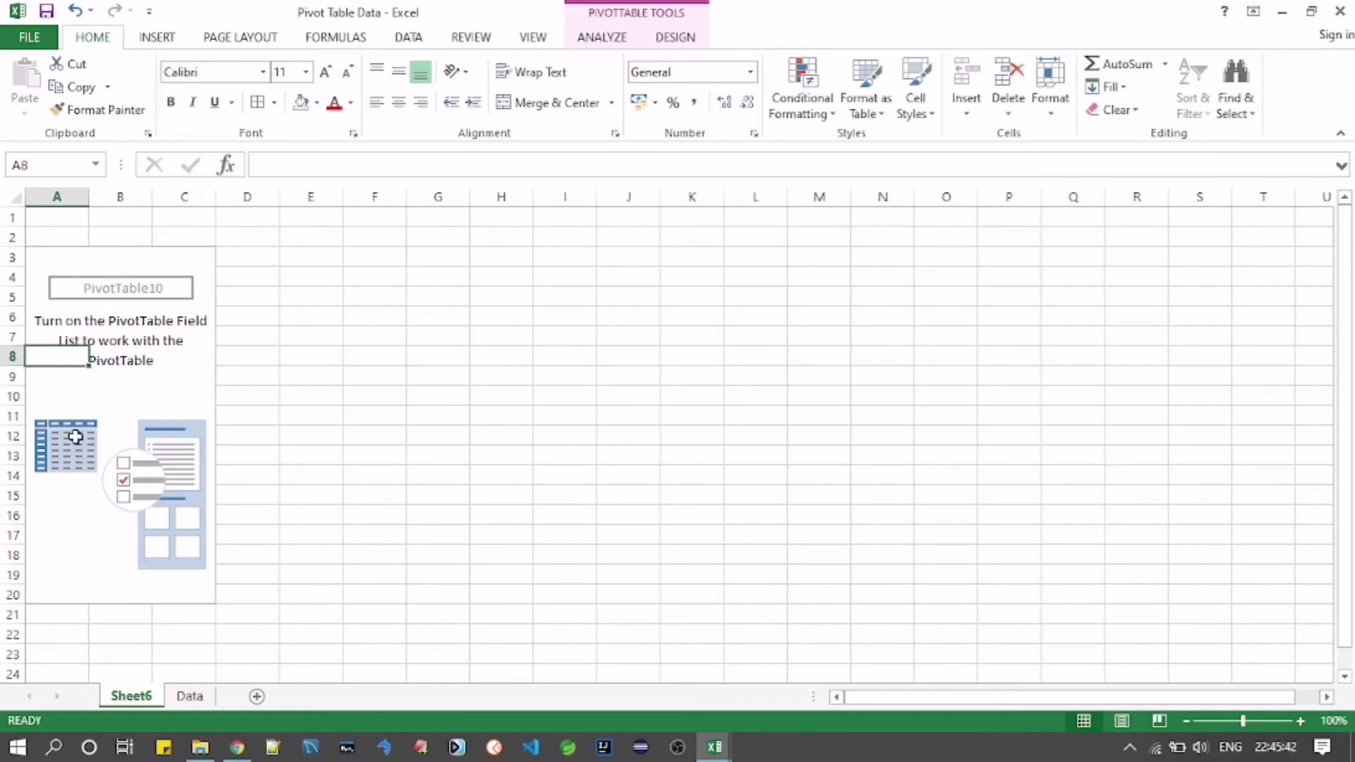
click(43, 330)
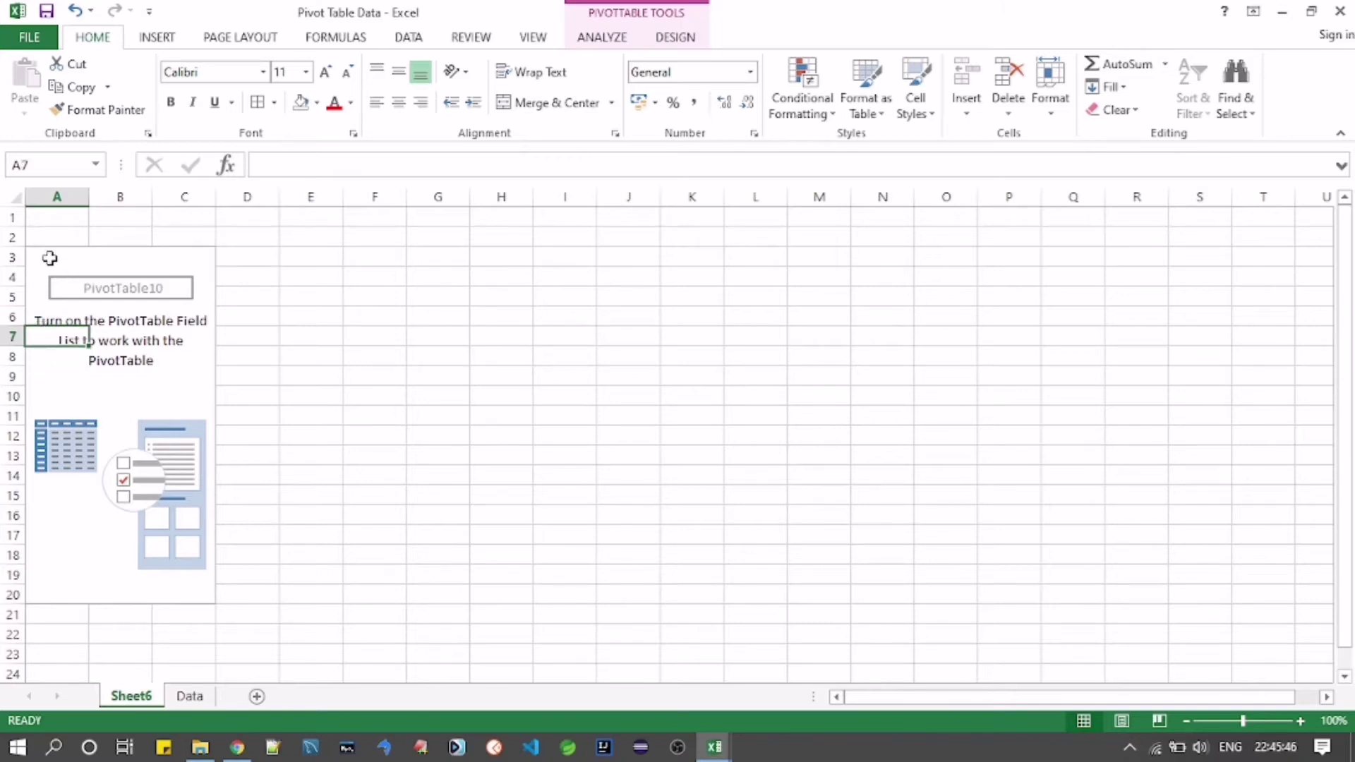
drag(61, 258, 160, 593)
click(407, 423)
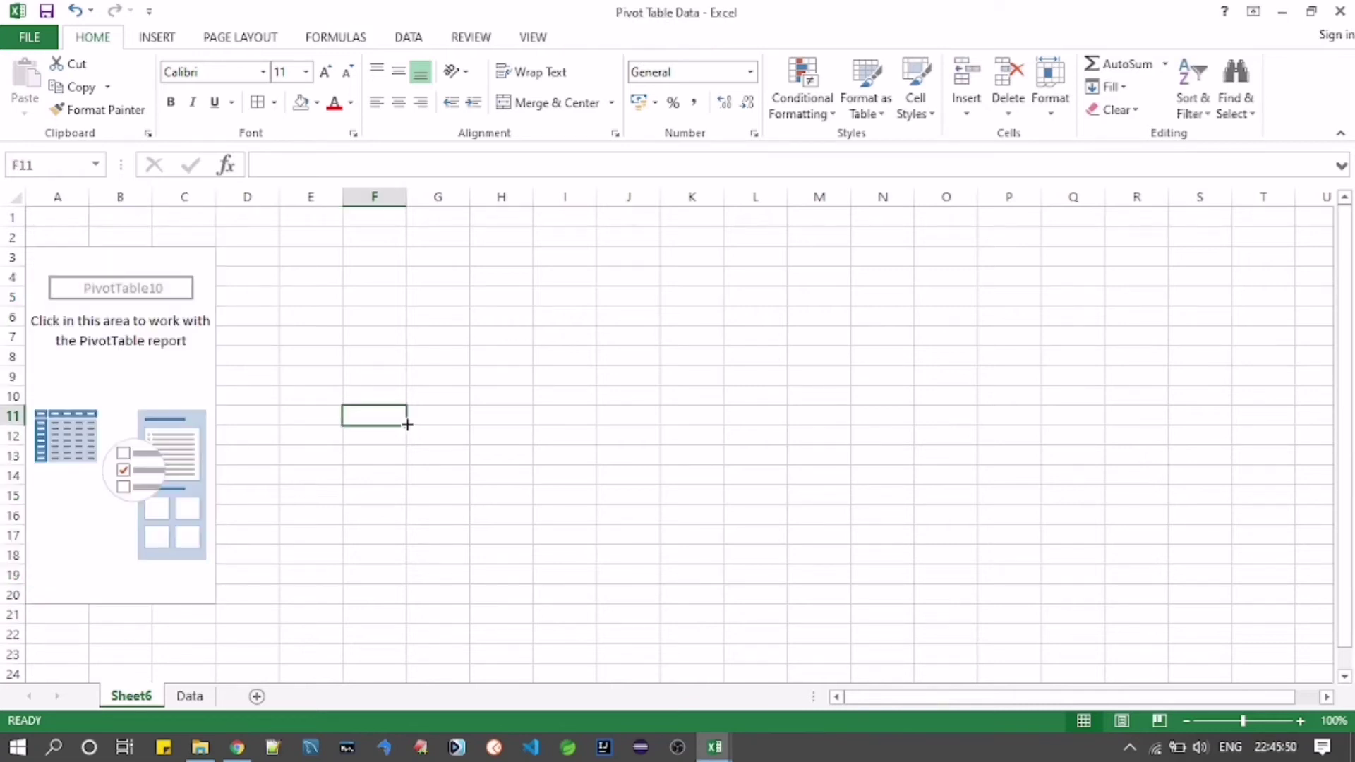
click(44, 258)
drag(44, 259, 173, 596)
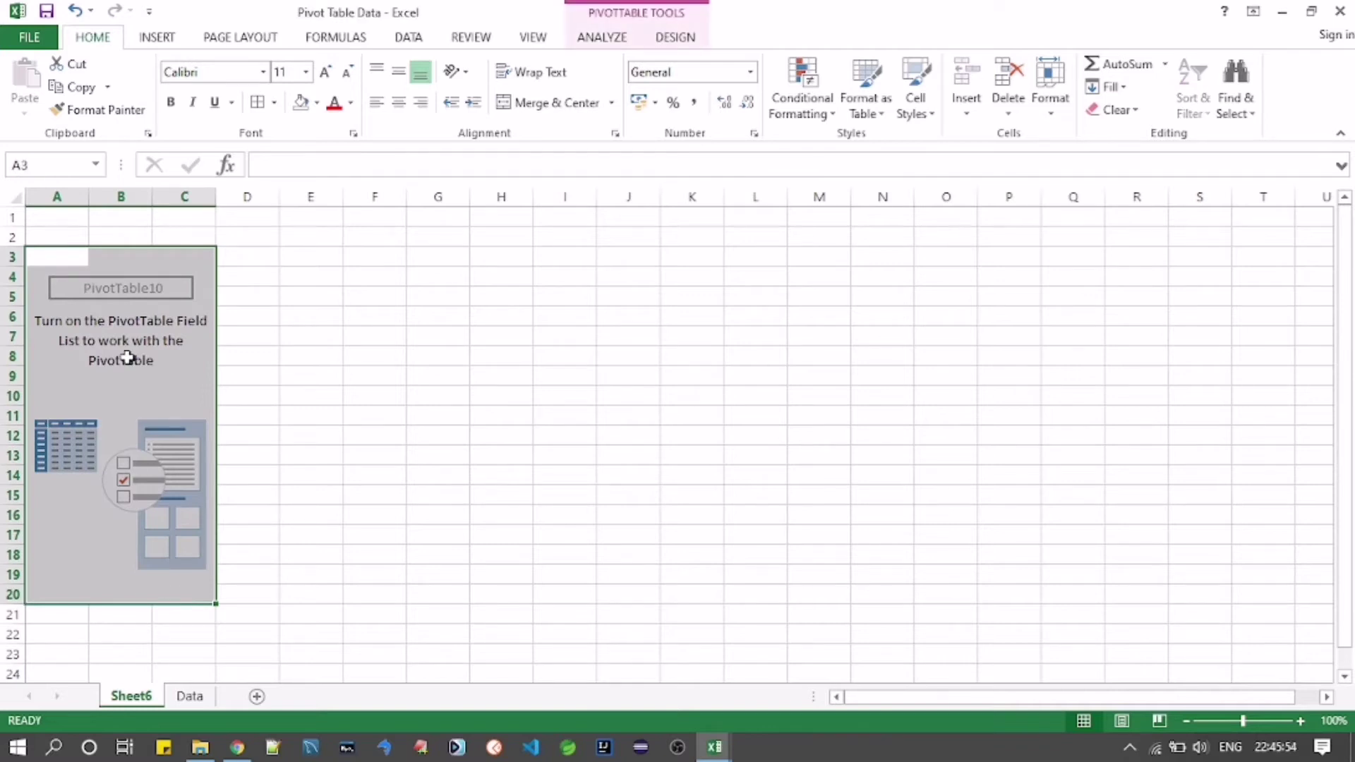
click(110, 374)
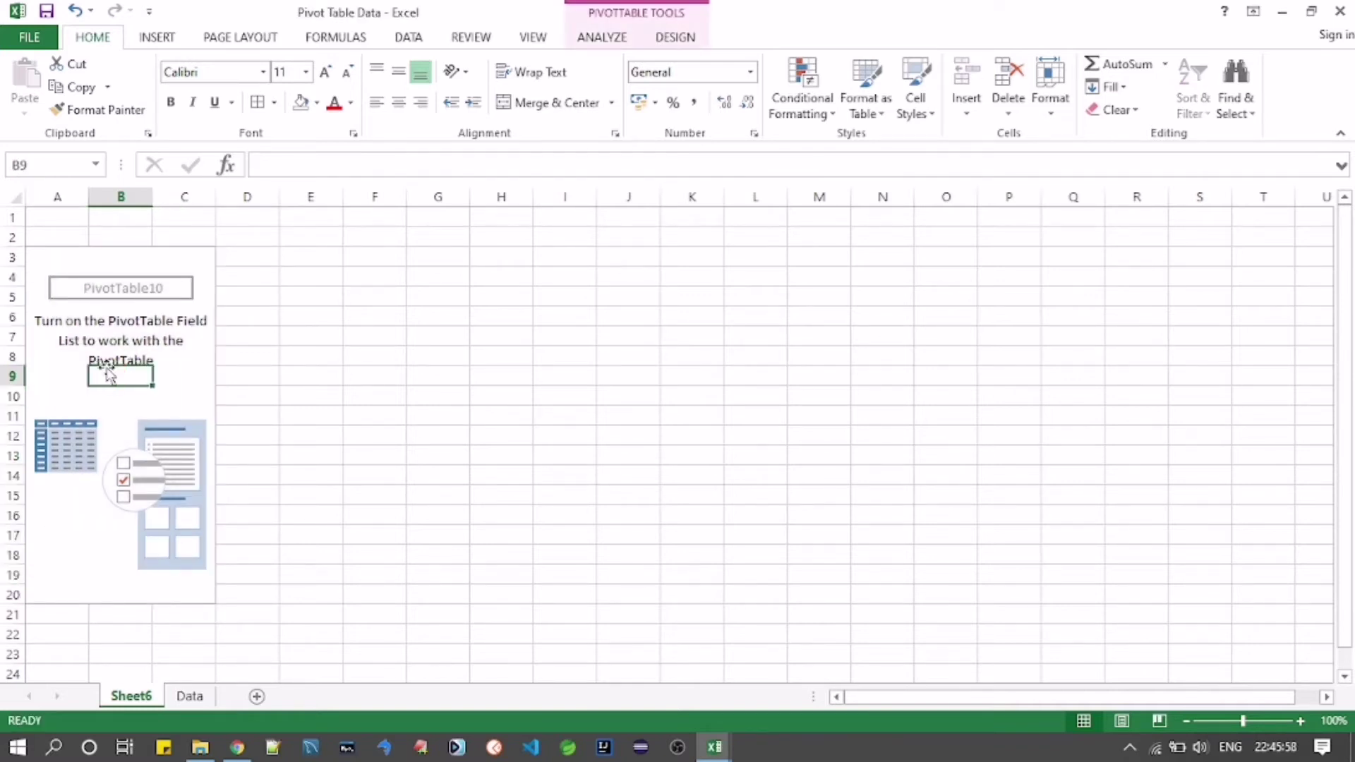
click(65, 289)
click(103, 263)
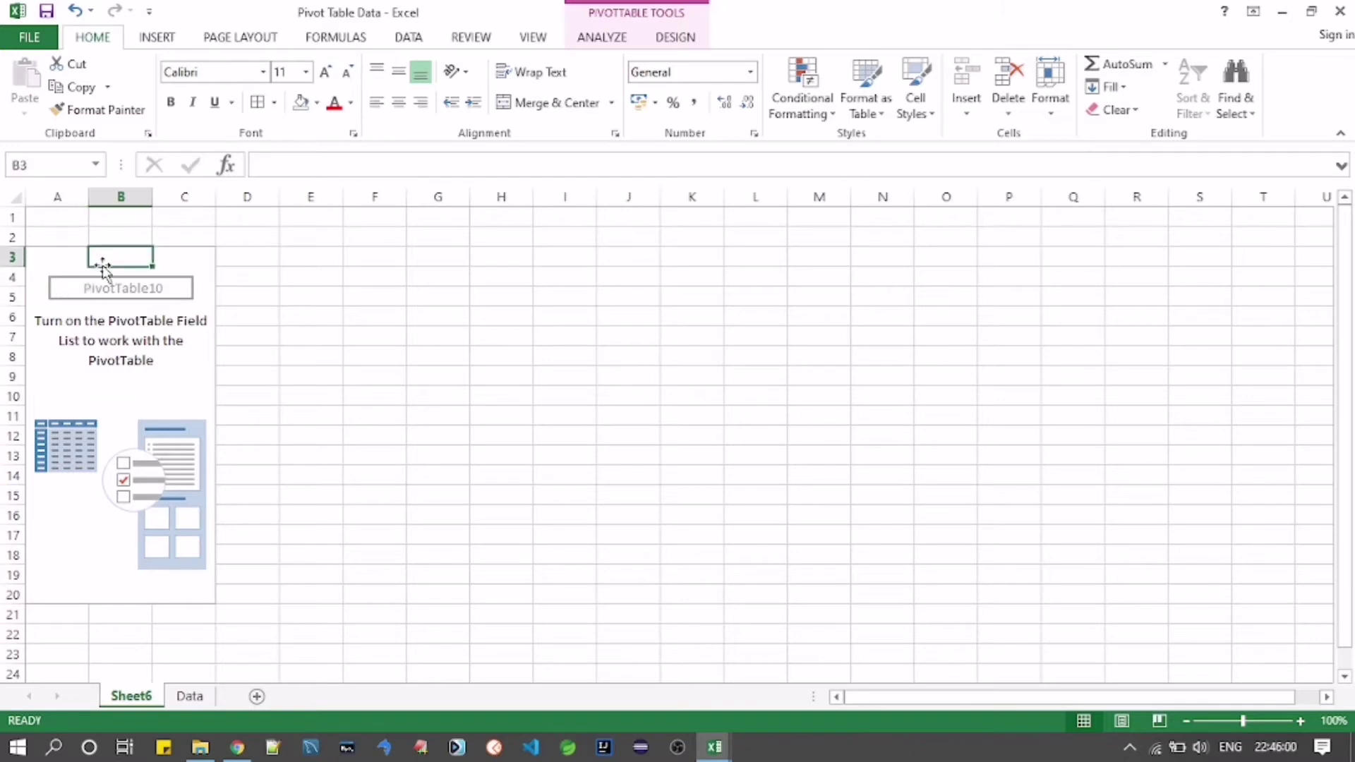
click(42, 368)
click(42, 371)
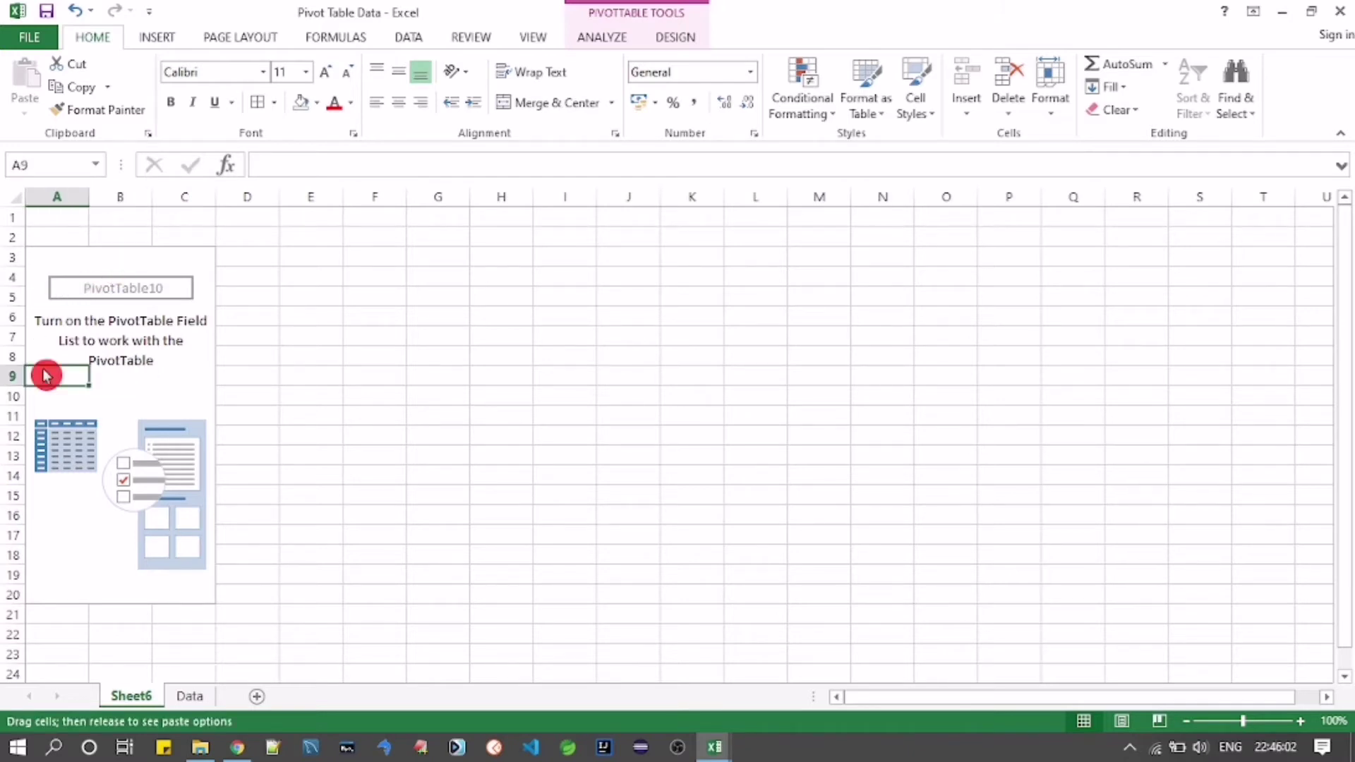
click(105, 390)
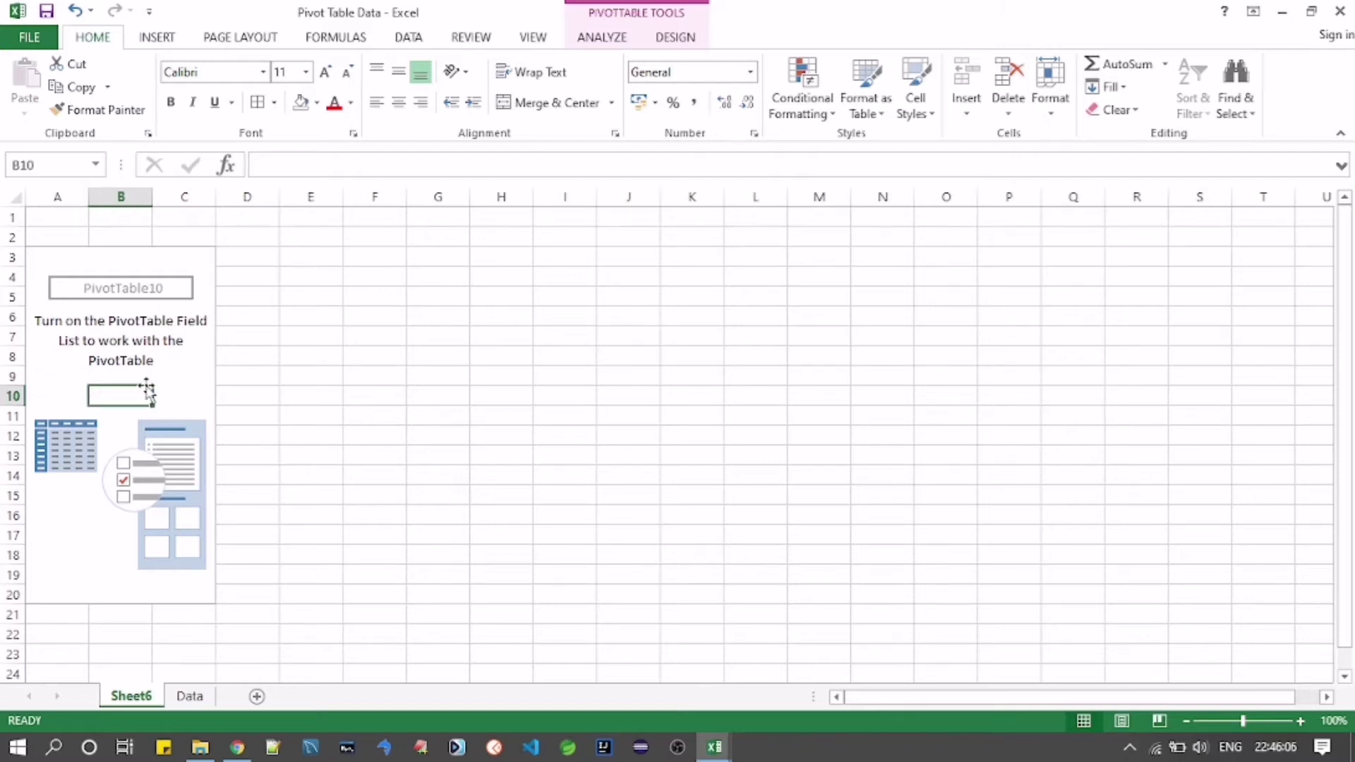
click(167, 378)
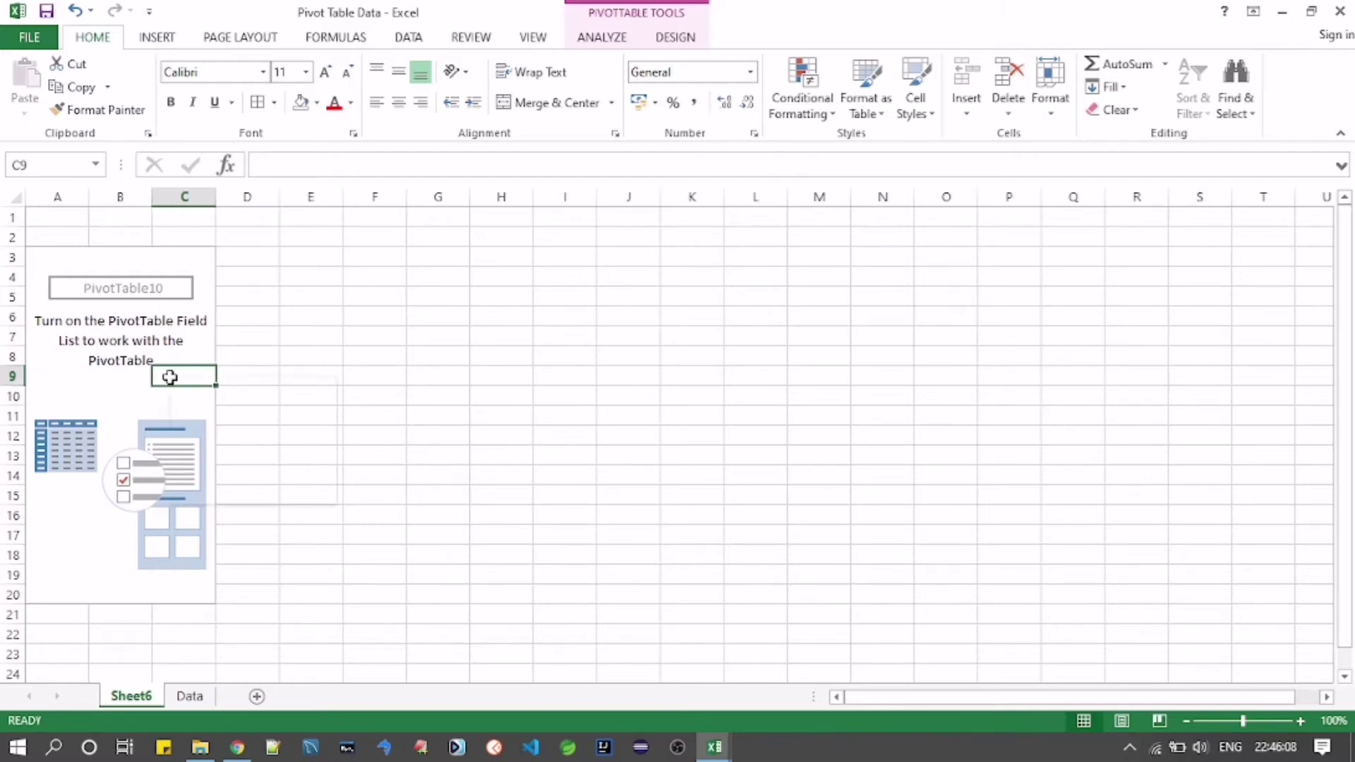
Step: Show the field list of the PivotTable on Sheet6, close it and show it again
right_click(173, 383)
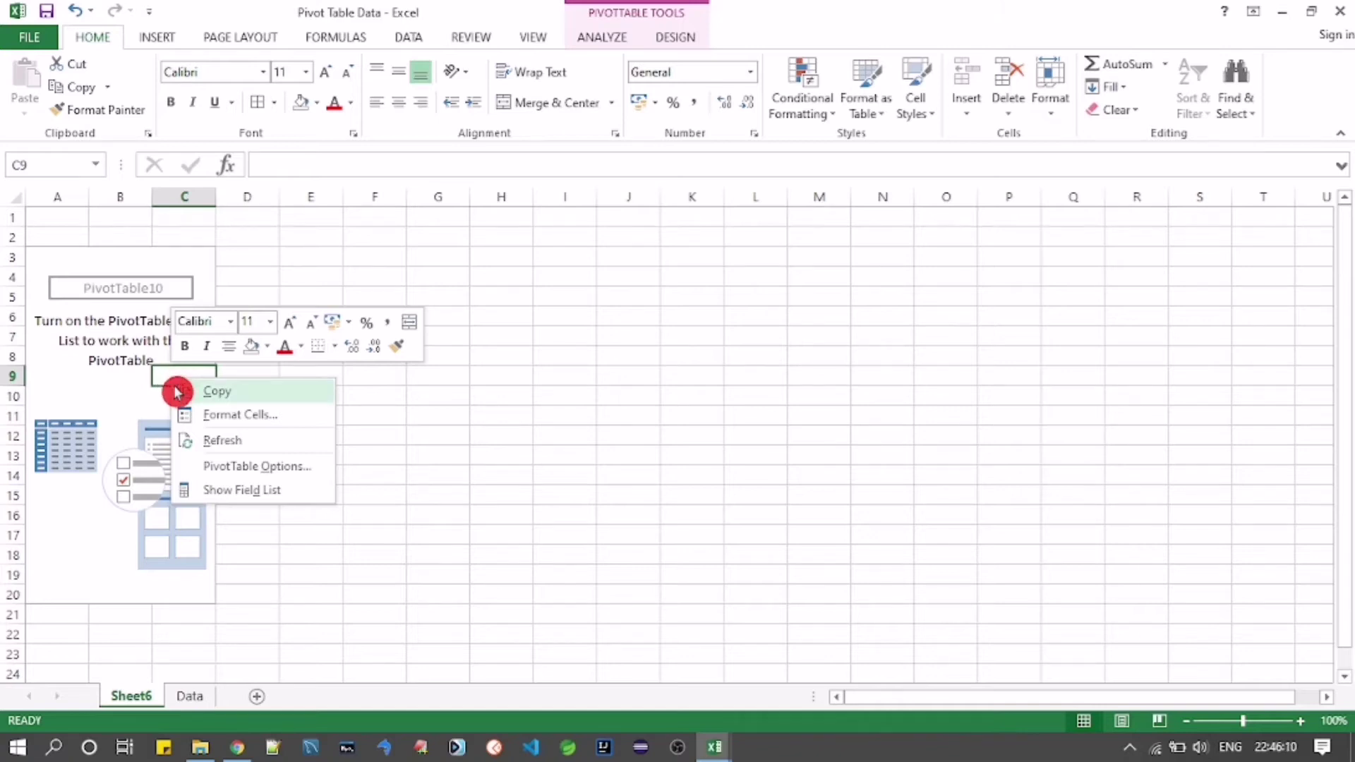
click(245, 494)
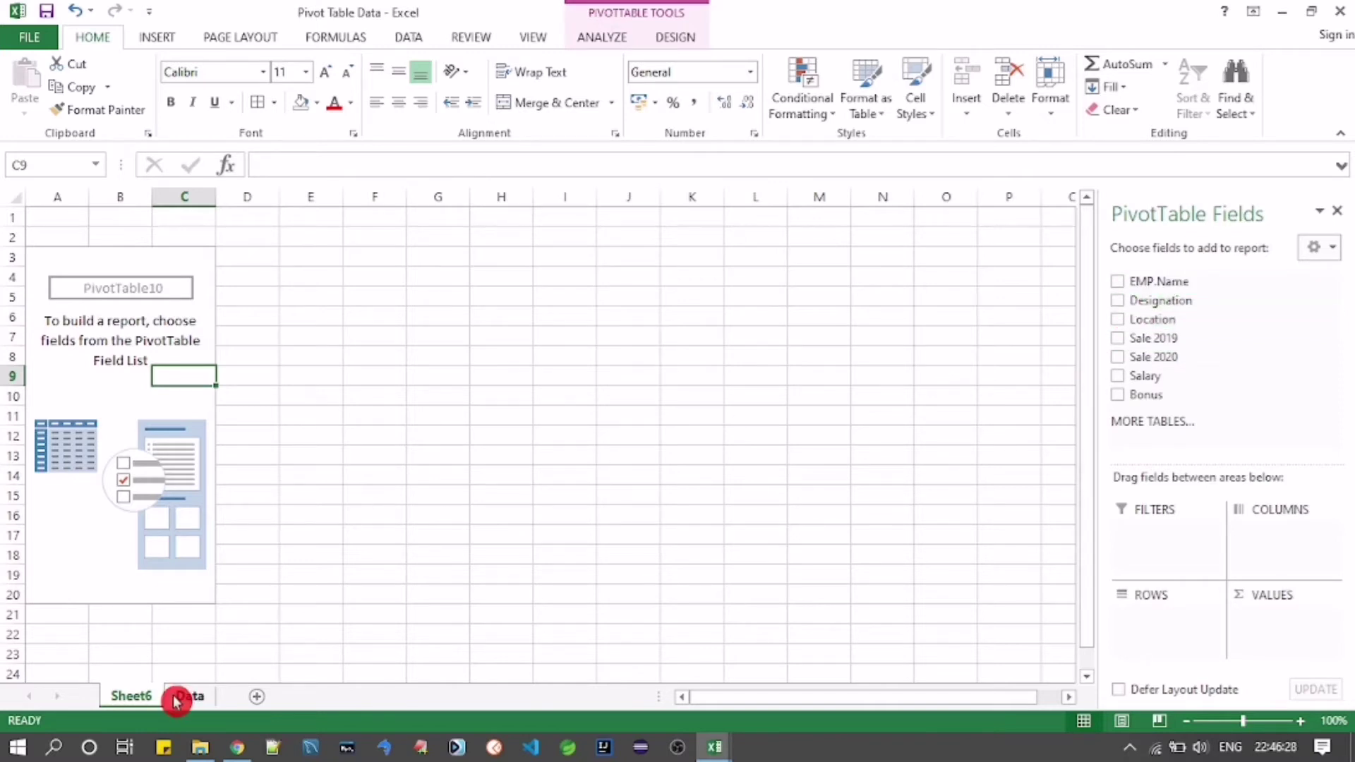
click(1337, 210)
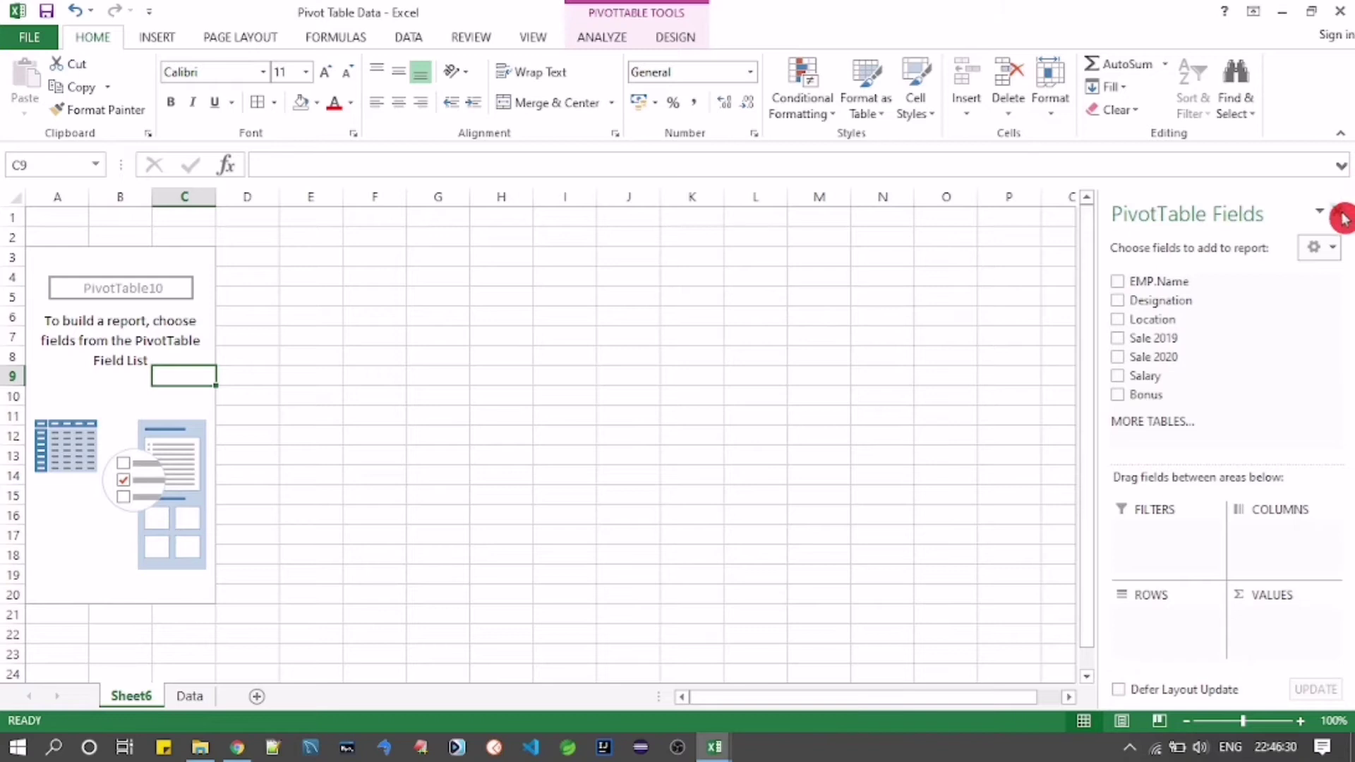
right_click(99, 292)
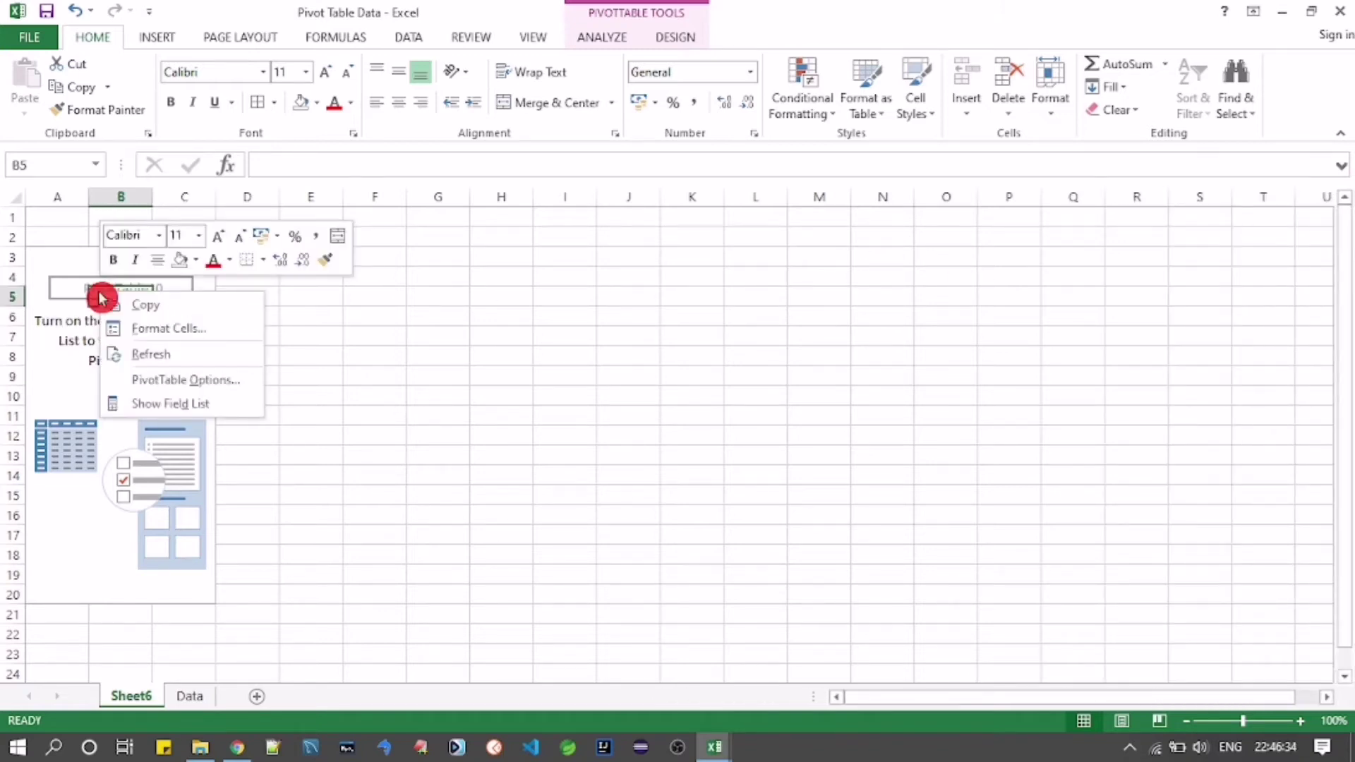
click(189, 410)
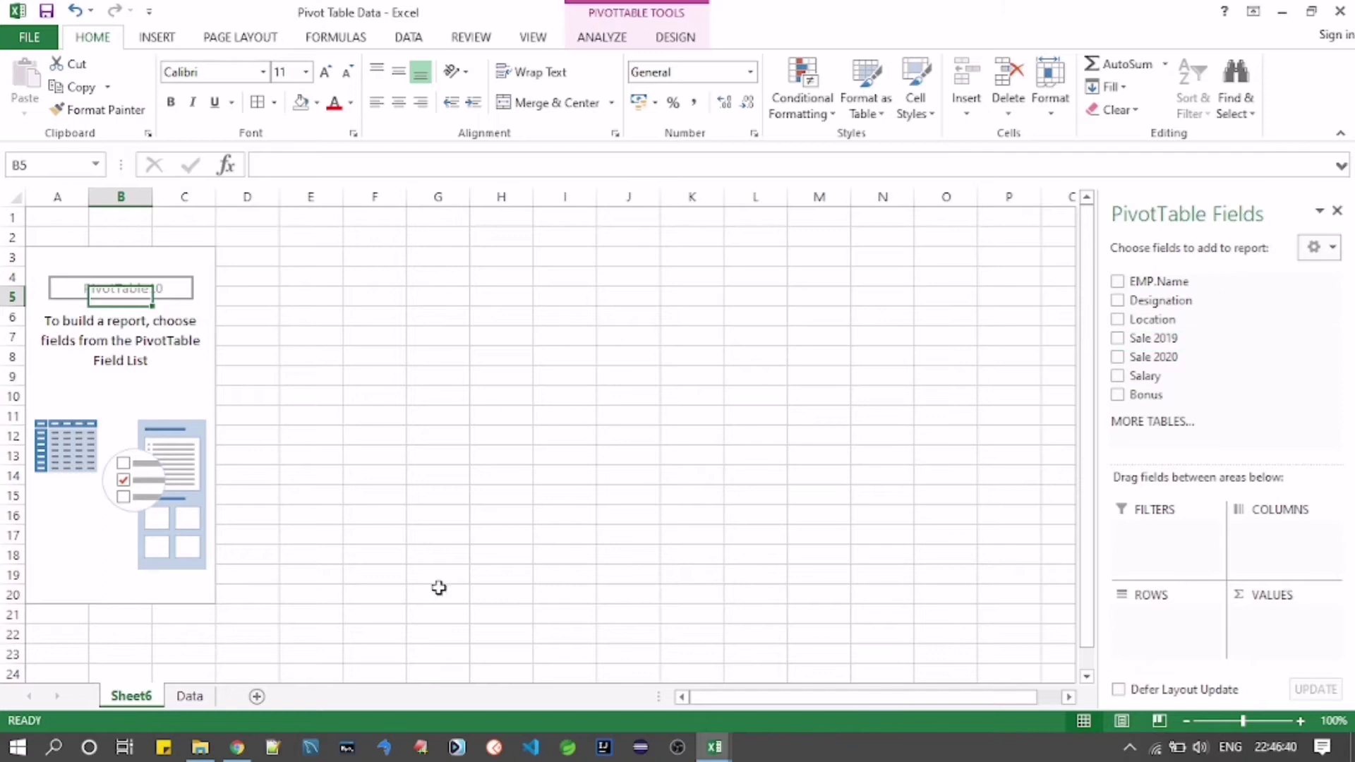
Step: Copy the topic list M6:N16 from the Data sheet to cell K4 of Sheet6 and autofit column L to its text
click(191, 696)
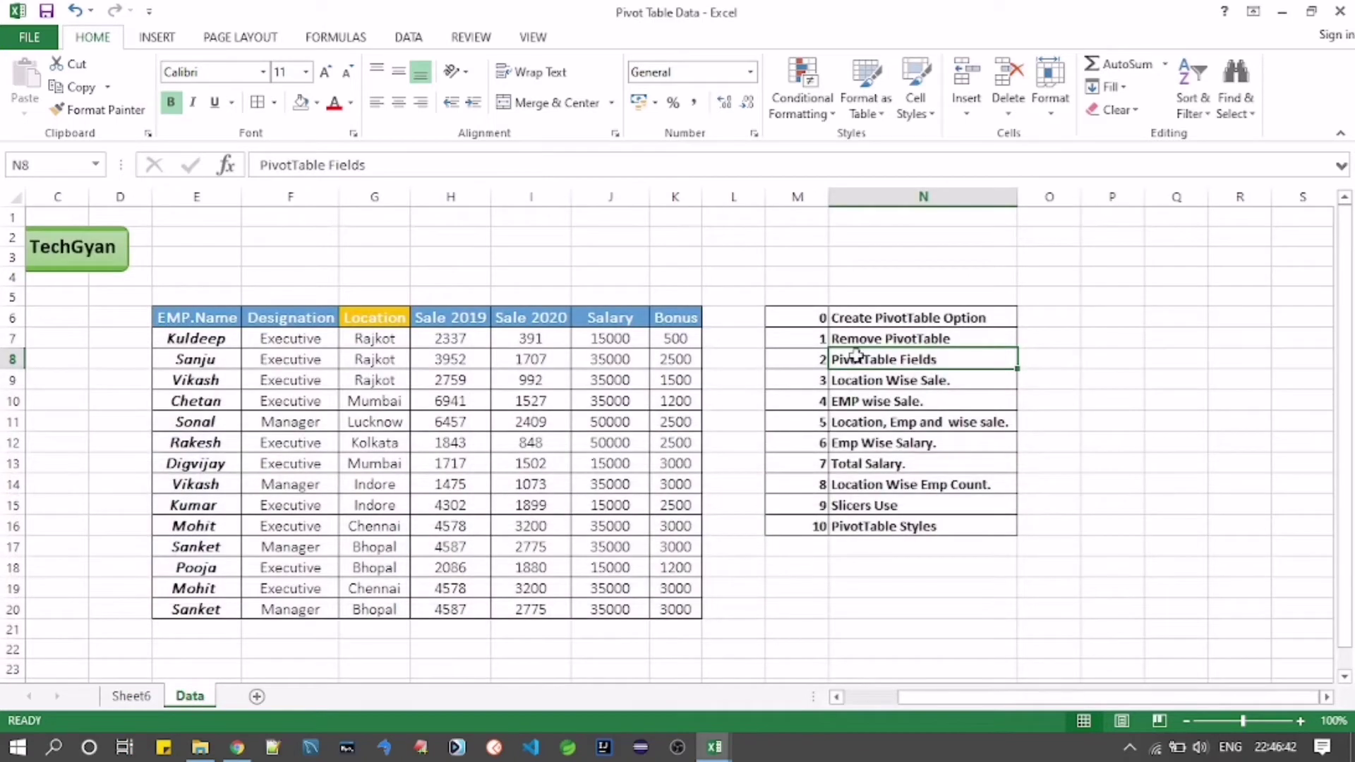
drag(818, 318, 902, 526)
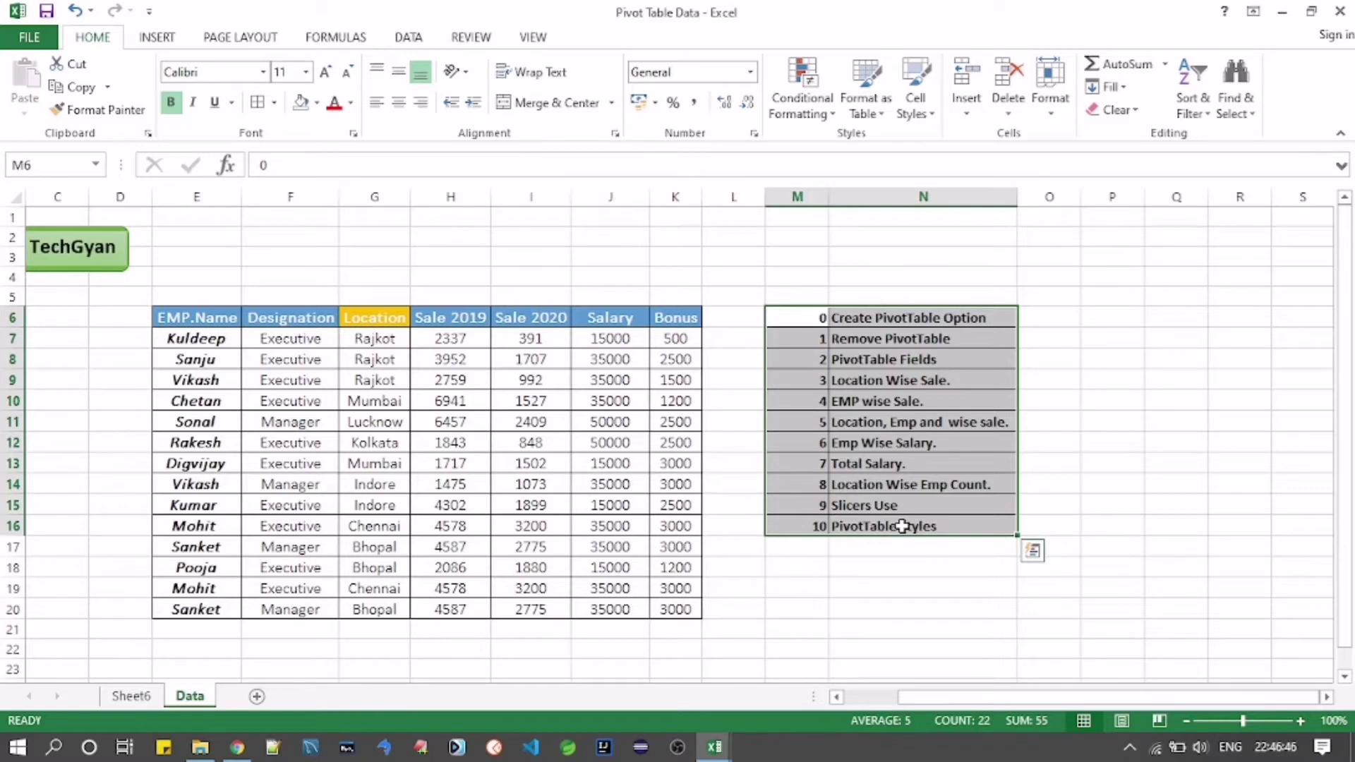
key(ctrl+c)
click(131, 696)
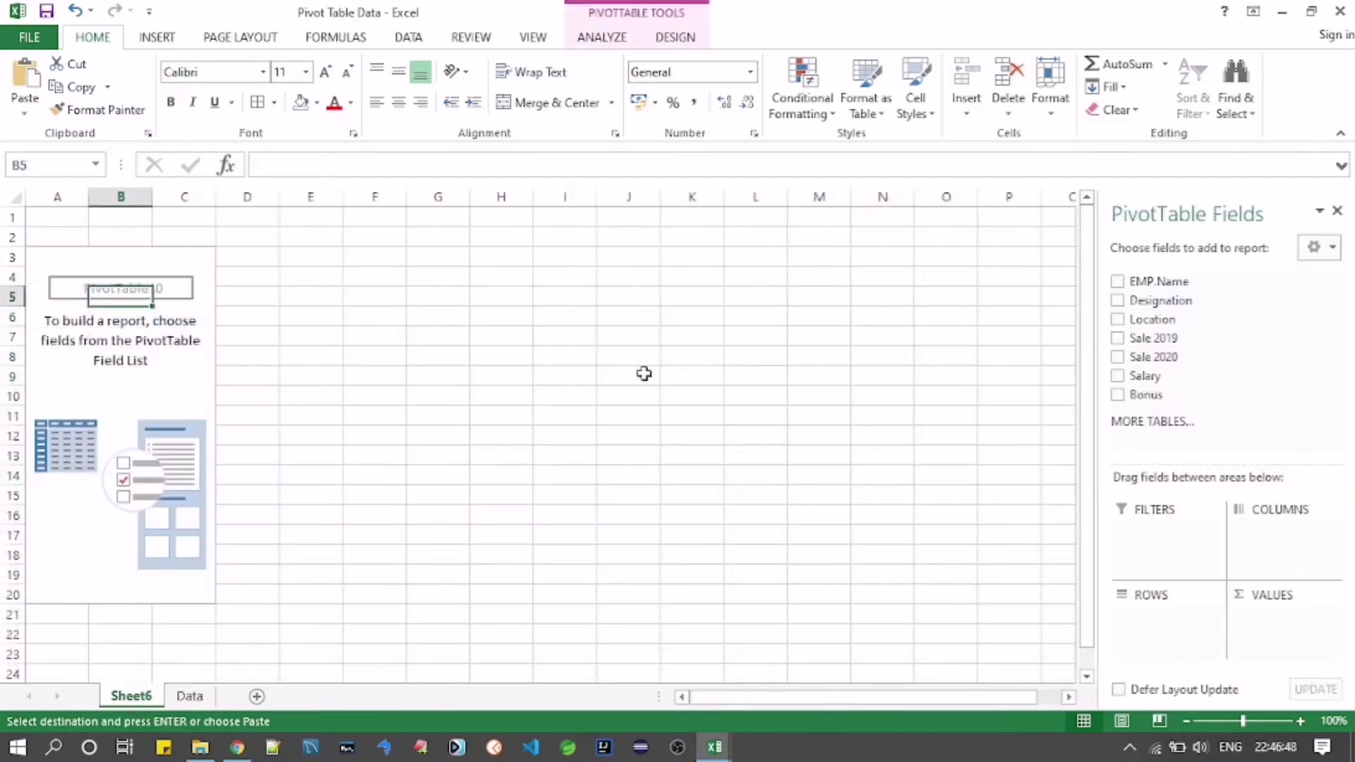
click(679, 275)
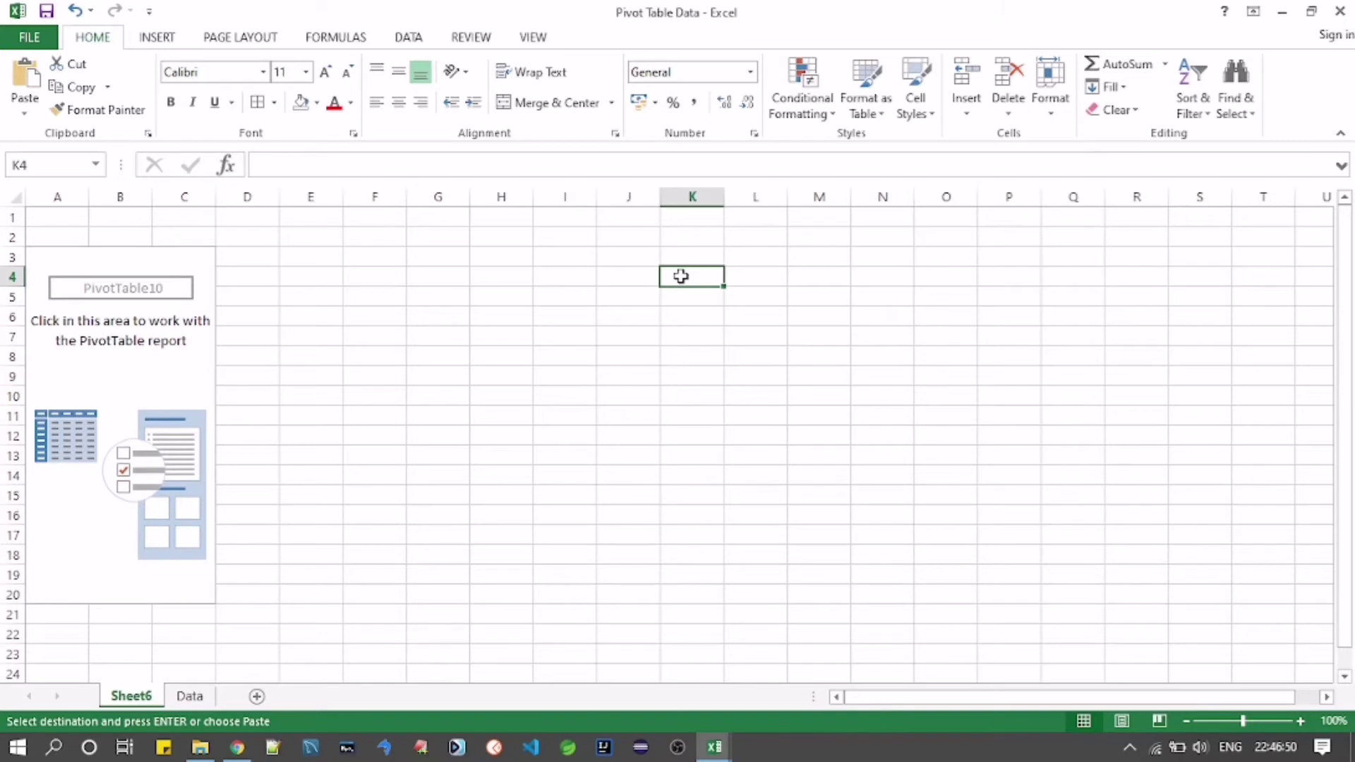
key(ctrl+v)
double_click(787, 196)
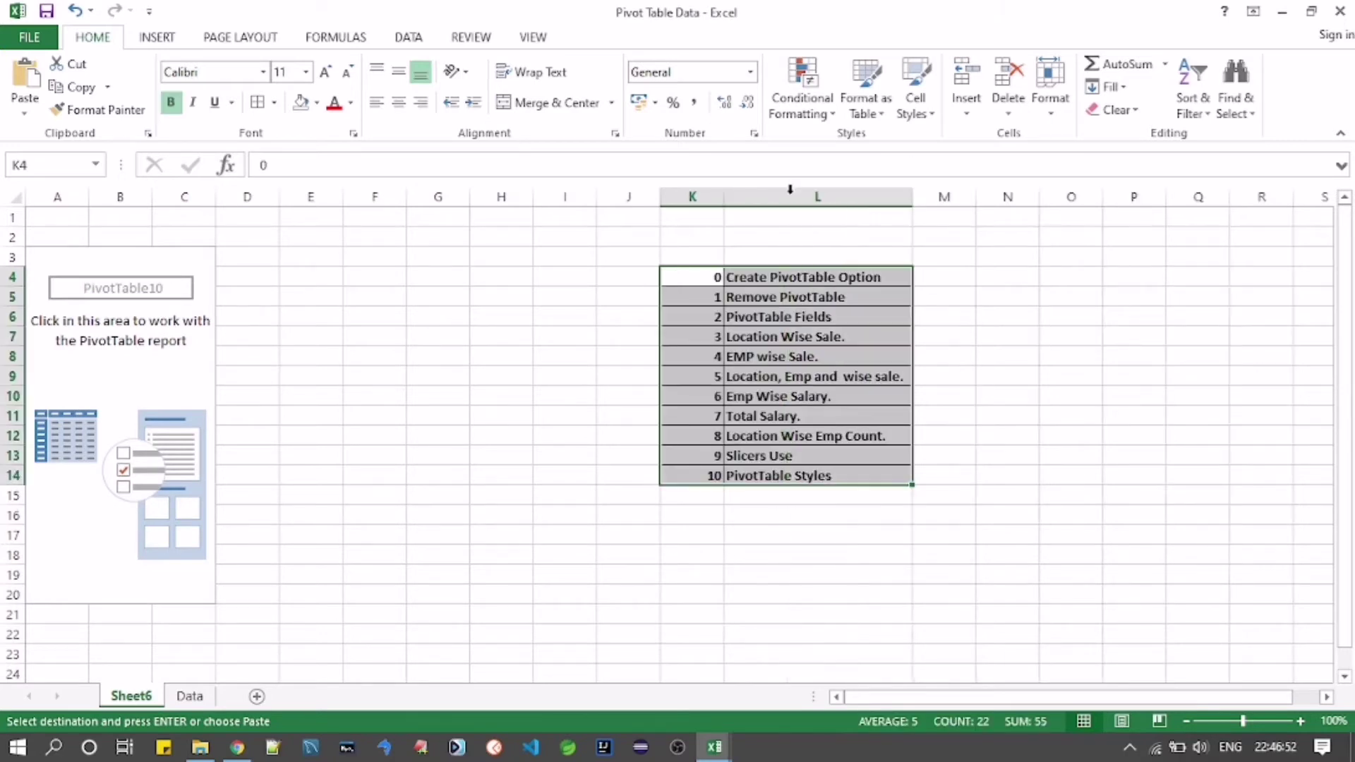
Step: Activate the empty PivotTable on Sheet6 and mark the Location Wise Sale topic in K7:L7
click(92, 272)
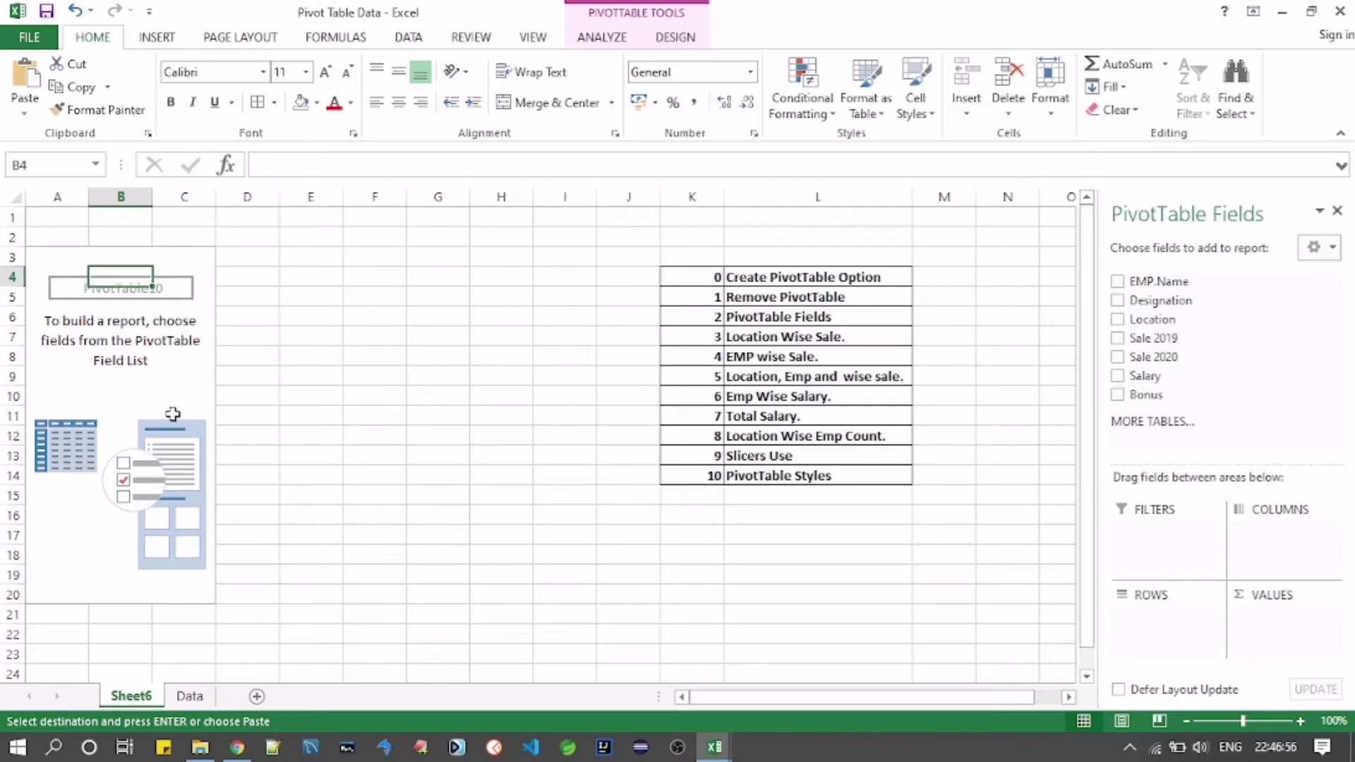
drag(711, 338, 754, 338)
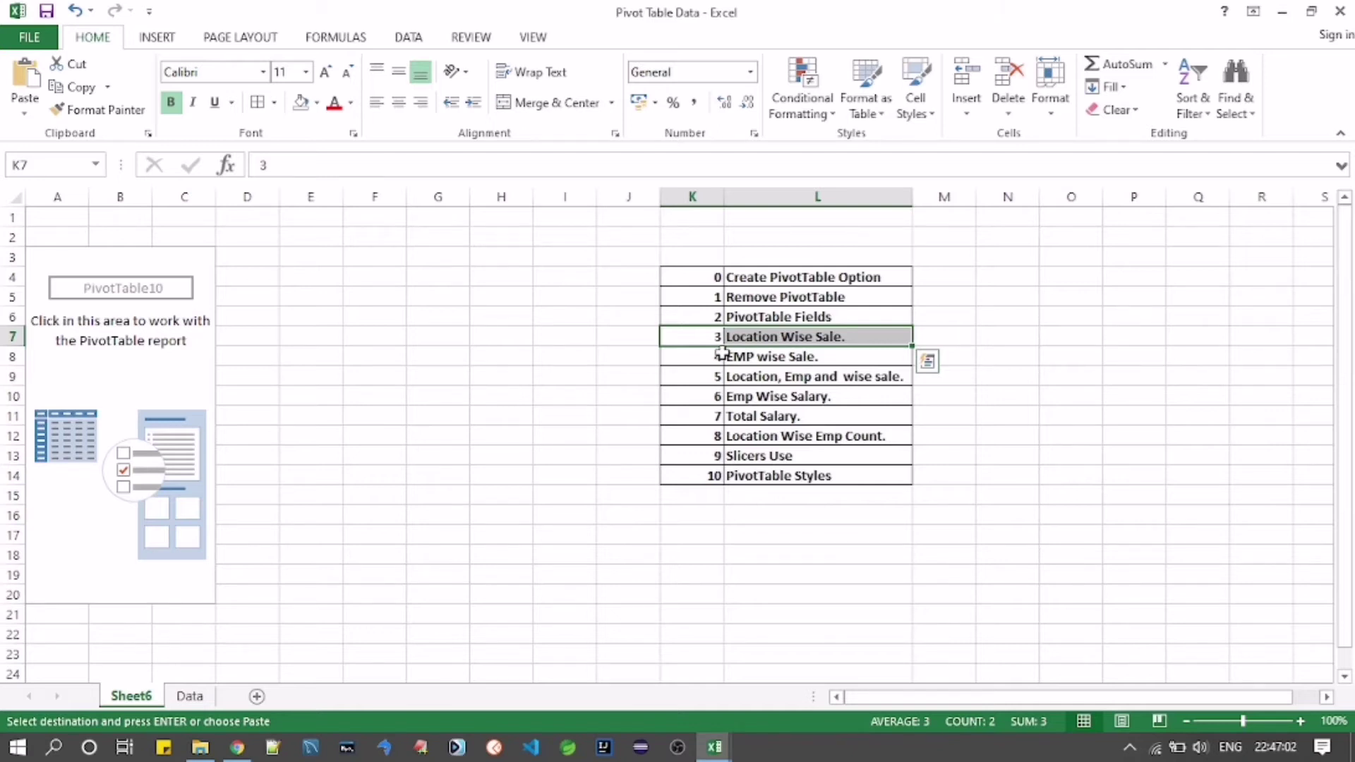
click(53, 270)
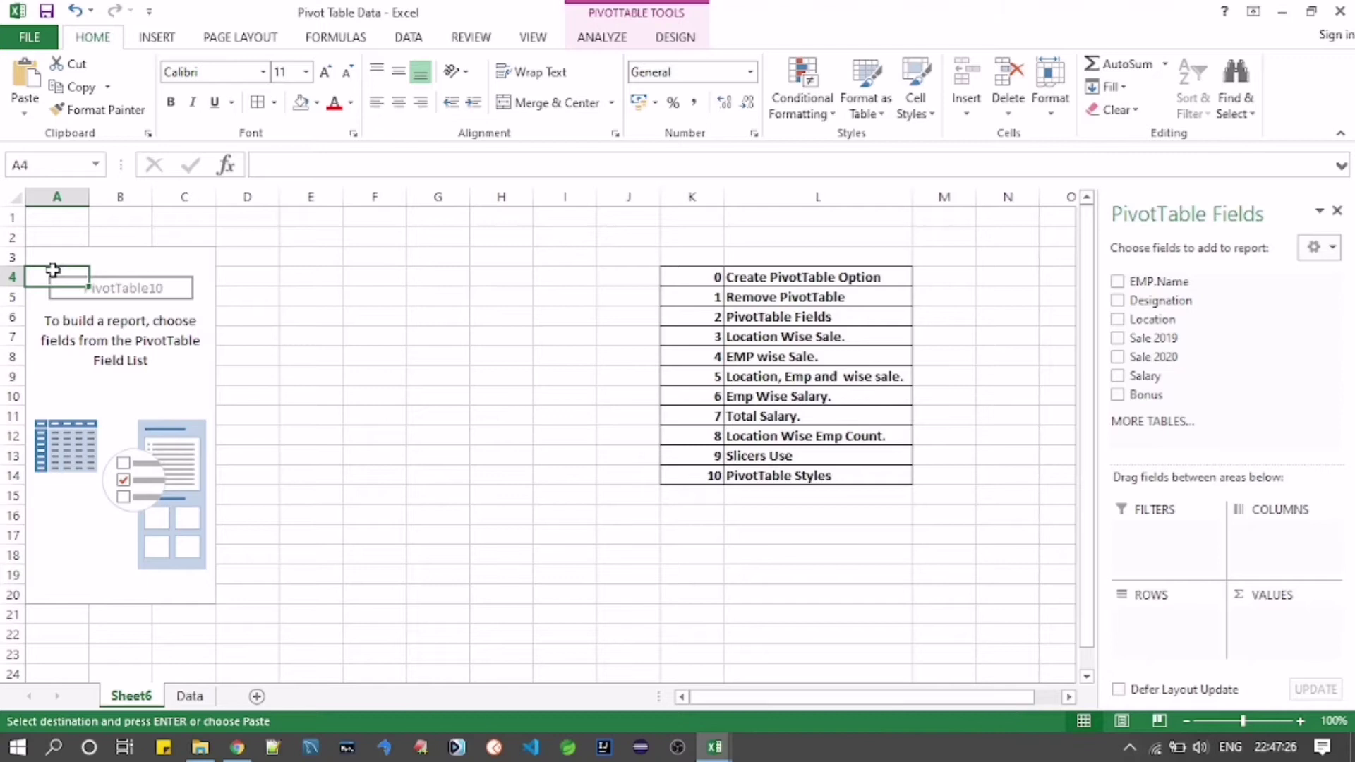
drag(718, 340, 766, 337)
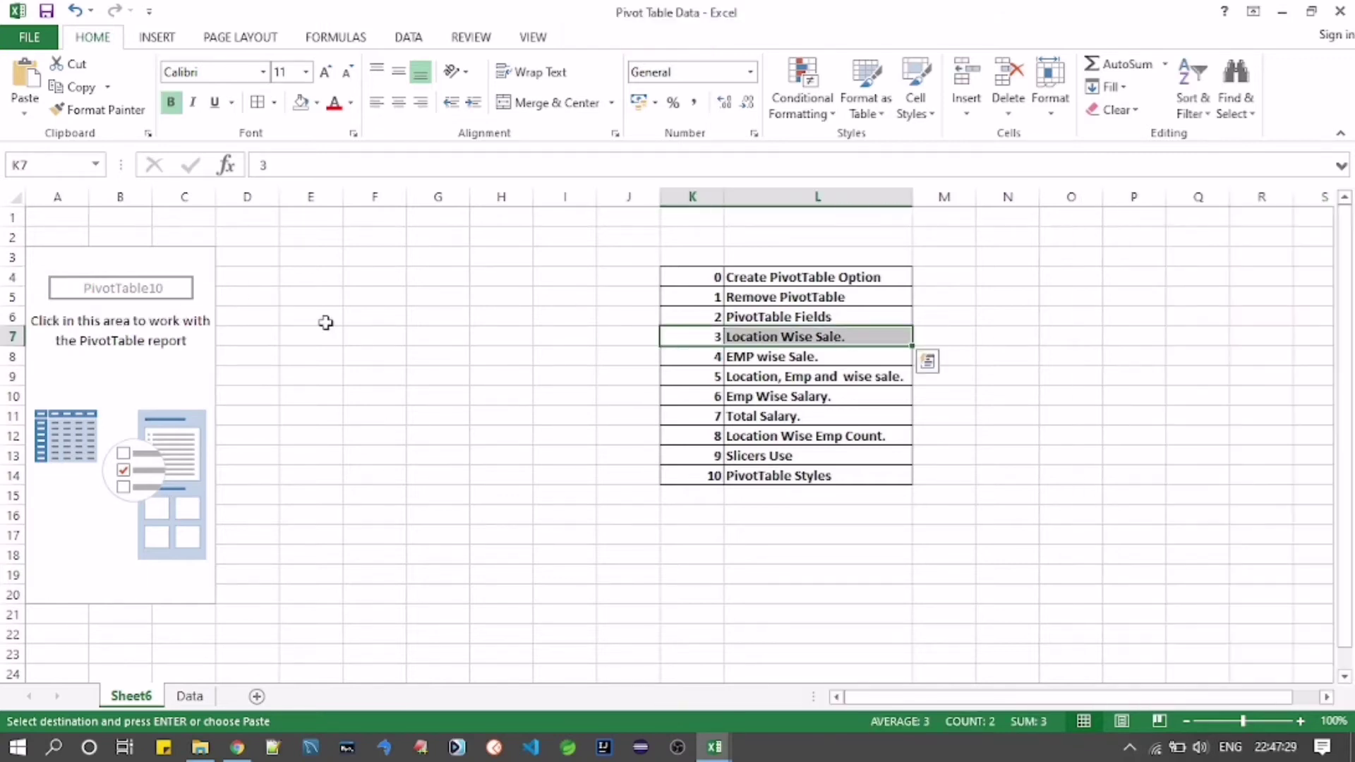
Step: Build the location-wise sales report with Location as rows and Sale 2019 and Sale 2020 as summed values
click(51, 264)
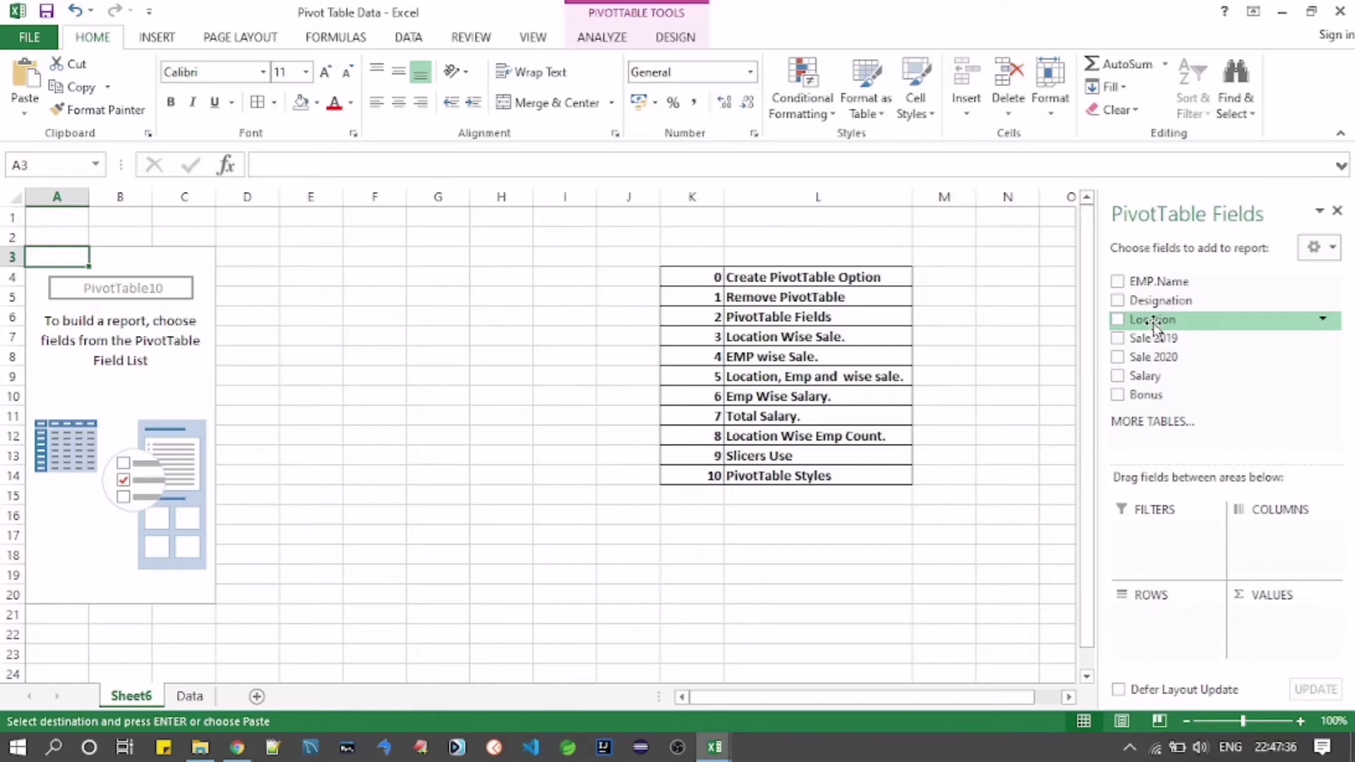
drag(1151, 324, 1147, 418)
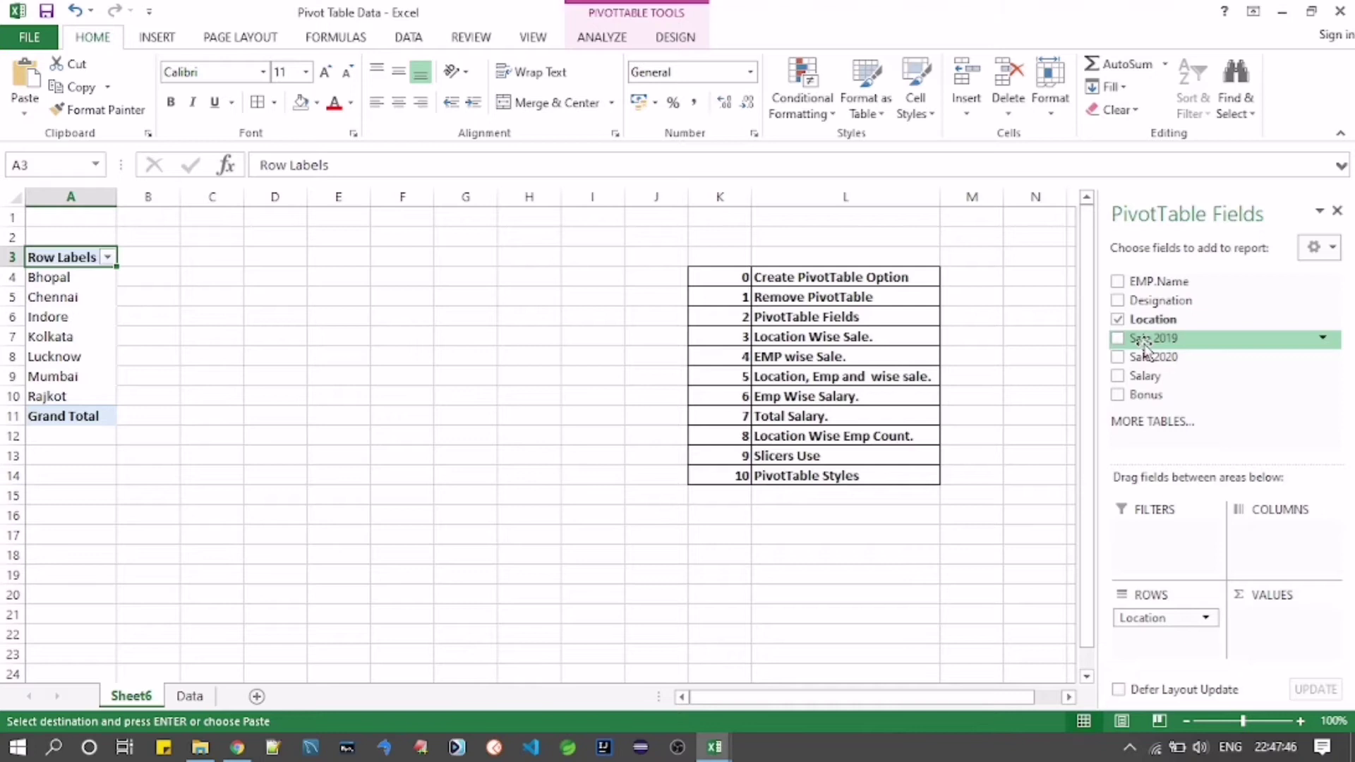
drag(1143, 346, 1278, 639)
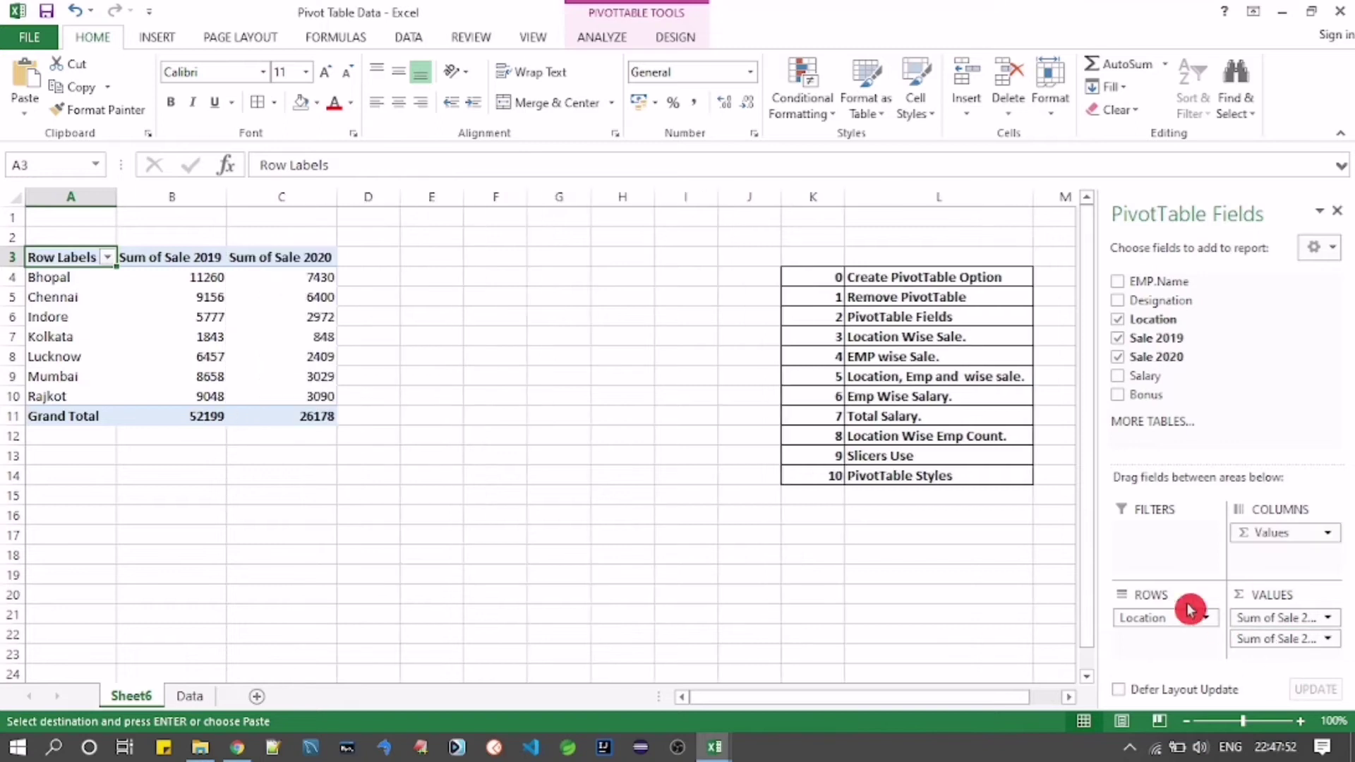
Step: Review the report's values area, select the report range A3:C11 and mark its topic in L7
click(1270, 605)
drag(1260, 602, 1296, 595)
click(1265, 629)
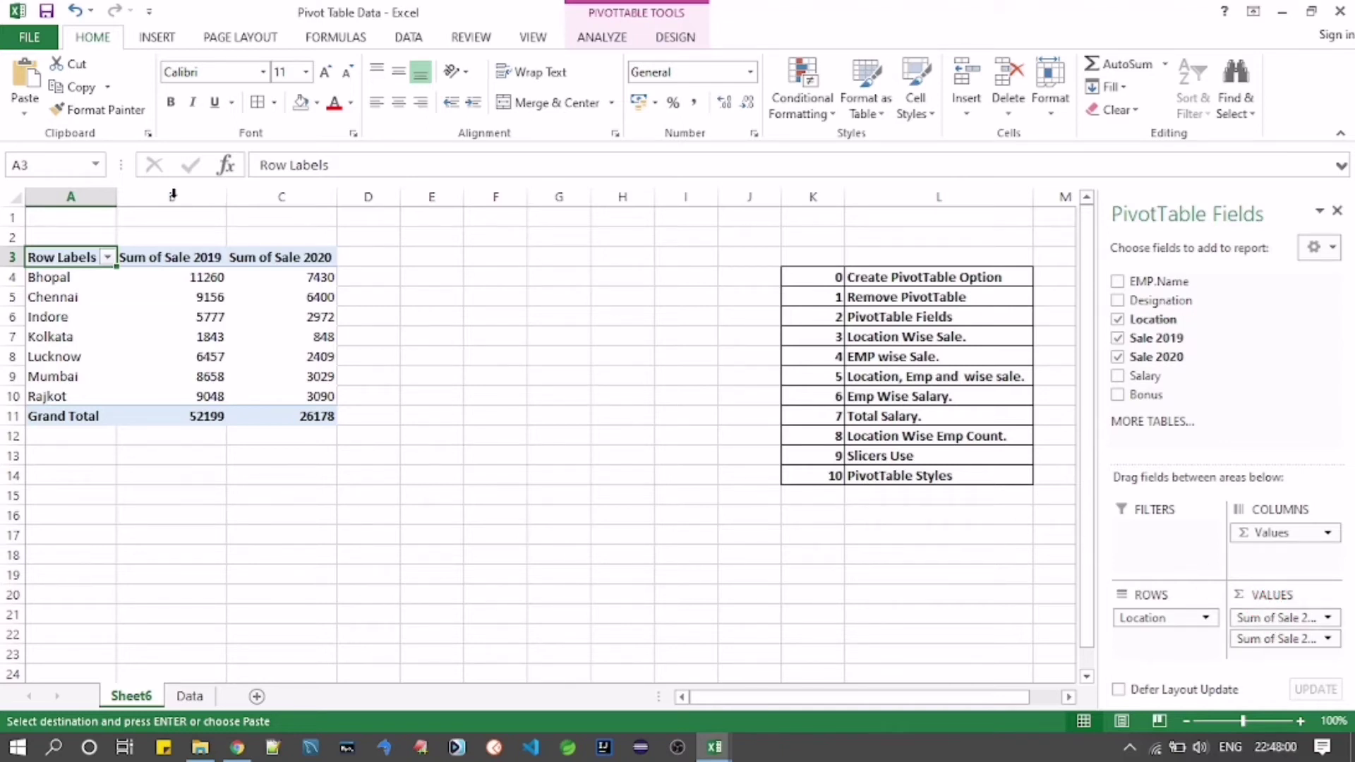
drag(67, 259, 298, 421)
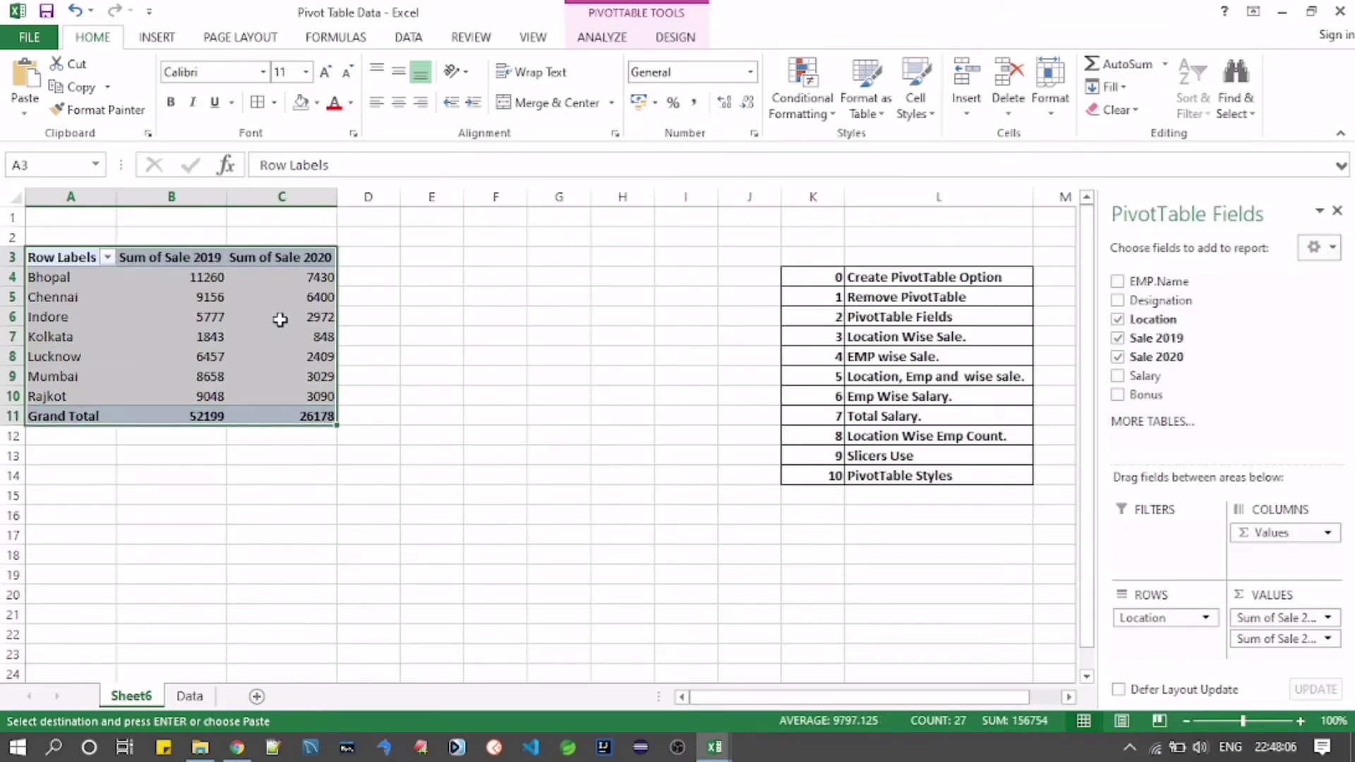
click(858, 338)
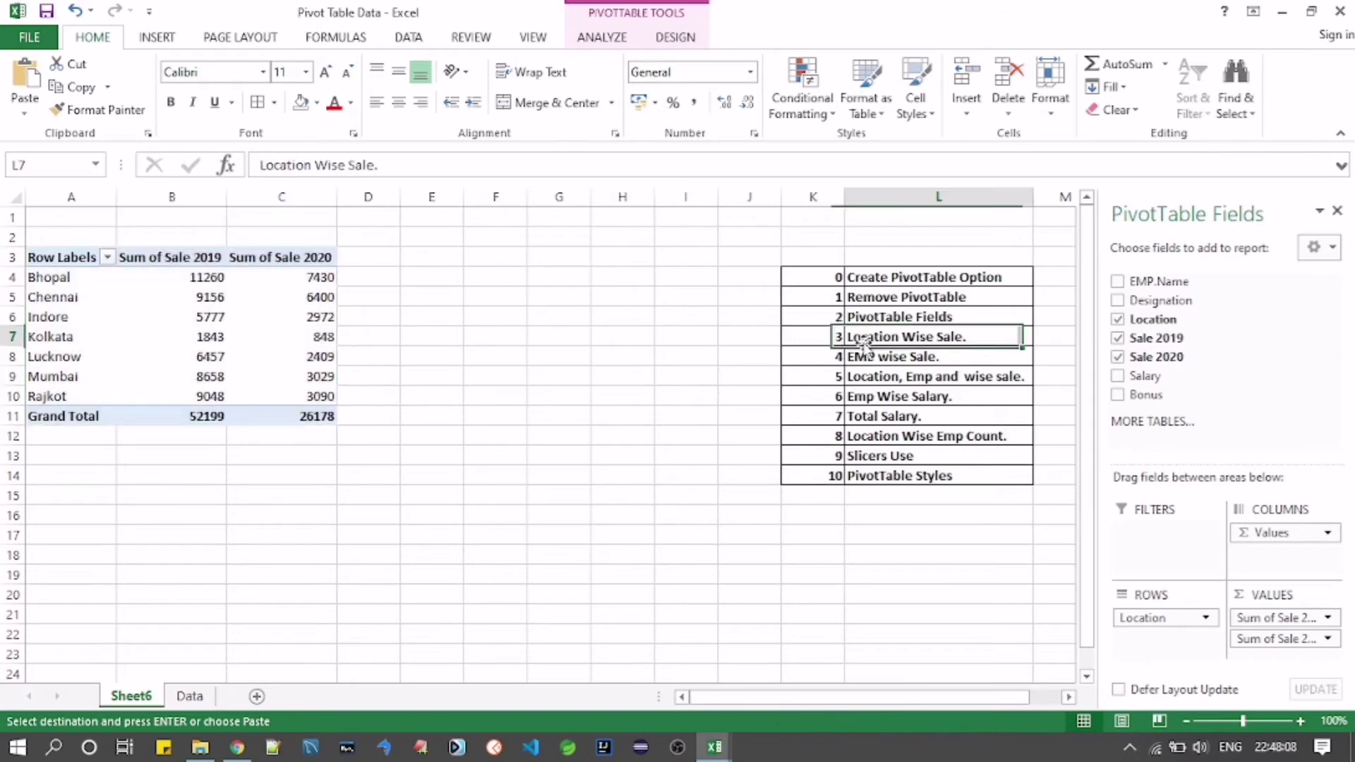
Step: Empty the PivotTable by removing the Location, Sale 2019 and Sale 2020 fields
click(67, 261)
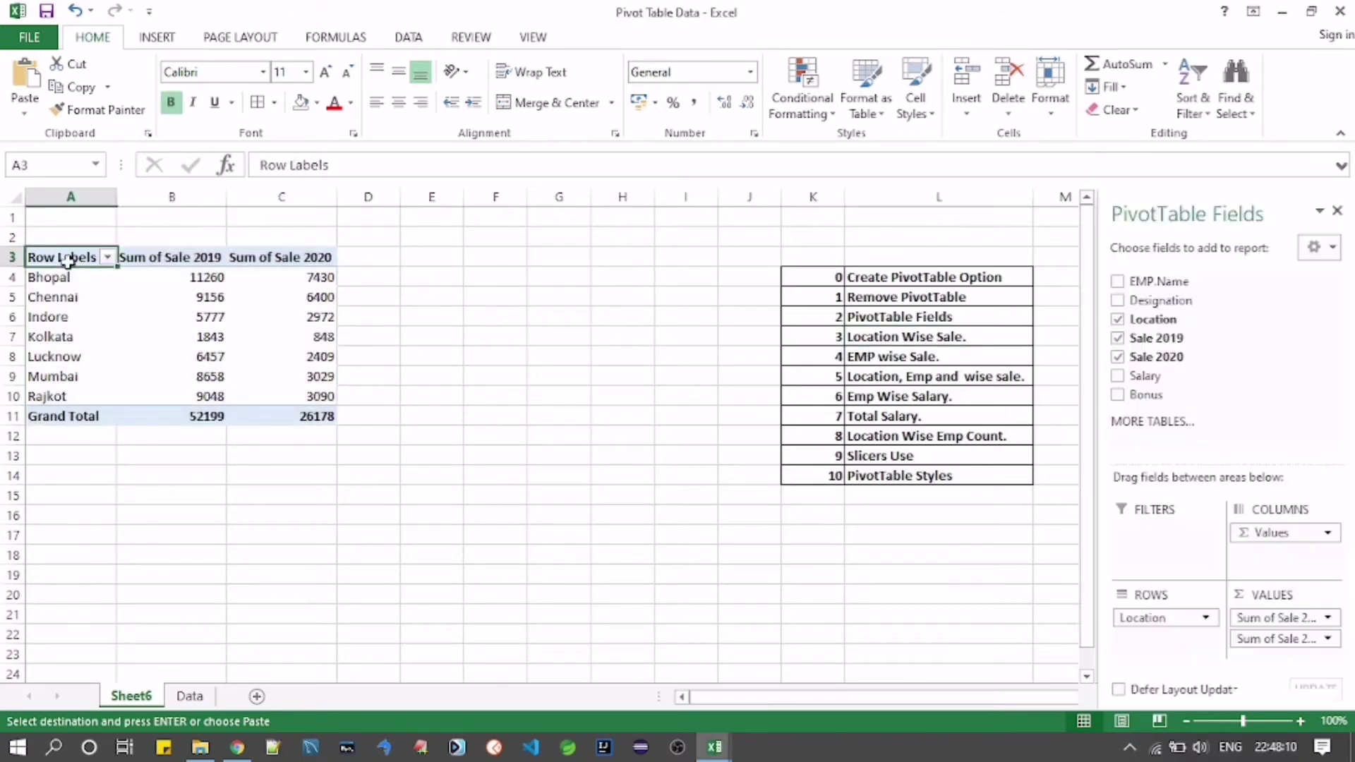
click(1125, 325)
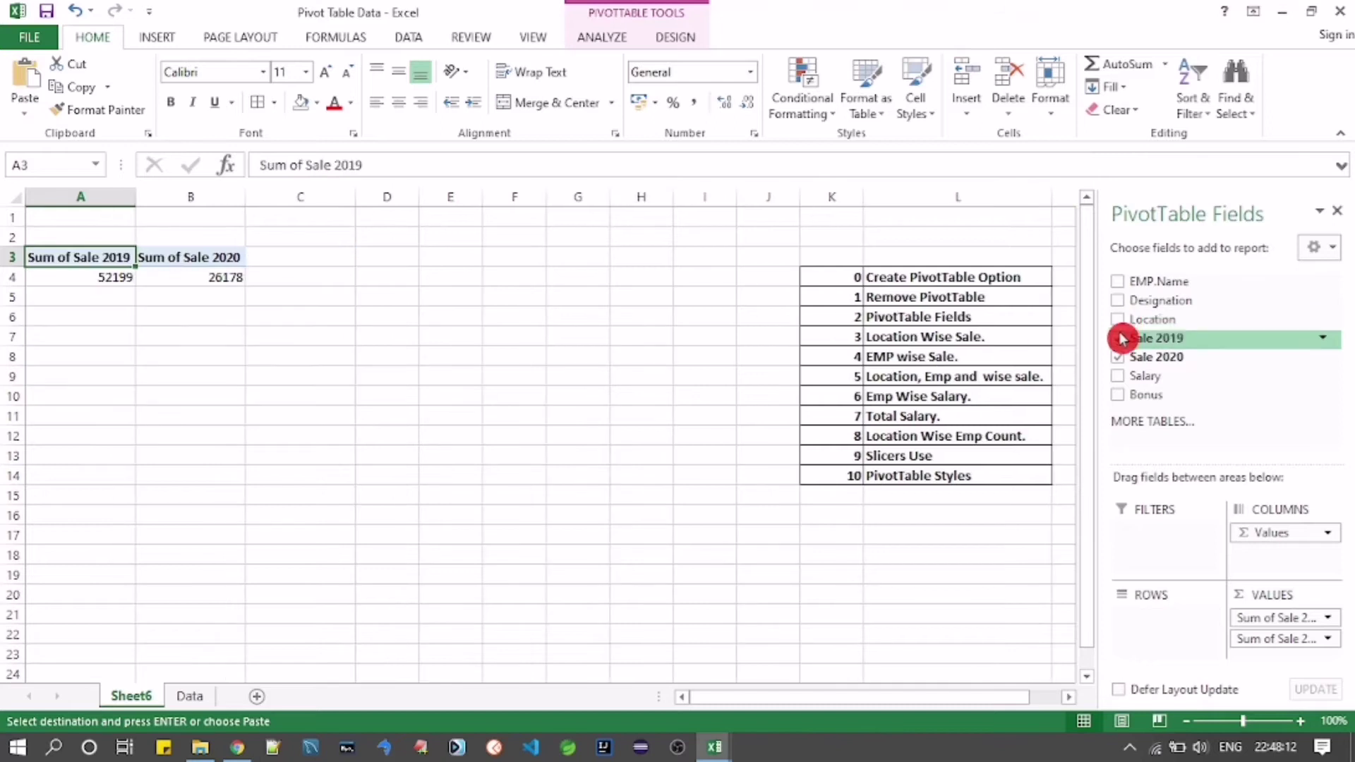
click(1119, 338)
click(1120, 357)
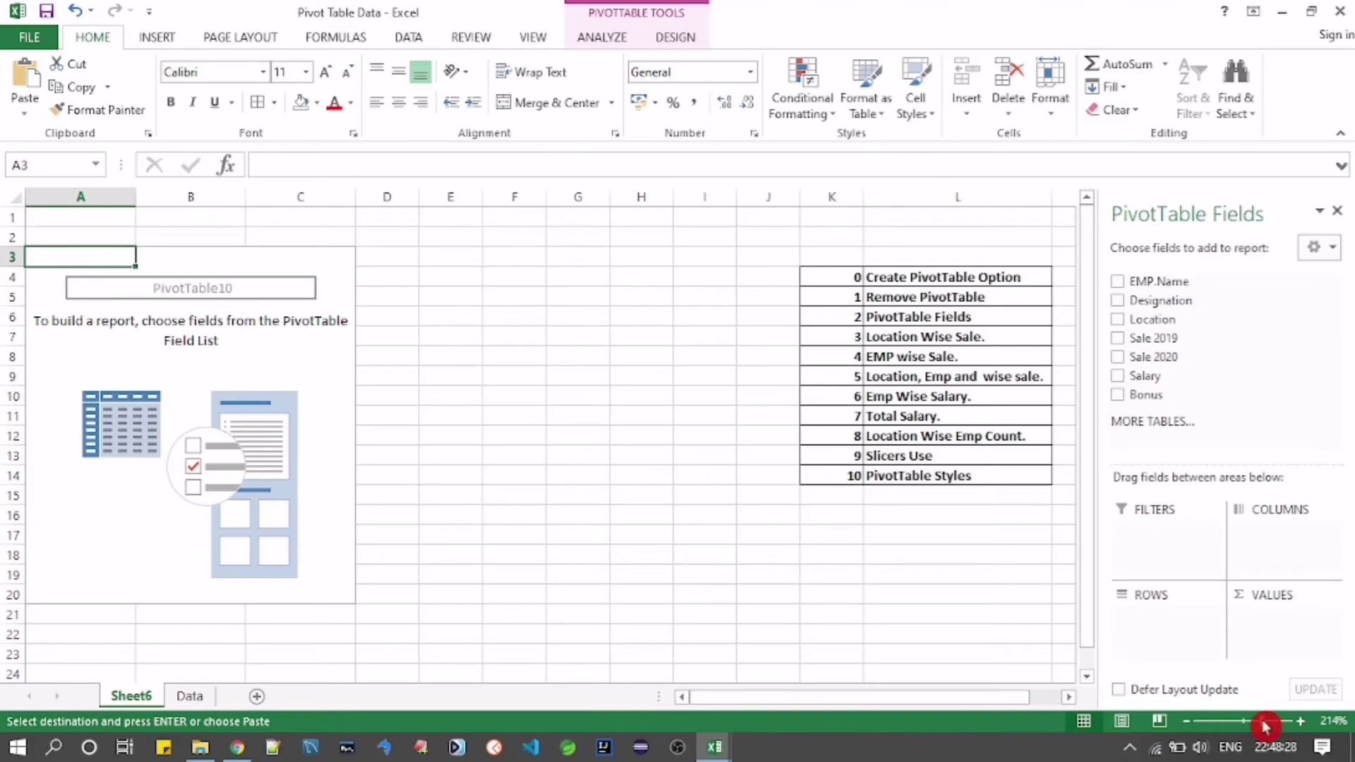
drag(1279, 715, 1263, 721)
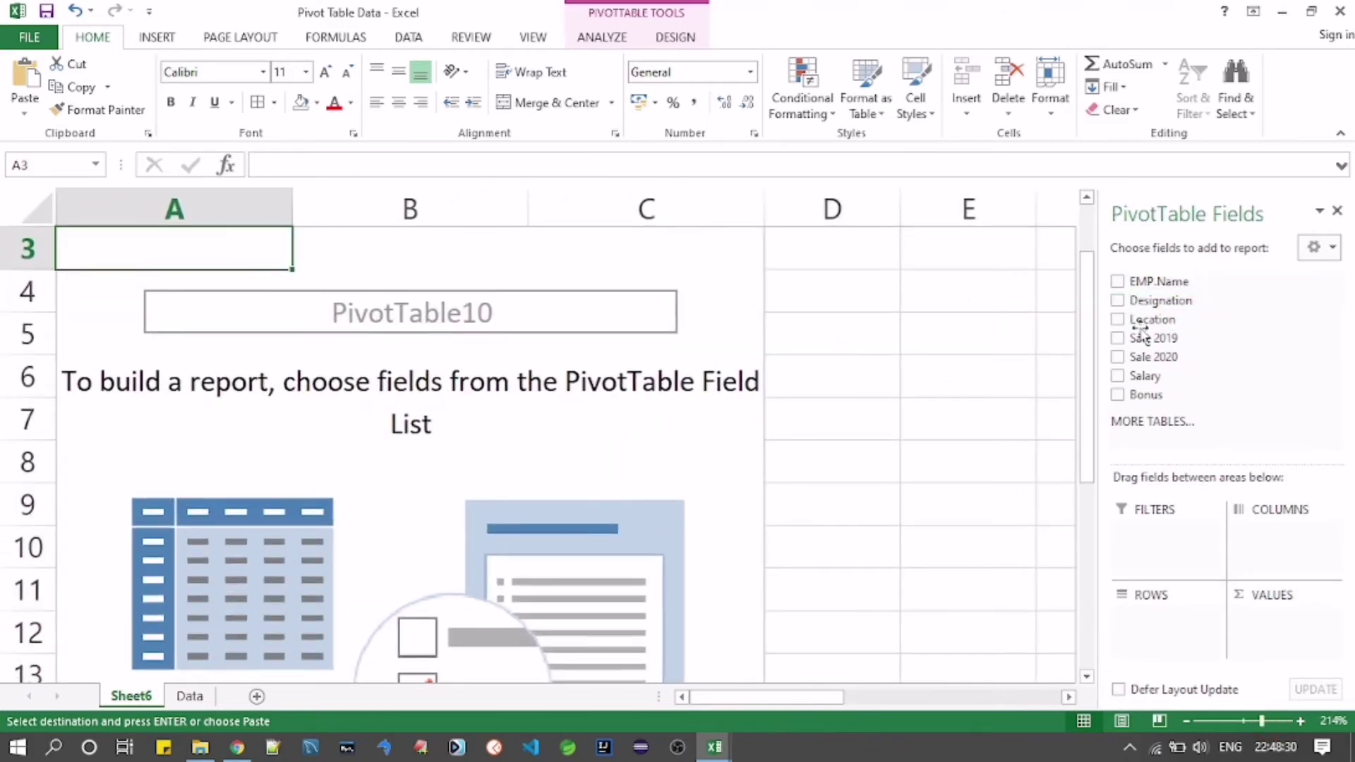
click(1113, 414)
key(ctrl+z)
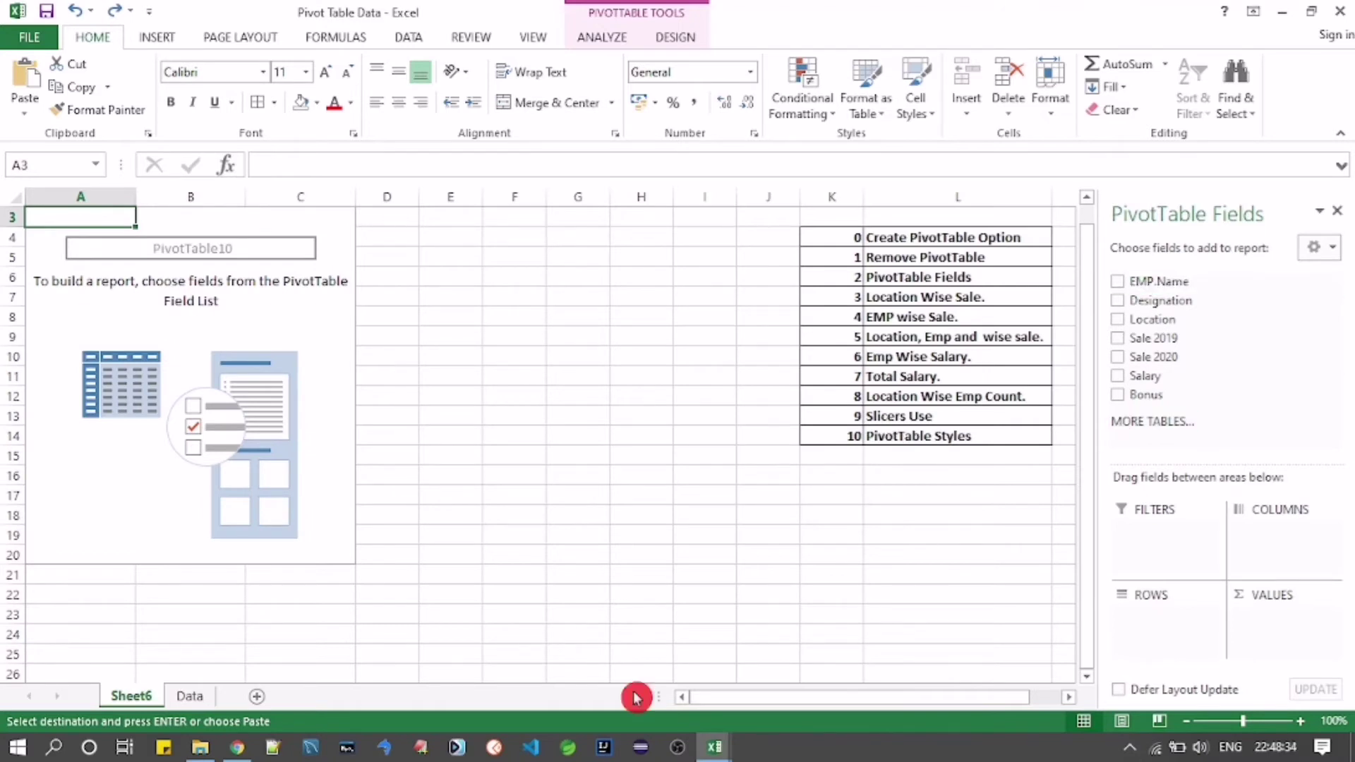
Step: Check the source column headers E6:K6 on the Data sheet and return to Sheet6
click(213, 698)
drag(233, 321, 677, 321)
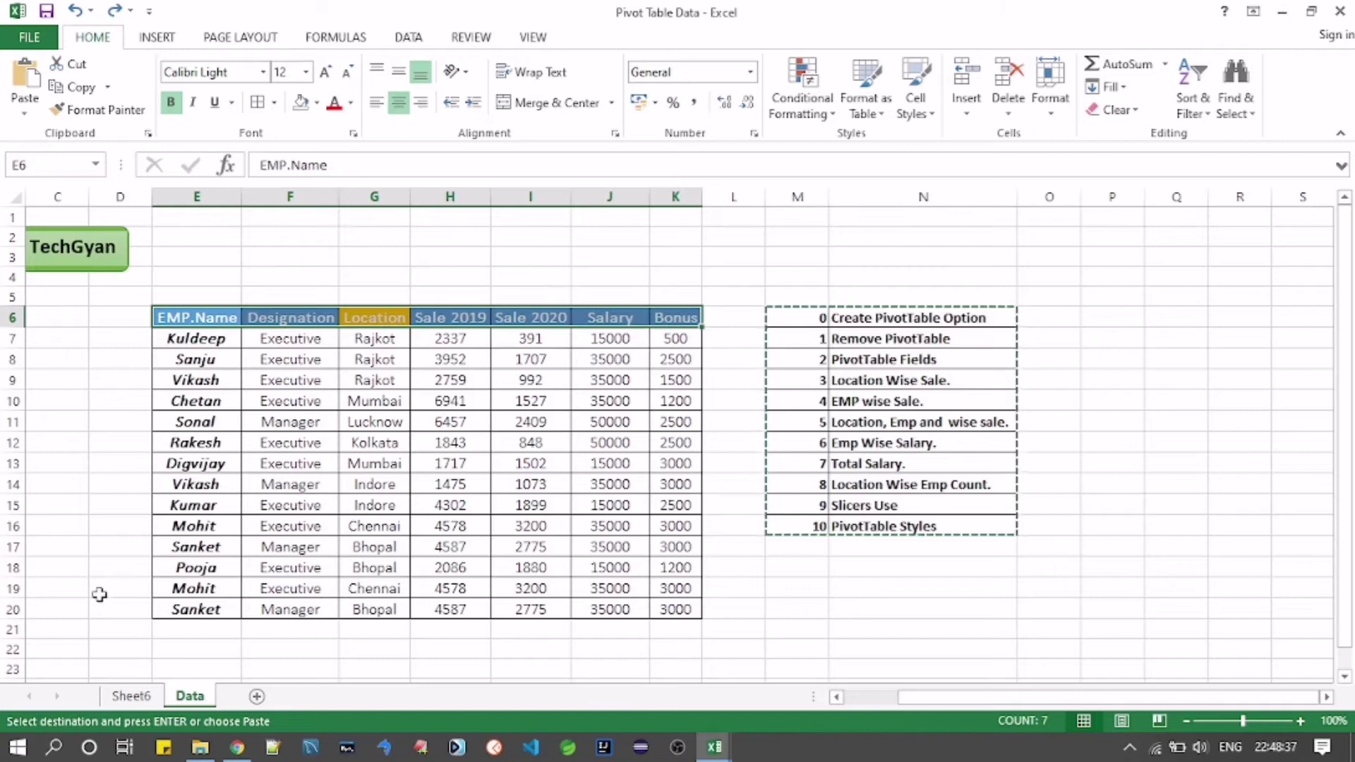
click(134, 699)
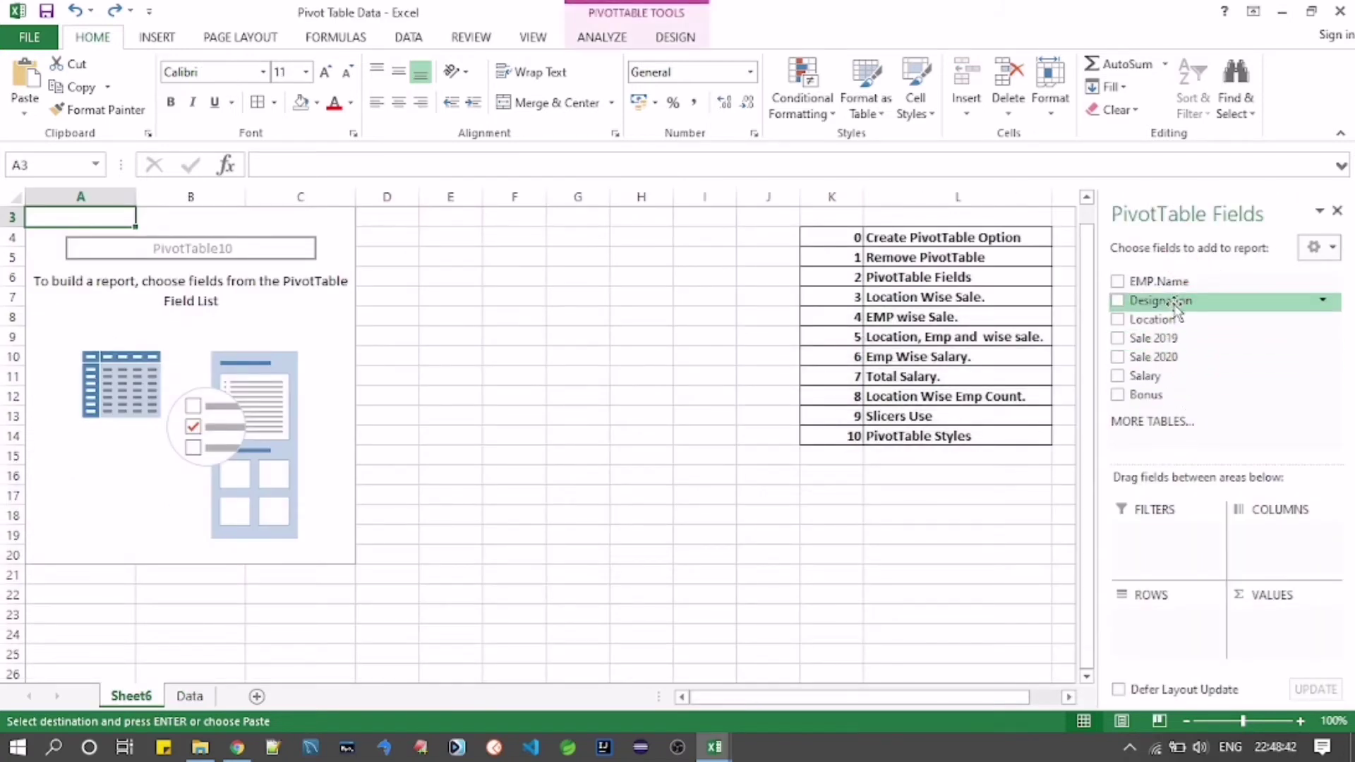
Step: Build the employee-wise sales report with EMP.Name as rows and Sale 2019 and Sale 2020 as values, and select A3:C15
drag(1162, 281, 1147, 634)
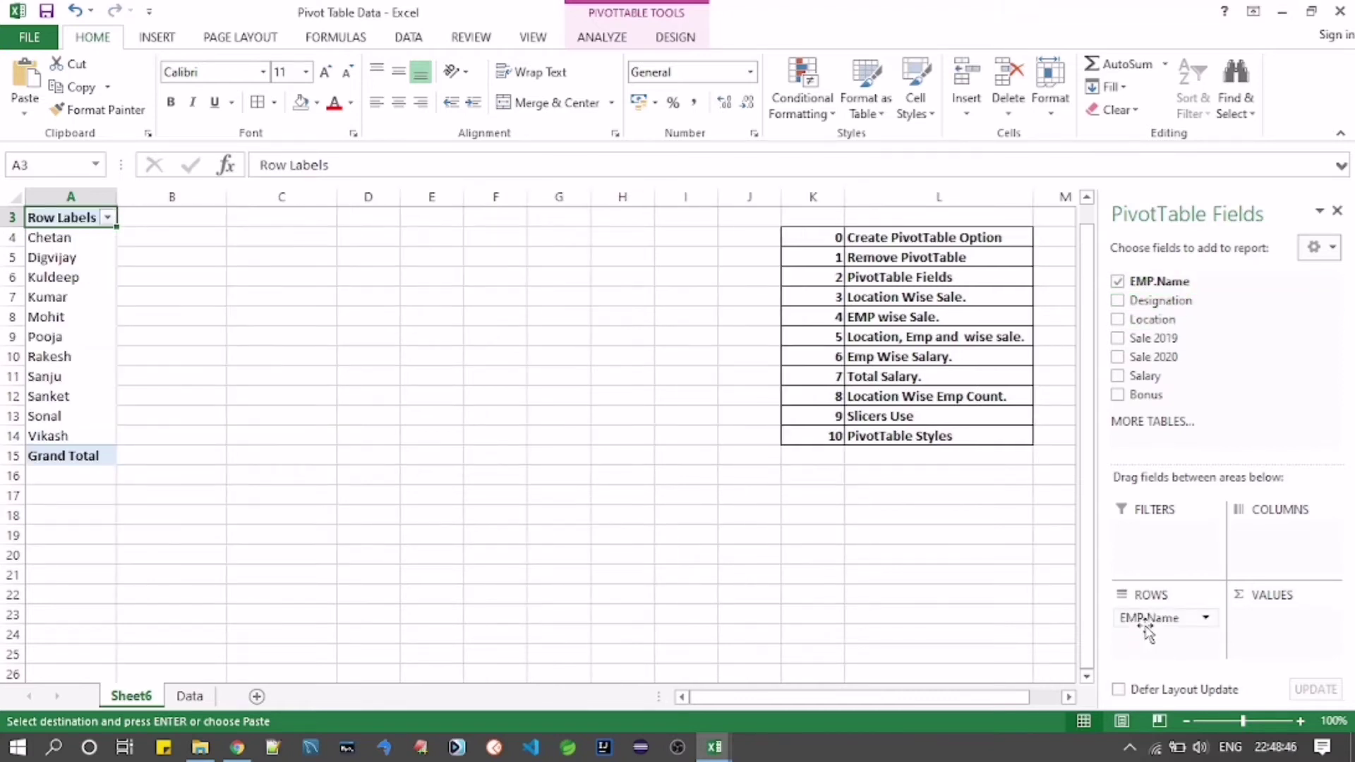
drag(1155, 341, 1274, 621)
drag(1155, 357, 1286, 639)
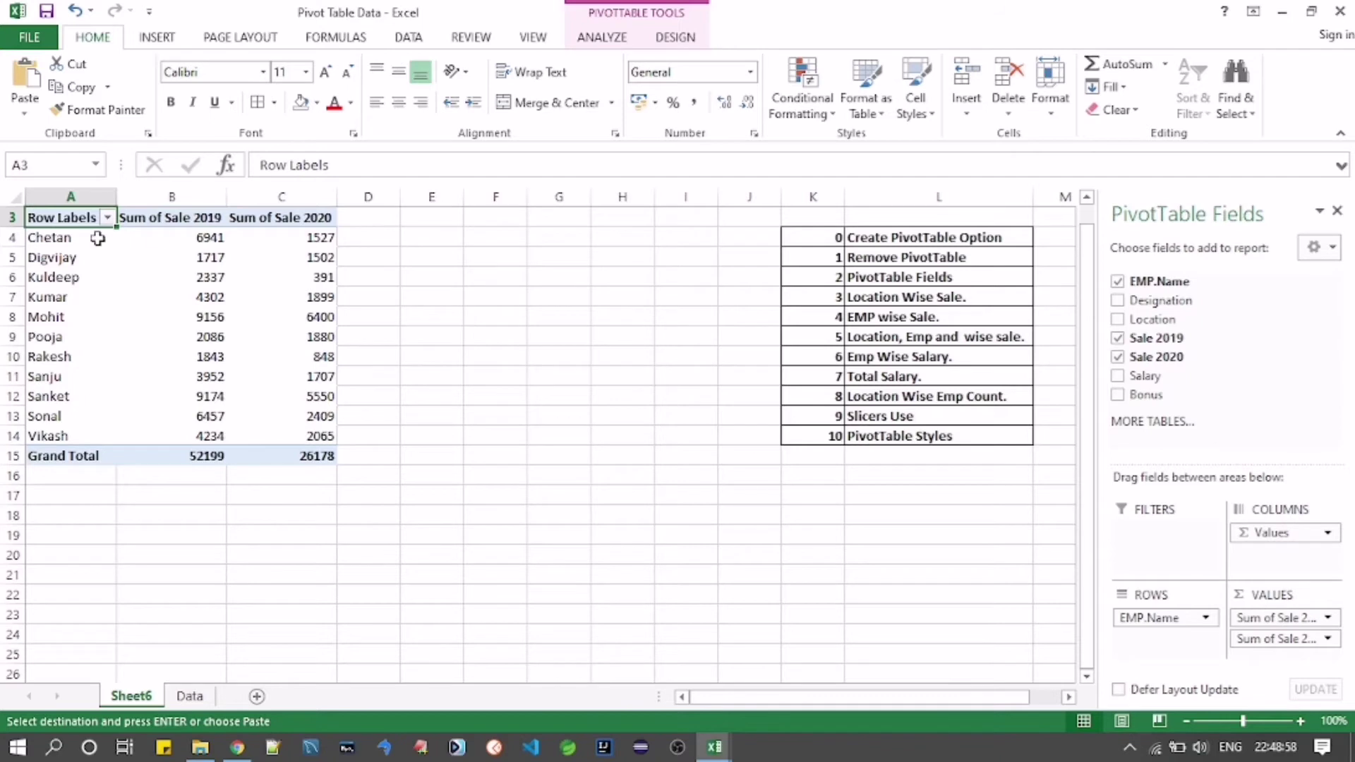
drag(66, 216, 273, 452)
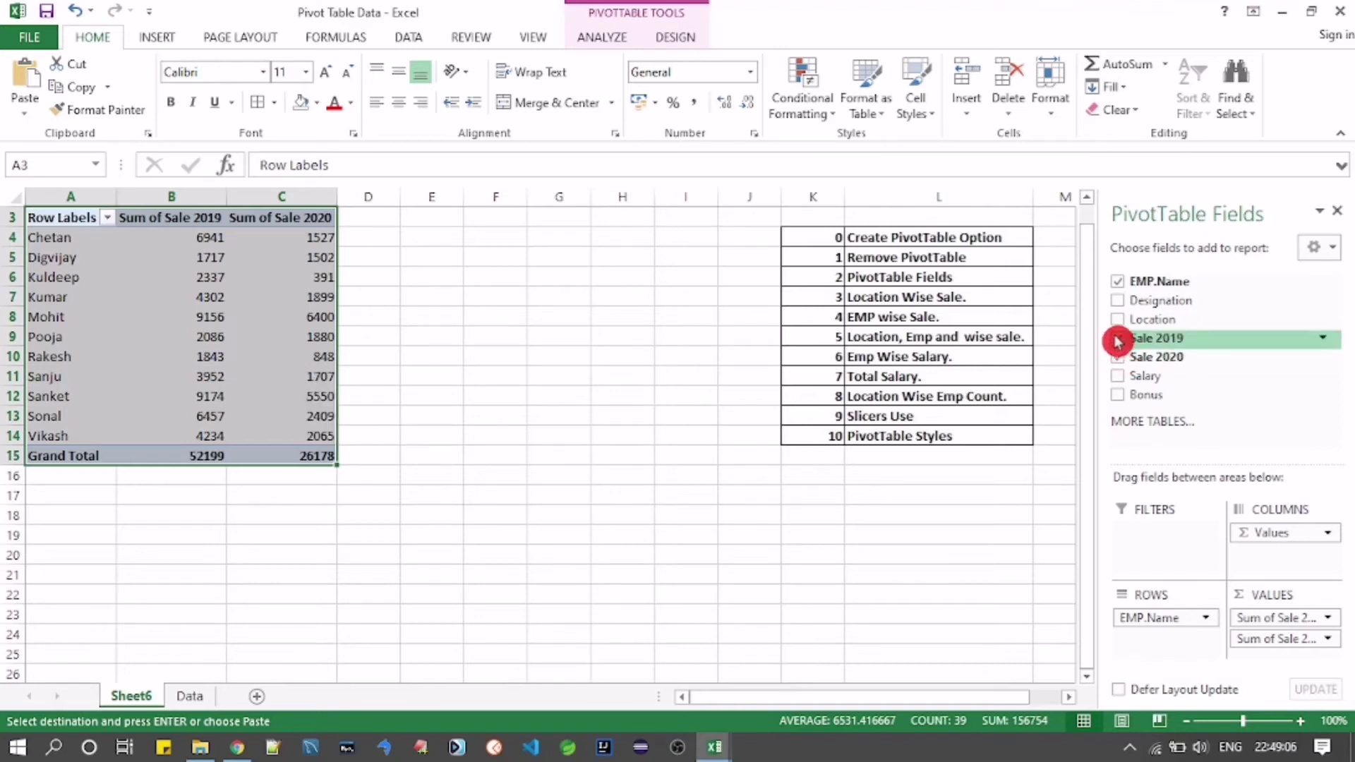
Step: Clear the employee-wise report by removing EMP.Name, Sale 2019 and Sale 2020 from the PivotTable
click(1119, 283)
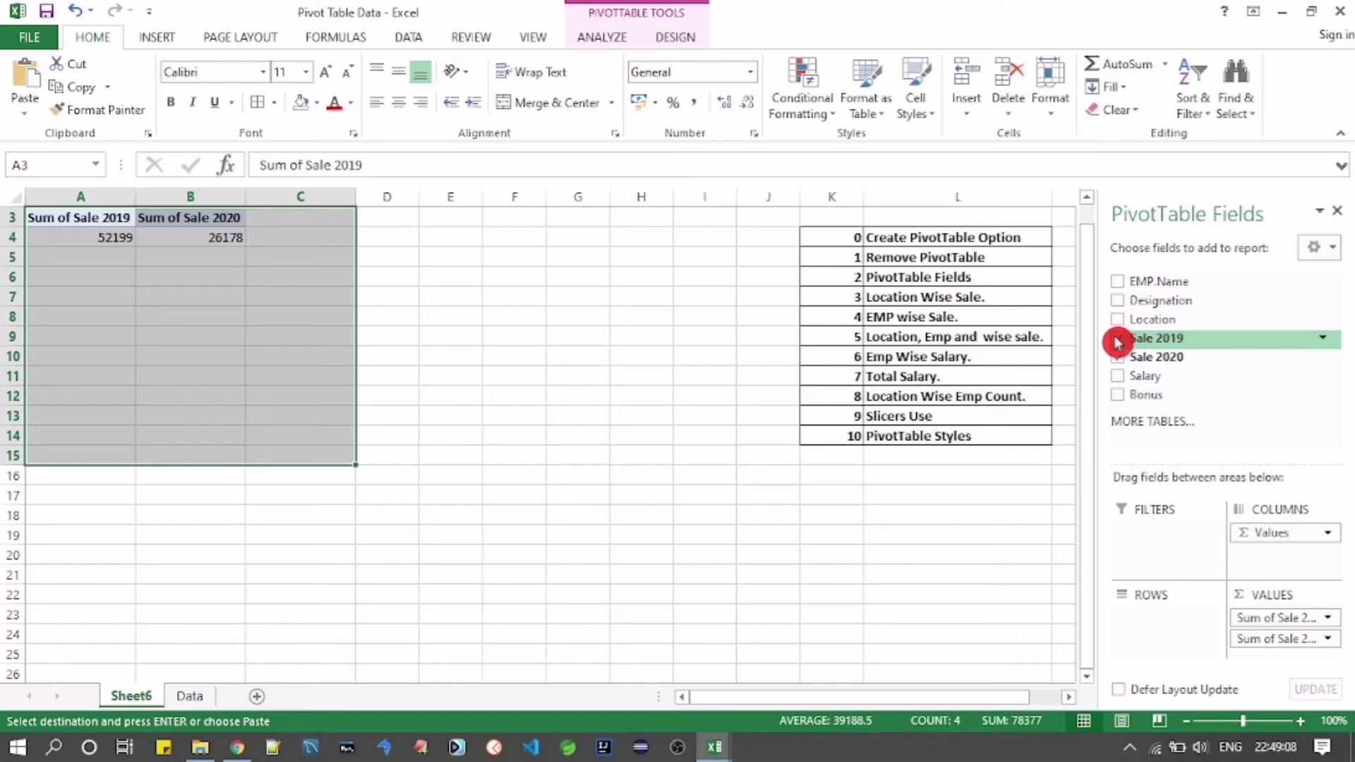
click(1117, 338)
click(1116, 348)
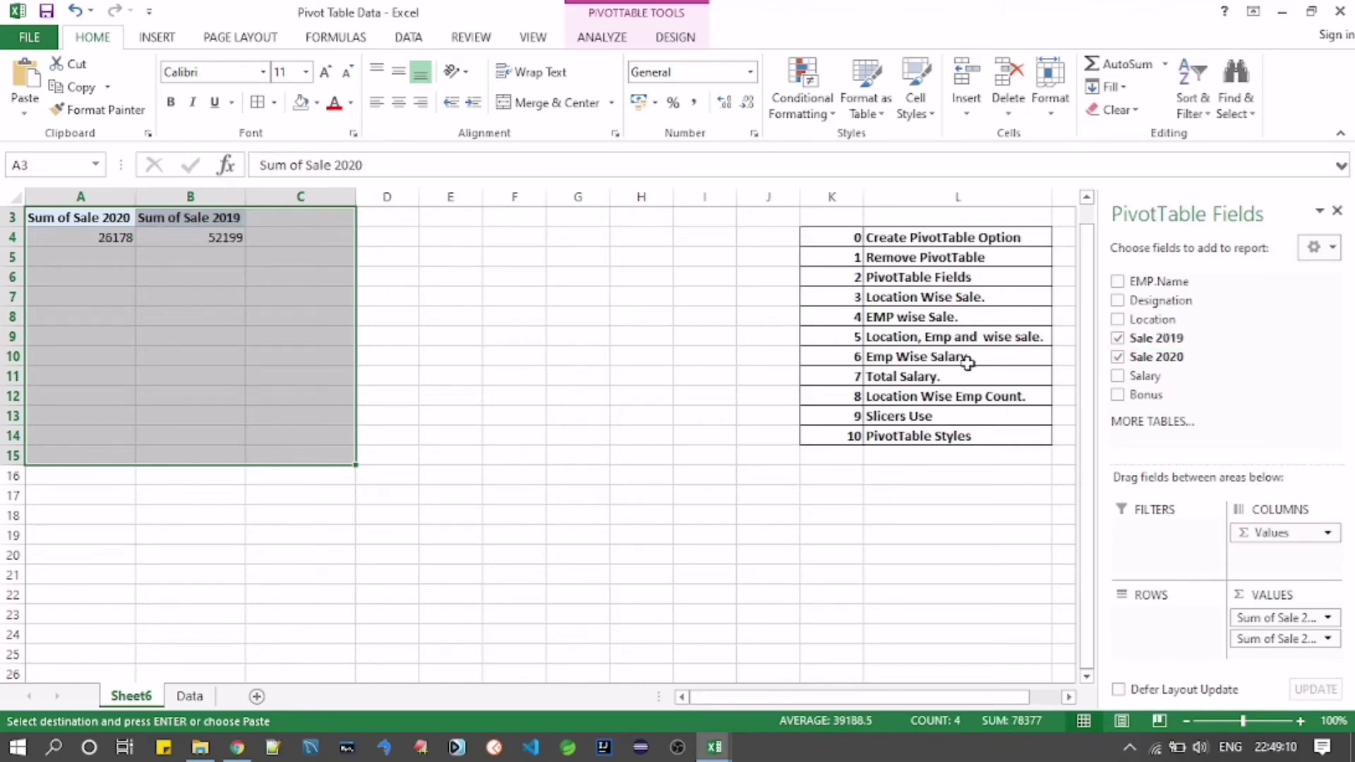
click(1119, 345)
click(1119, 358)
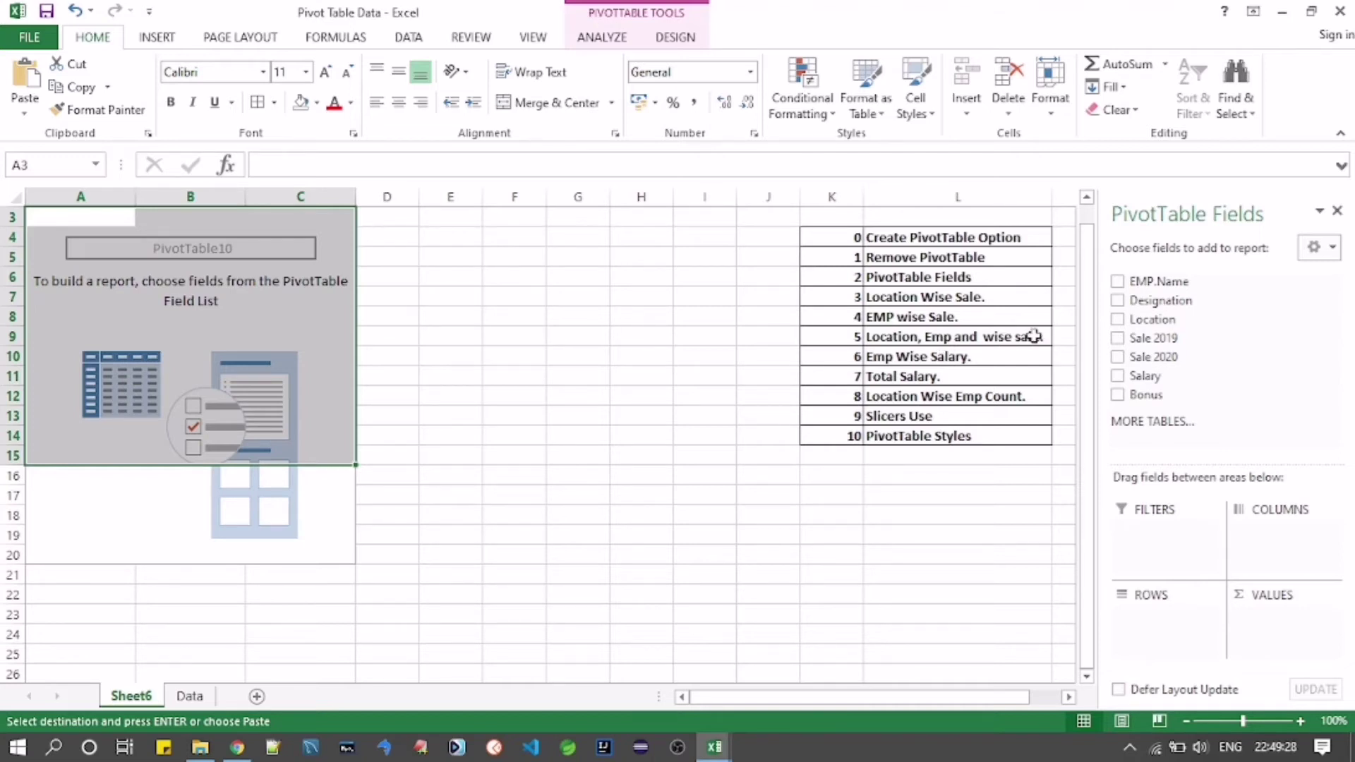
Step: Build a location and employee sales report with Location above EMP.Name in the rows and Sale 2019 as values
drag(1156, 323, 1161, 623)
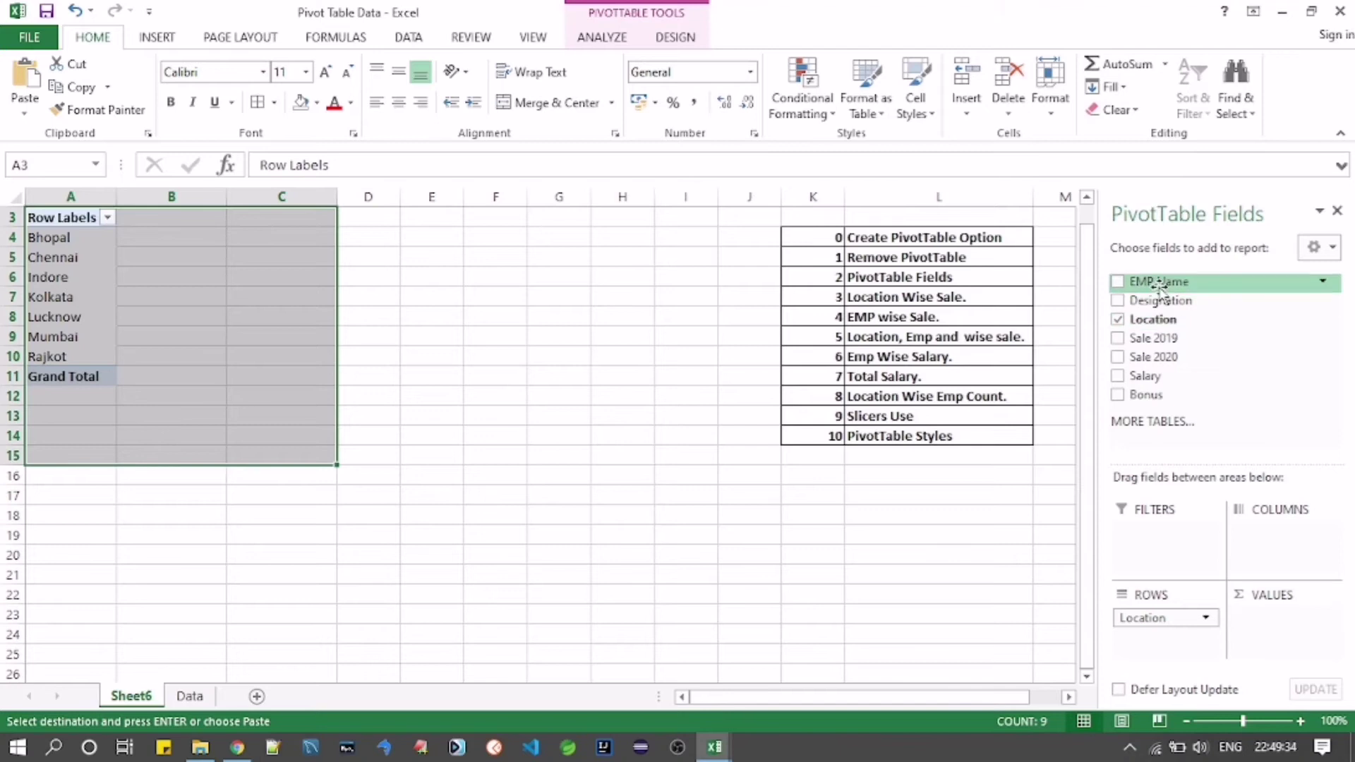
drag(1158, 286, 1162, 644)
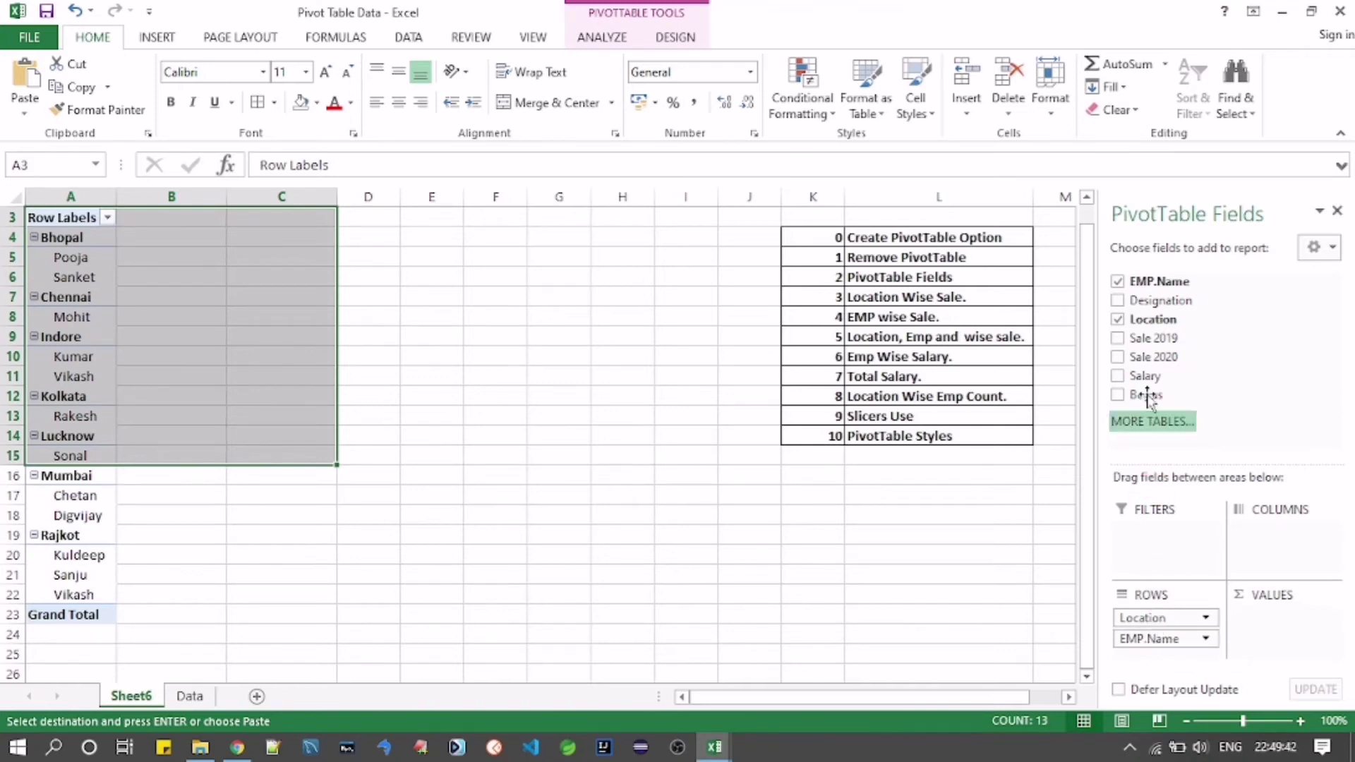
drag(1149, 343, 1277, 620)
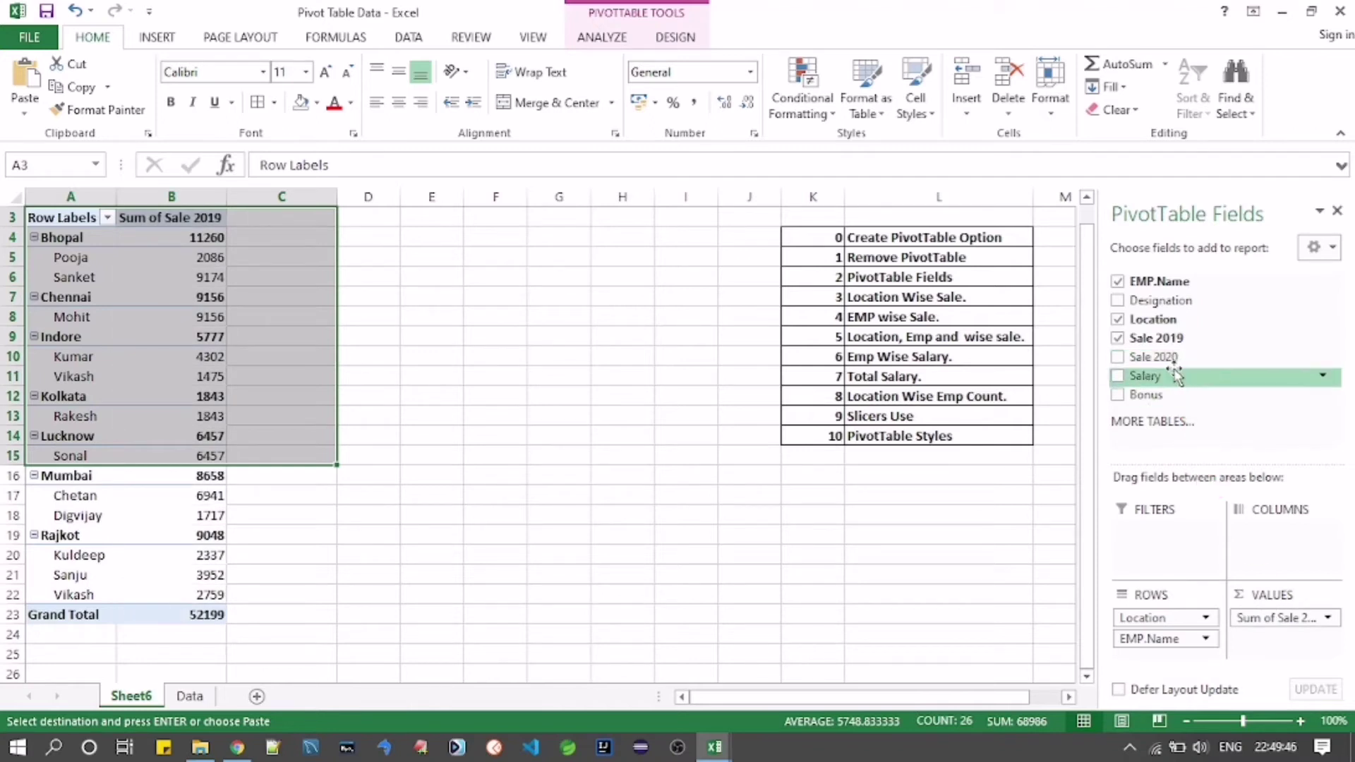
Step: Examine the report A3:B23, comparing the employee rows under Bhopal, Chennai and Indore with each location's Sale 2019 subtotal
click(245, 260)
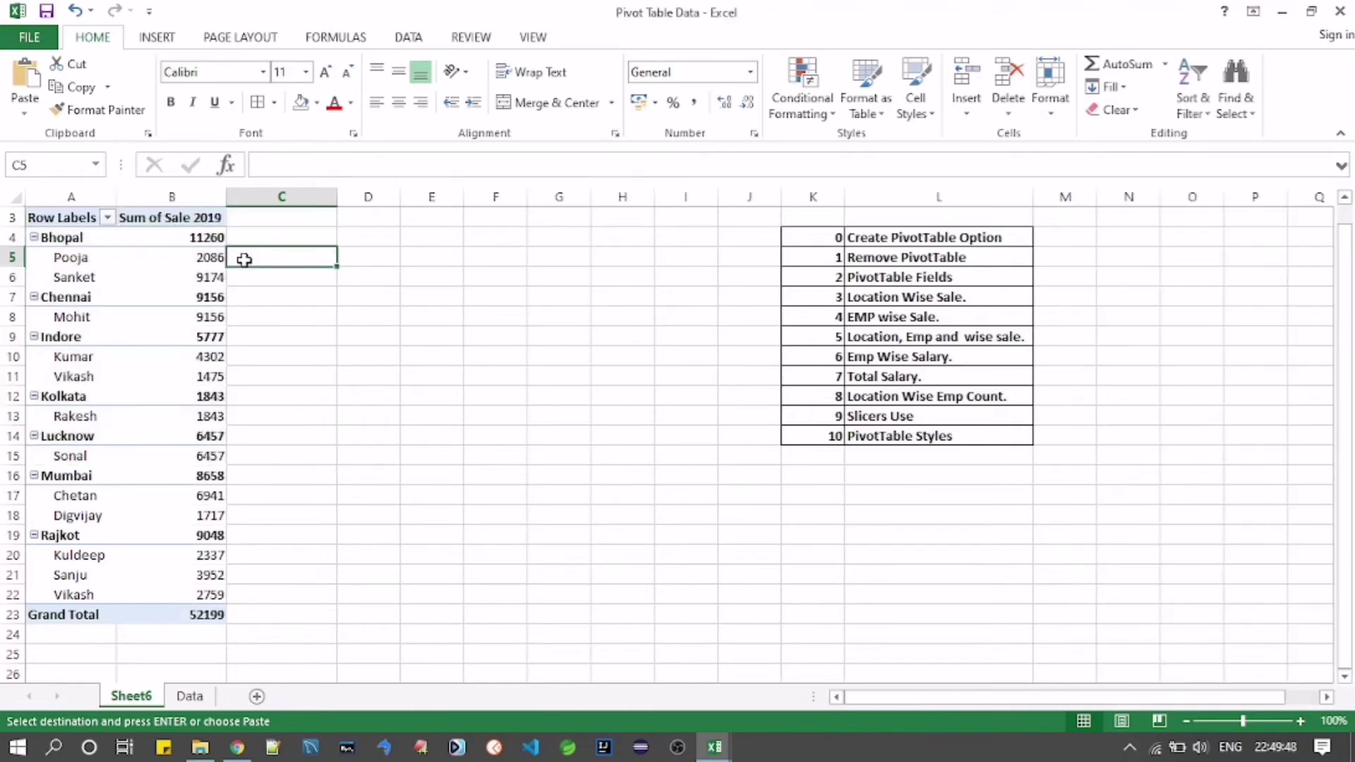
drag(78, 218, 204, 622)
click(1285, 613)
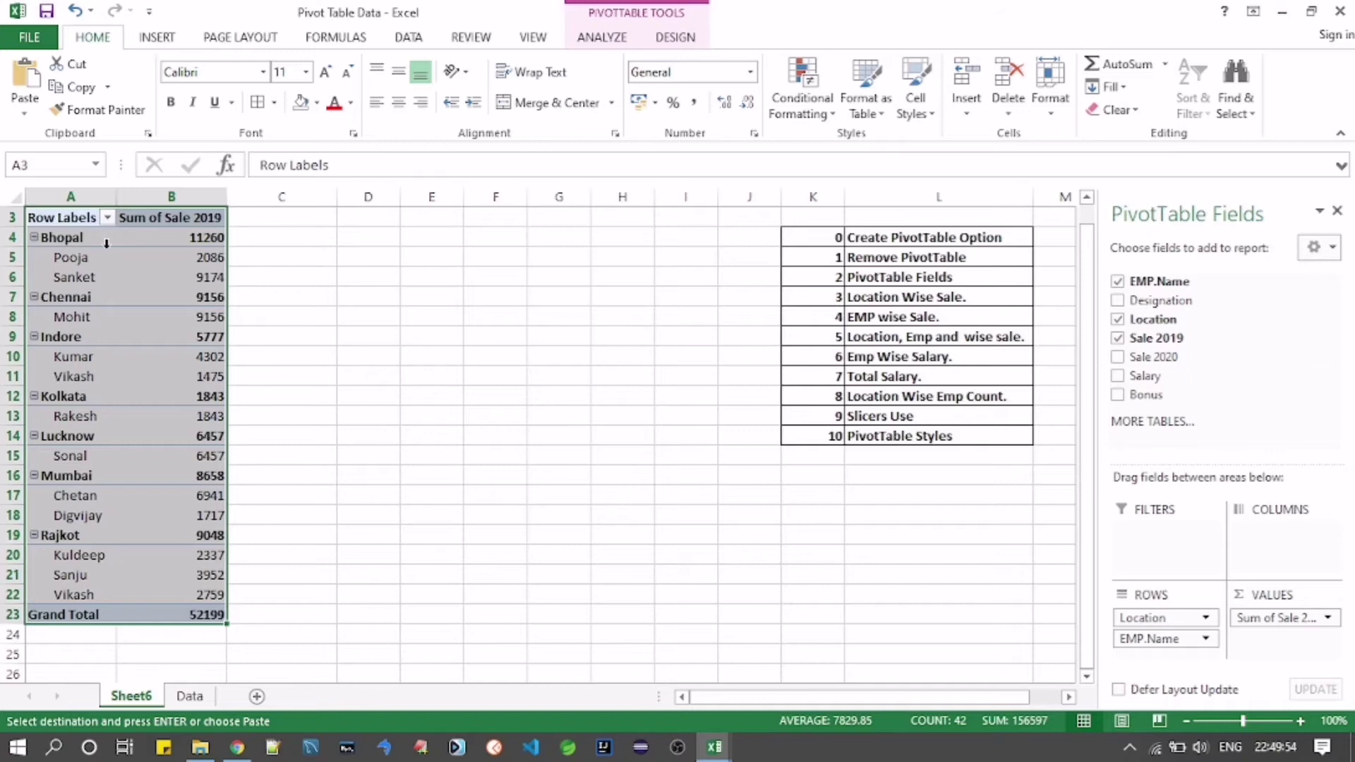
drag(71, 255, 201, 276)
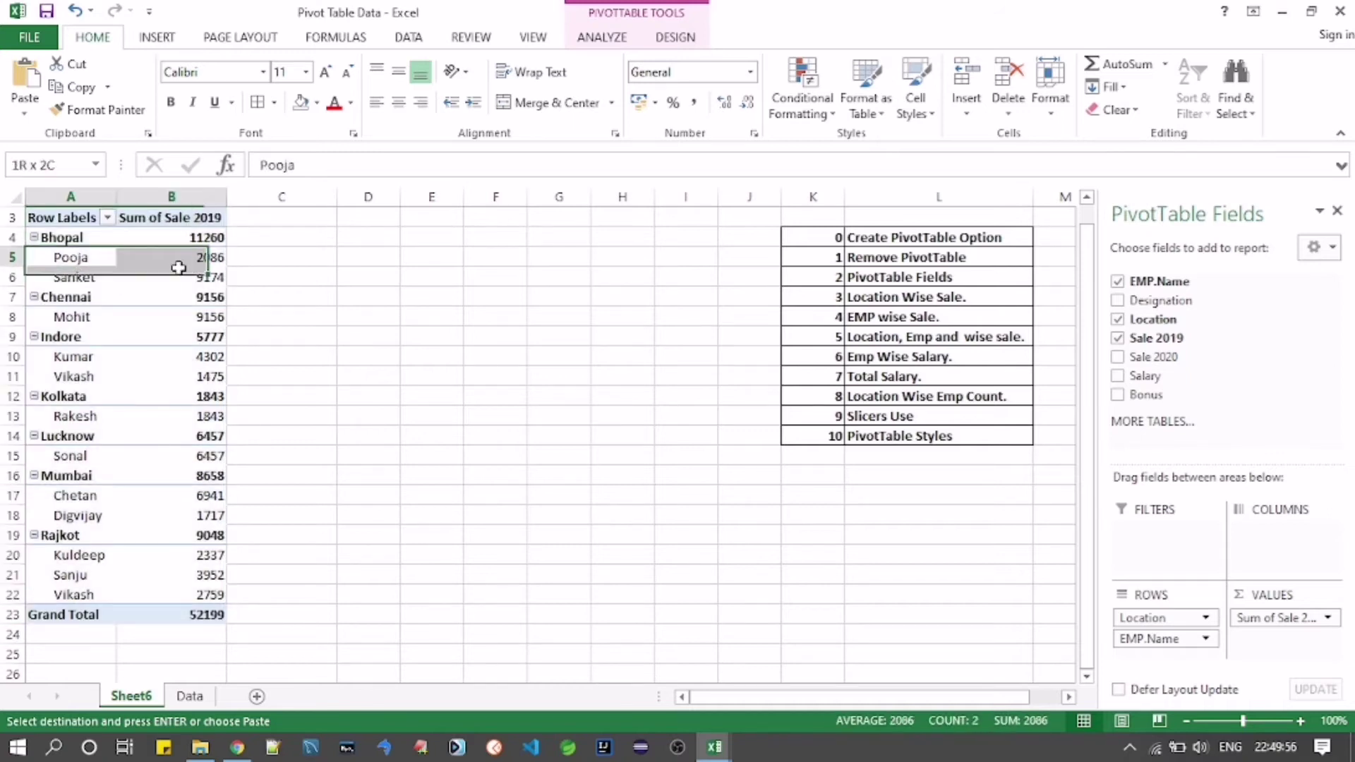
click(202, 236)
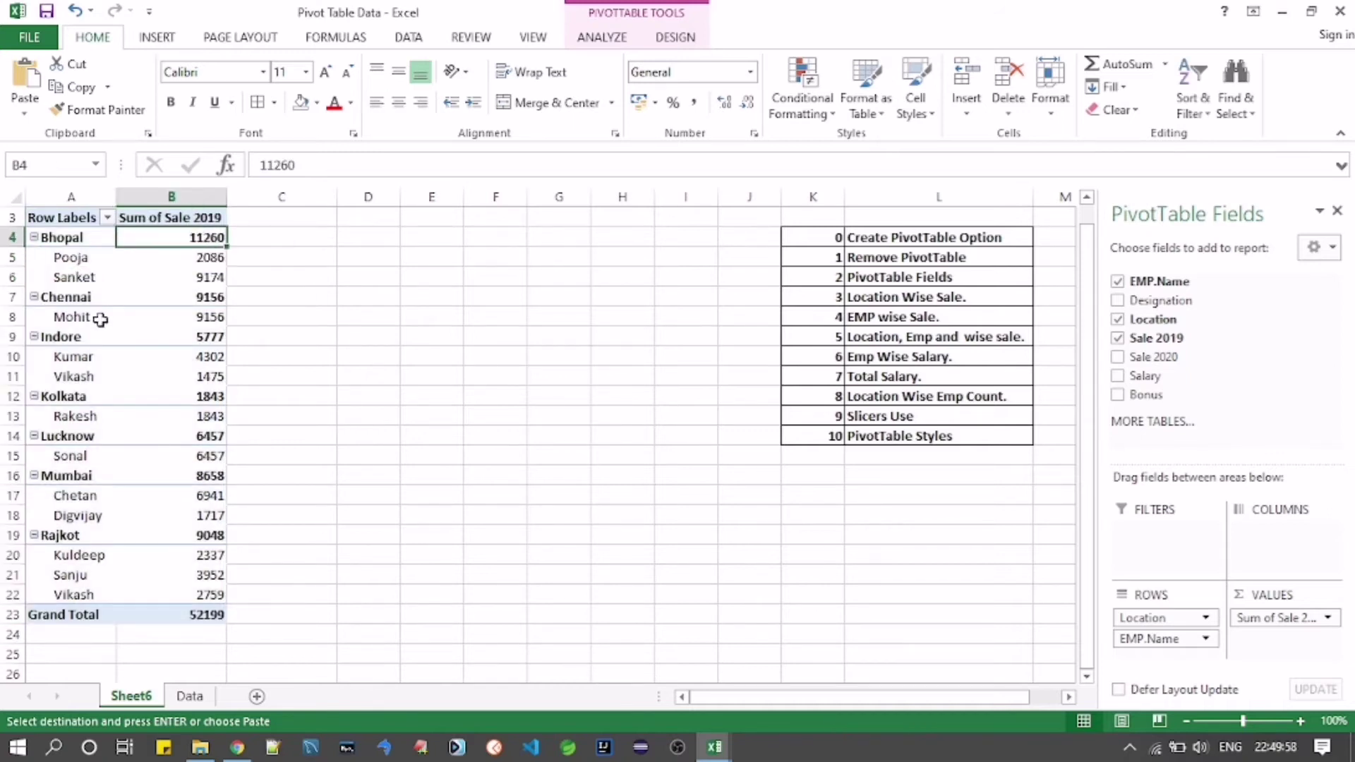
drag(102, 324, 181, 336)
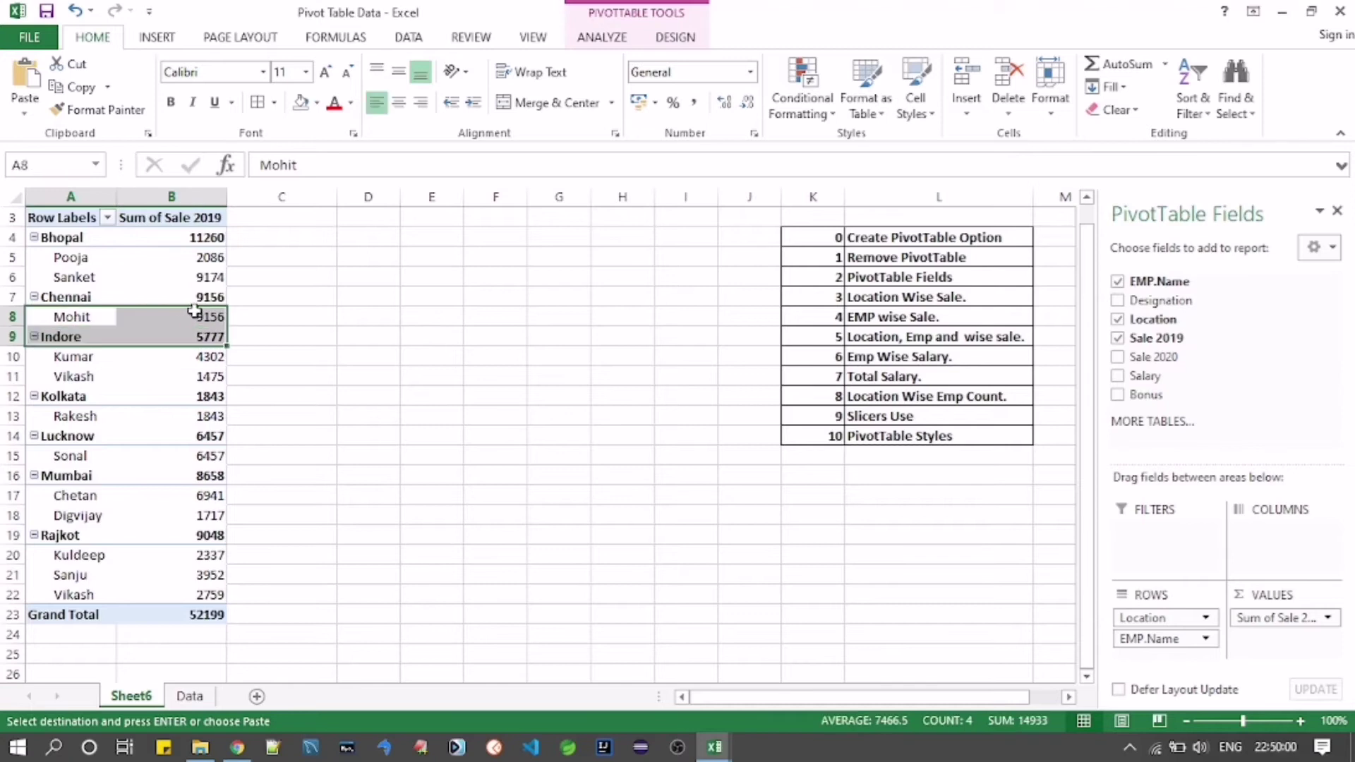
drag(83, 357, 207, 367)
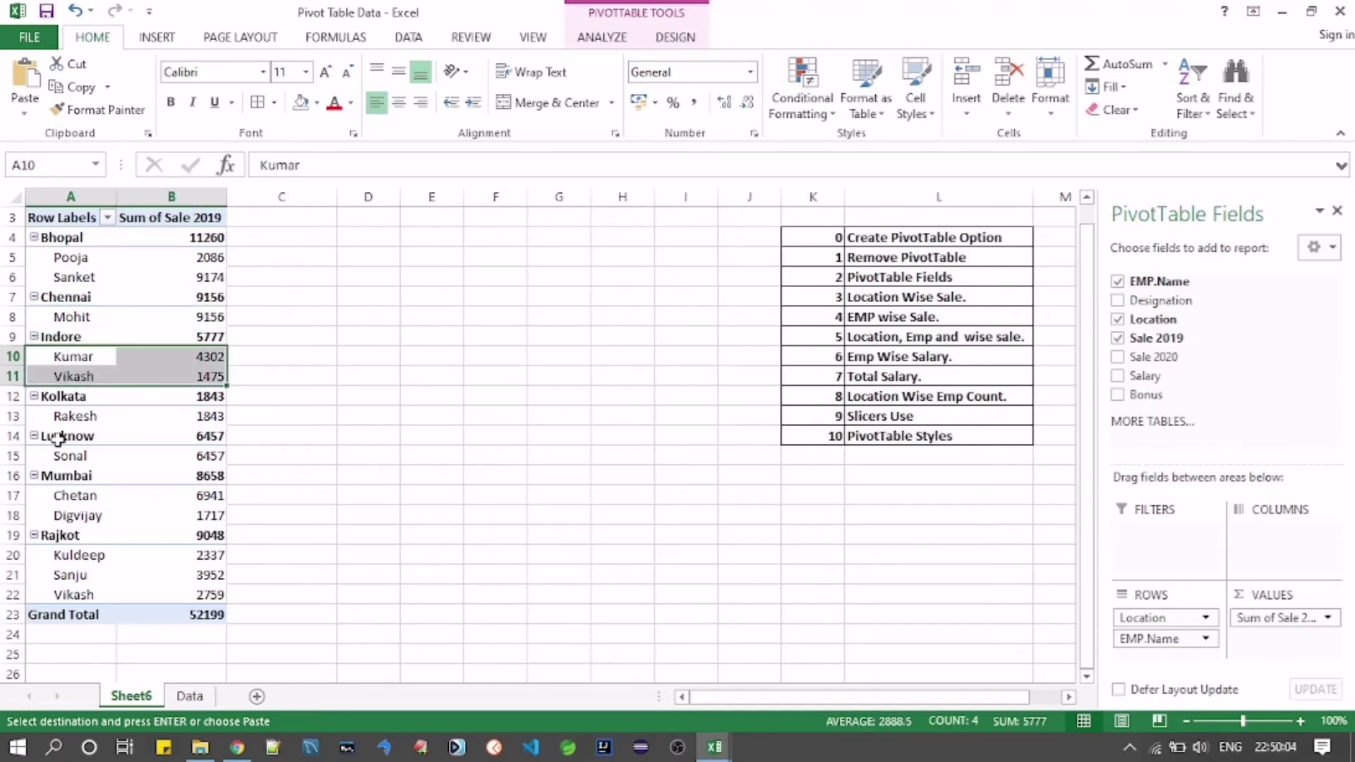
click(70, 562)
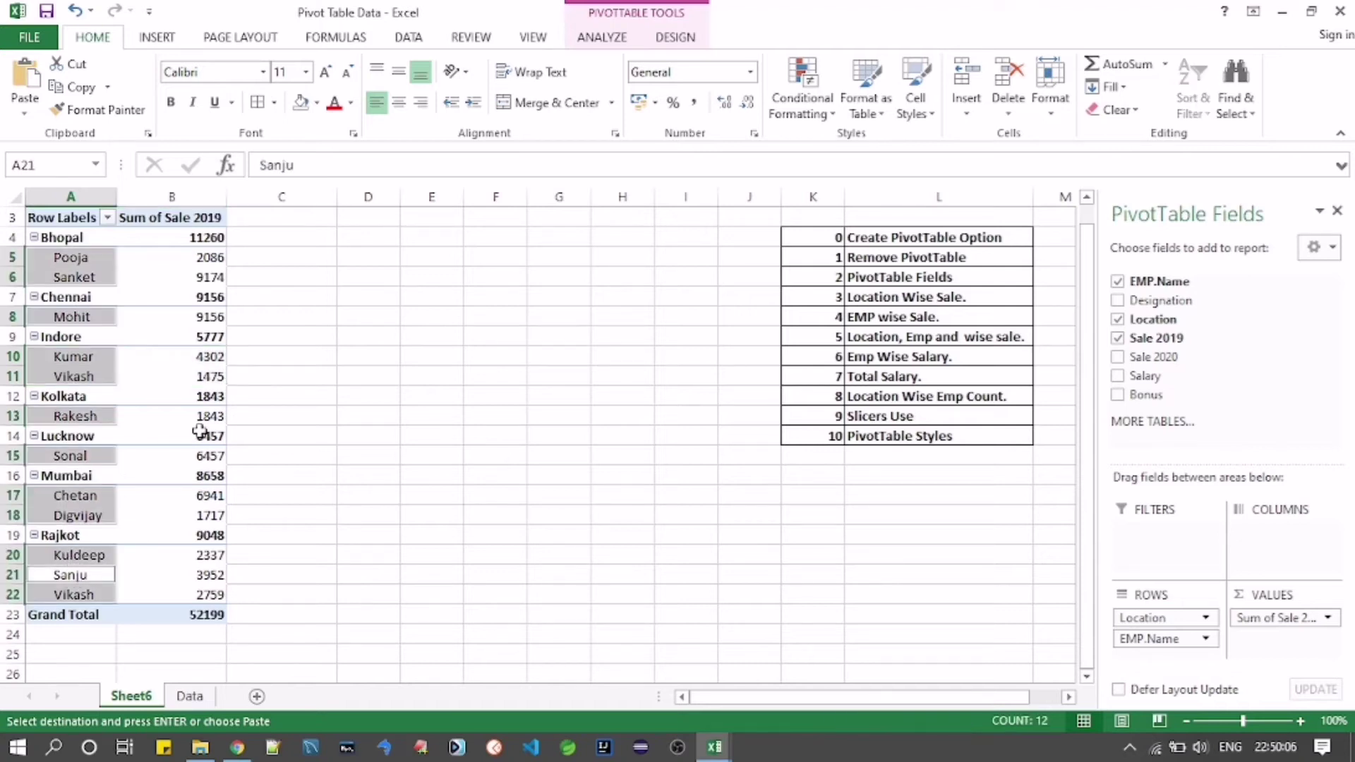
click(353, 434)
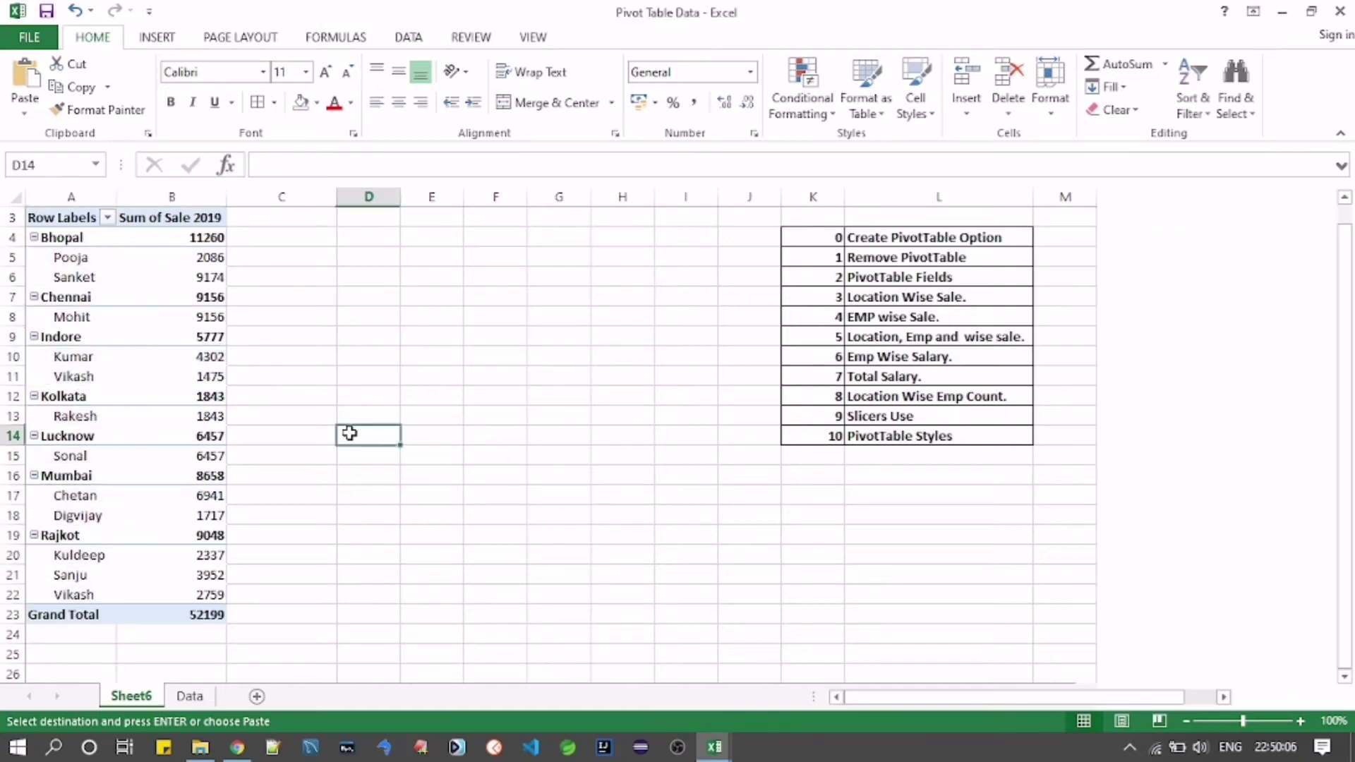
Step: Clear the location and employee sales report by removing EMP.Name, Location and Sale 2019 from the PivotTable
click(53, 218)
click(1119, 290)
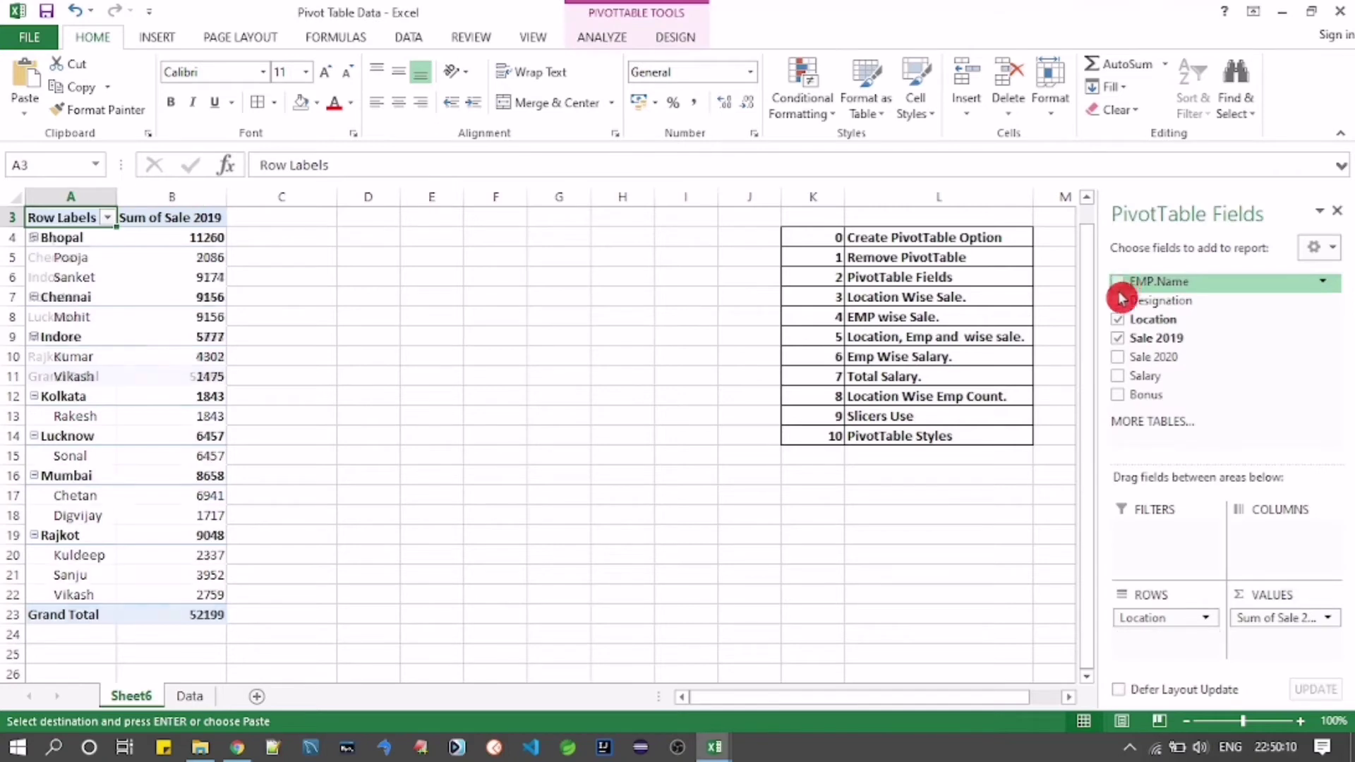
click(1118, 319)
click(1118, 338)
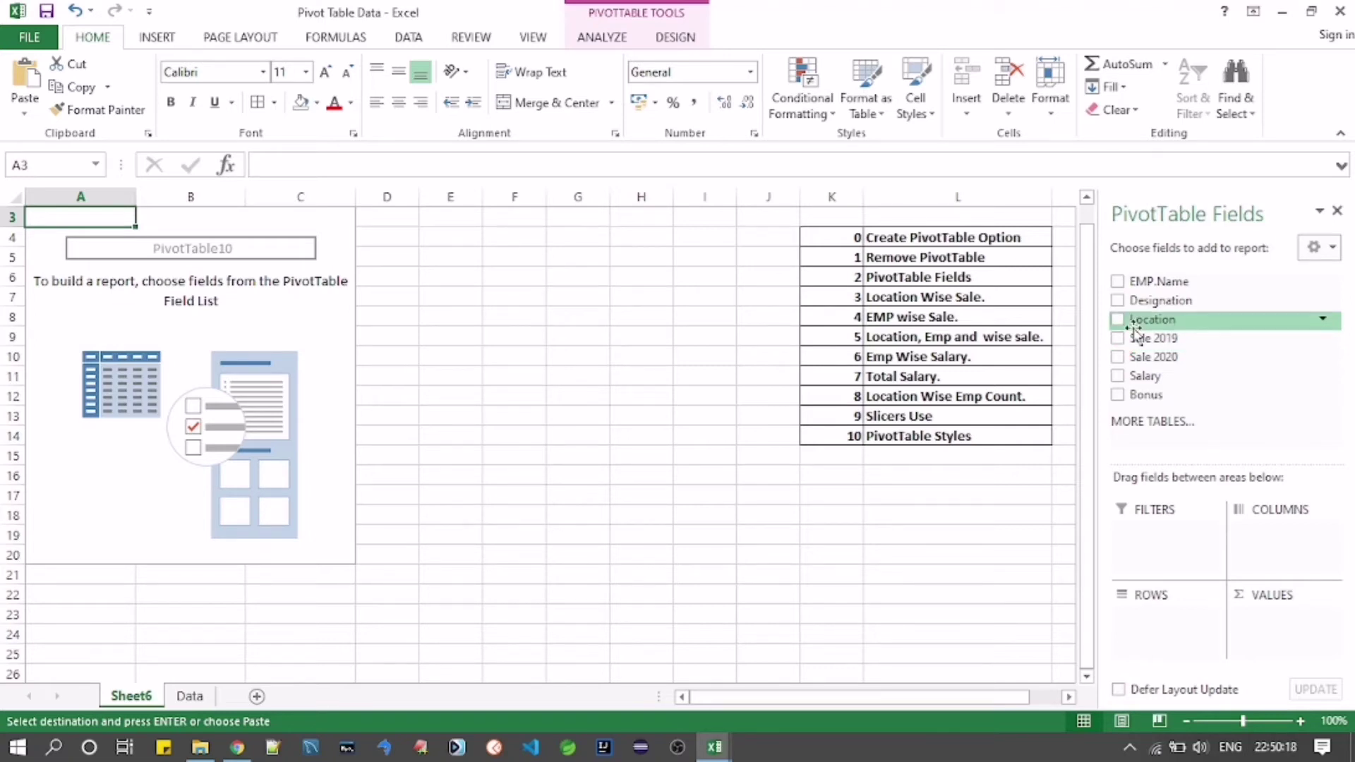
Step: Build the employee-wise salary report with EMP.Name as rows and Salary and Bonus as values, and select A3:C15
drag(1149, 281, 1151, 621)
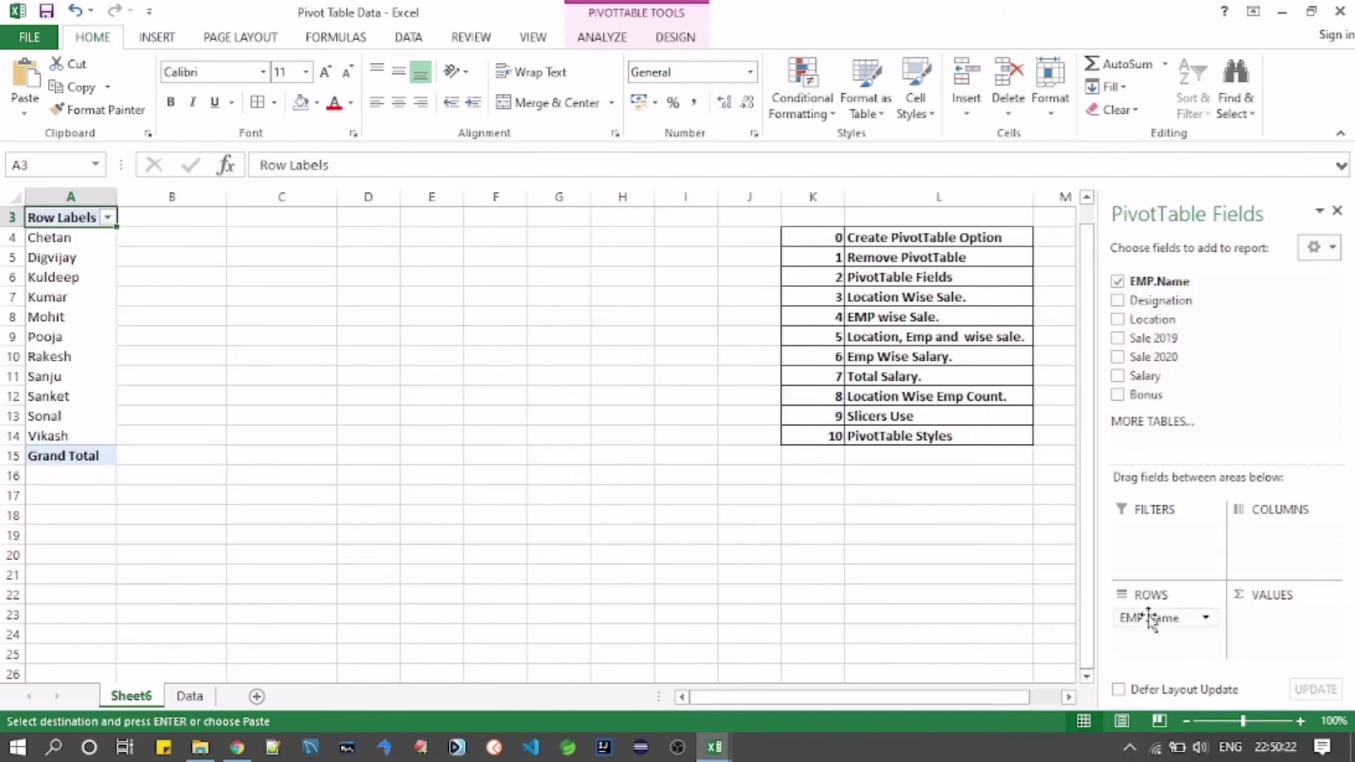
drag(1133, 376, 1273, 632)
drag(1147, 399, 1274, 638)
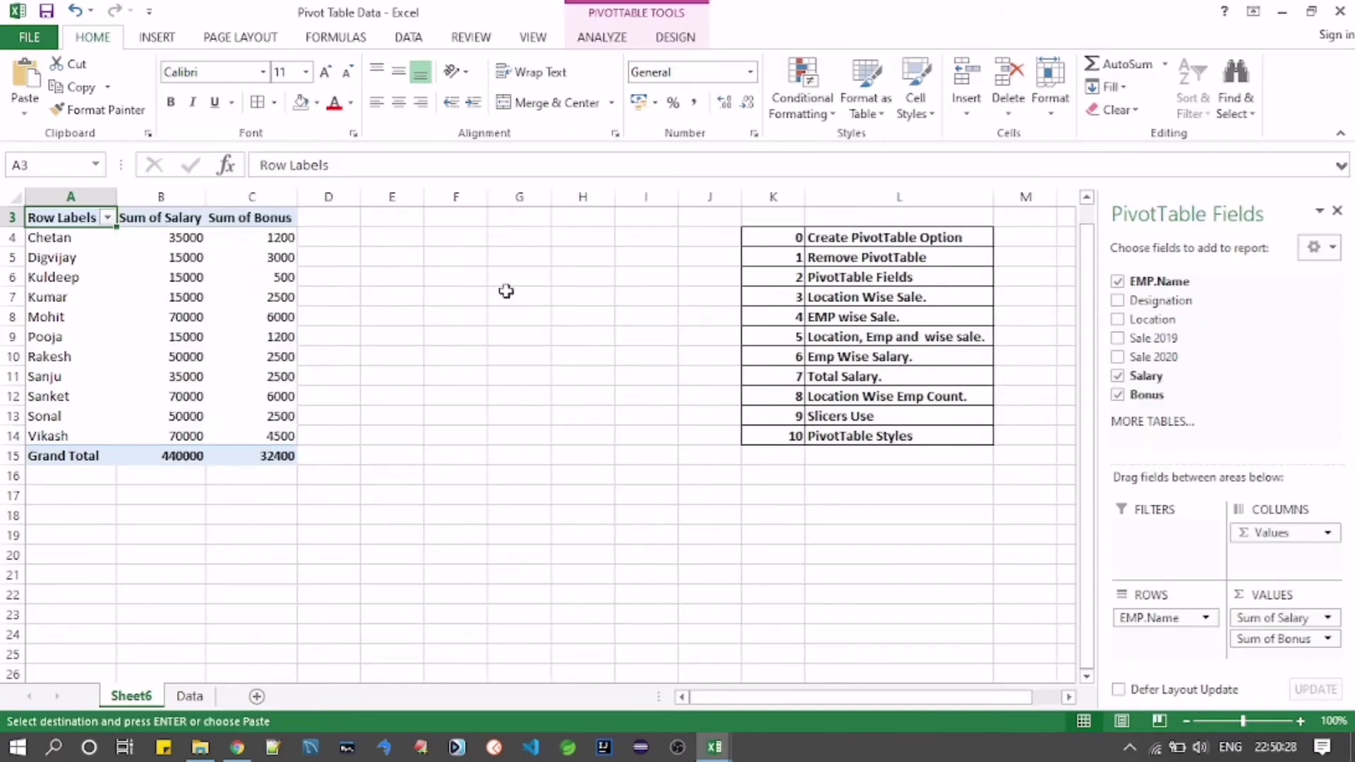
click(360, 282)
drag(52, 217, 258, 458)
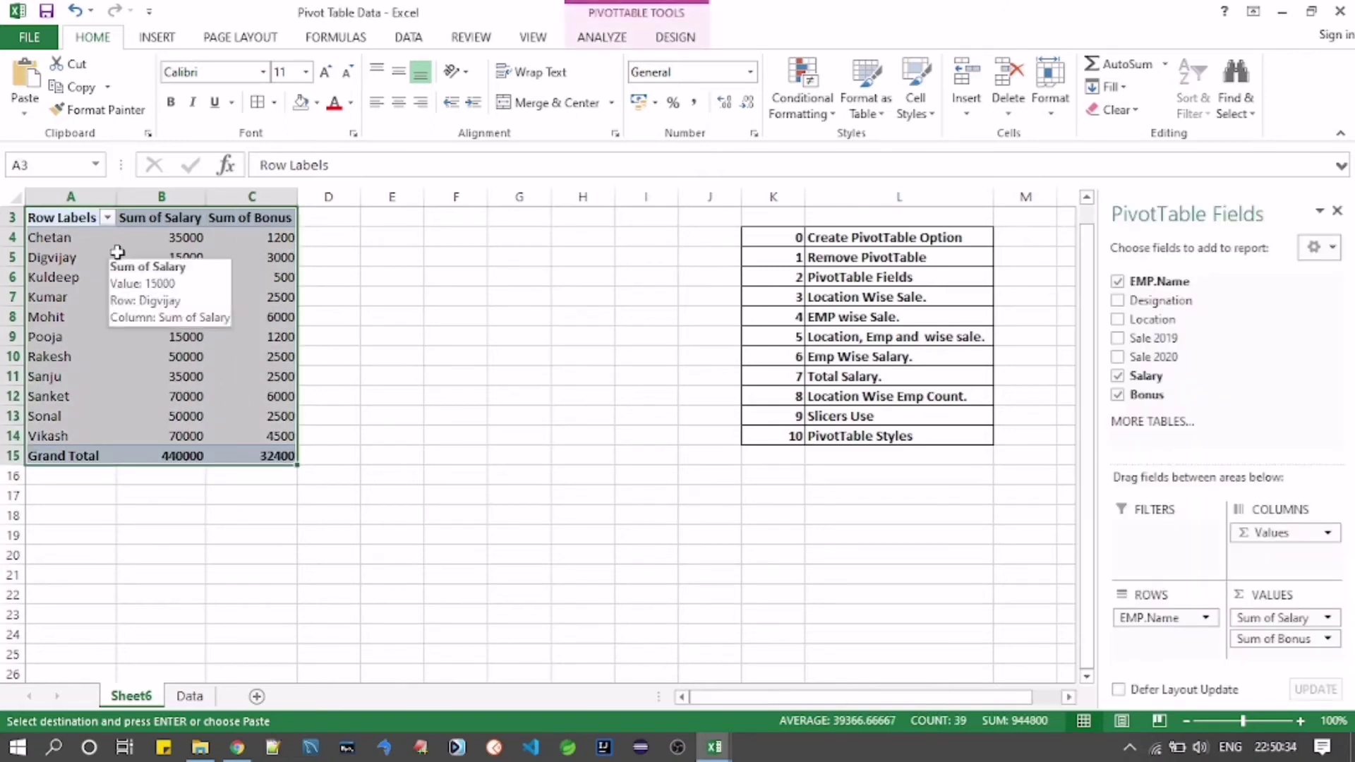
Step: Check the print preview of the employee salary report at a larger size and return to Sheet6
click(44, 48)
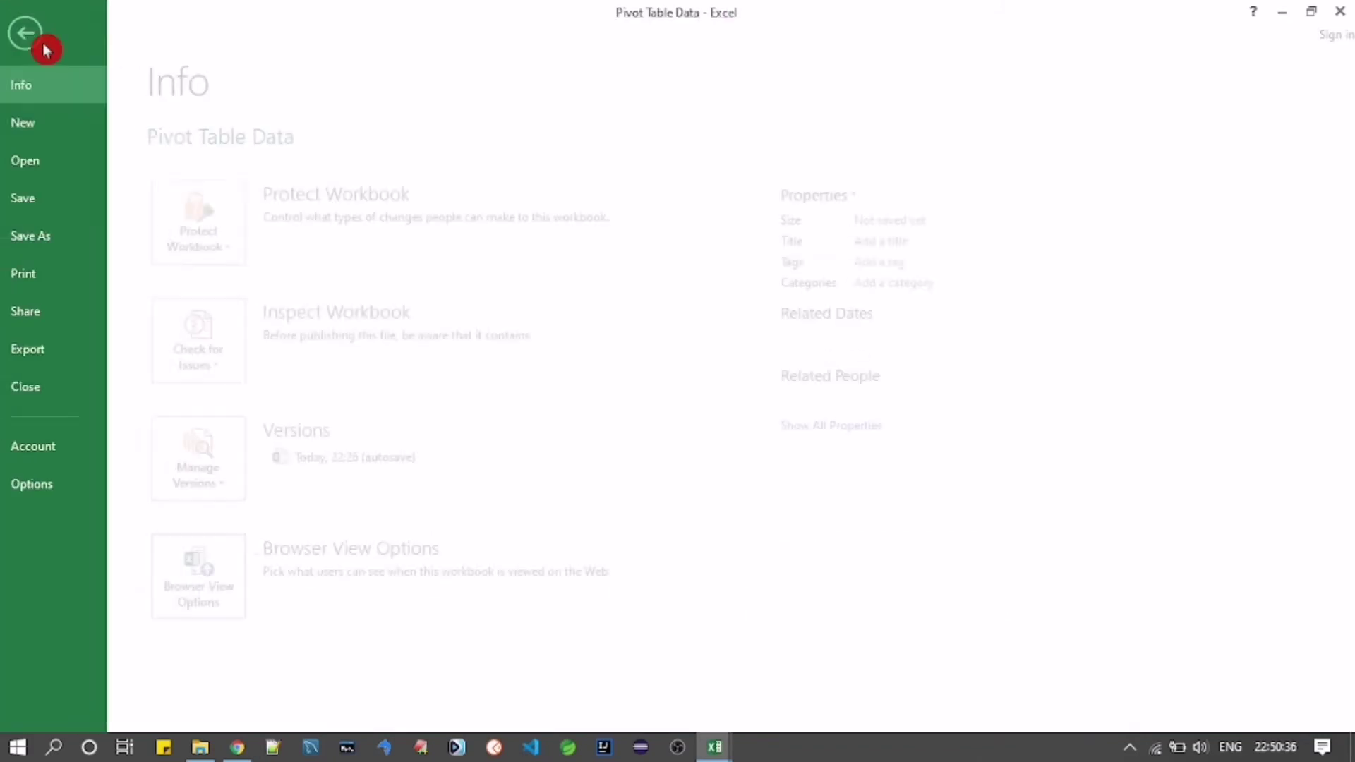
click(60, 286)
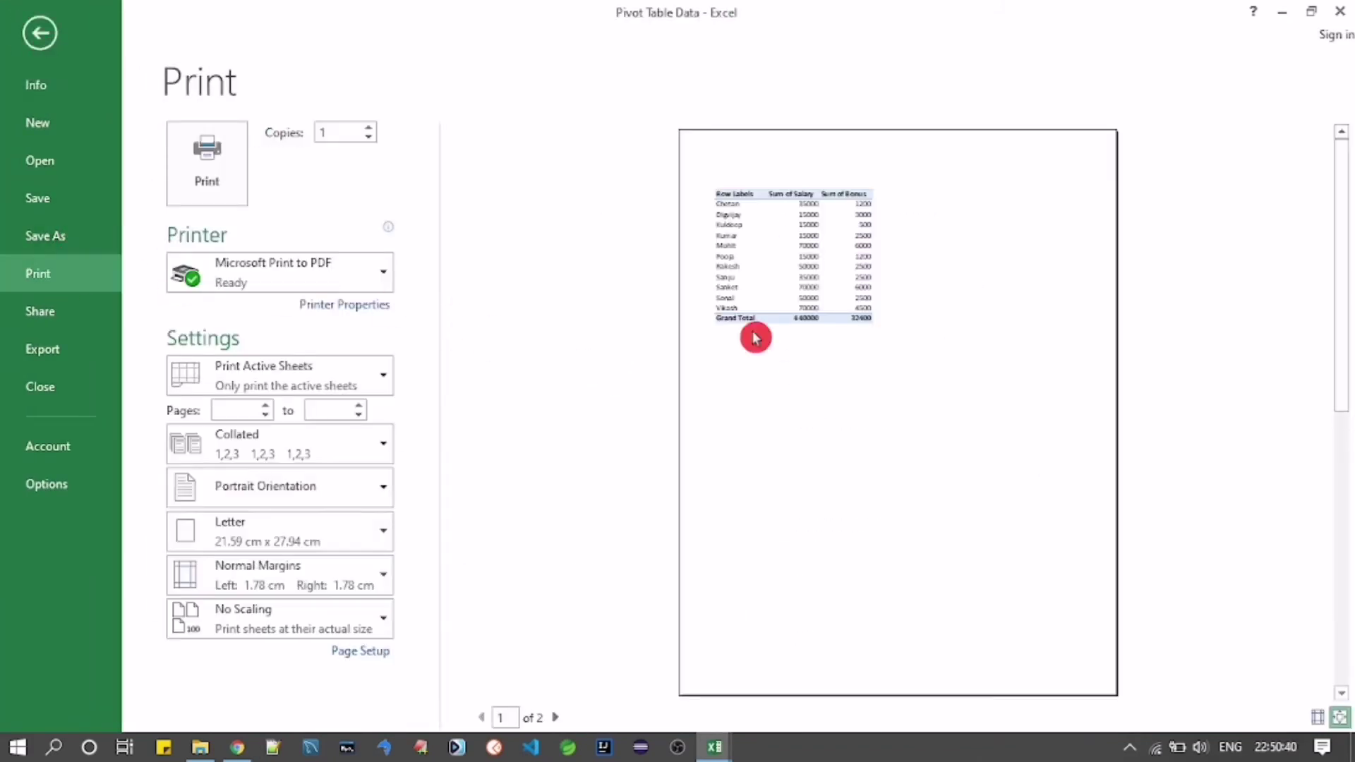
click(893, 397)
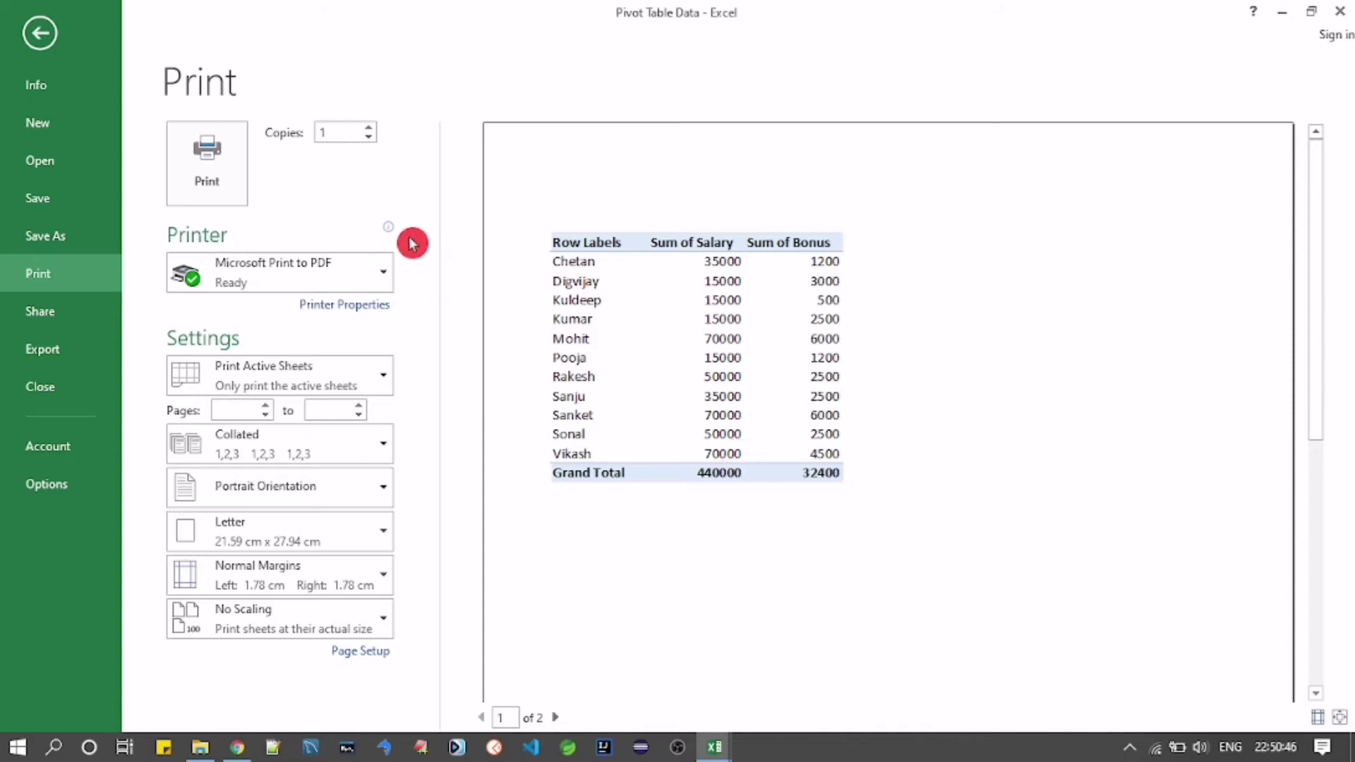
click(41, 36)
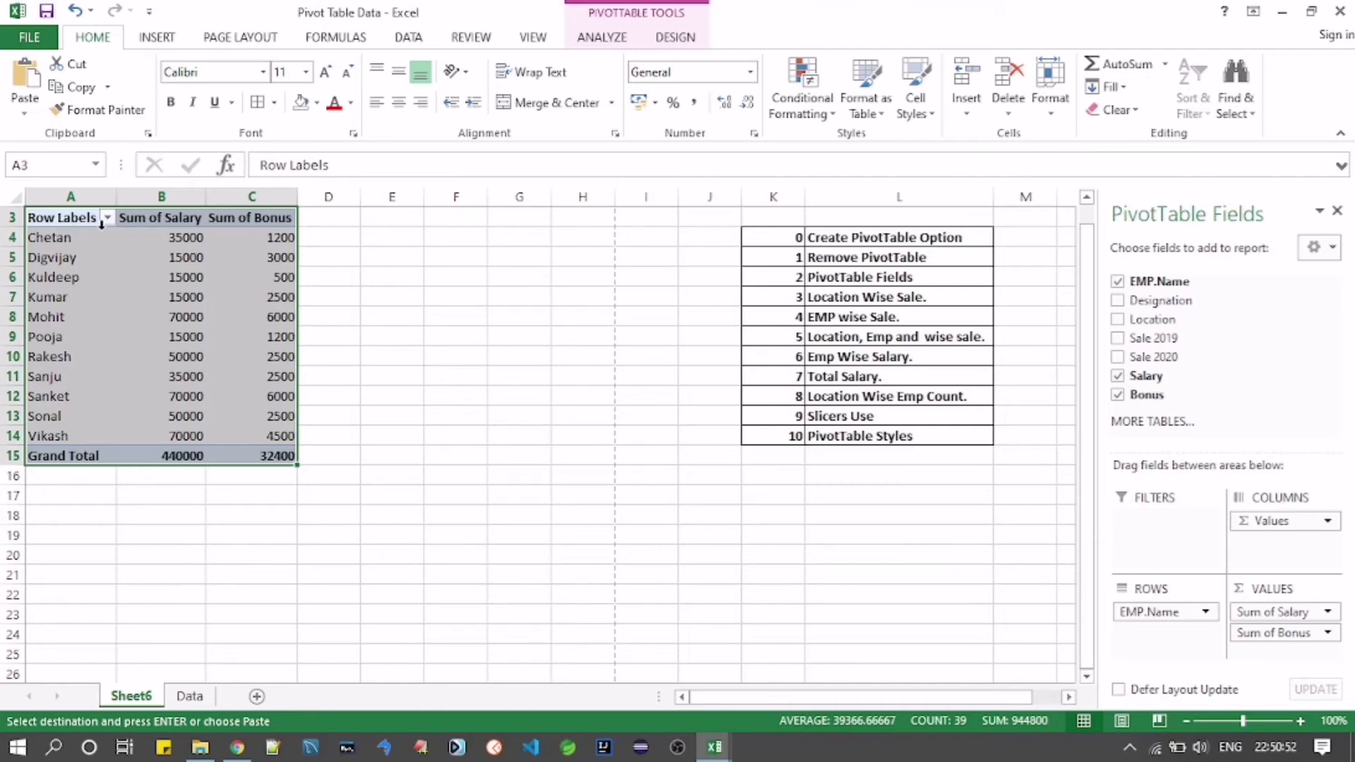
Step: Examine the employee report's Salary and Bonus columns in relation to the Total Salary topic in L11
click(327, 299)
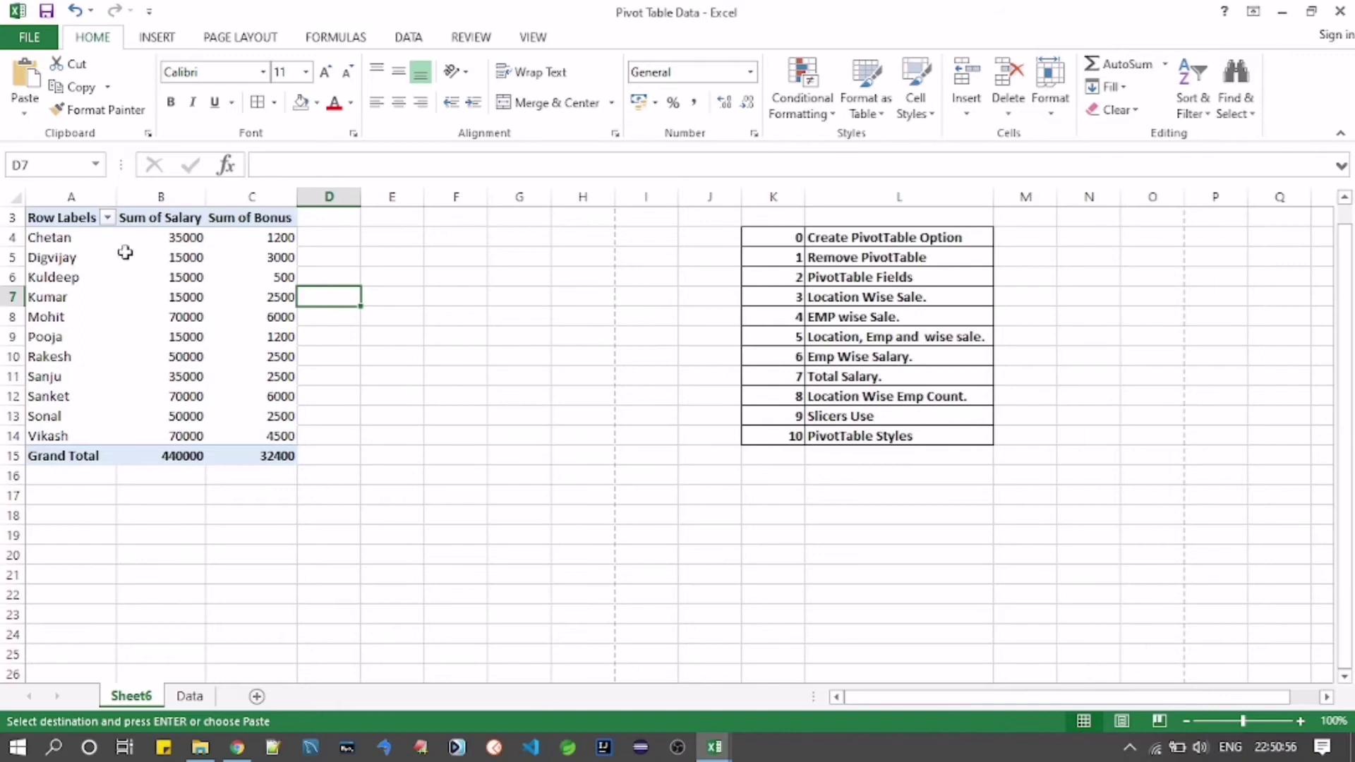
click(44, 217)
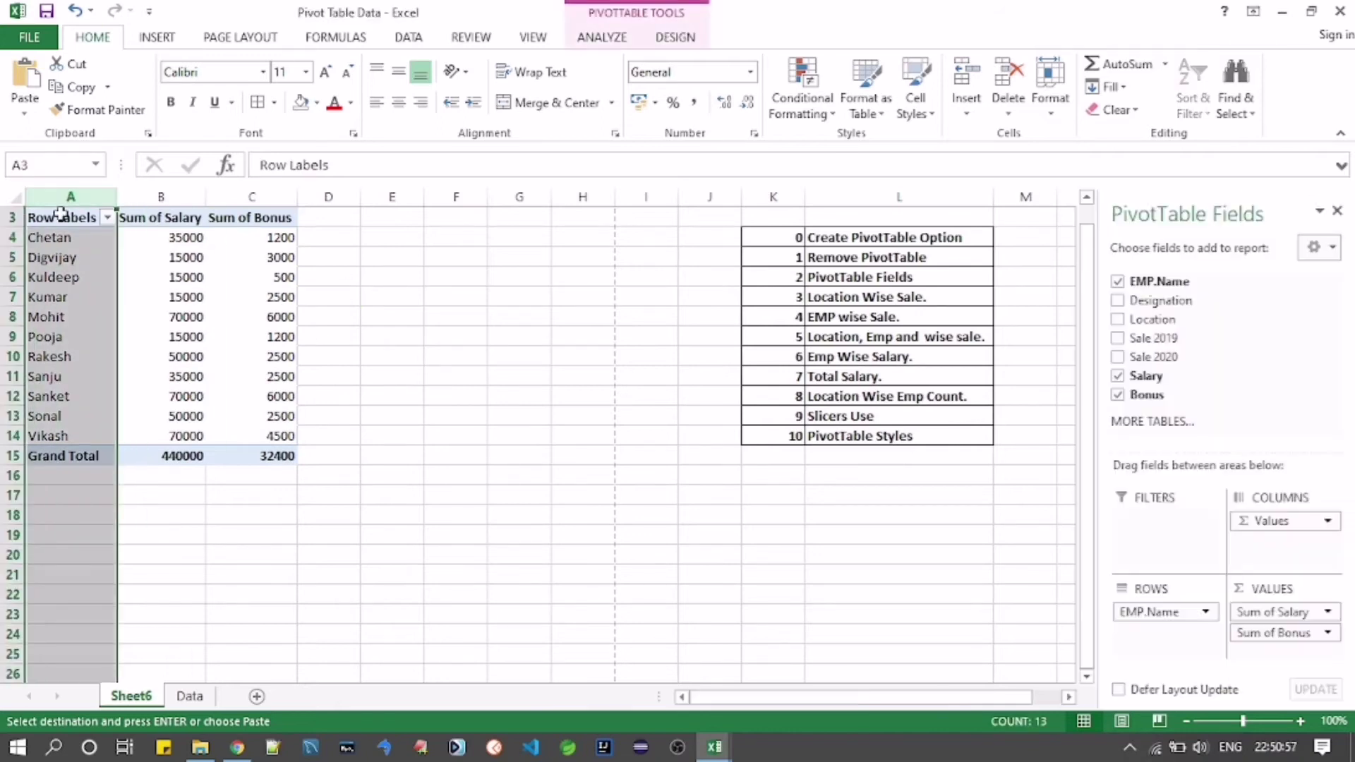
click(849, 380)
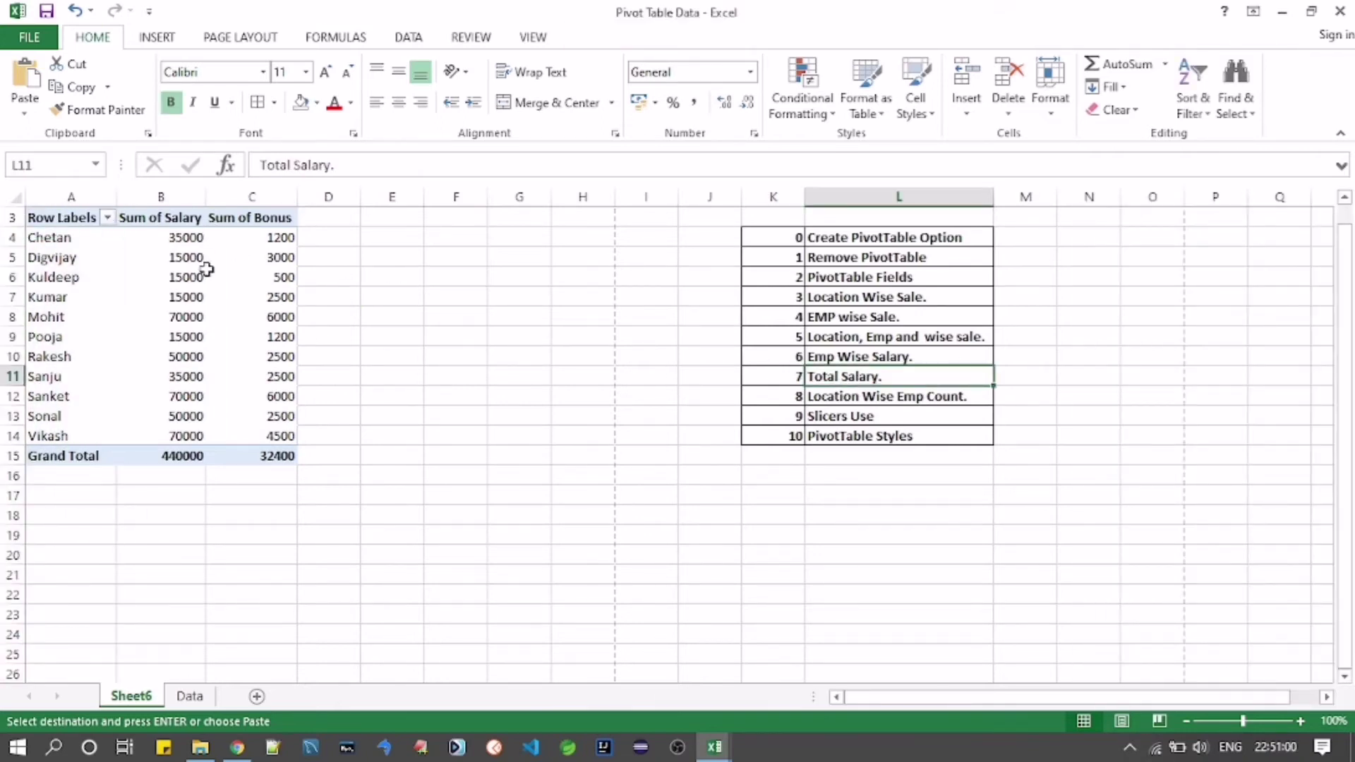
click(264, 221)
drag(202, 240, 331, 237)
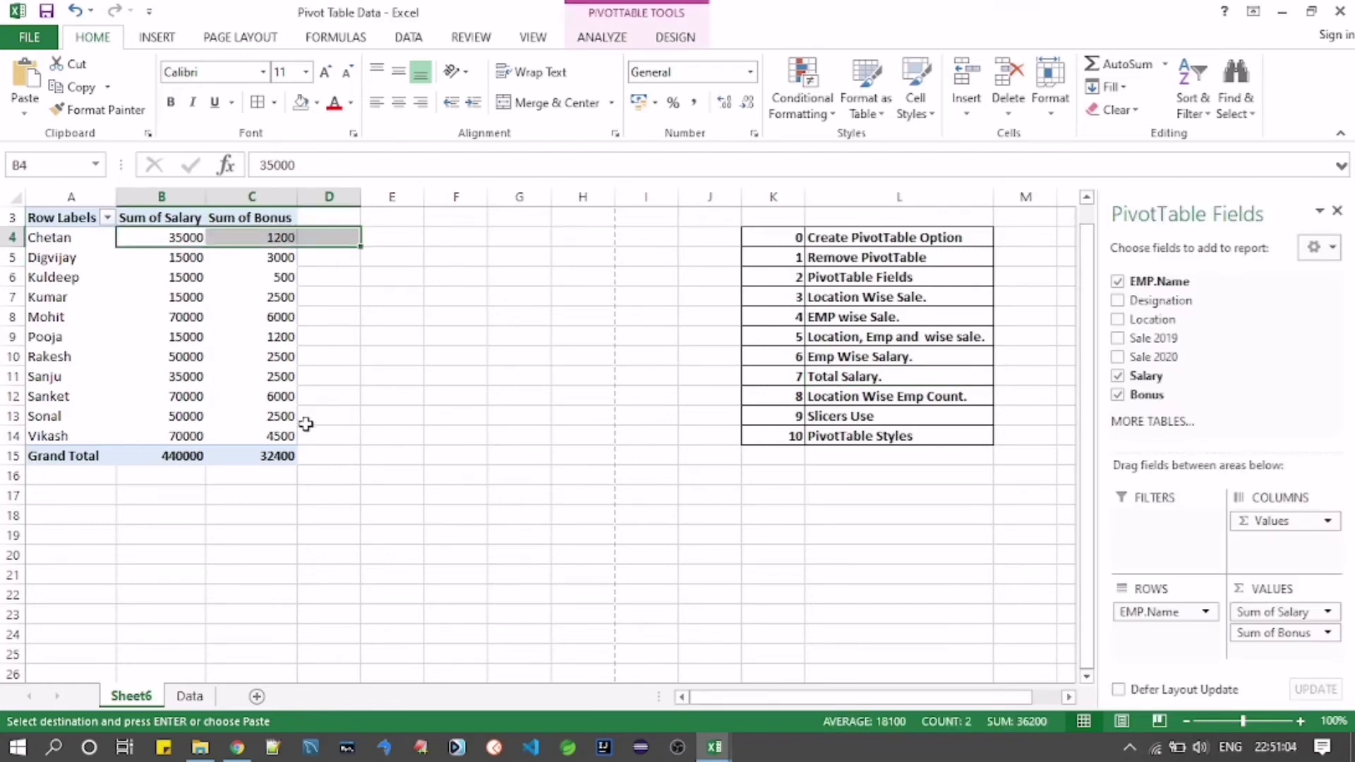
Step: Insert a blank column L directly after the Bonus column on the Data sheet
click(211, 697)
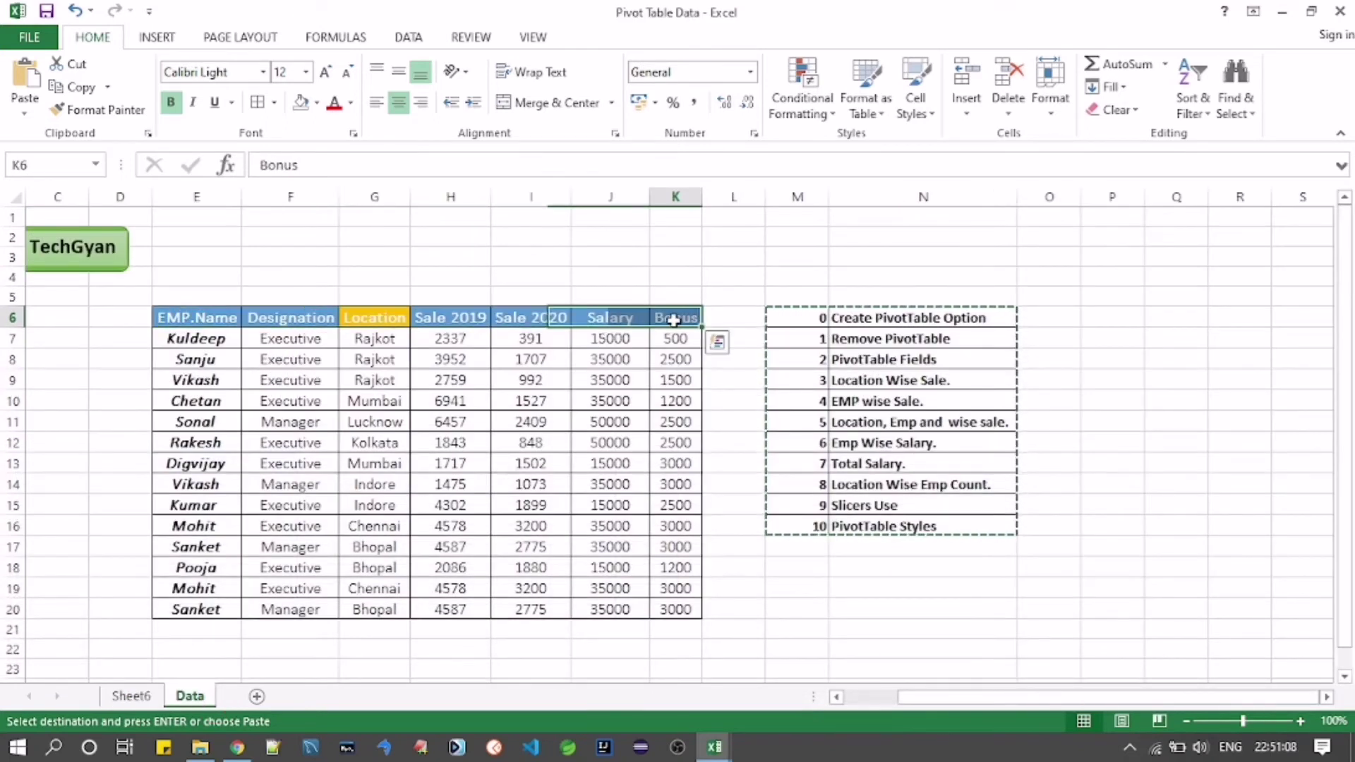
click(722, 338)
key(Escape)
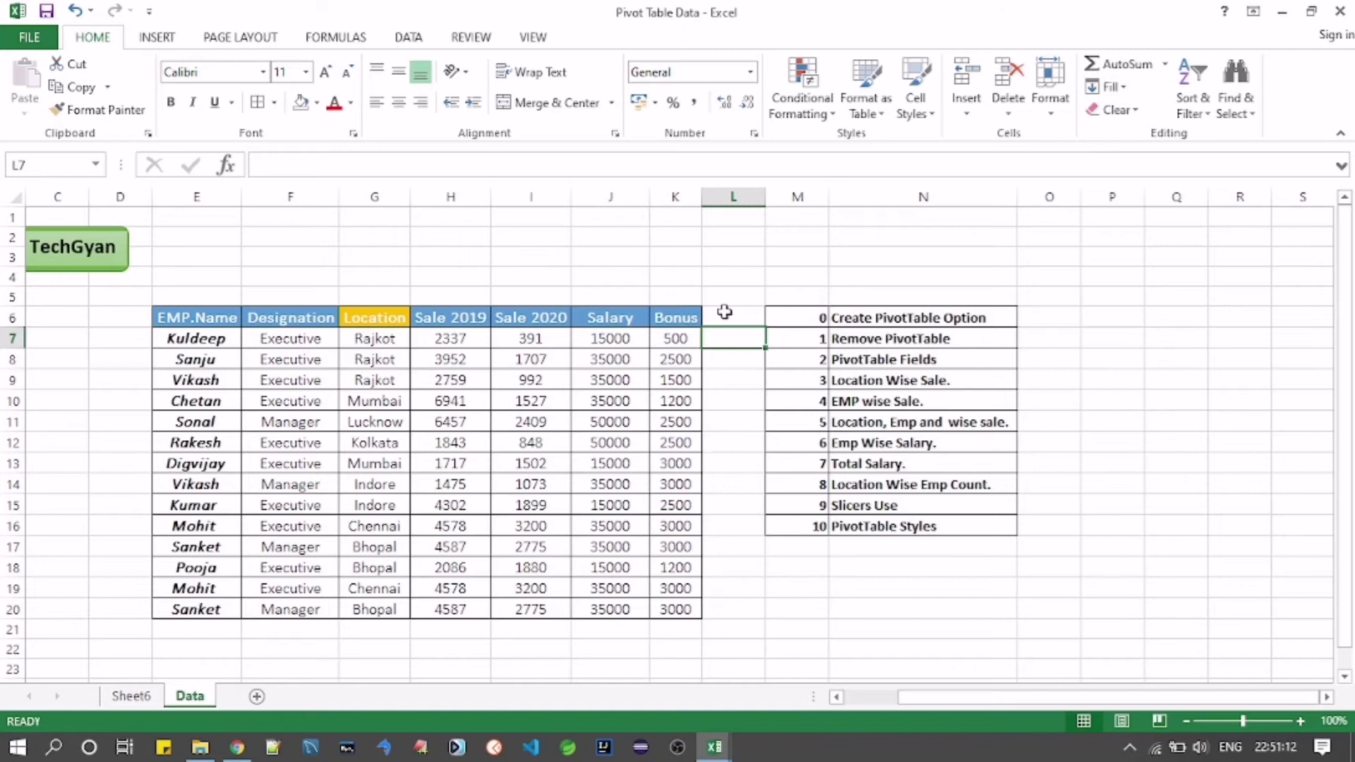
click(725, 312)
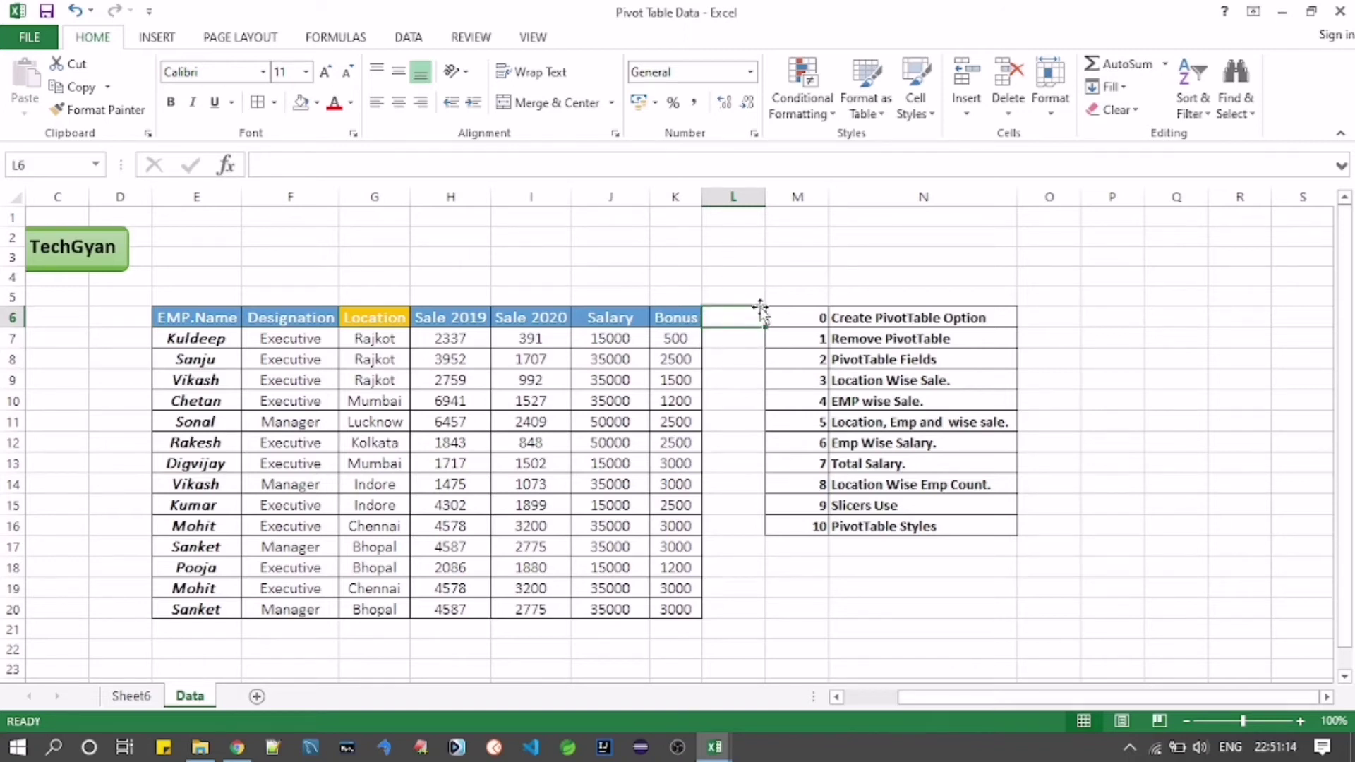
click(732, 191)
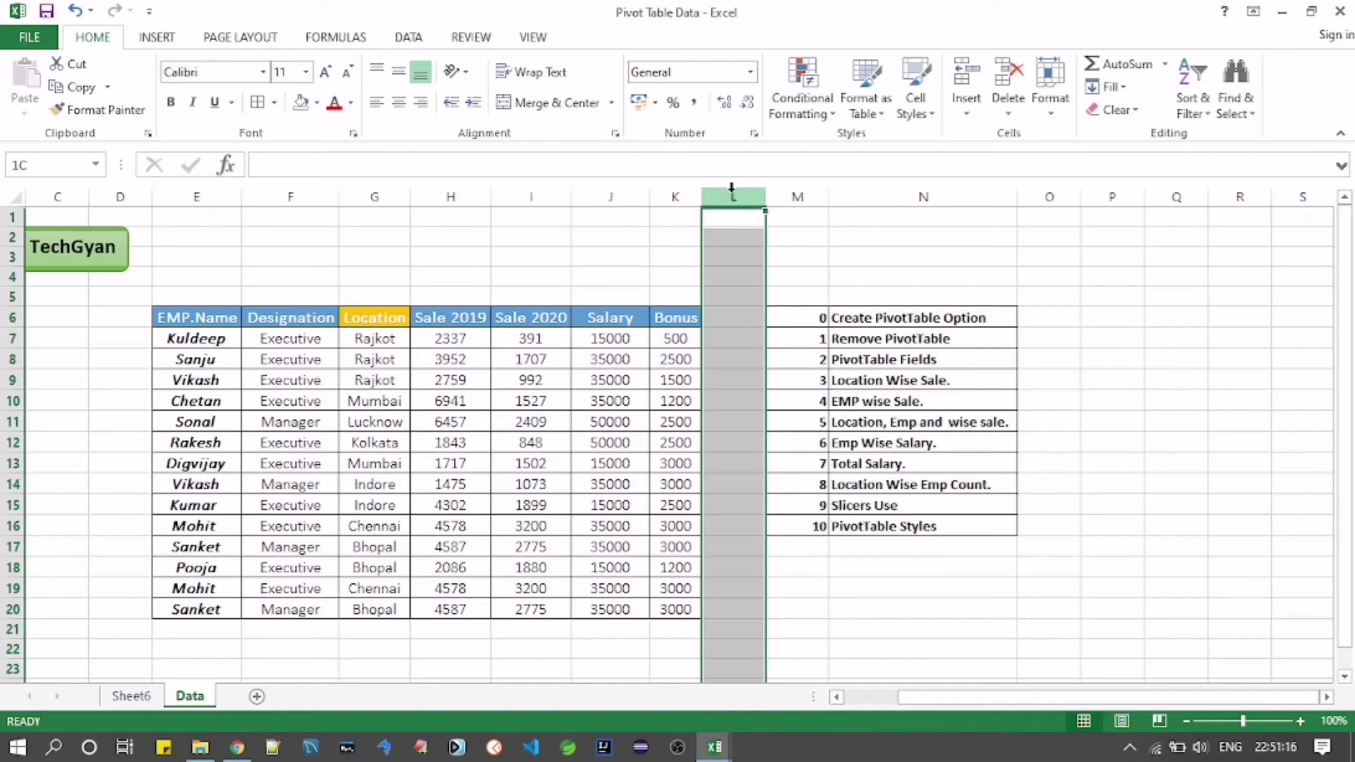
key(ctrl+v)
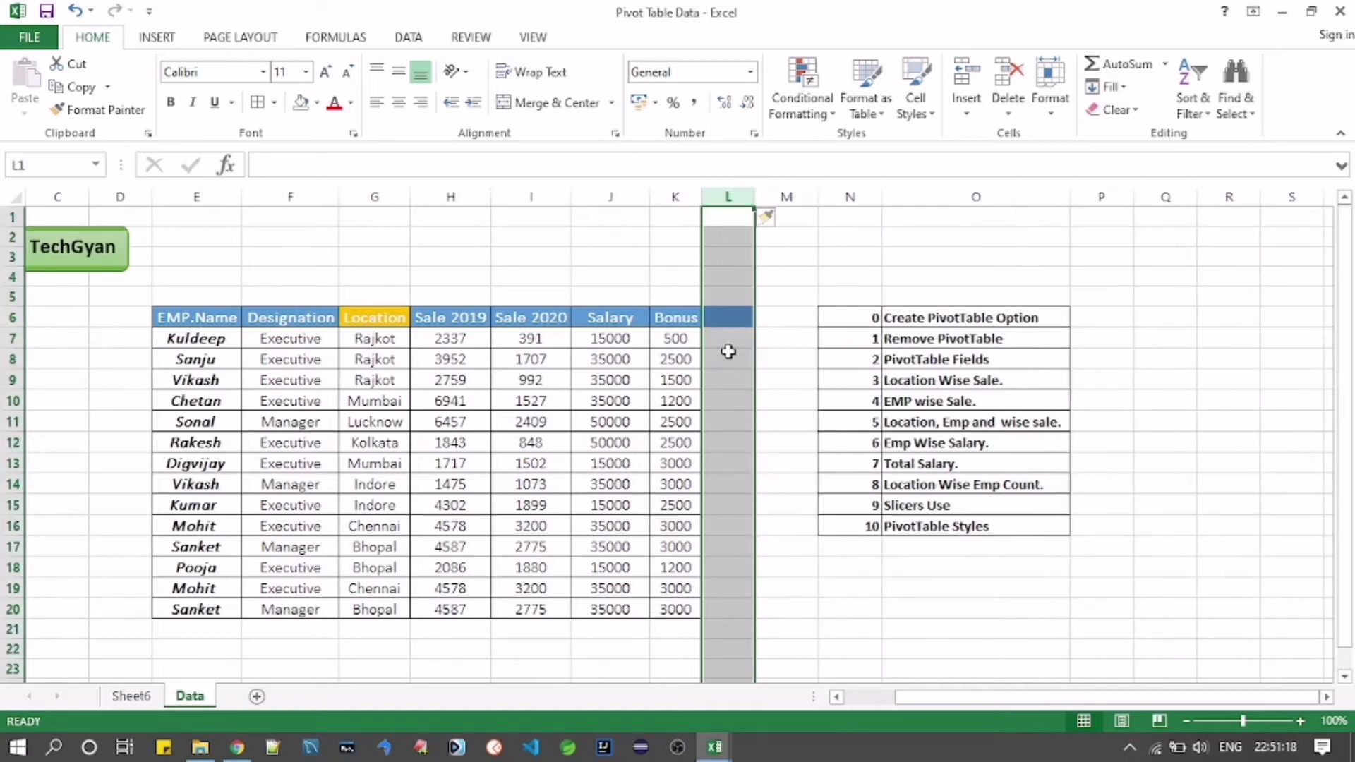
Step: Enter the header Total Salary in L6 and fit column L's width to the text
click(716, 308)
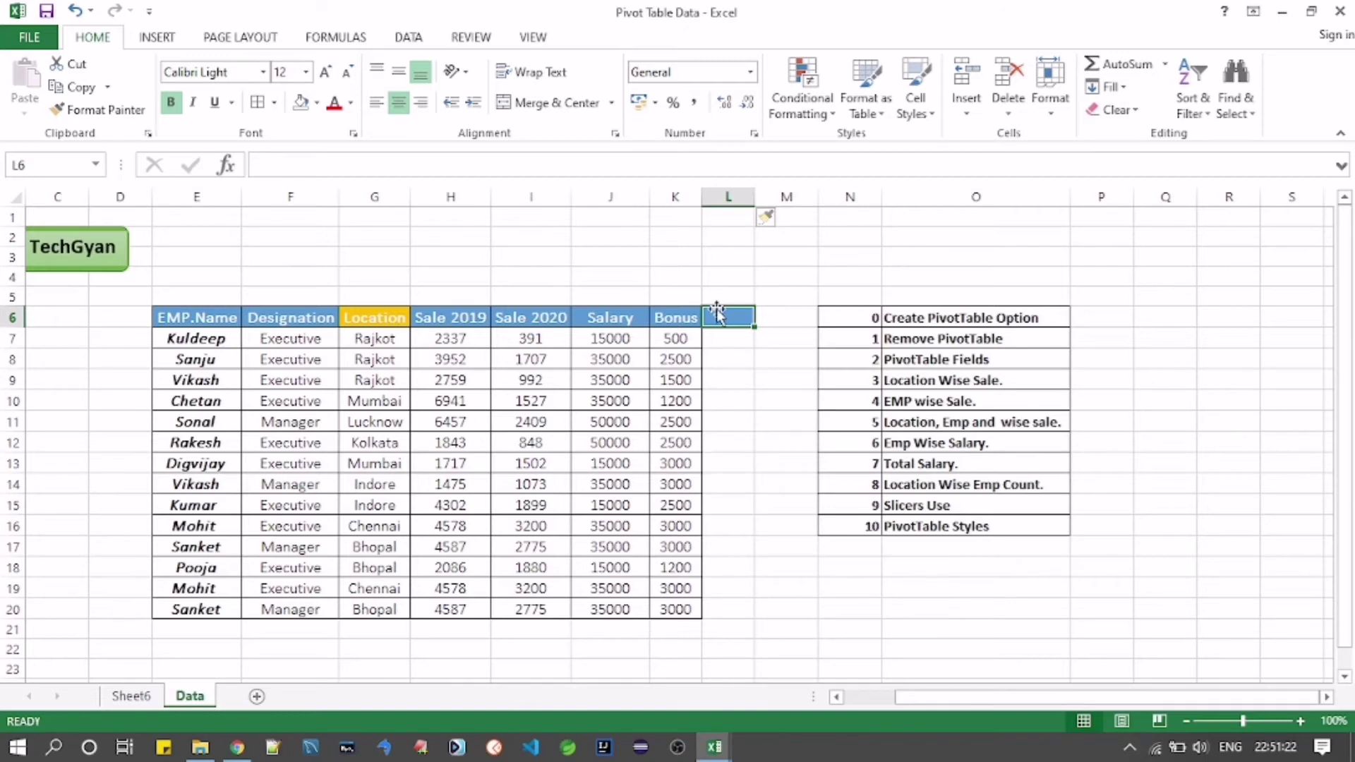
double_click(718, 316)
text(Total S)
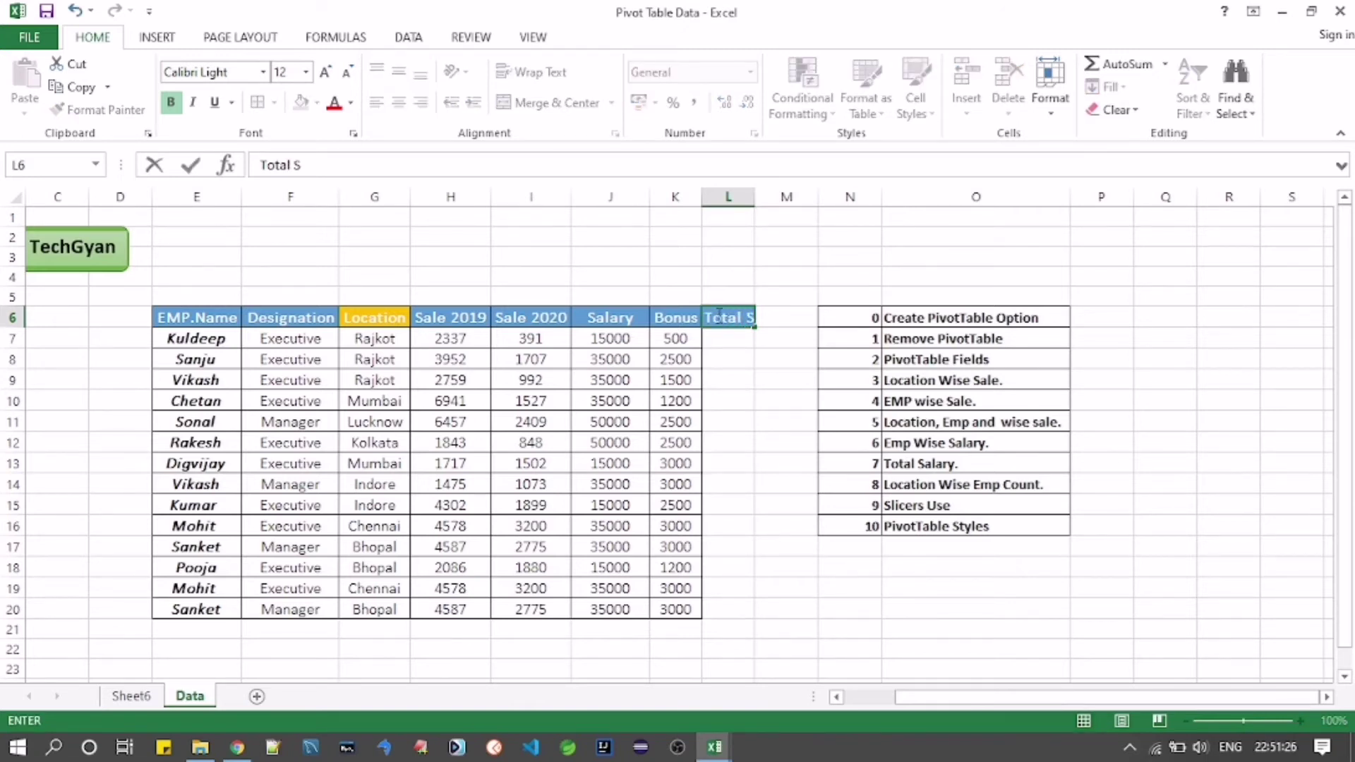
text(alary)
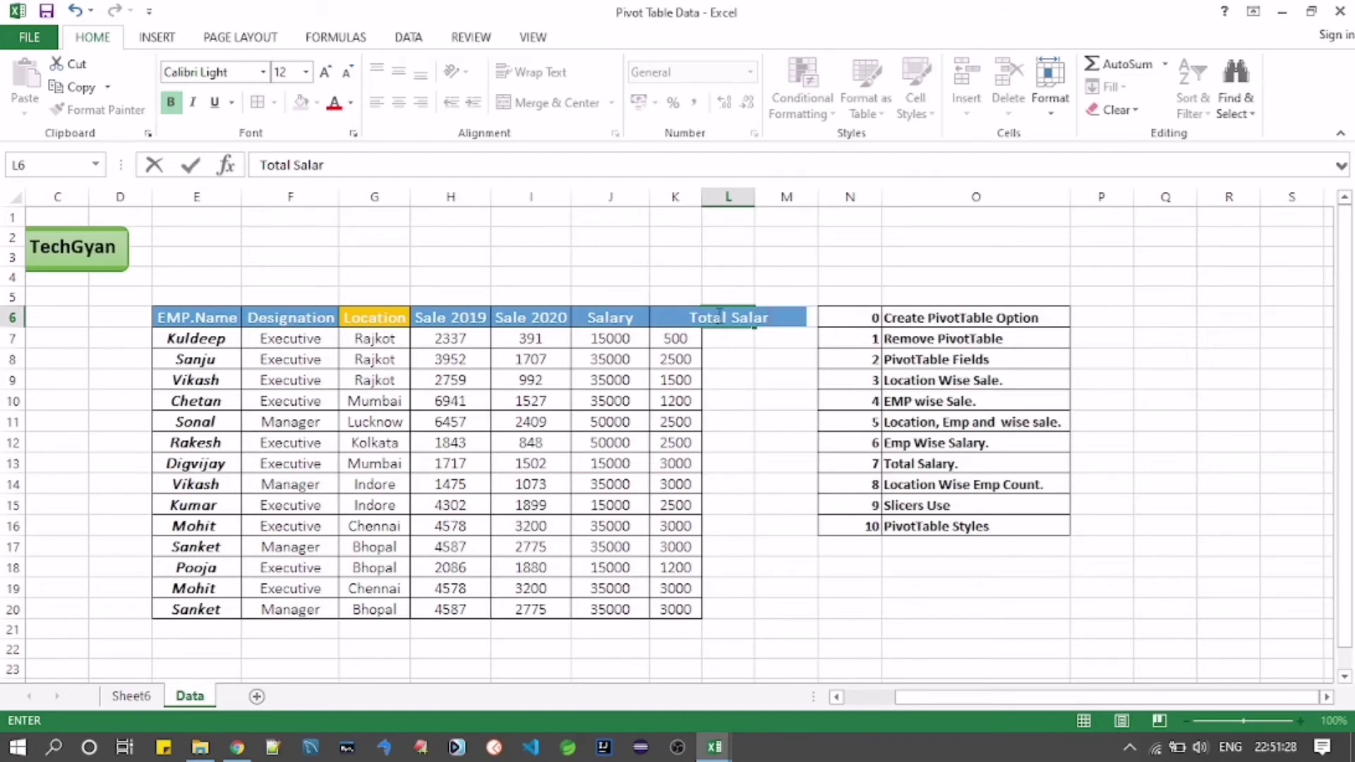
click(726, 383)
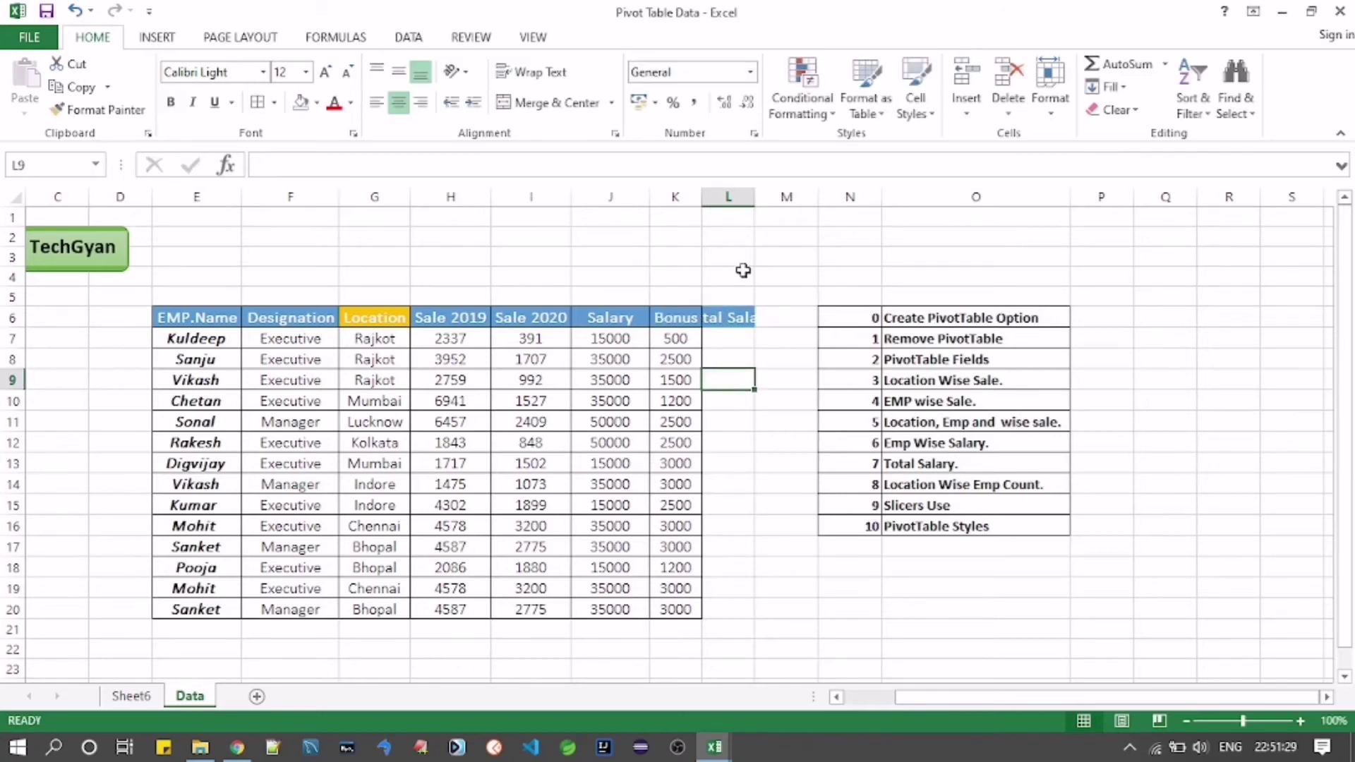
double_click(756, 191)
Step: Calculate each employee's Total Salary with =SUM(J7+K7) in L7 and fill the formula down to L20
click(720, 343)
text(=s)
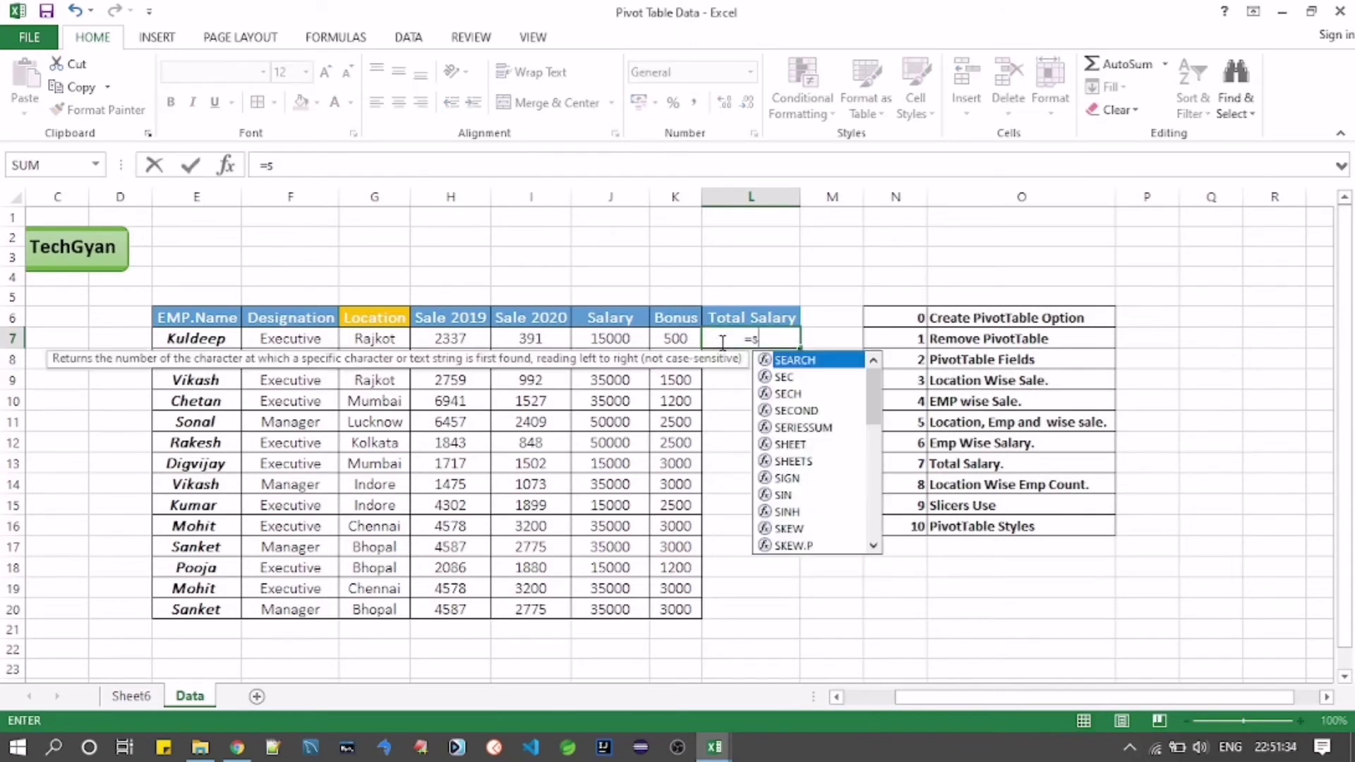
text(um)
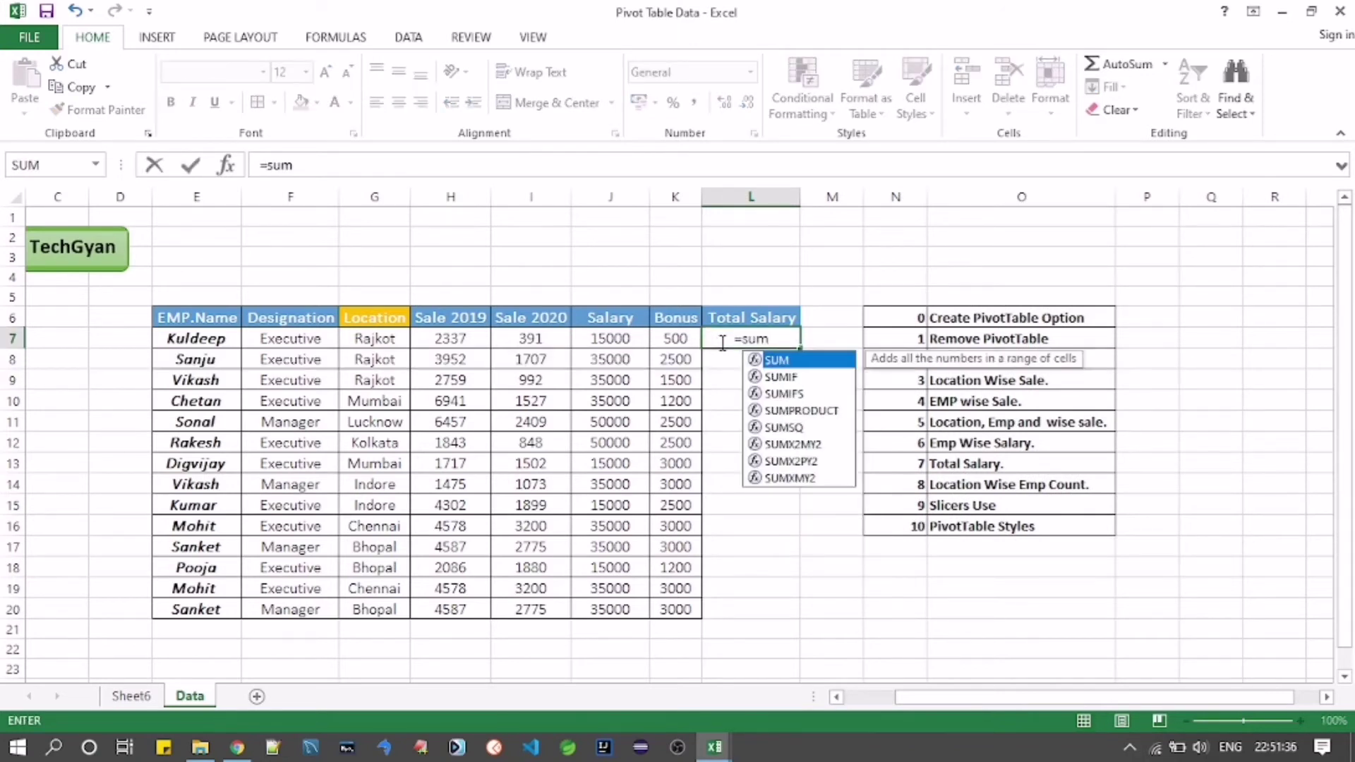
key(Tab)
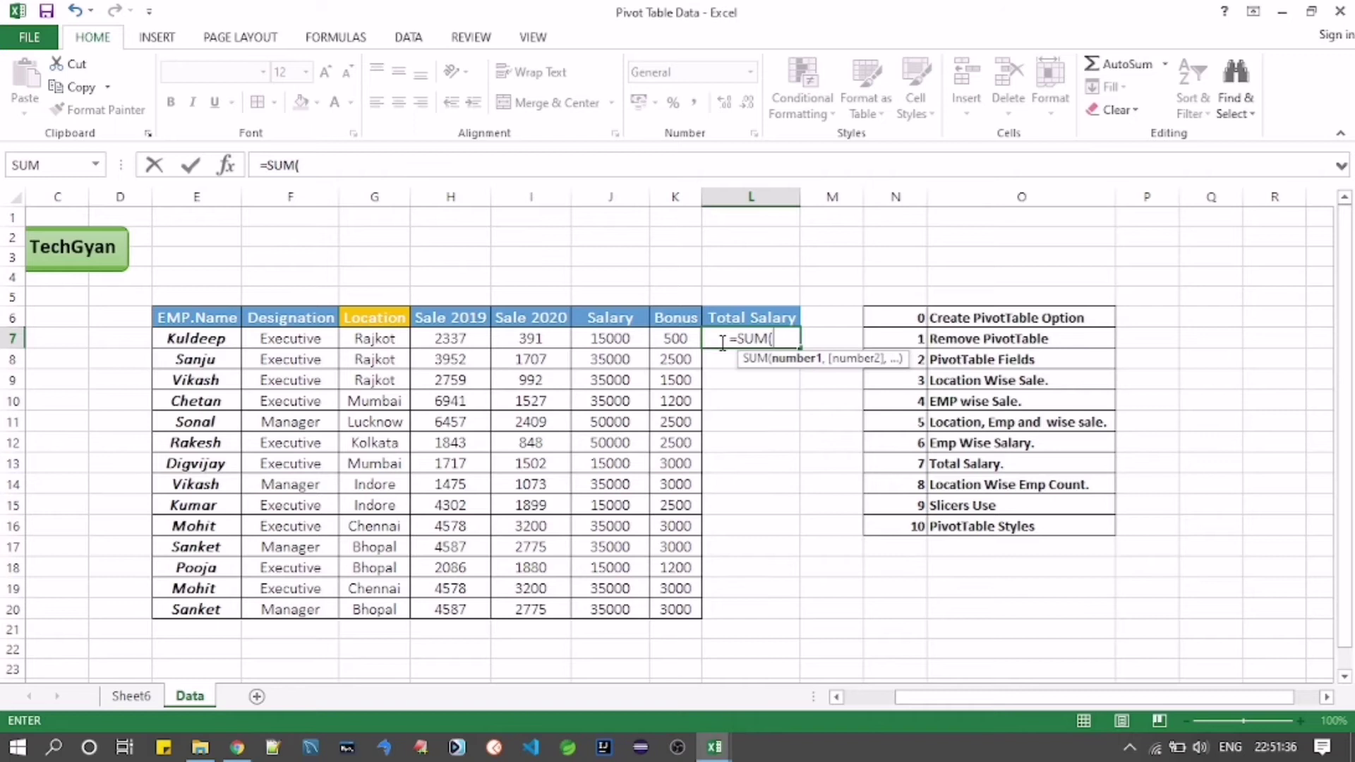
click(610, 336)
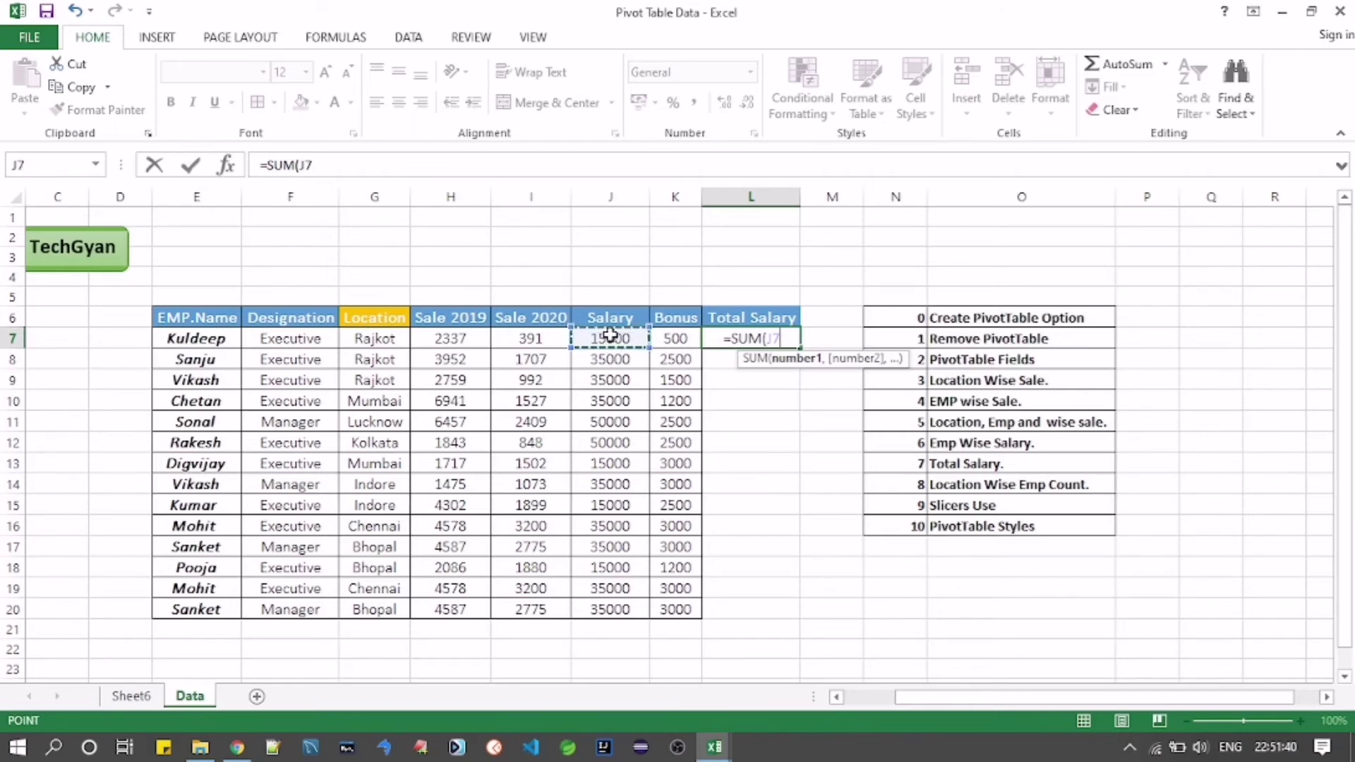
text(+)
click(674, 337)
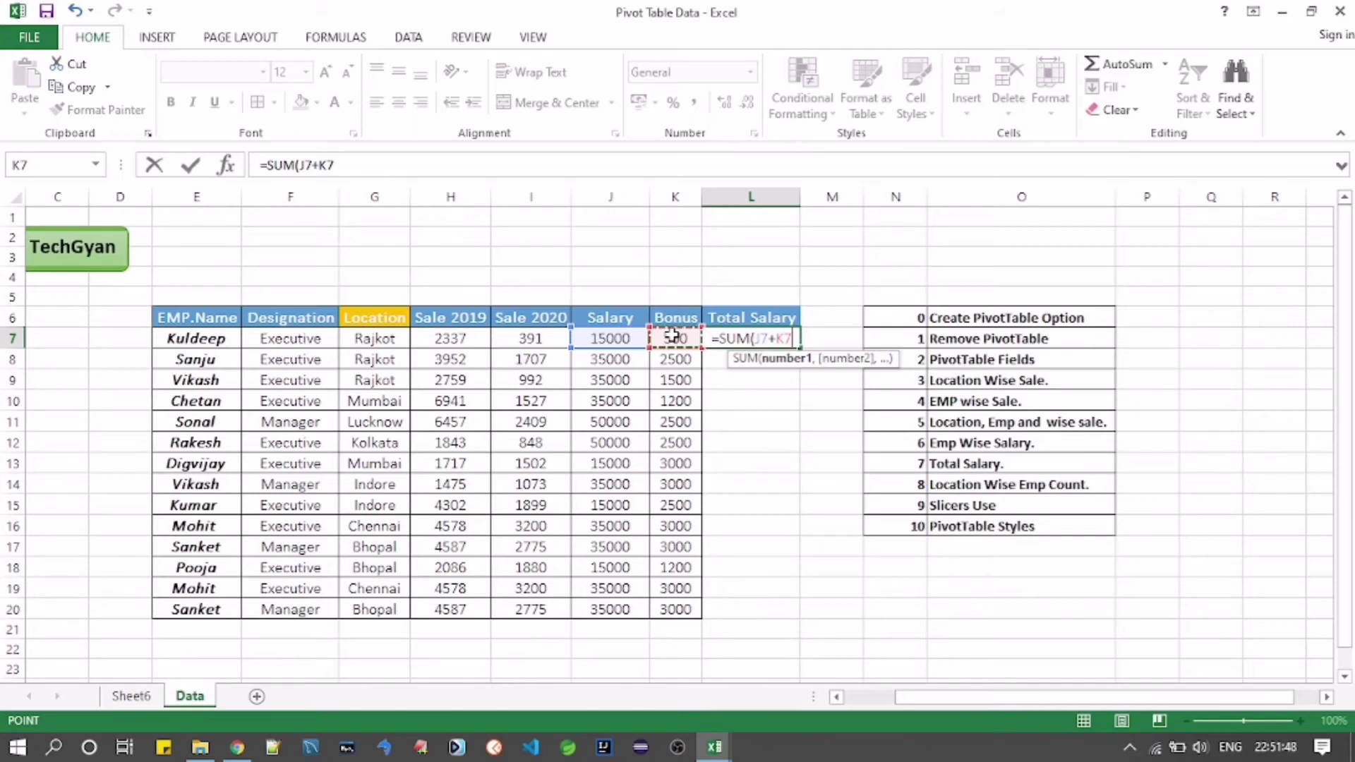
text())
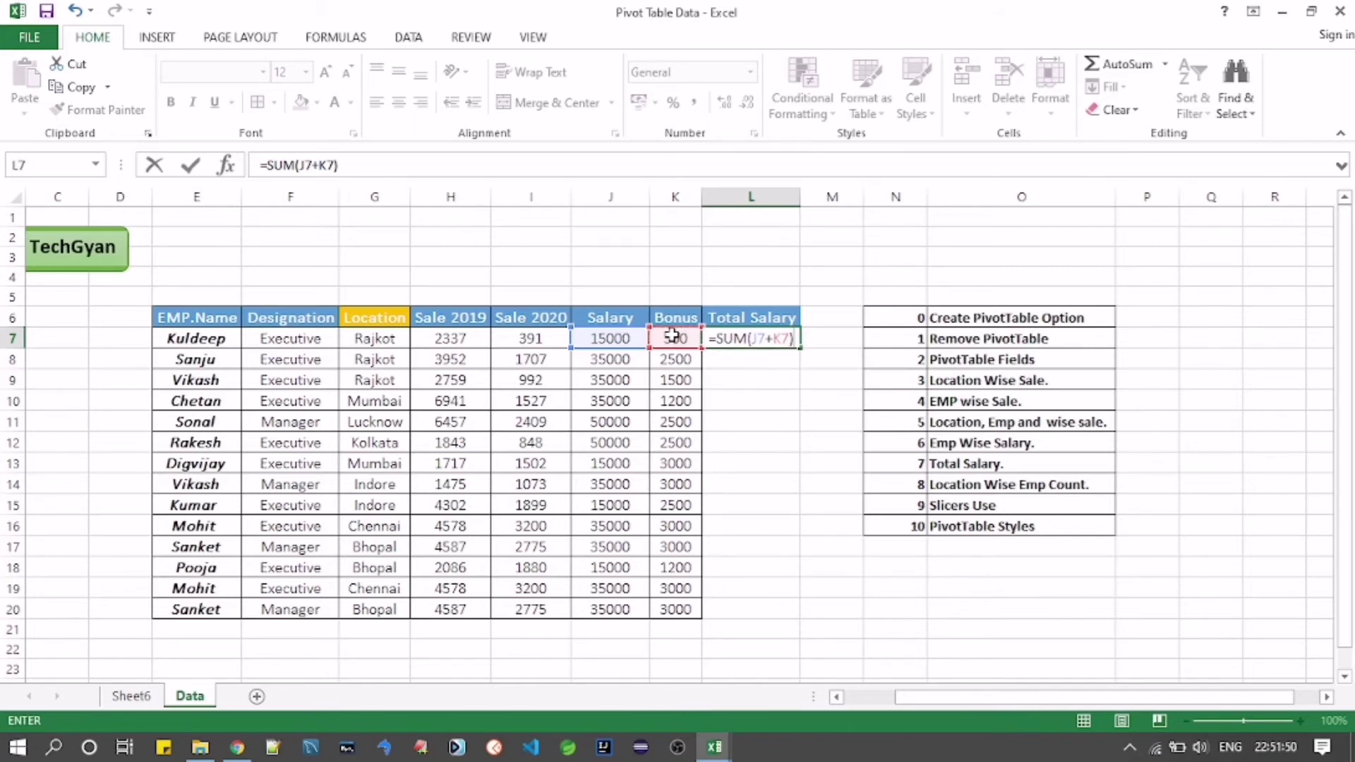
key(Return)
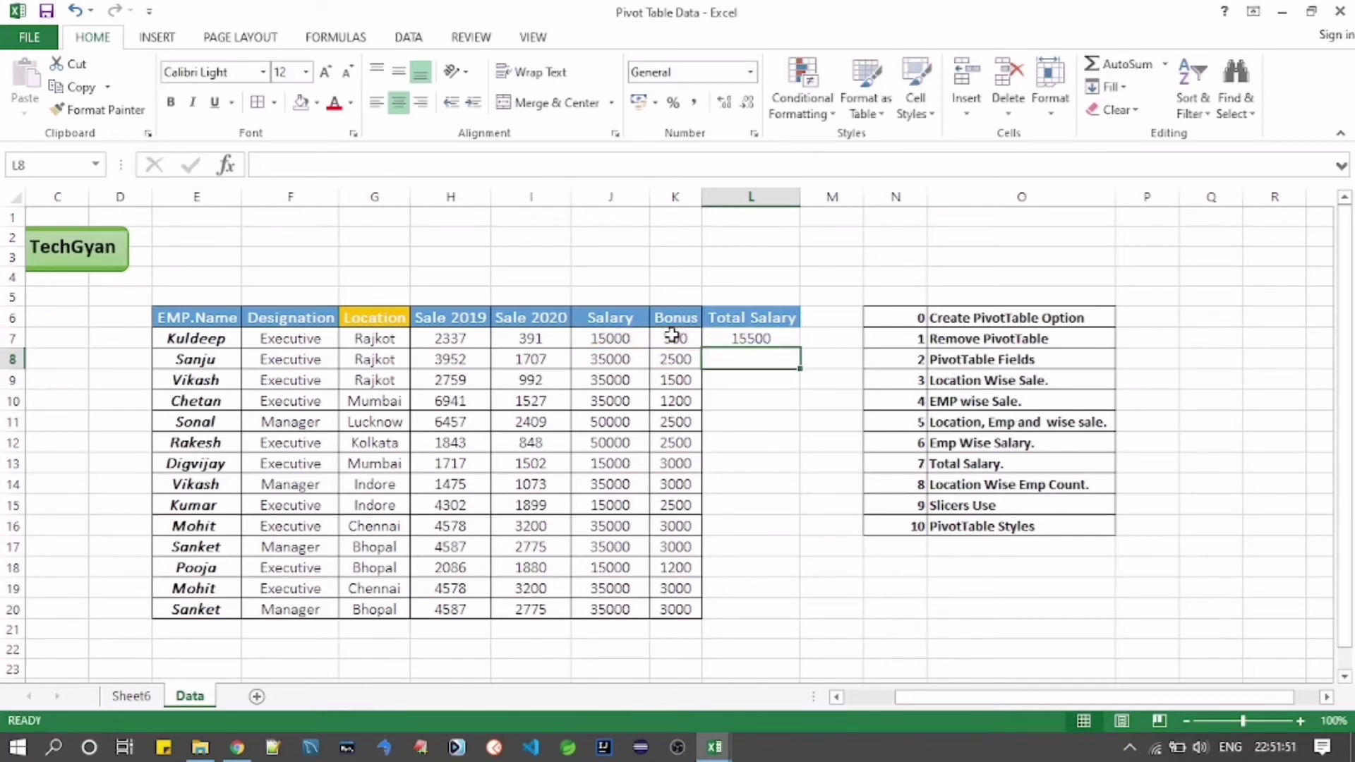
click(745, 339)
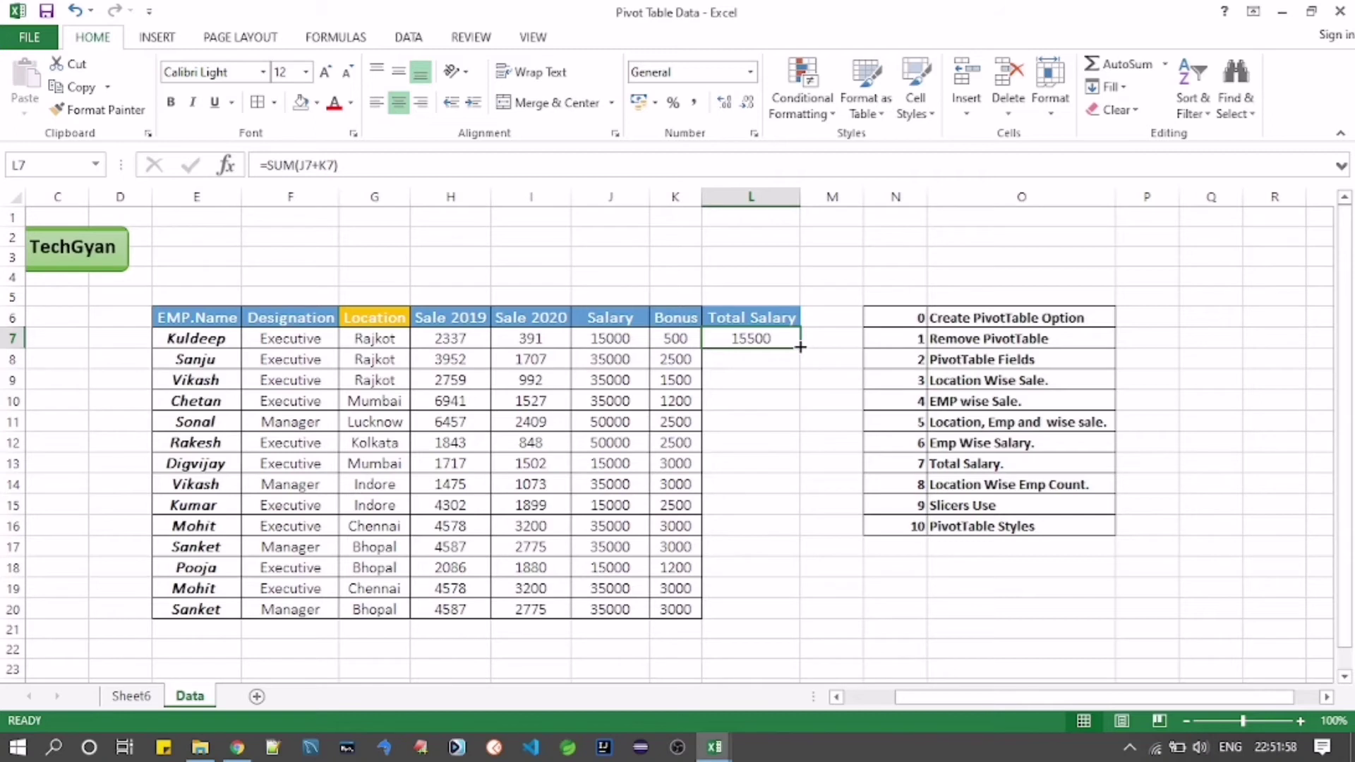
double_click(800, 346)
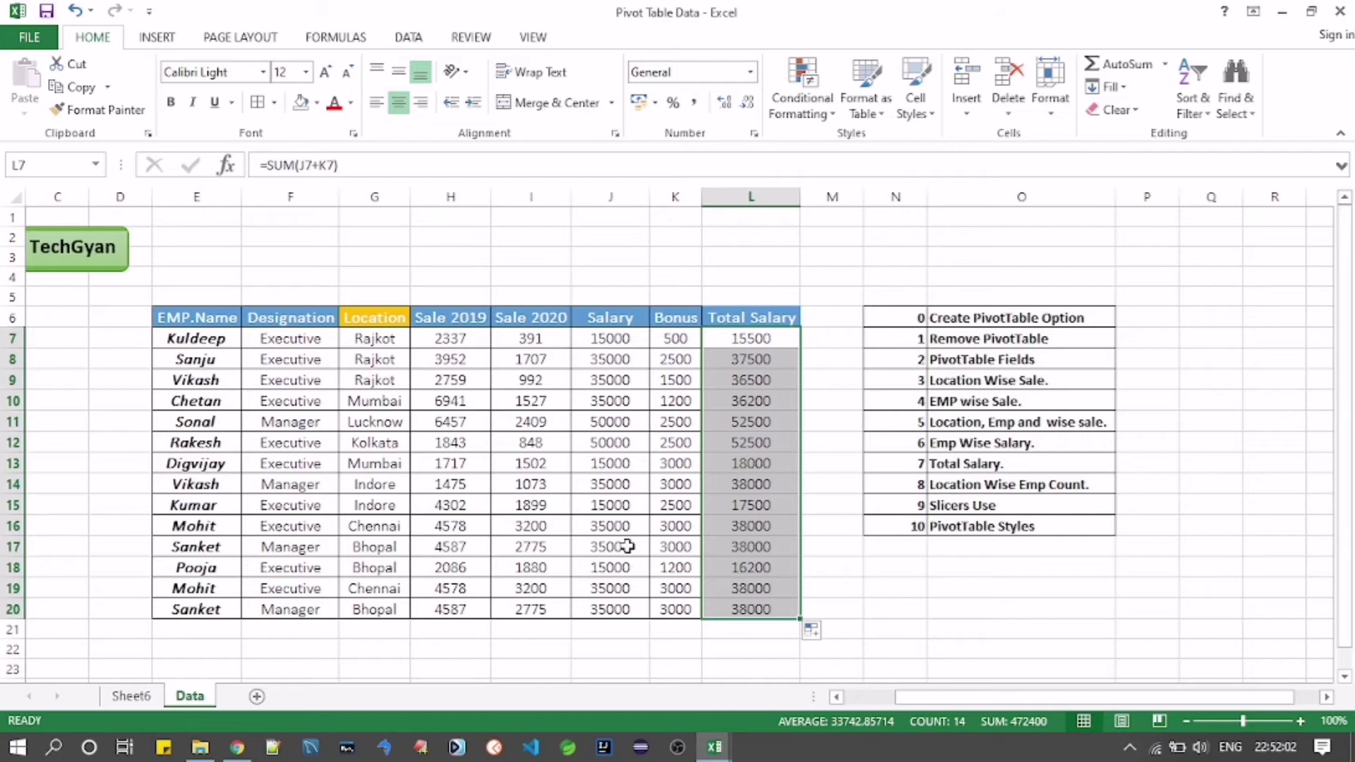
Step: Compare the PivotTable field list on Sheet6 with the Total Salary column on the Data sheet
click(124, 701)
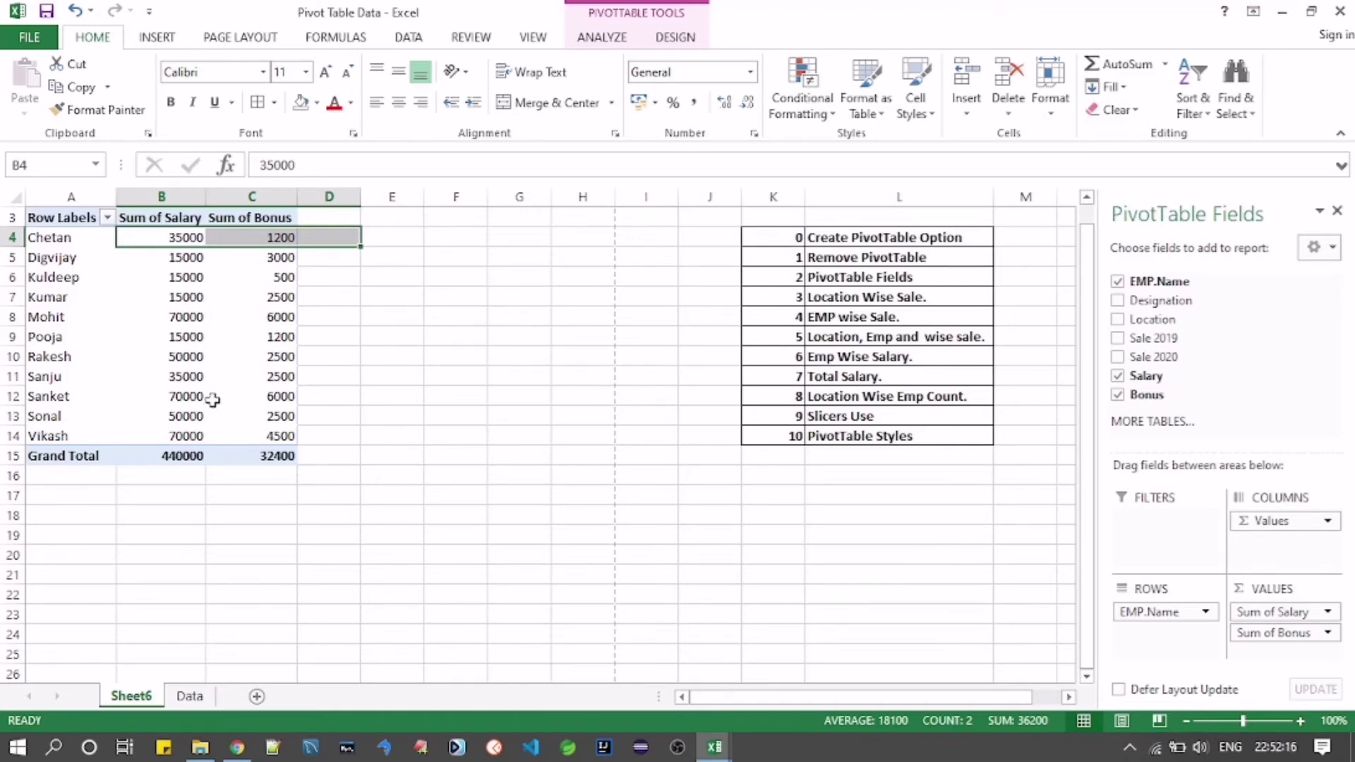
click(60, 221)
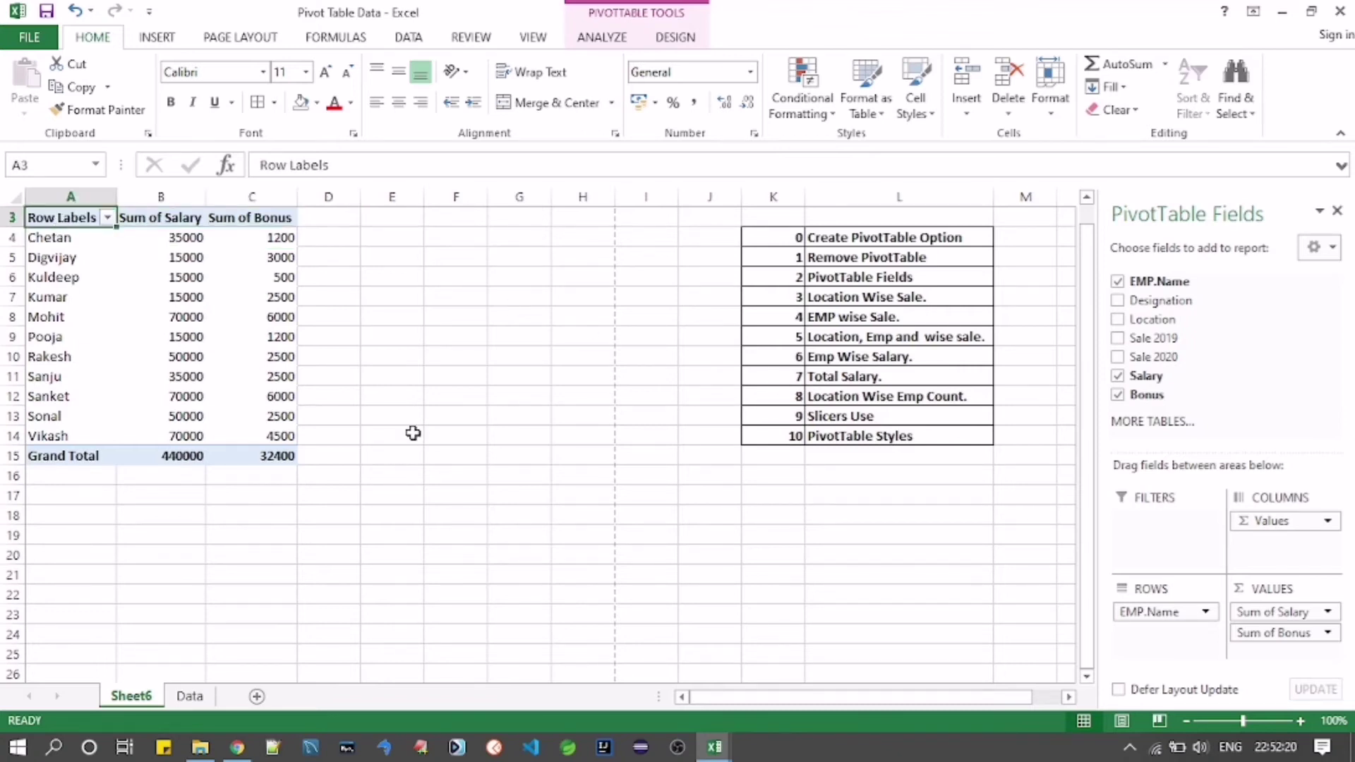
click(189, 699)
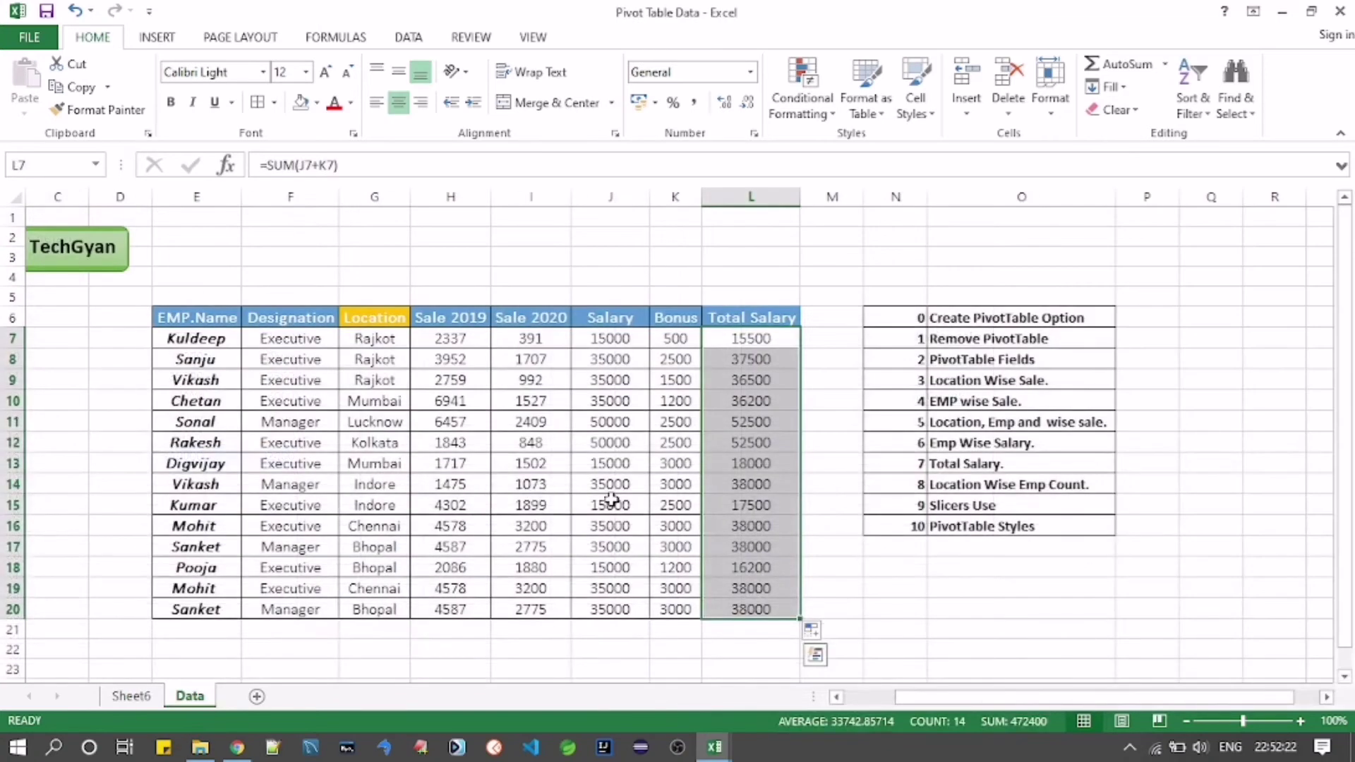
drag(727, 308, 736, 621)
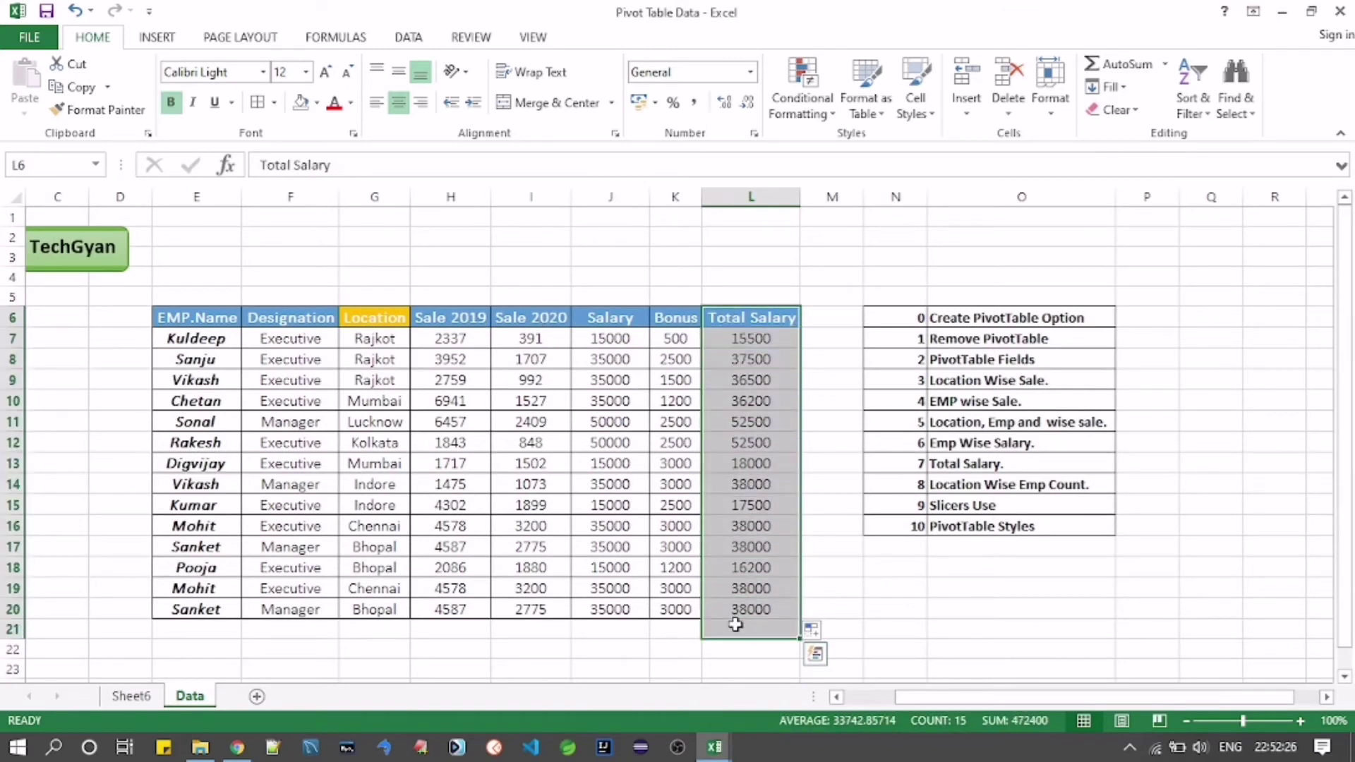
Step: Check the Sheet6 PivotTable field list for Total Salary and review the rows and columns around the source table on the Data sheet
click(127, 698)
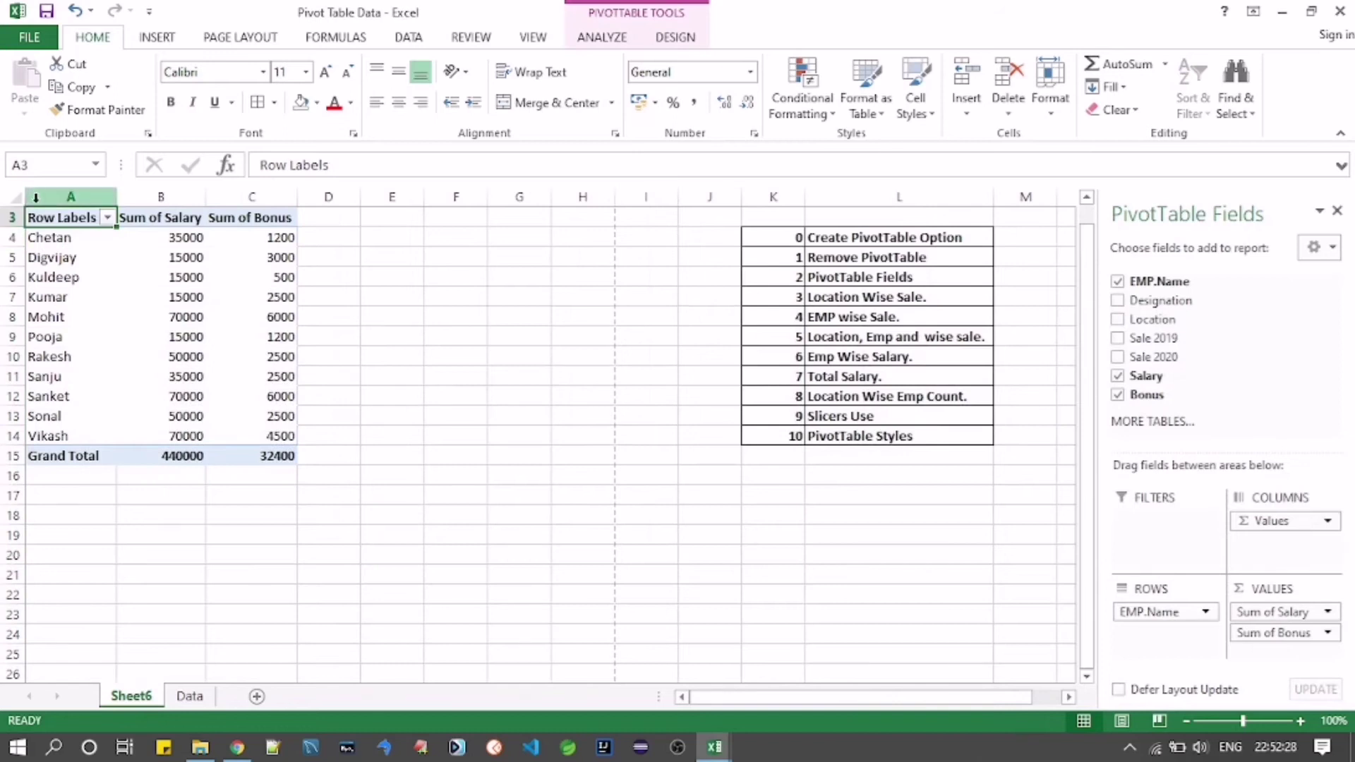
click(1146, 407)
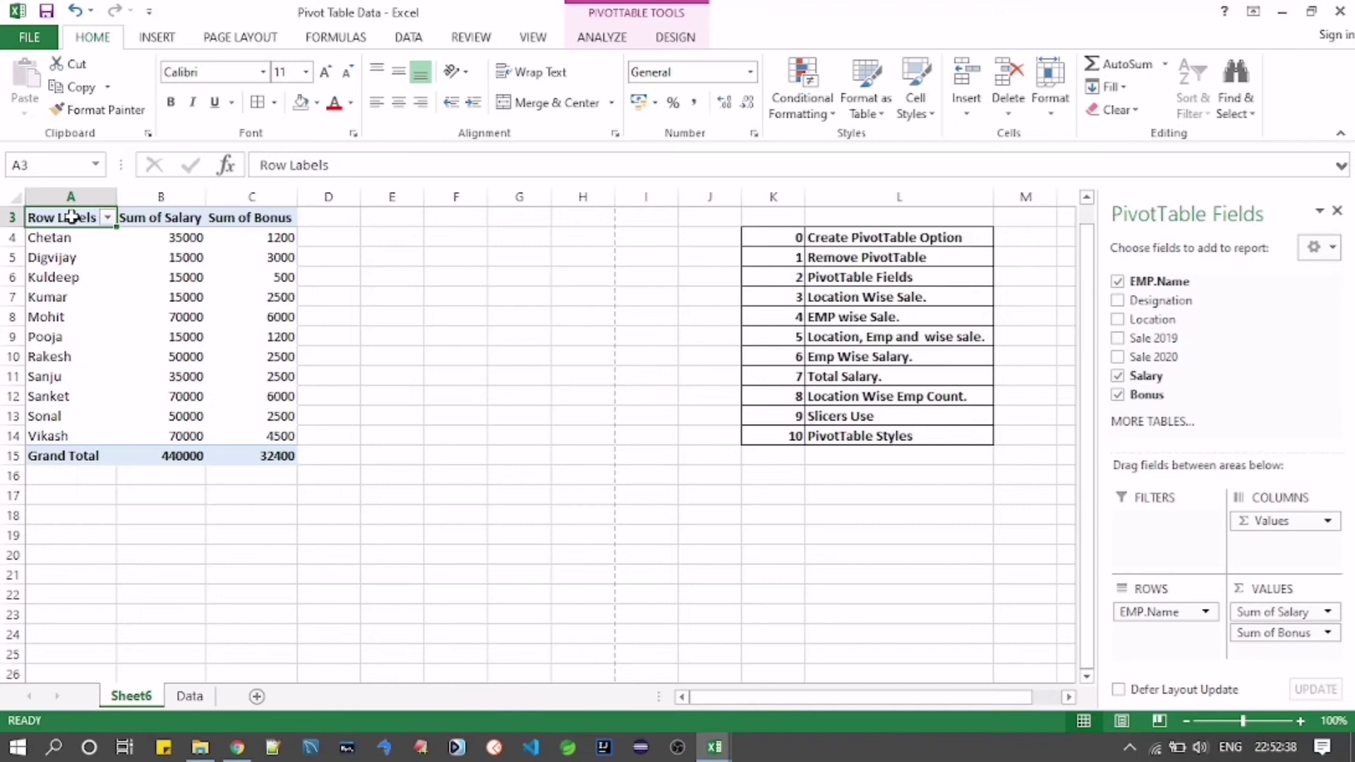
click(1159, 412)
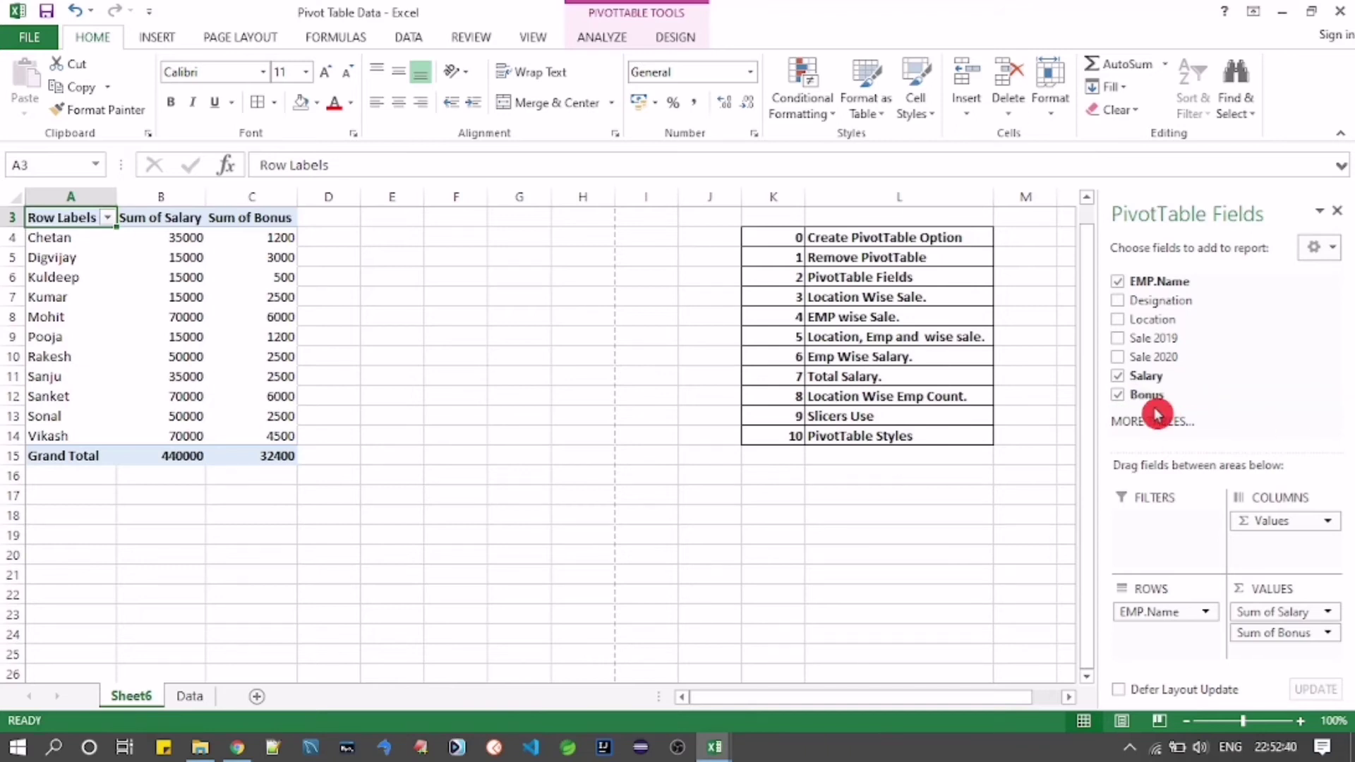
click(187, 696)
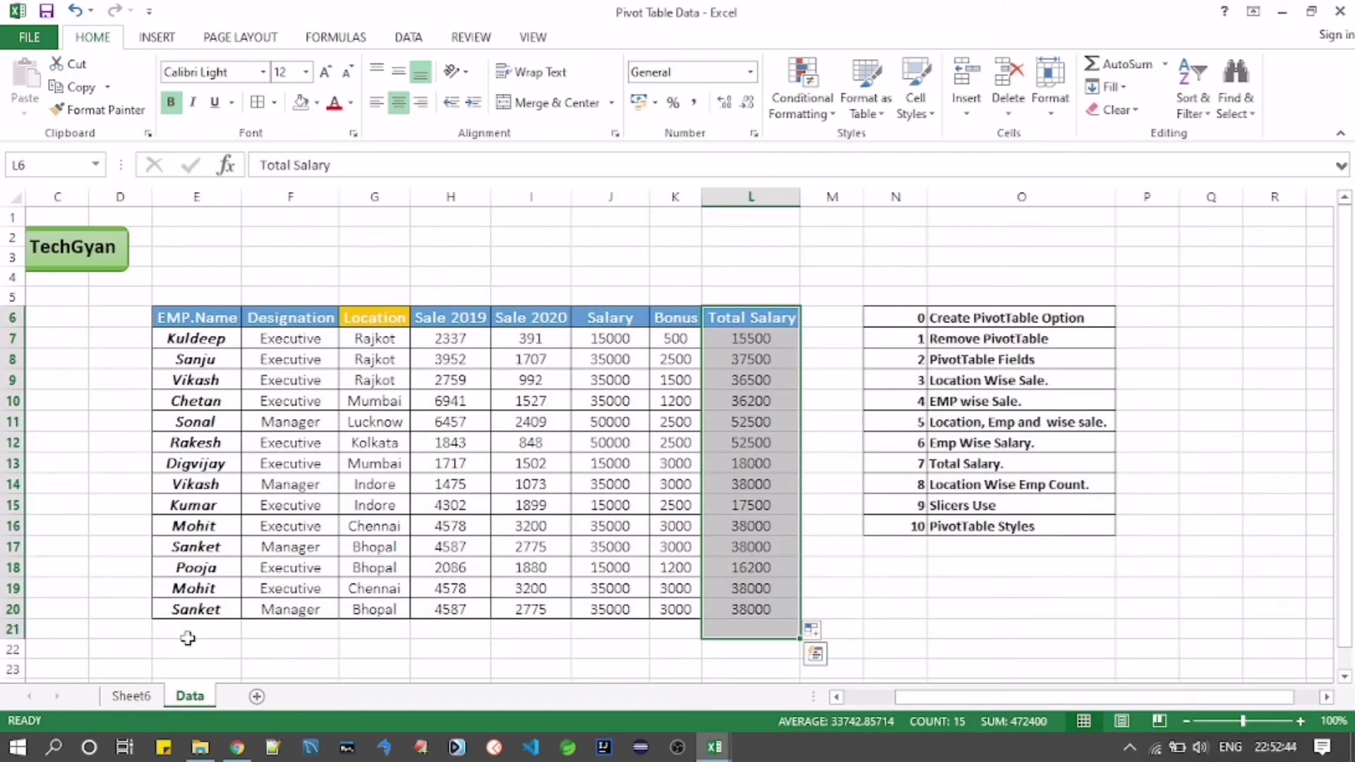
click(136, 697)
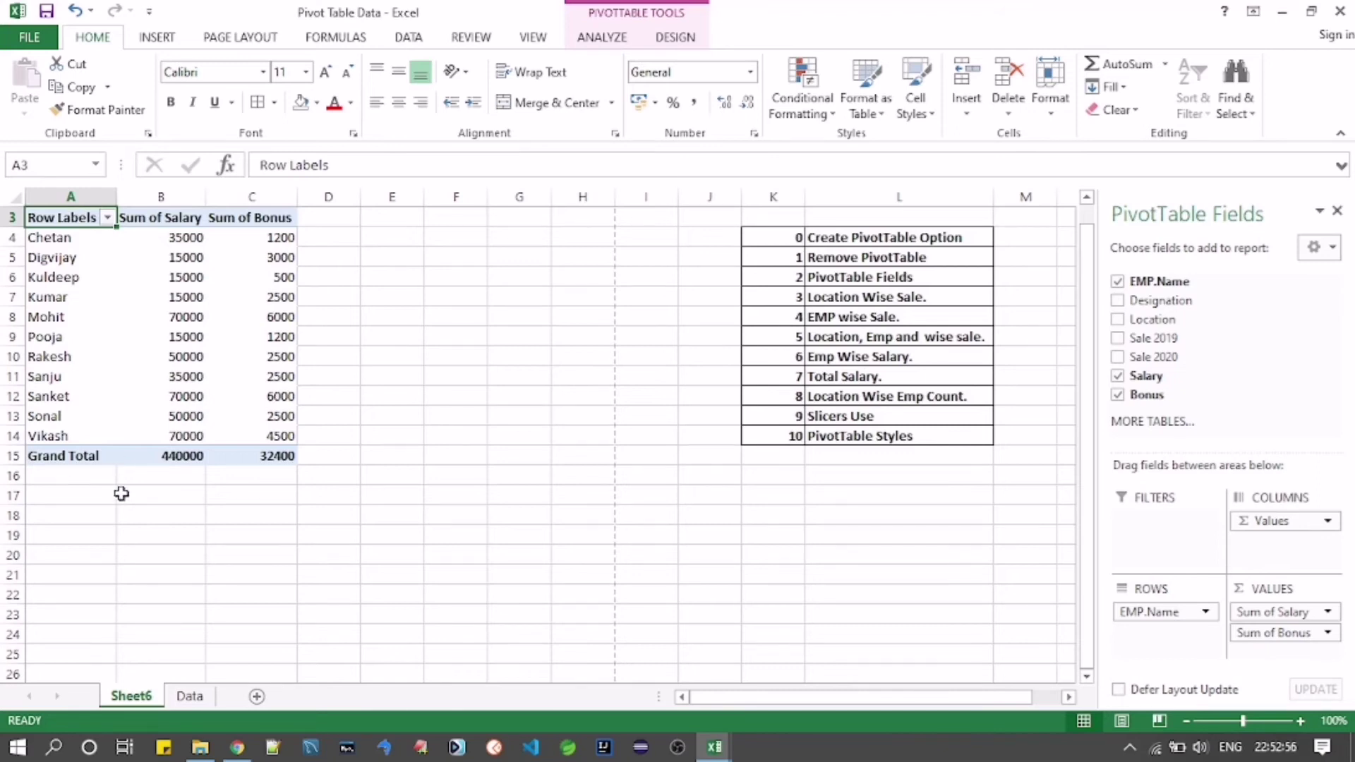
click(189, 696)
click(750, 198)
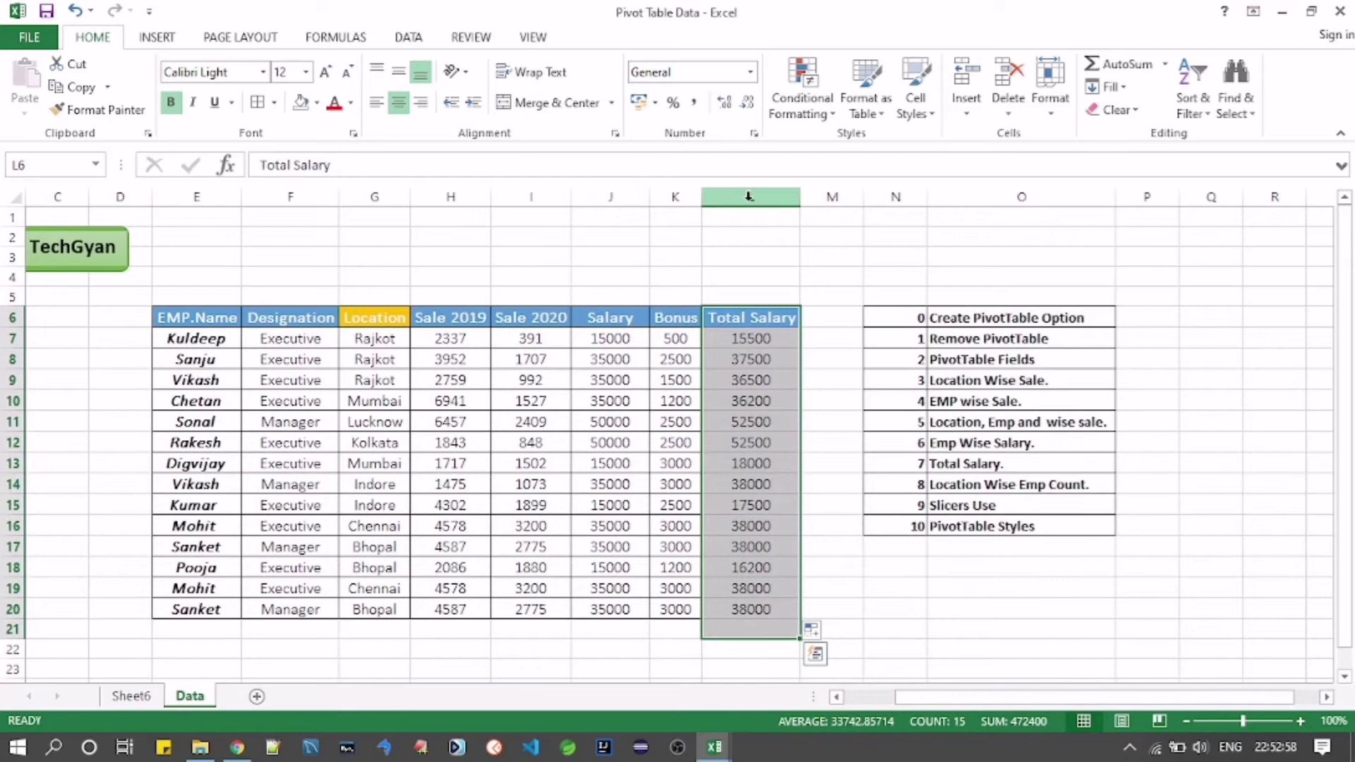
click(5, 629)
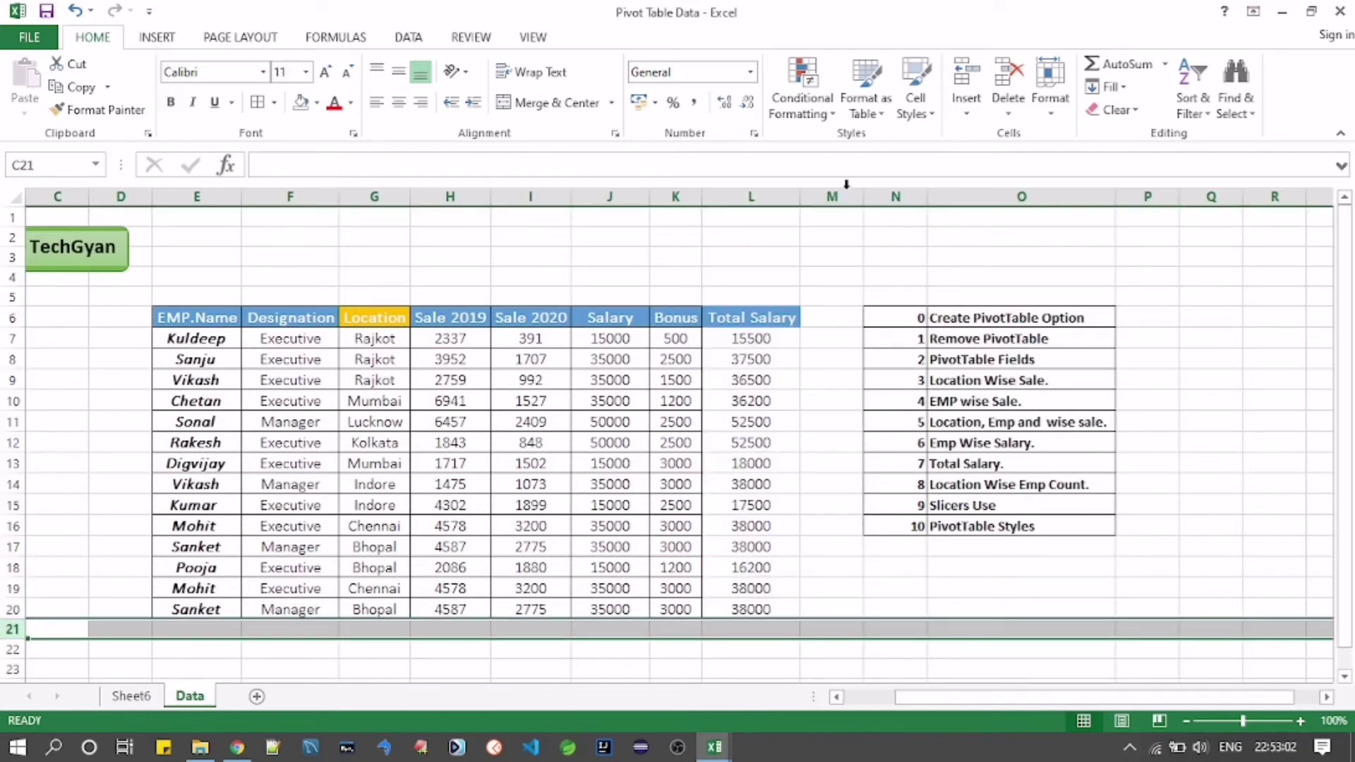
click(816, 189)
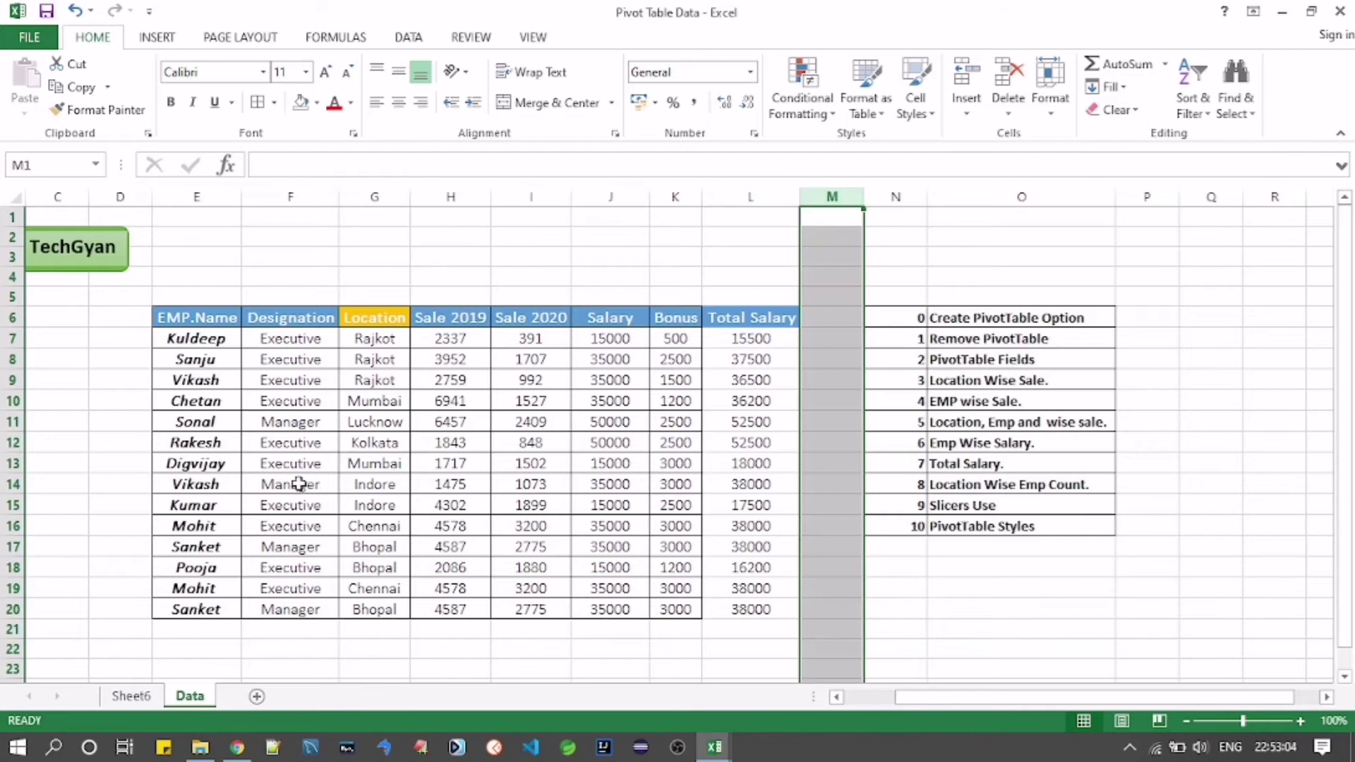
click(4, 629)
click(7, 649)
click(8, 669)
click(127, 696)
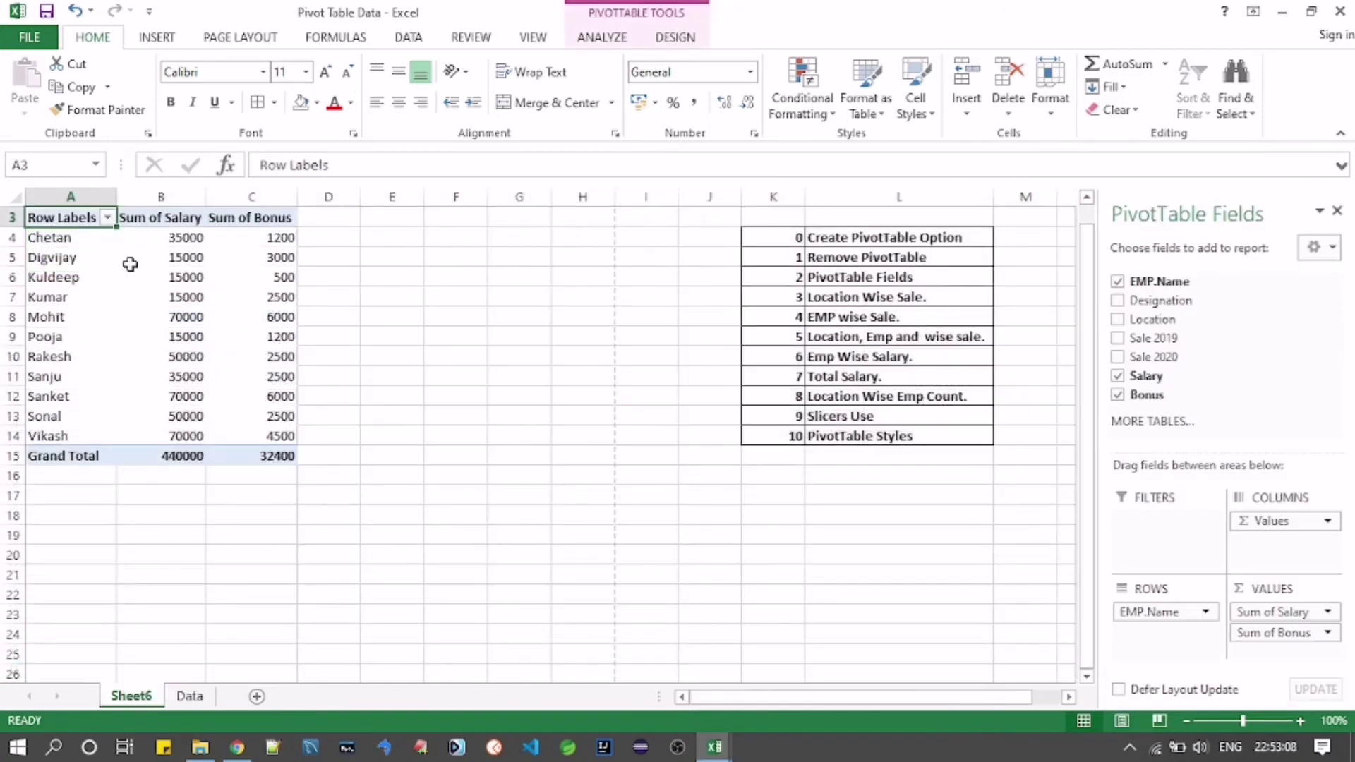
Step: Compare the available tools with a cell outside and inside the Sheet6 PivotTable selected, and show the PivotTable analysis tools
mouse_move(144, 243)
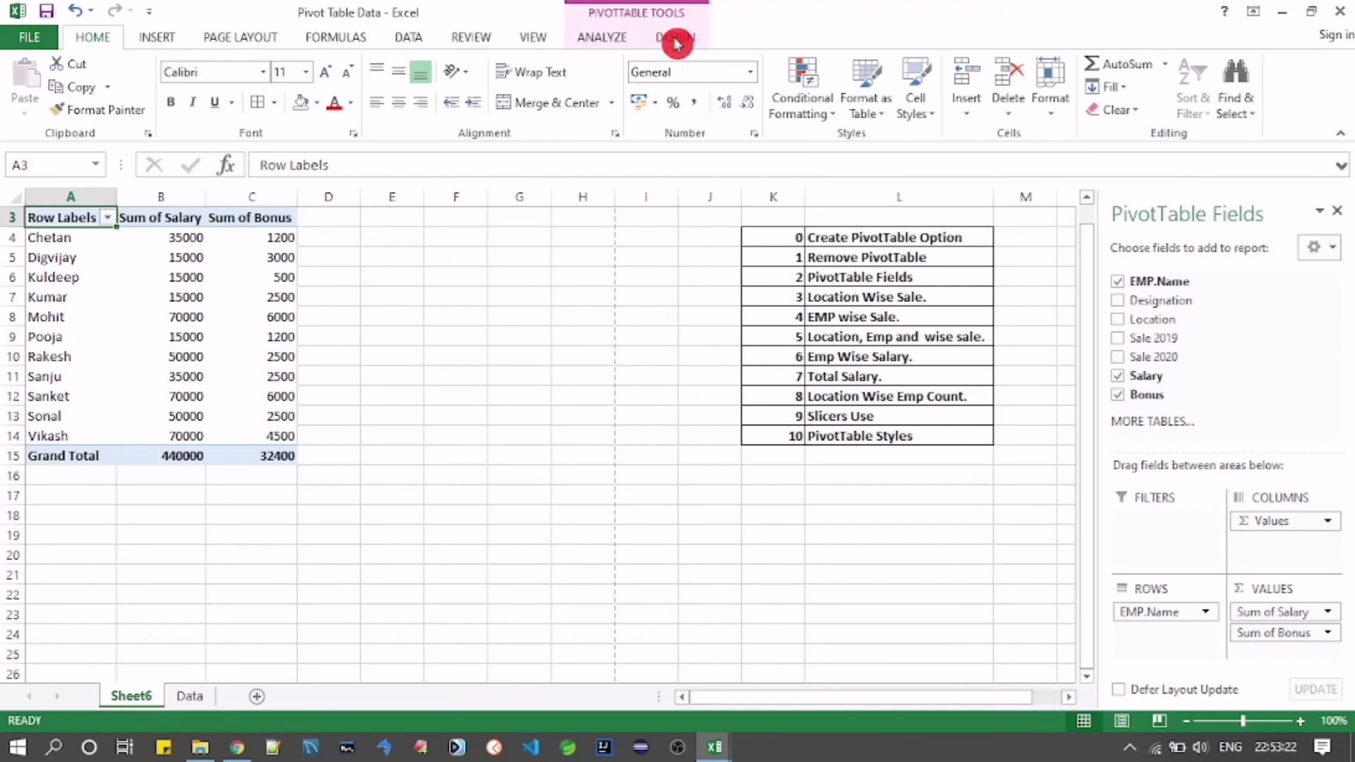
click(381, 300)
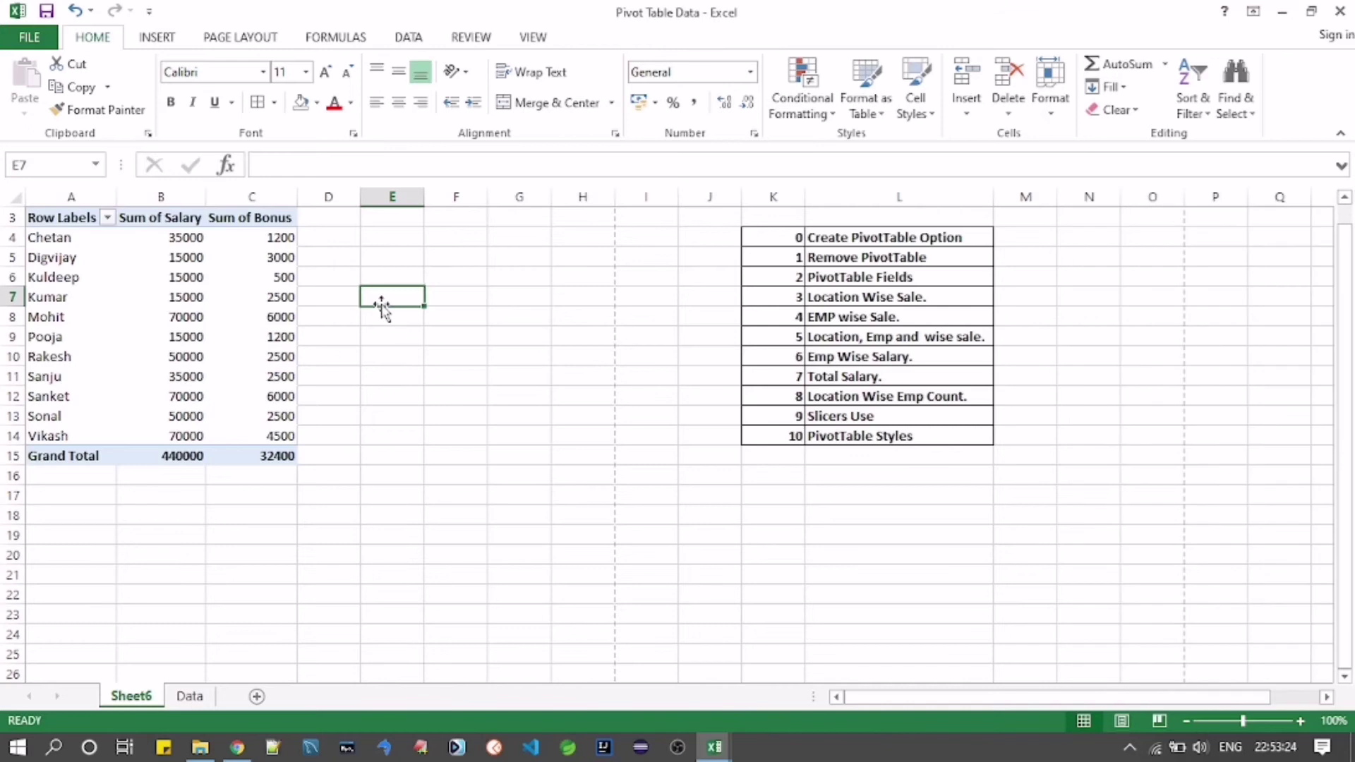
click(470, 357)
click(584, 355)
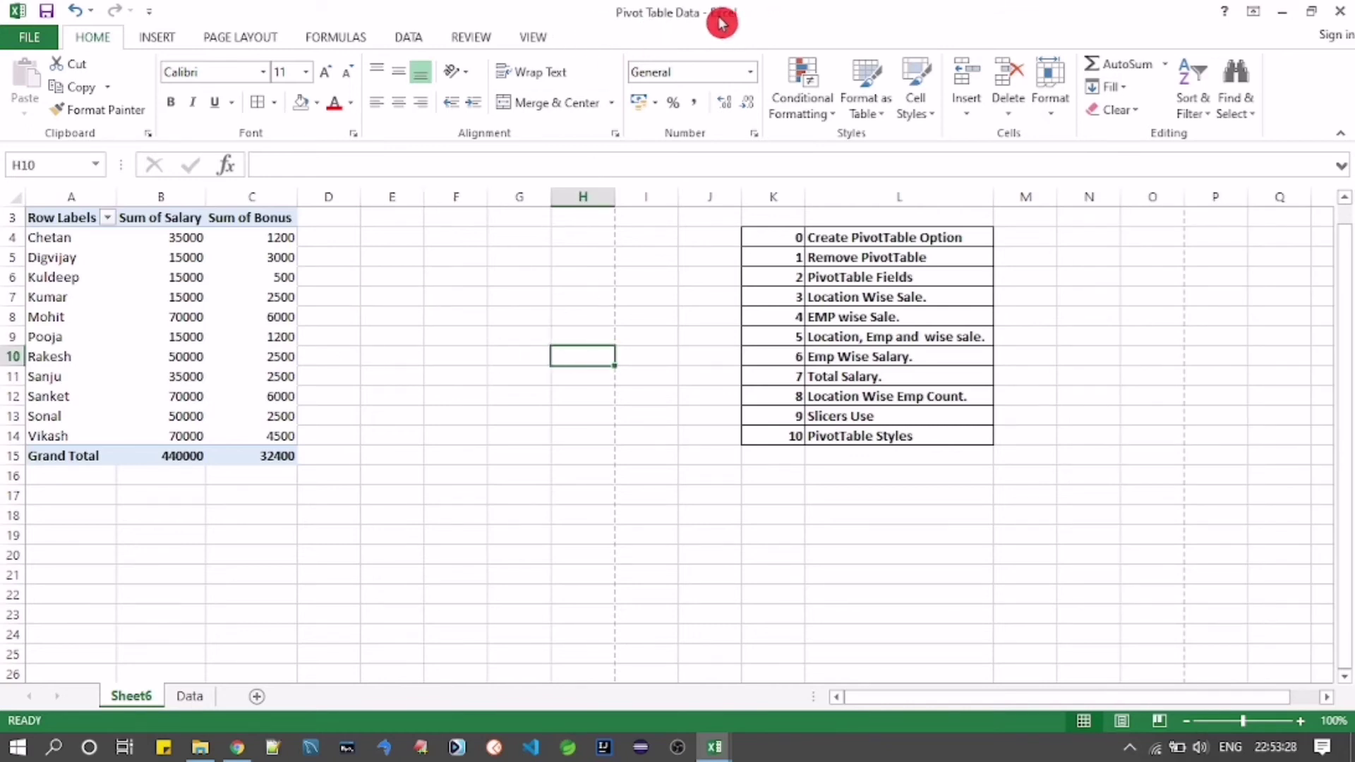
click(69, 219)
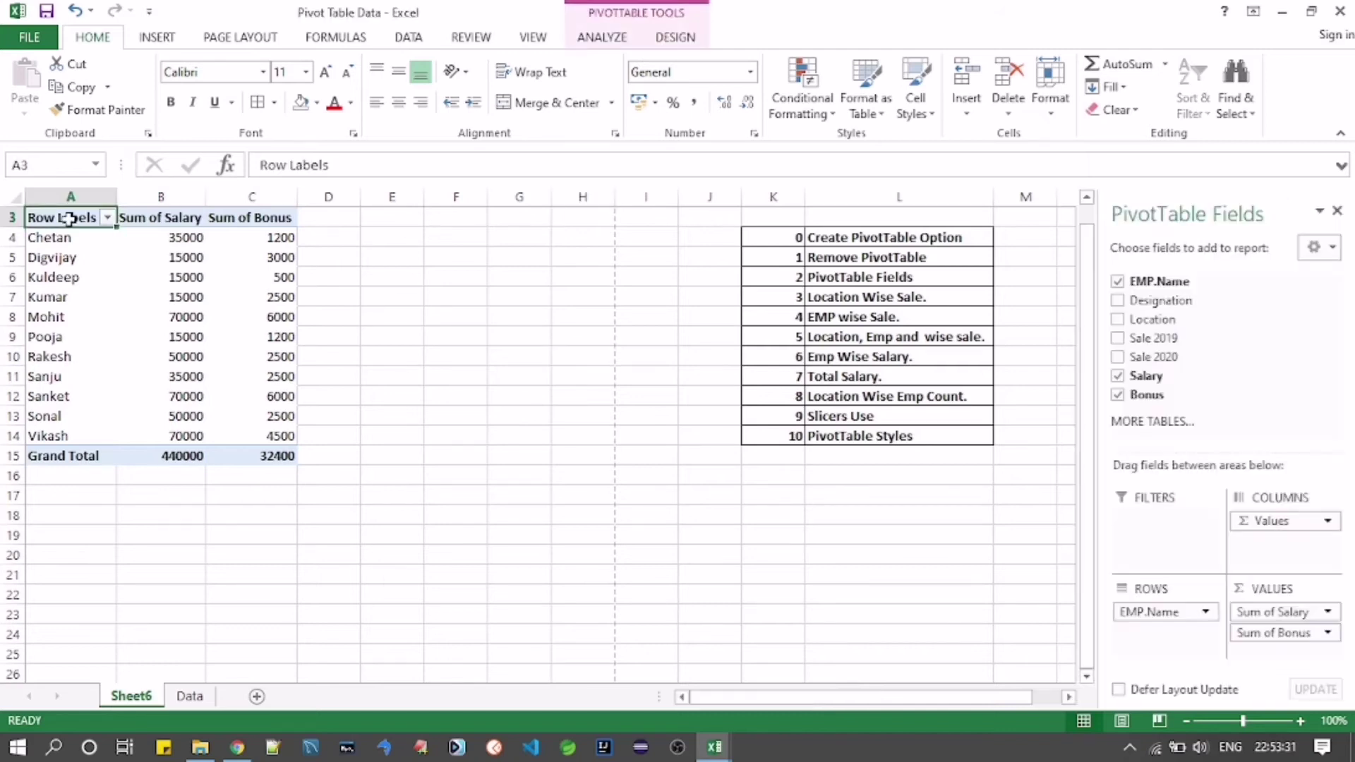
click(602, 42)
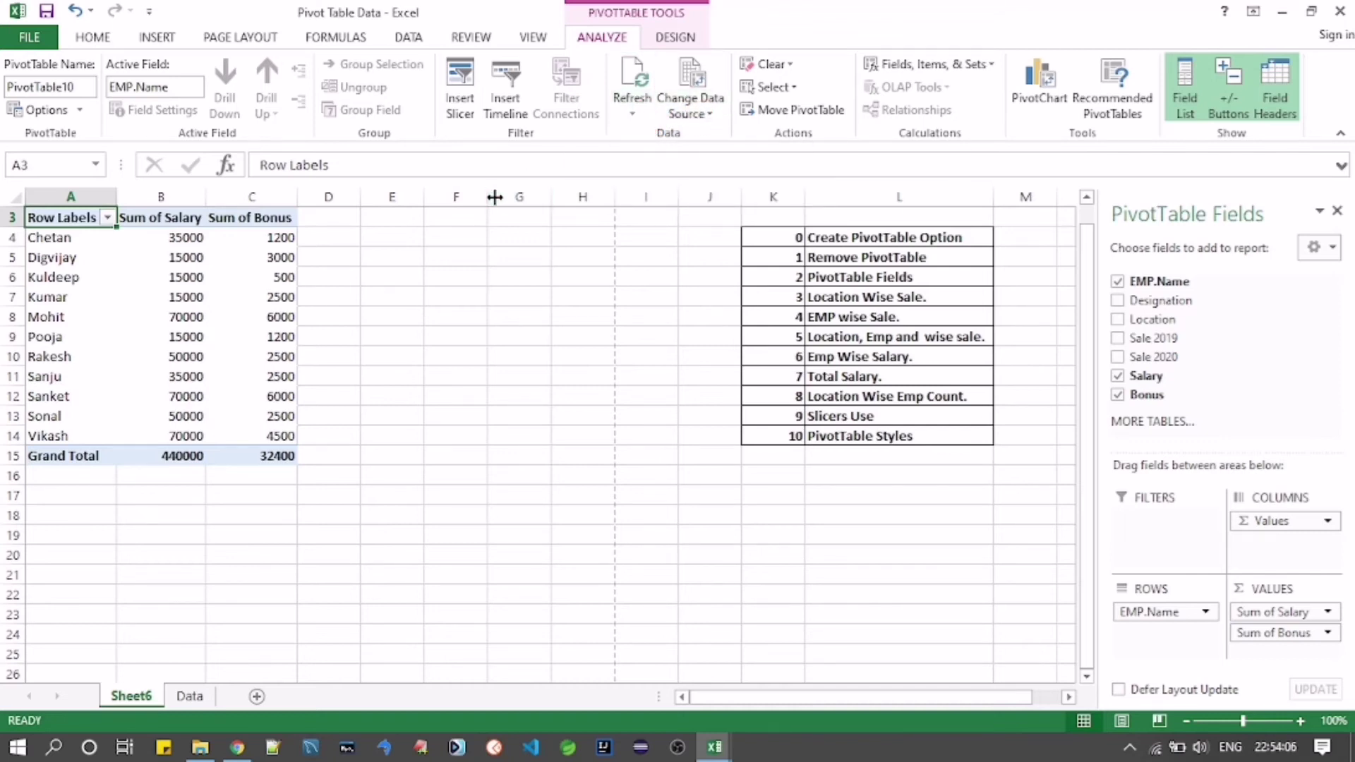
Step: Shorten the employee name in E7 of the Data sheet to its last four letters and capitalise the first one
click(190, 696)
drag(201, 316, 669, 609)
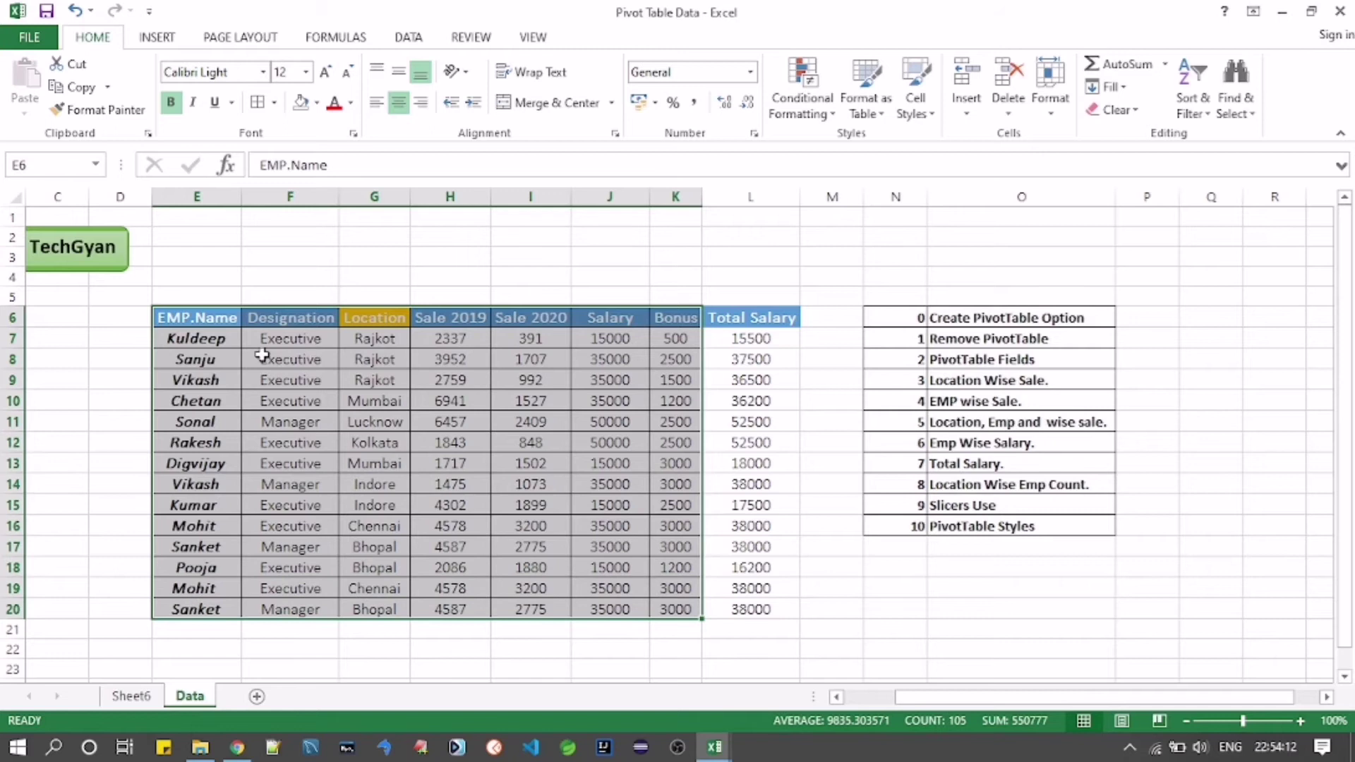
click(192, 330)
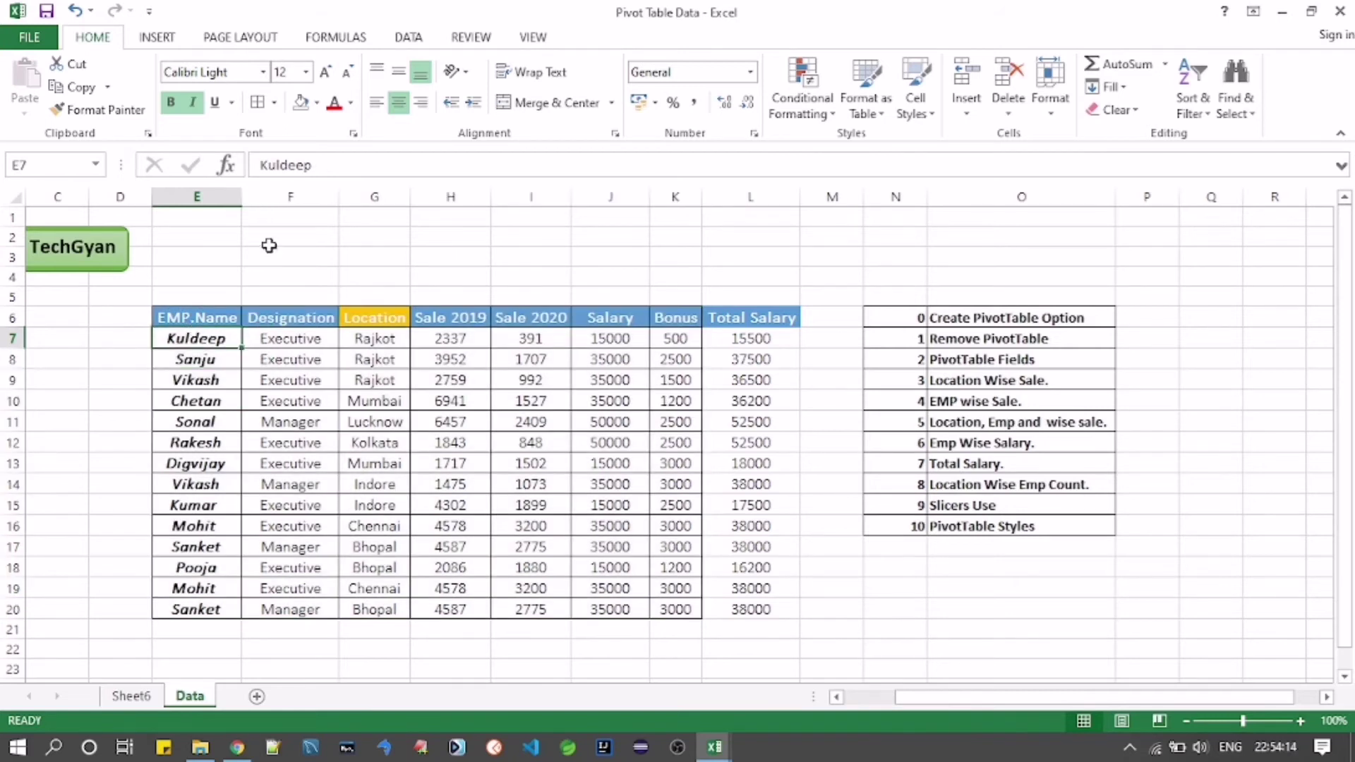
click(281, 164)
key(BackSpace)
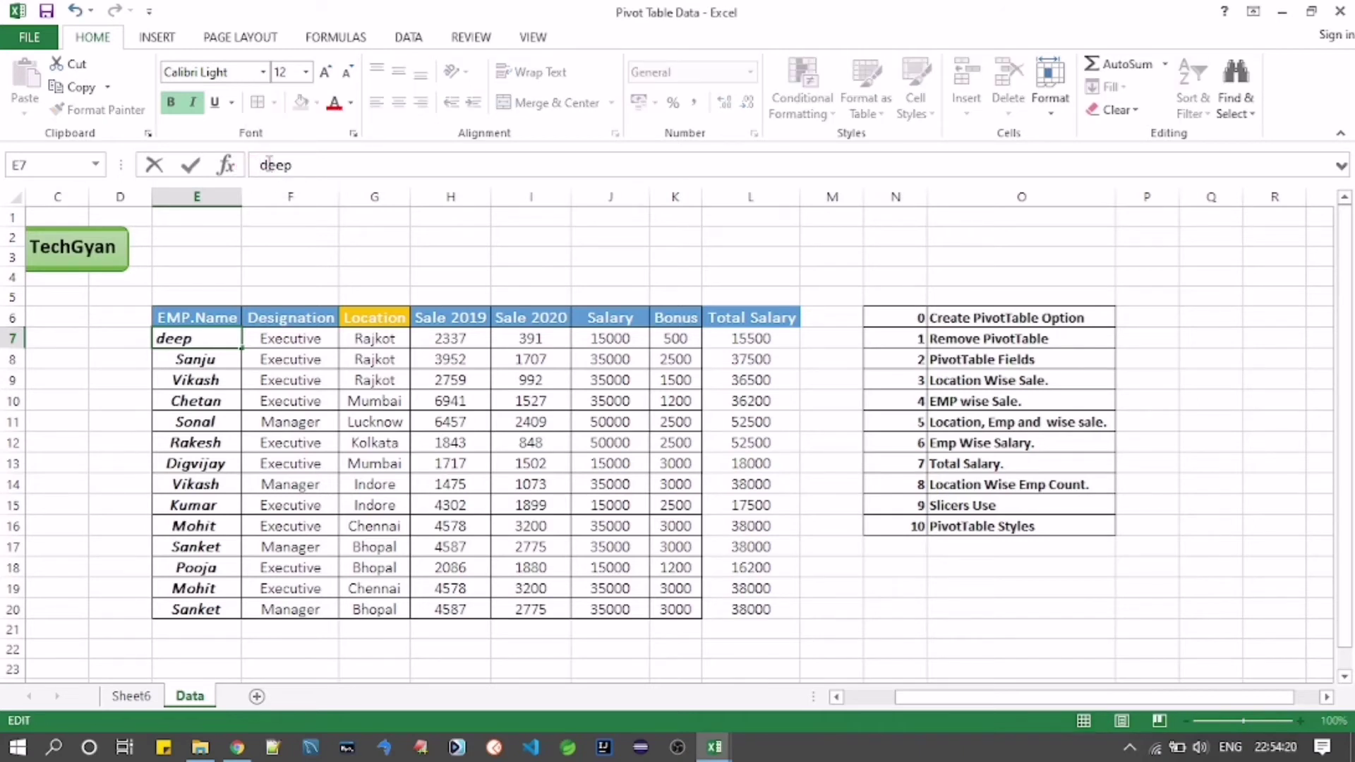
key(Delete)
text(D)
click(214, 394)
click(203, 305)
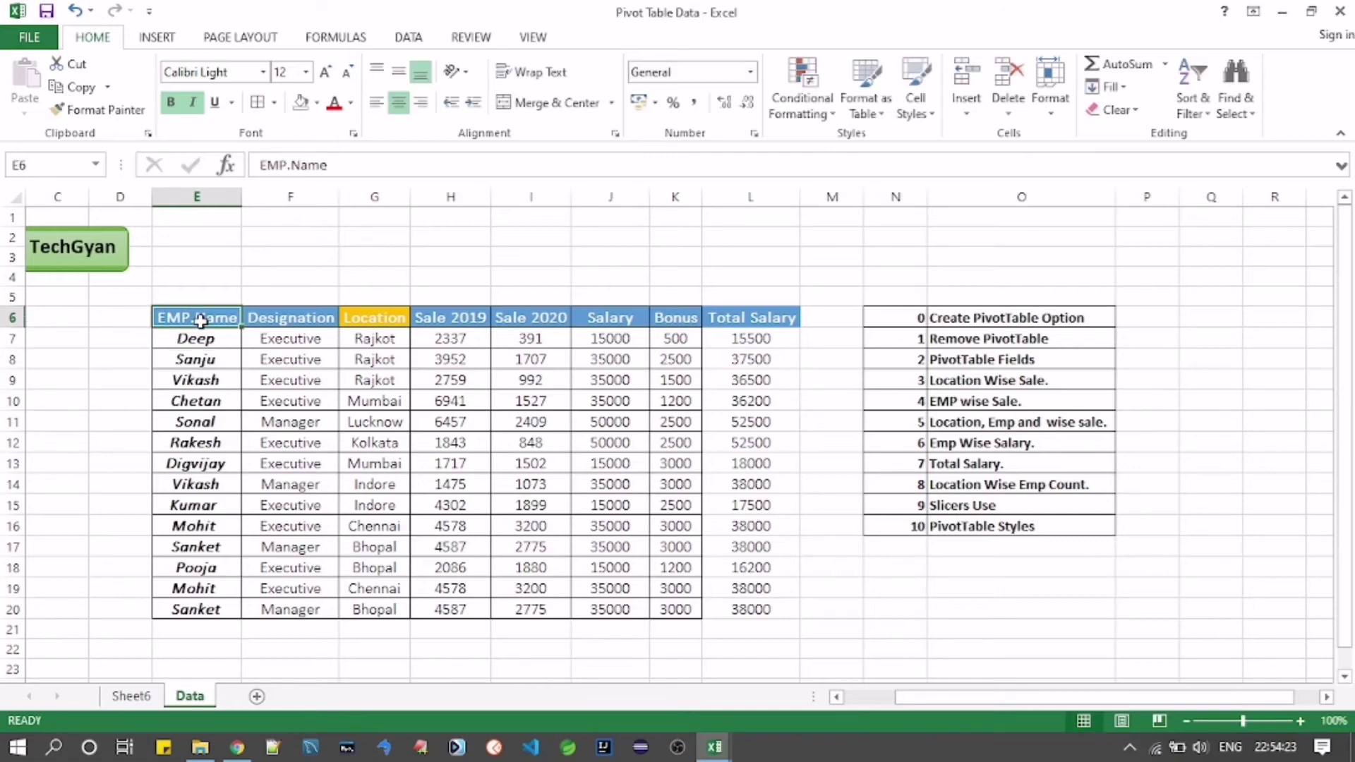
Step: Change the location in G7 to Pune and select the original source range E6:K20
click(372, 340)
text(Pune)
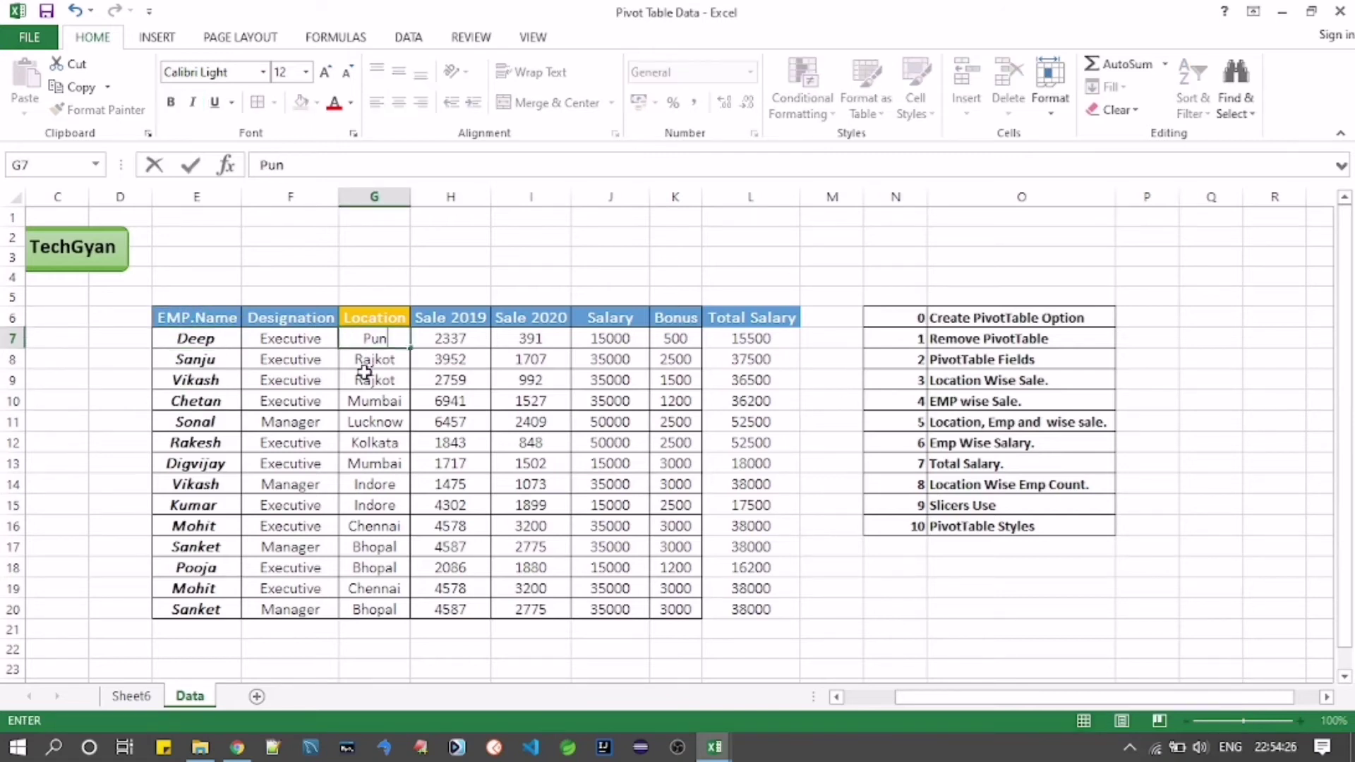
click(401, 374)
drag(212, 319, 678, 604)
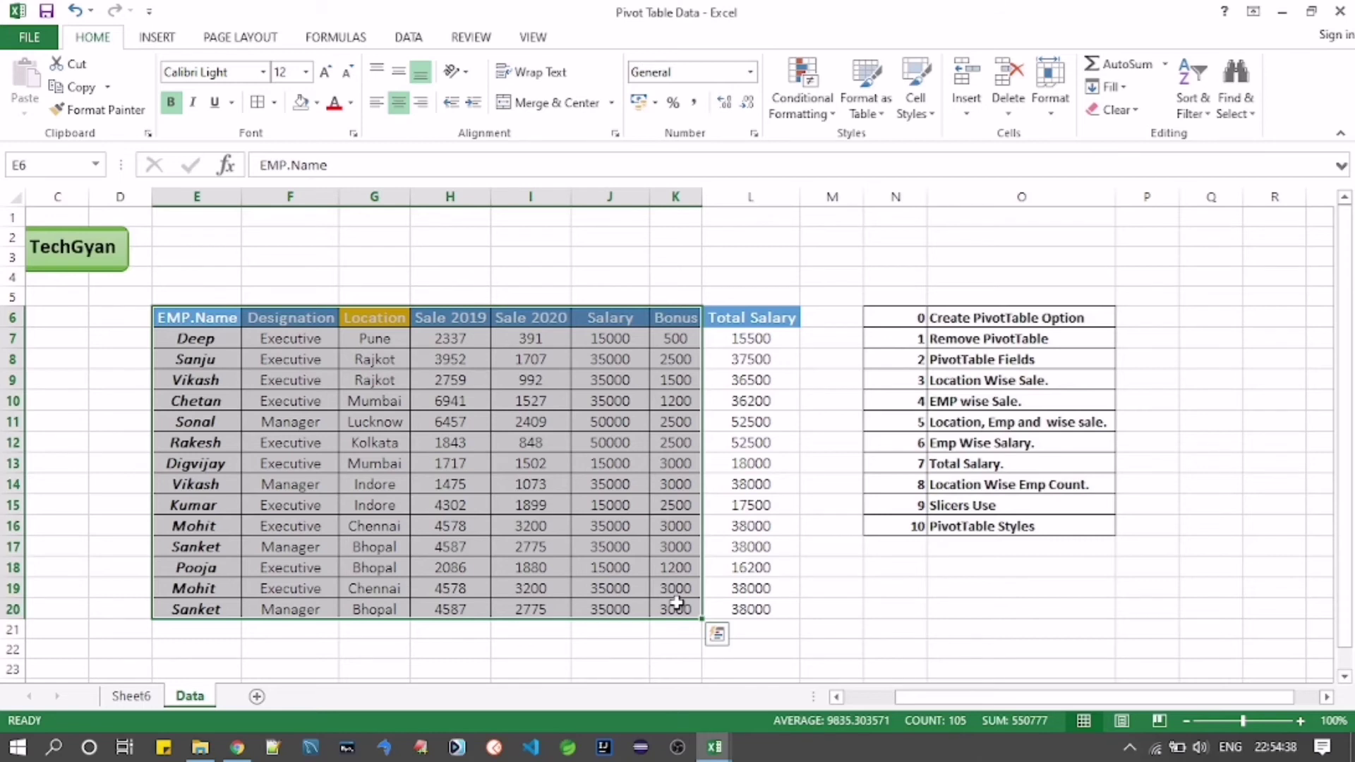
Step: Refresh the PivotTable on Sheet6 from the edited source data and undo the refresh
click(141, 699)
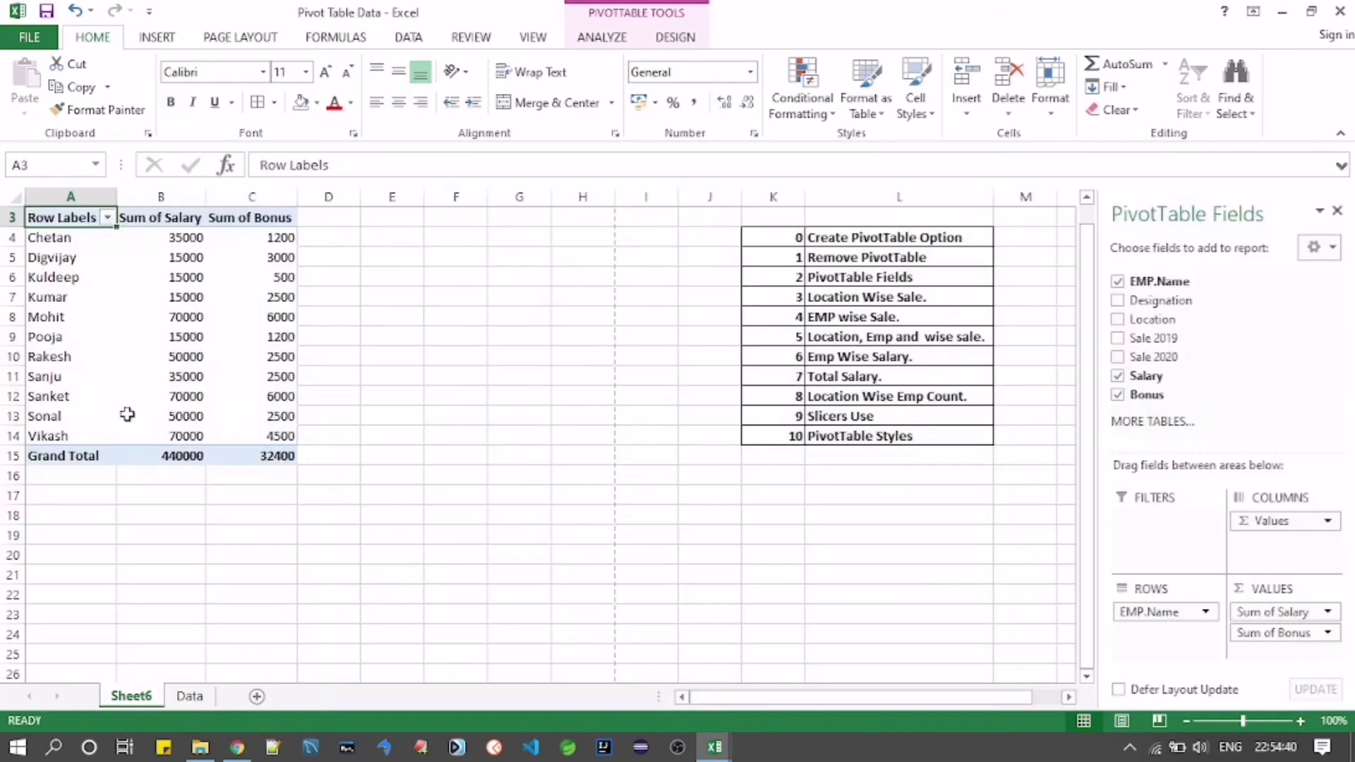
click(604, 39)
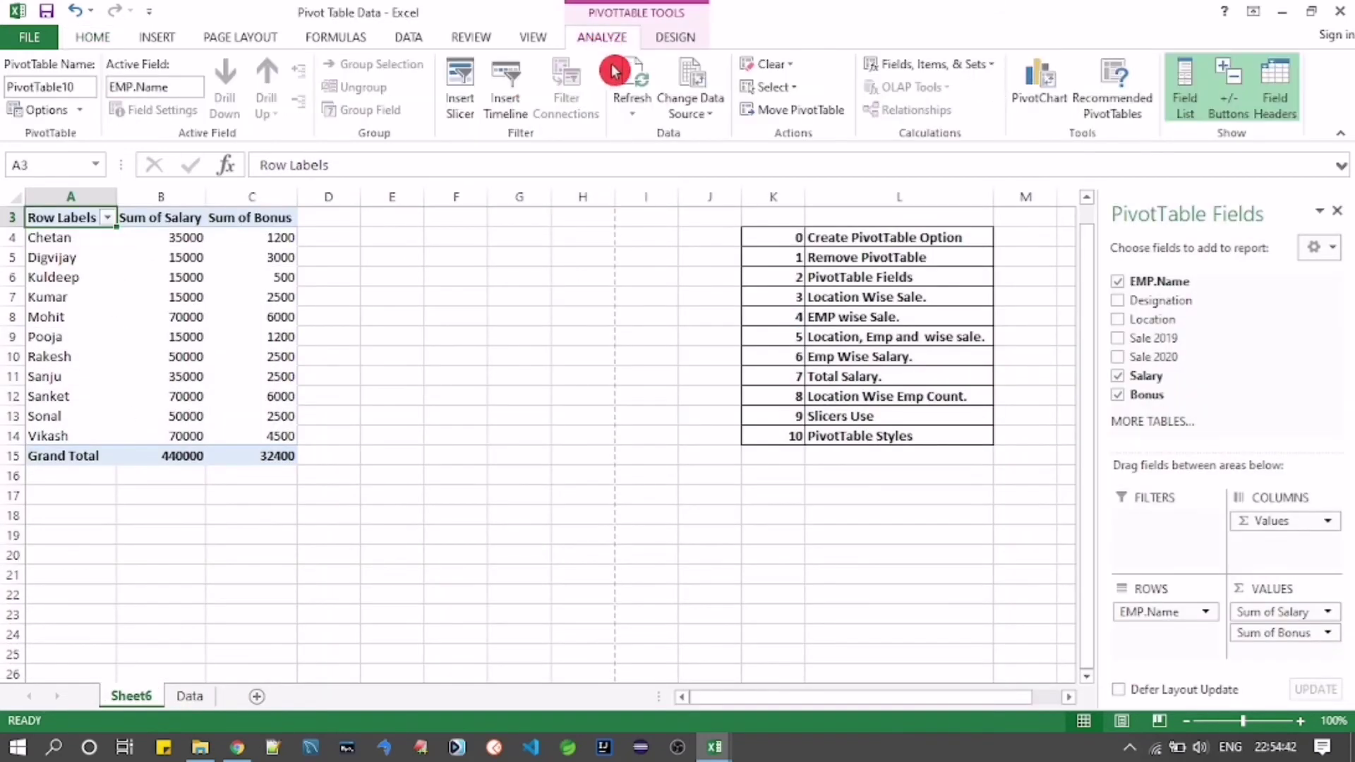
click(639, 114)
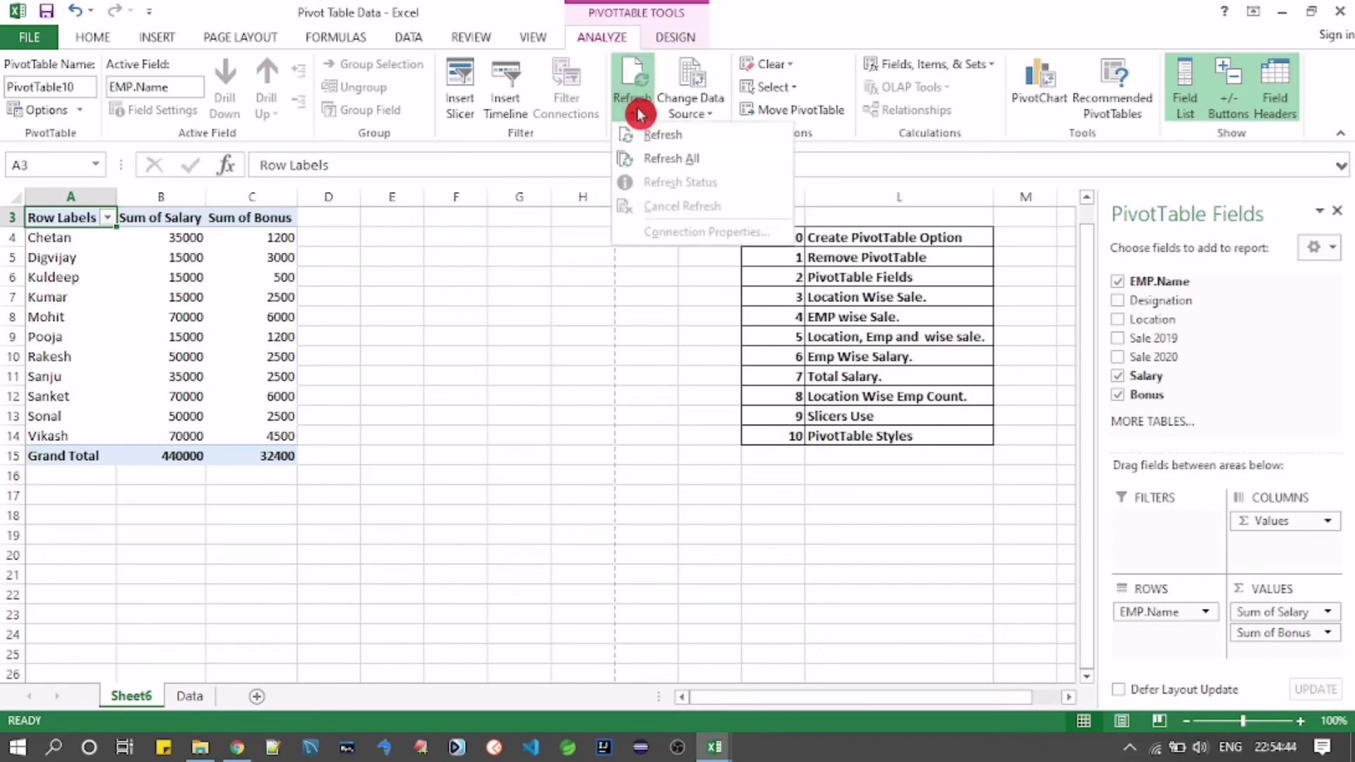
click(652, 138)
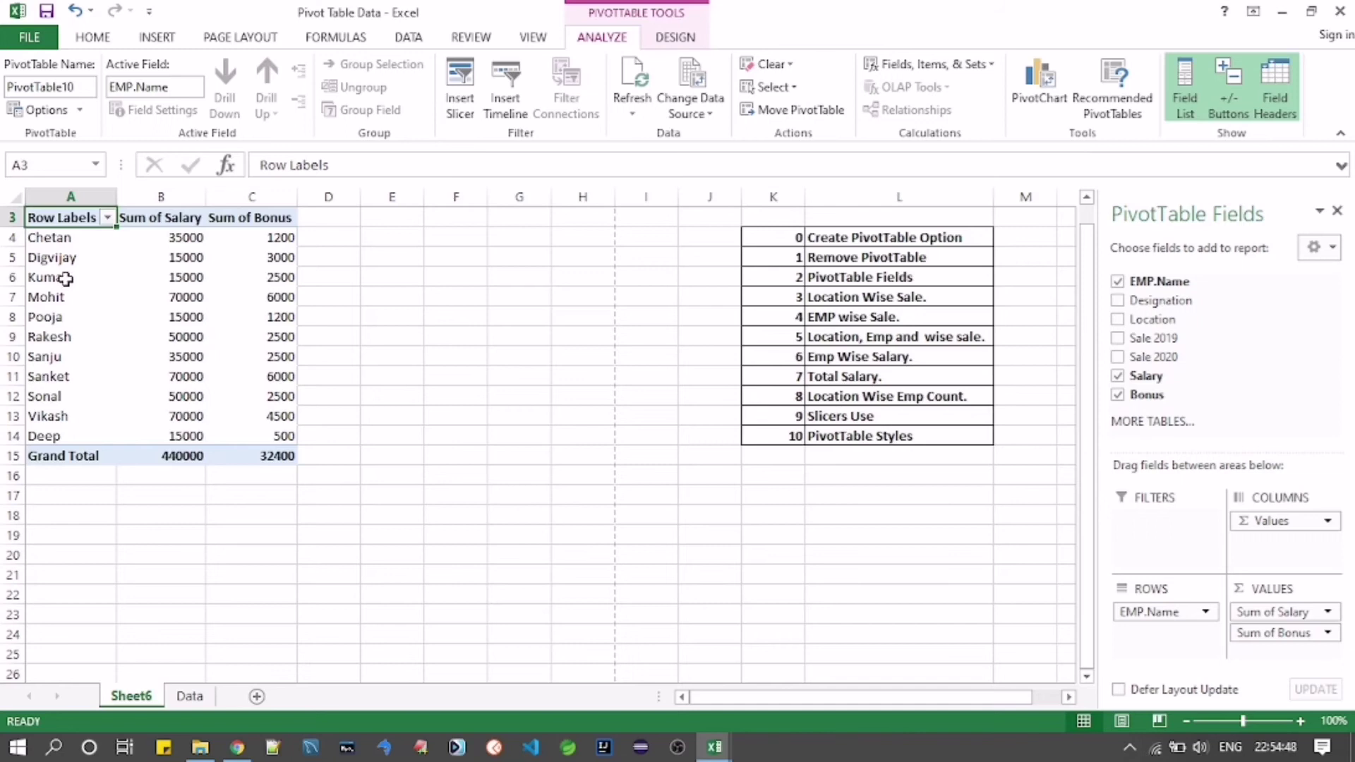
key(ctrl+z)
Step: Refresh the Sheet6 PivotTable so it takes in the renamed employee, and select that employee's row with its salary and bonus
drag(62, 281, 292, 281)
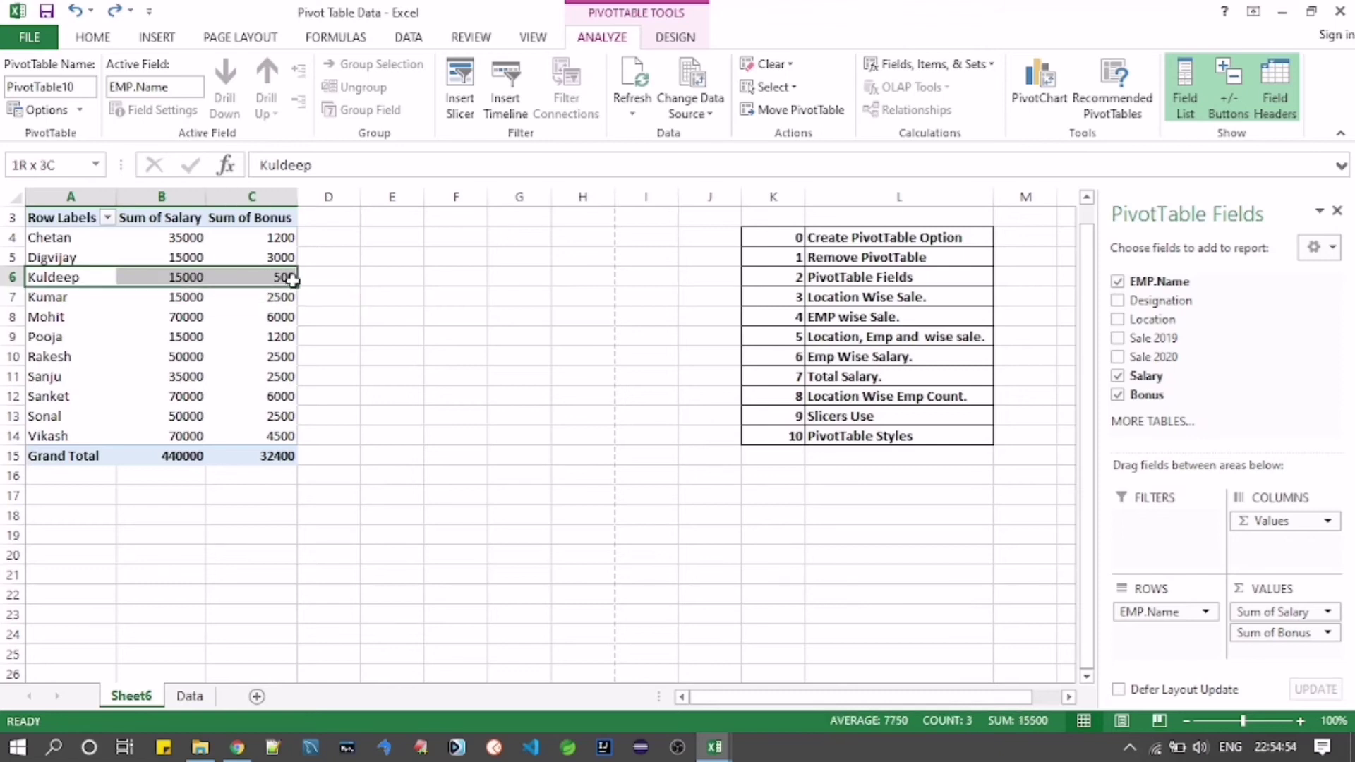
click(640, 106)
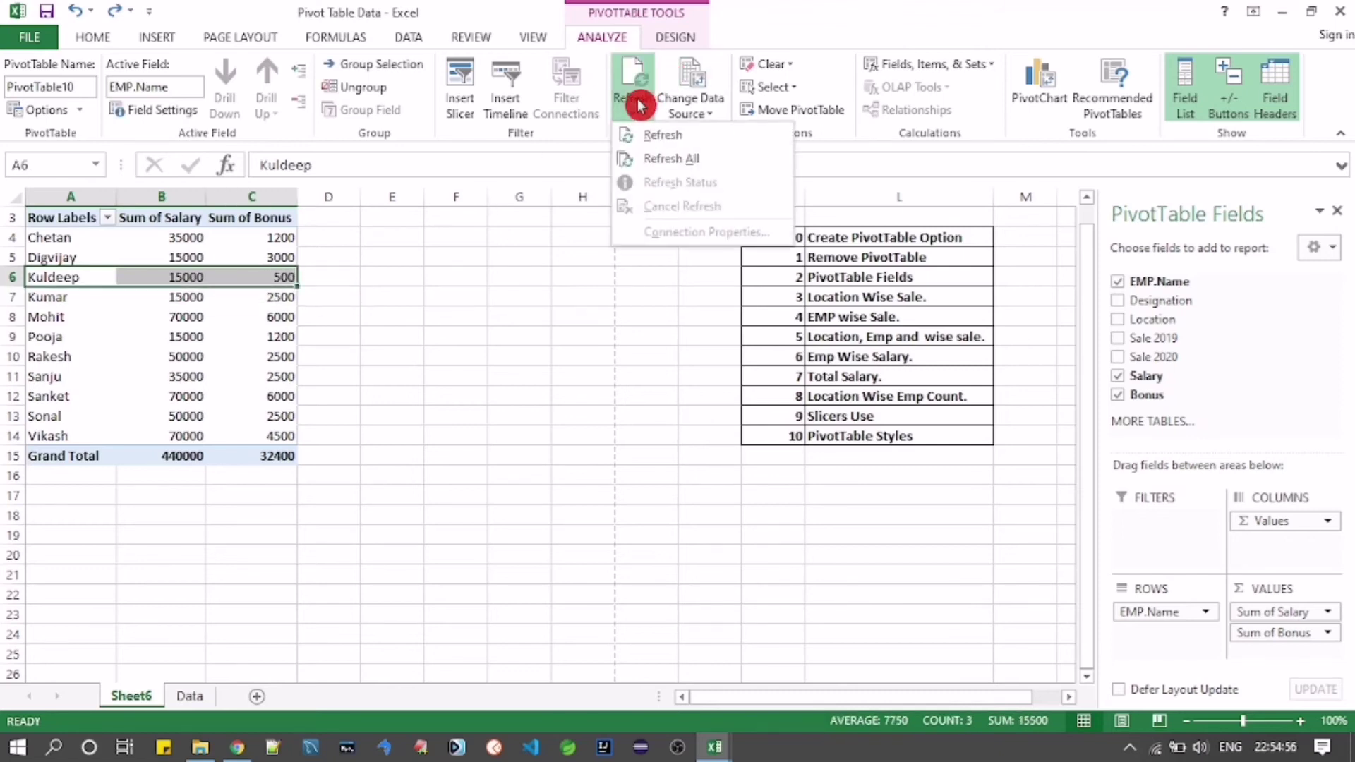
click(648, 139)
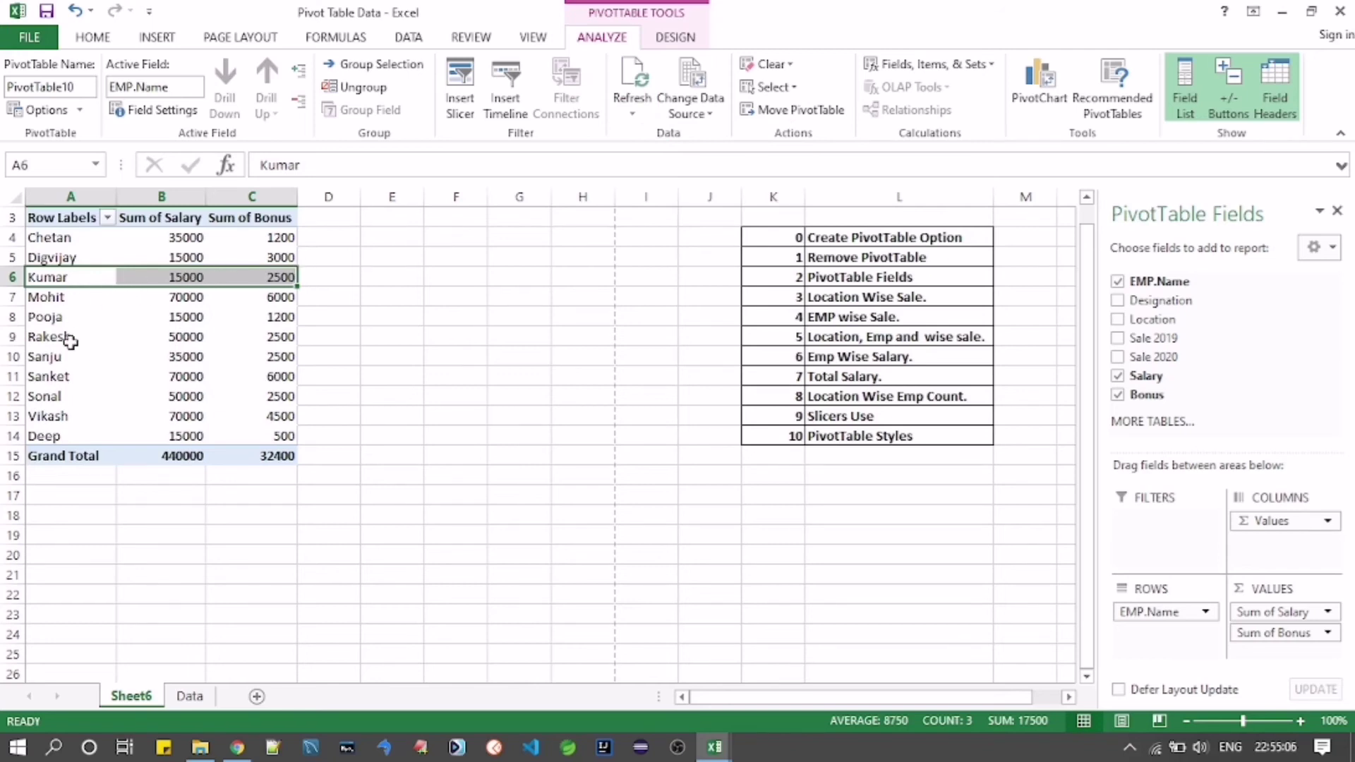
drag(50, 437, 249, 433)
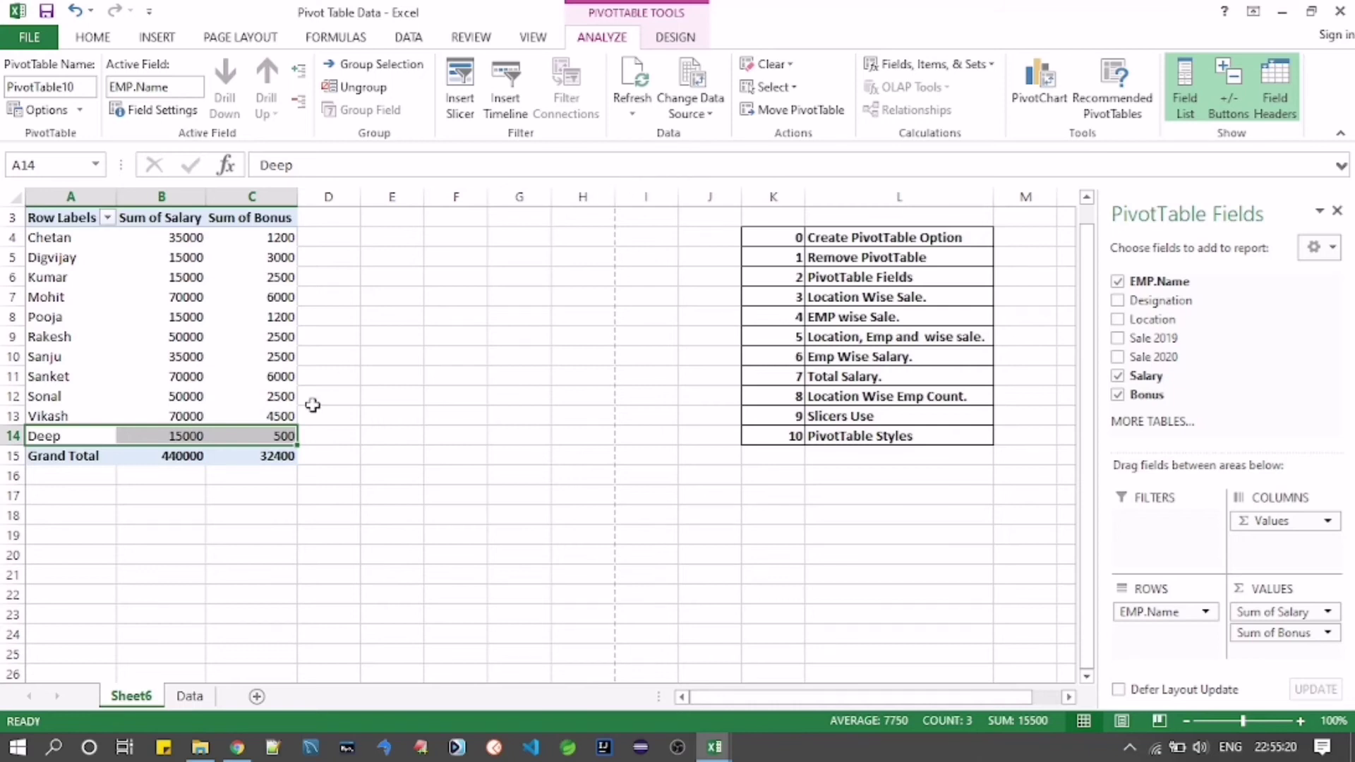
Step: Extend the Sheet6 PivotTable's data source to Data!$E$6:$L$20 so that it includes the Total Salary column
click(188, 698)
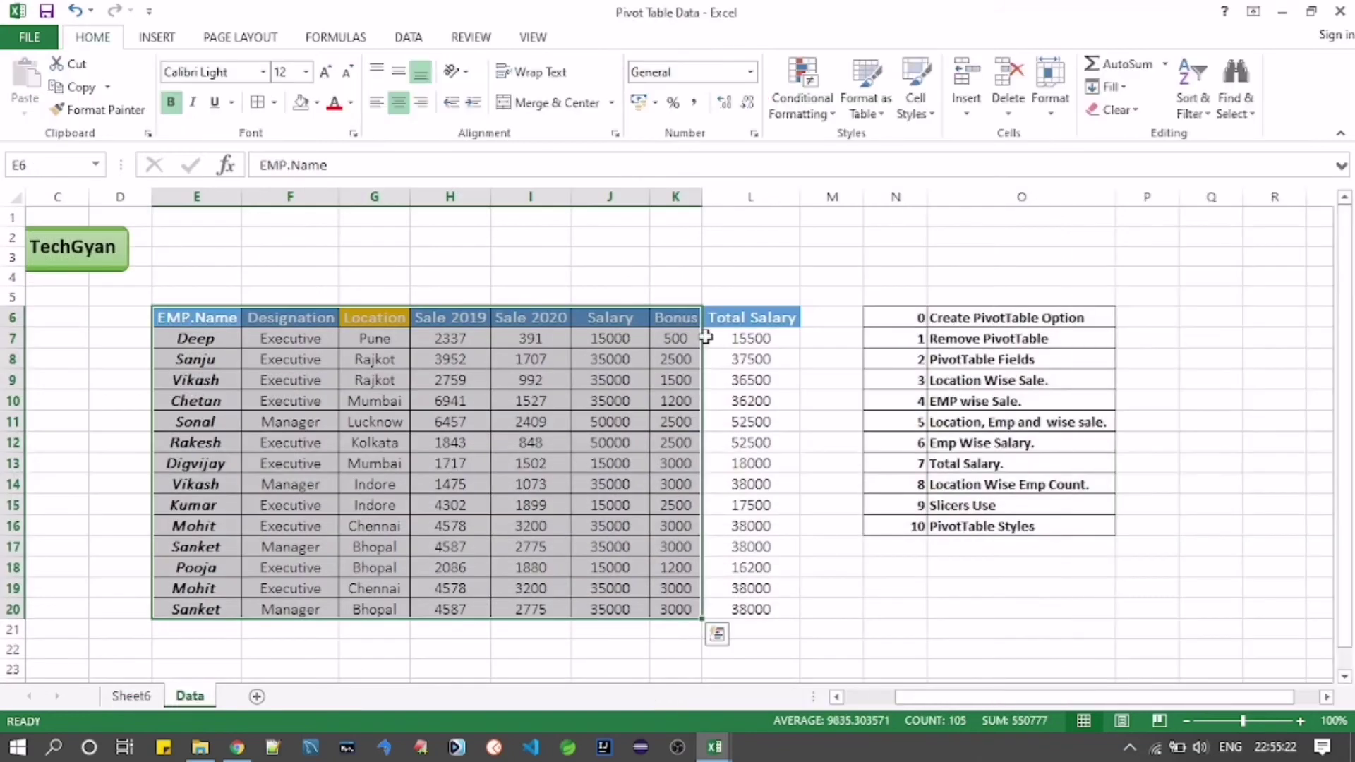
click(750, 197)
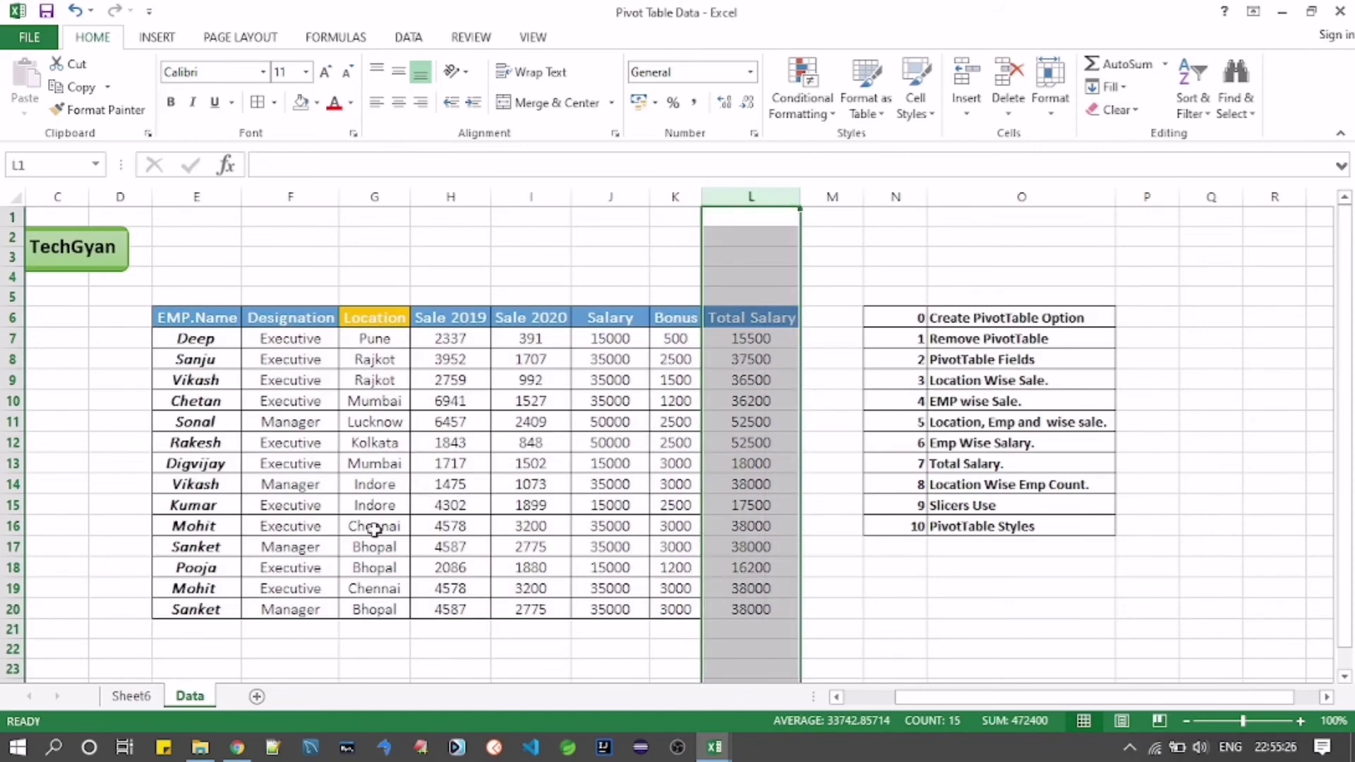
click(124, 702)
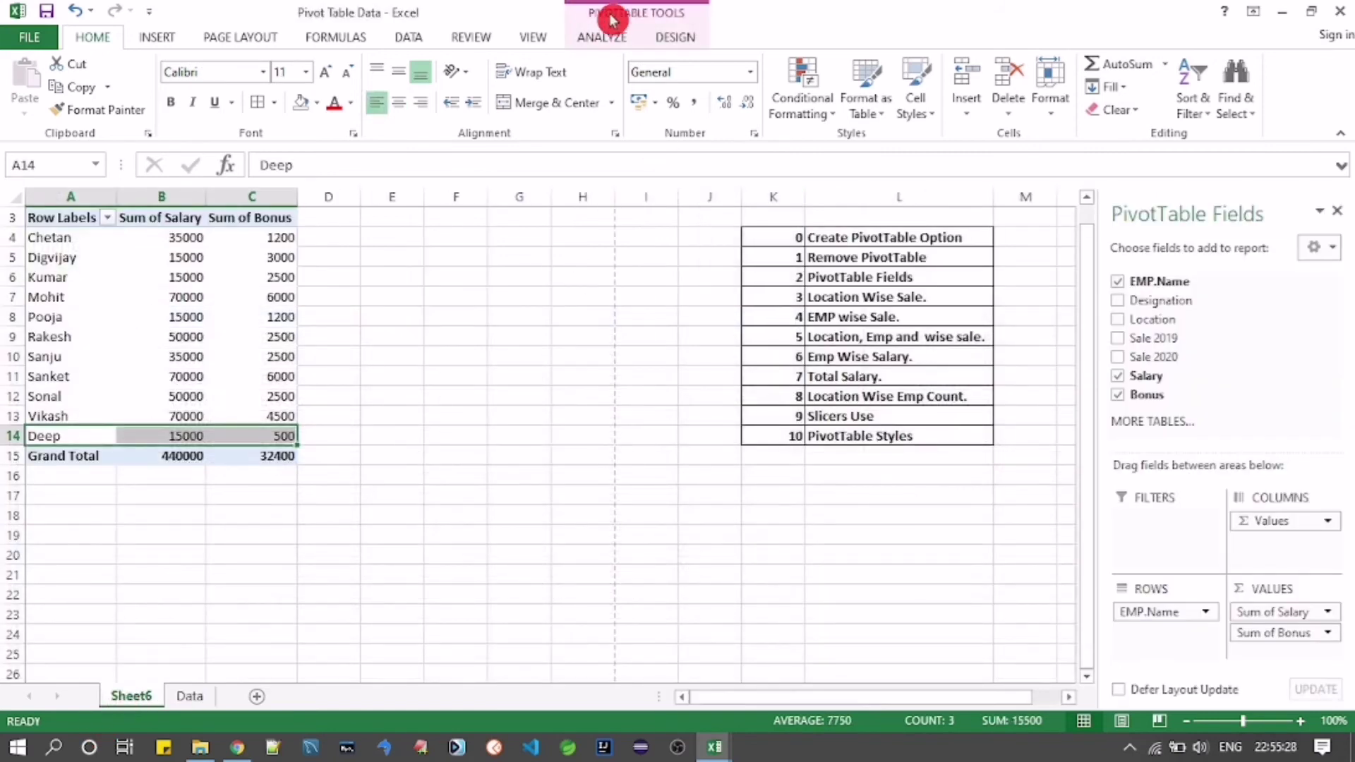
click(601, 34)
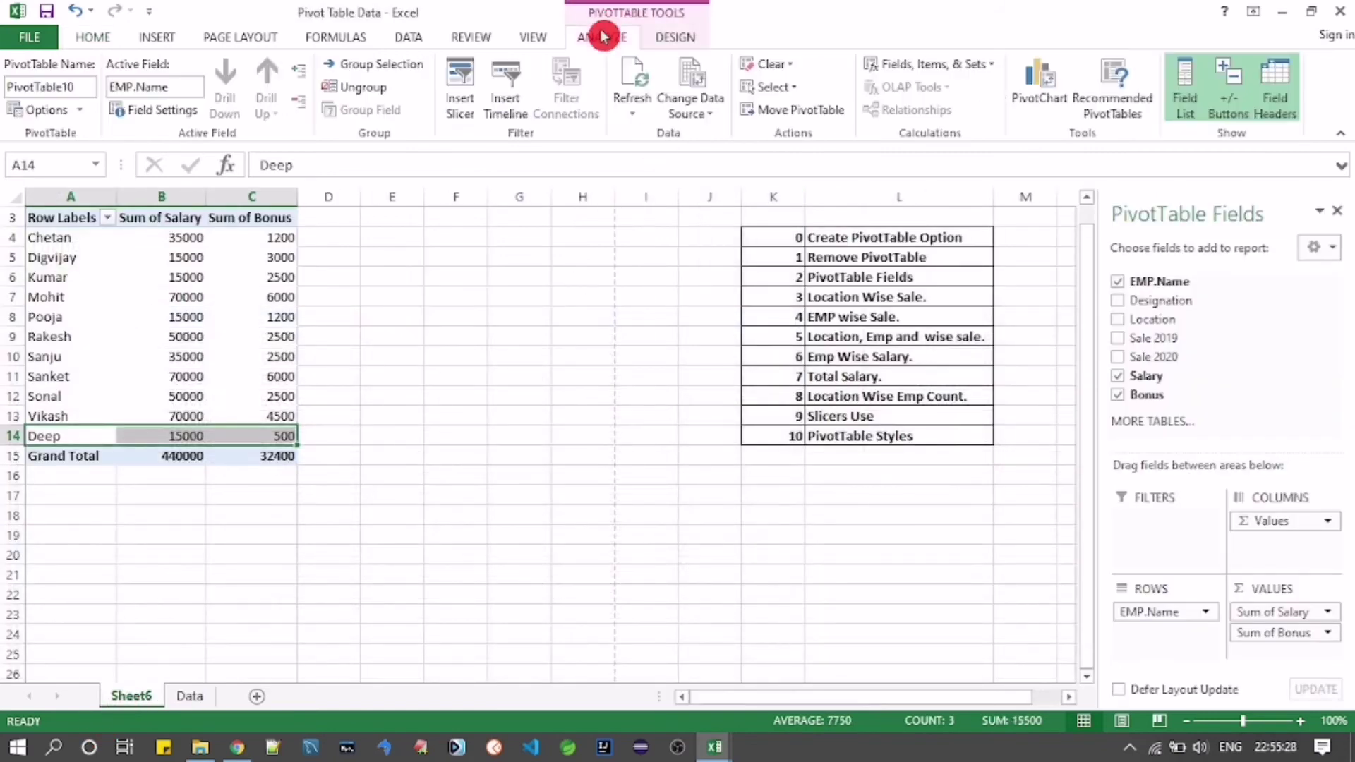
click(693, 116)
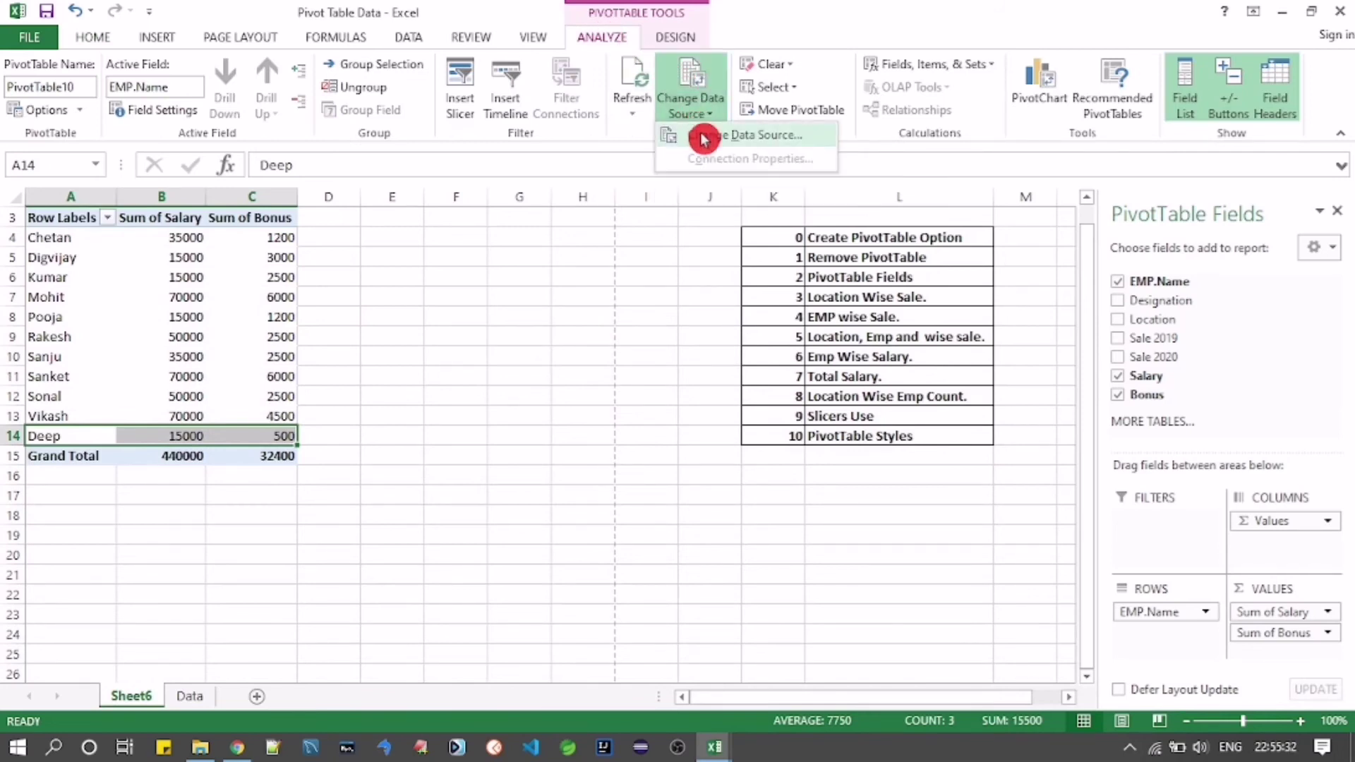
click(700, 133)
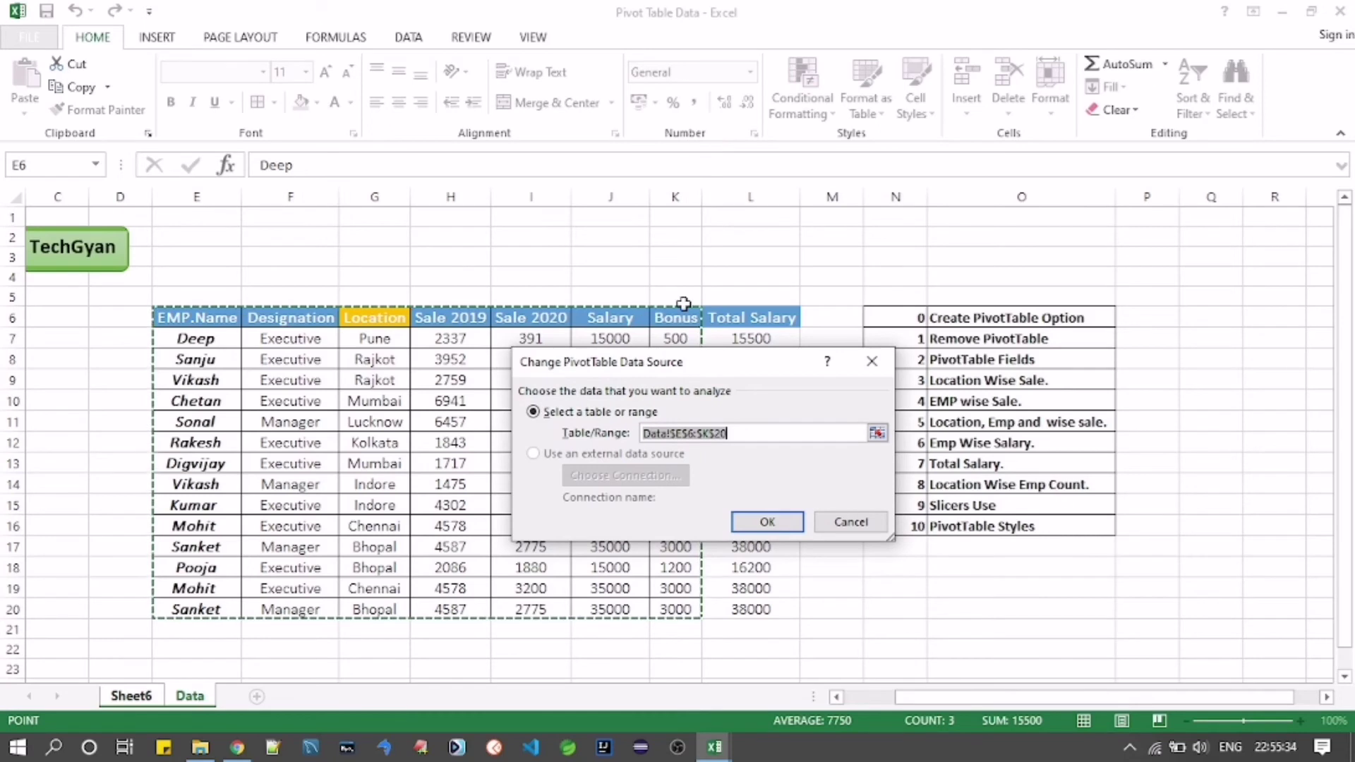
drag(672, 364, 950, 295)
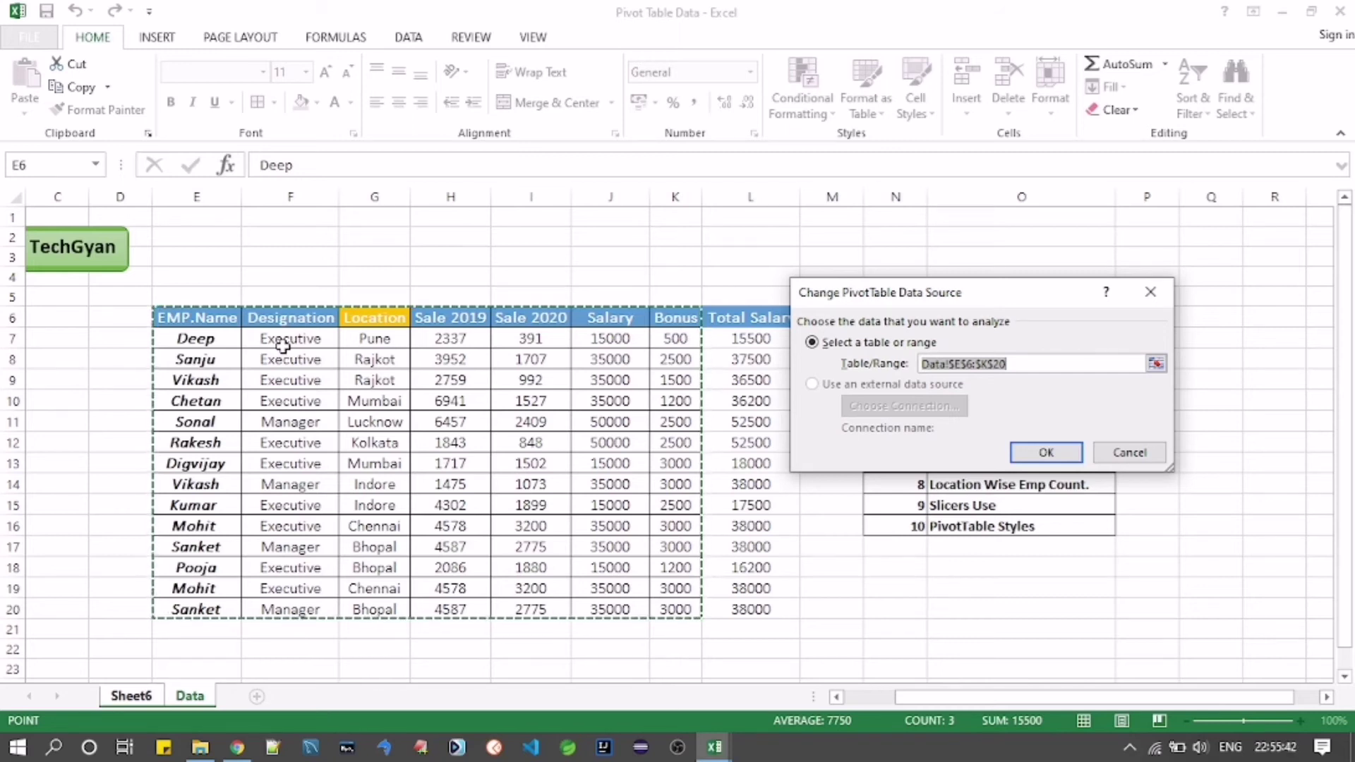
click(188, 316)
drag(187, 316, 459, 317)
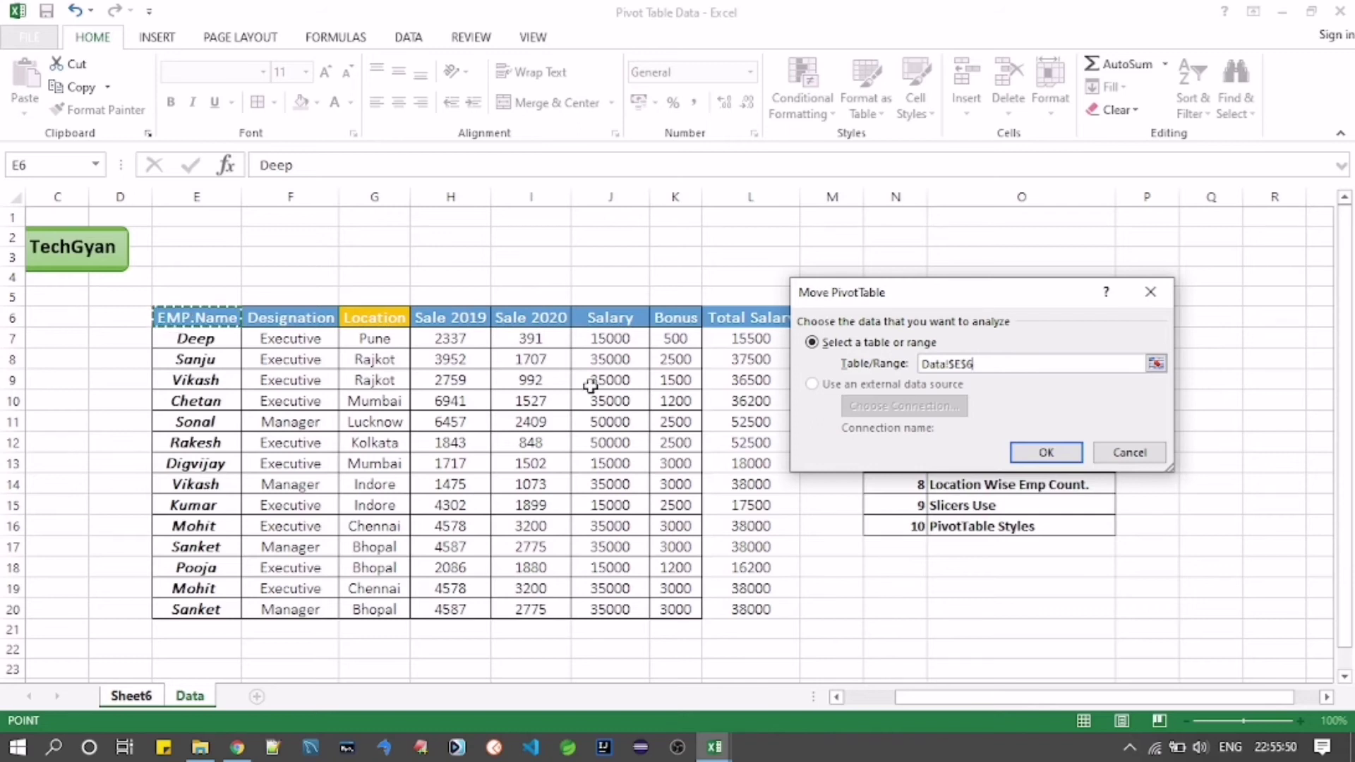
drag(221, 321, 735, 610)
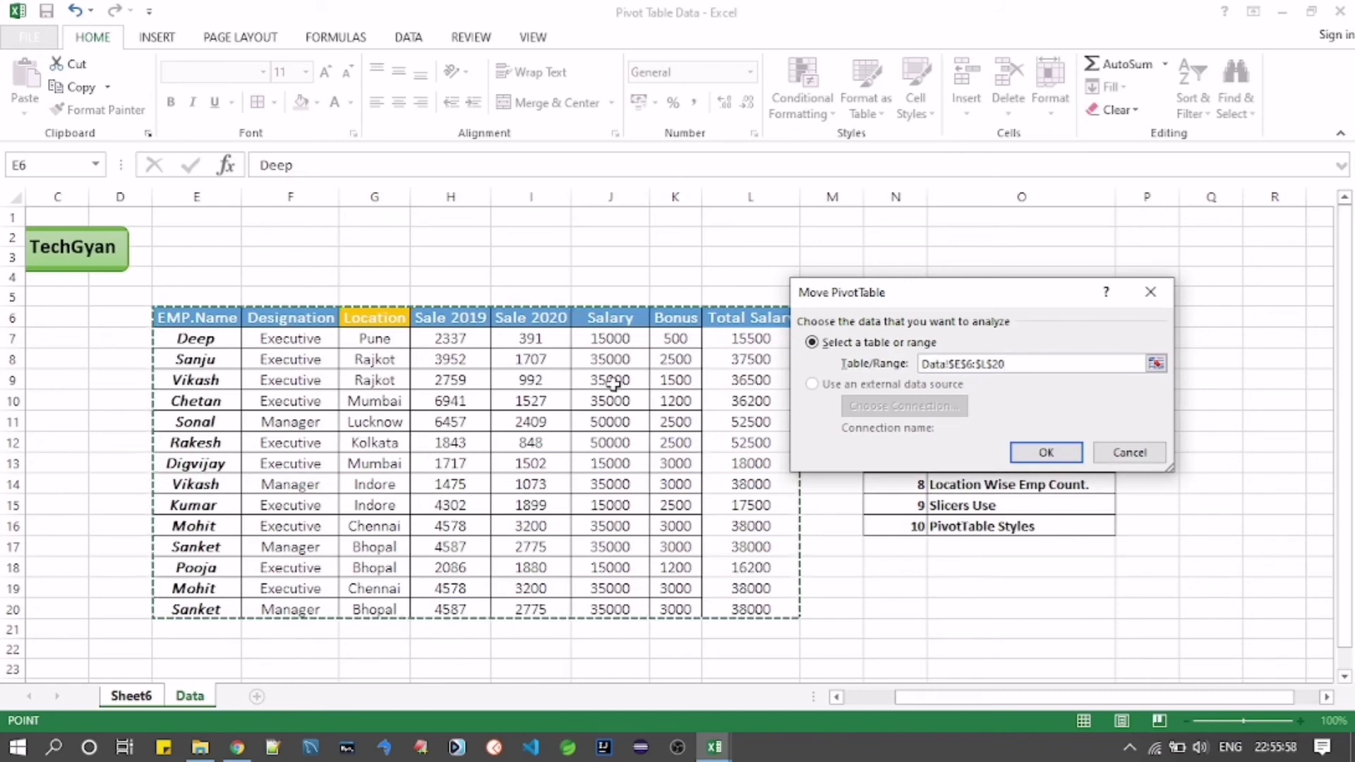
click(1045, 452)
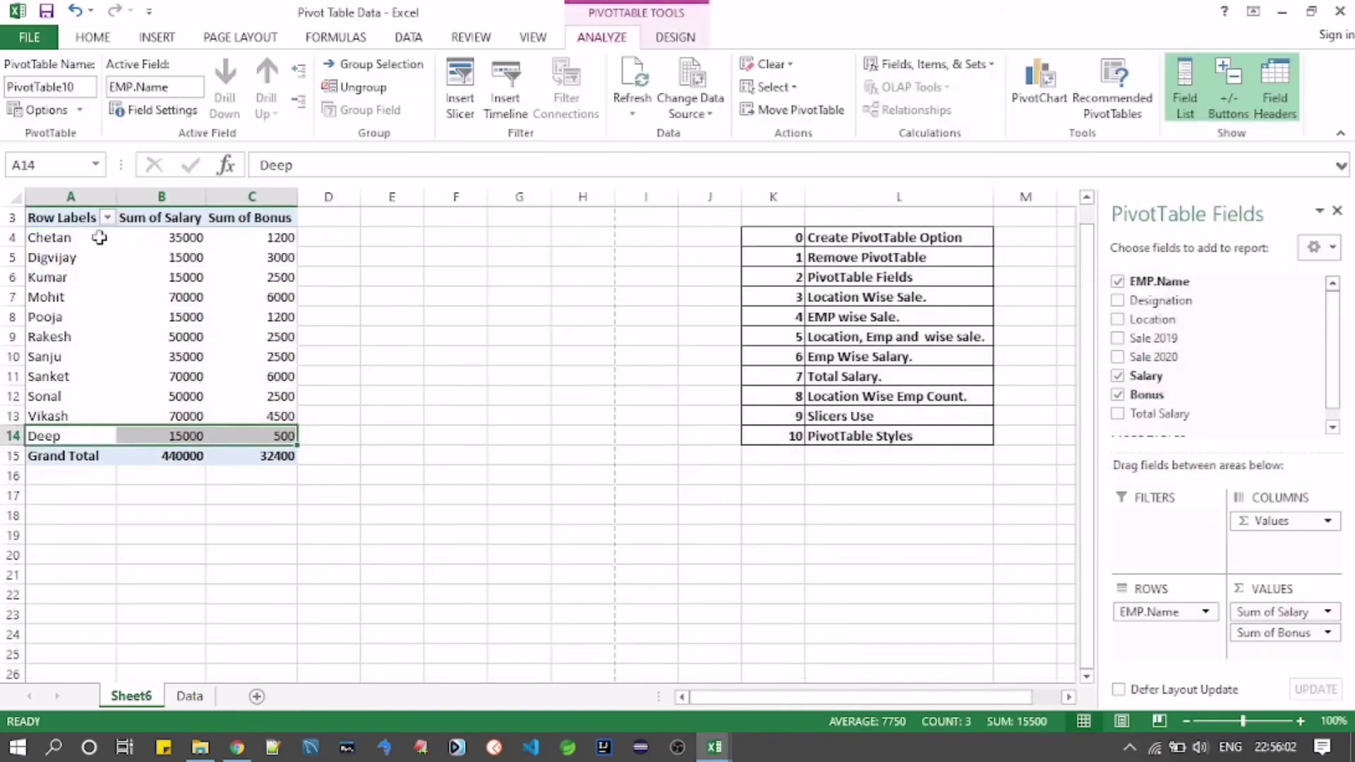
Step: Replace Salary and Bonus in the PivotTable with the sum of Total Salary per employee, and select the report range A3:B15
click(73, 220)
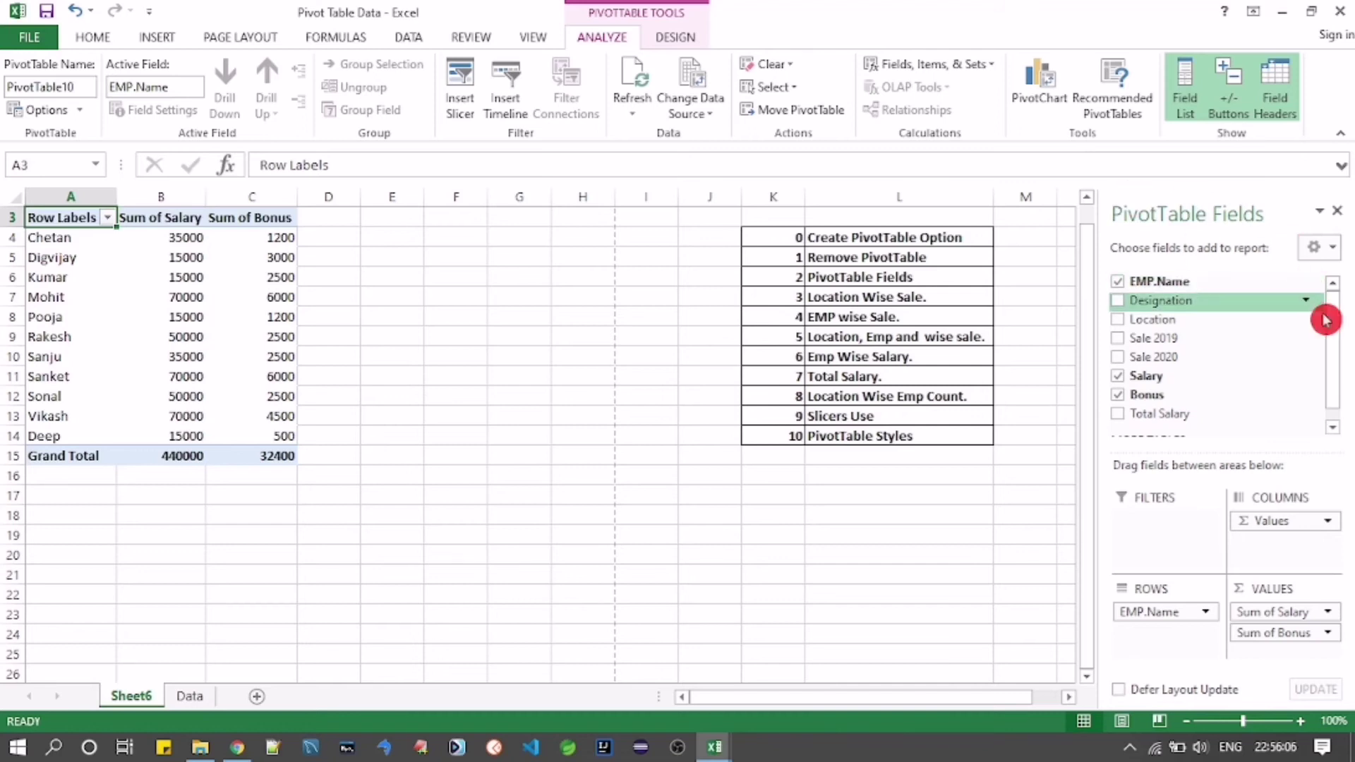
scroll(1331, 346, down, 1)
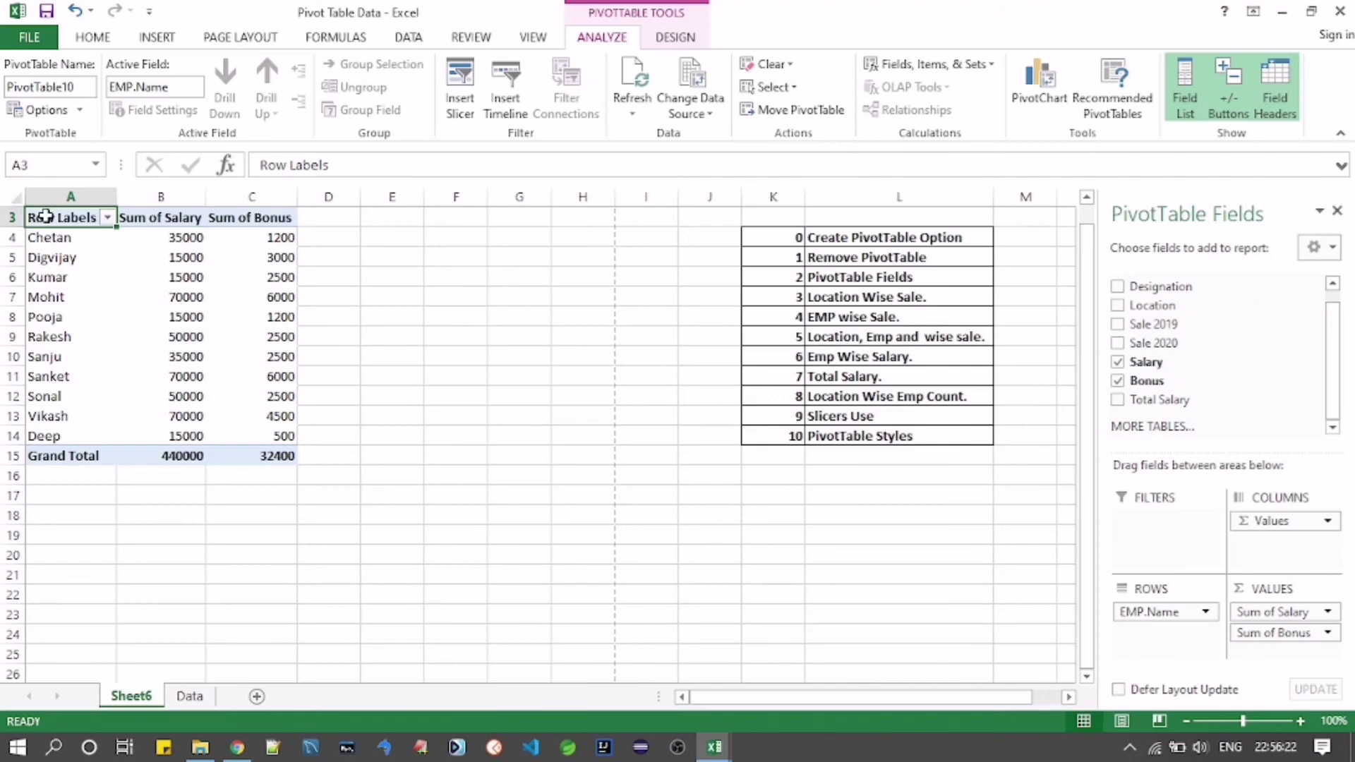
key(Up)
key(Up)
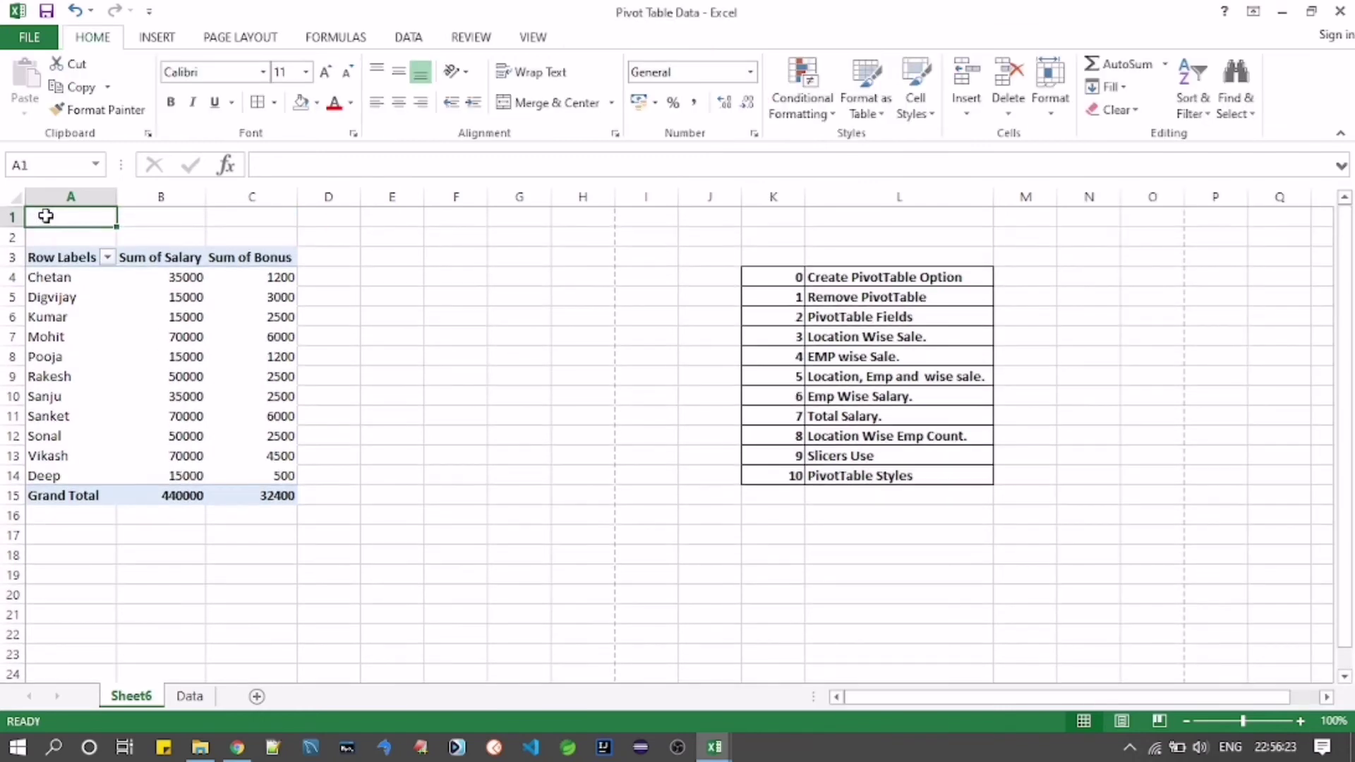
click(53, 254)
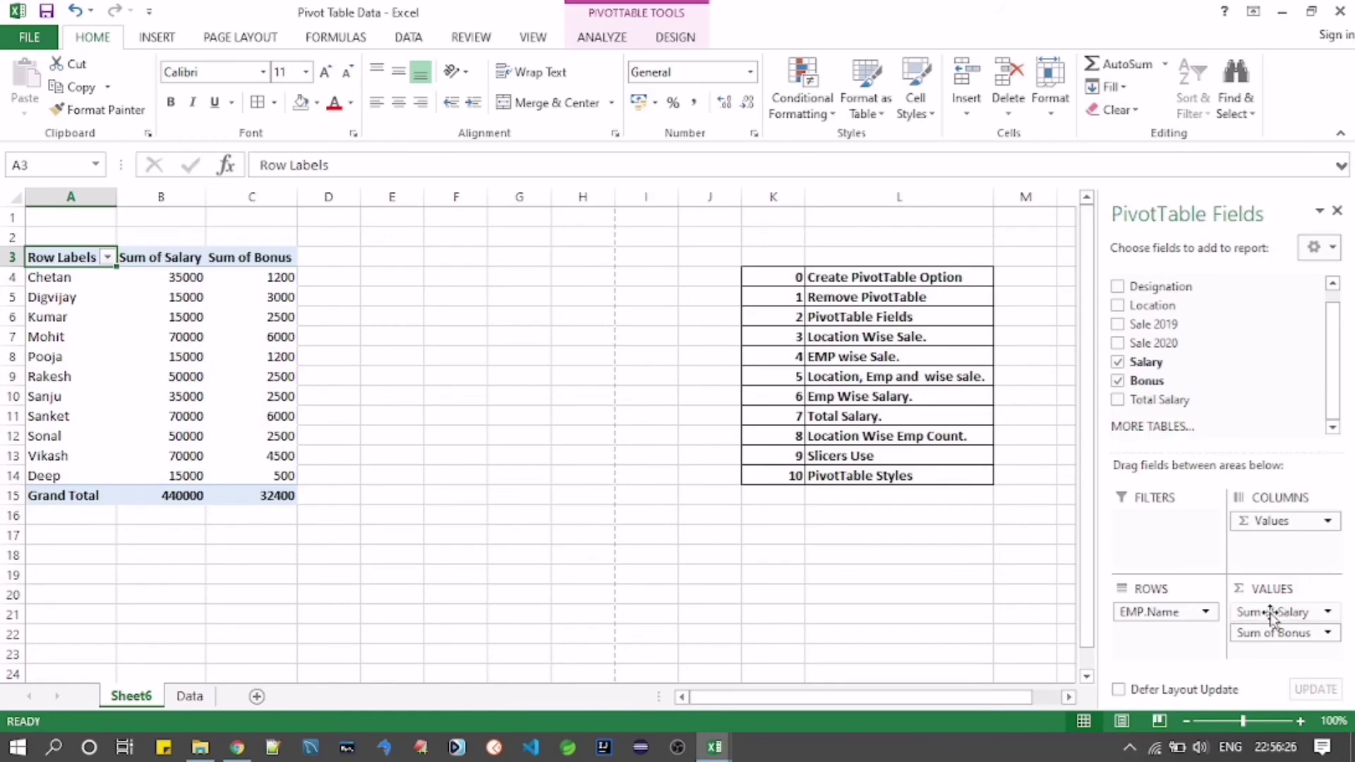
drag(1271, 611, 1225, 626)
drag(1212, 521, 1213, 522)
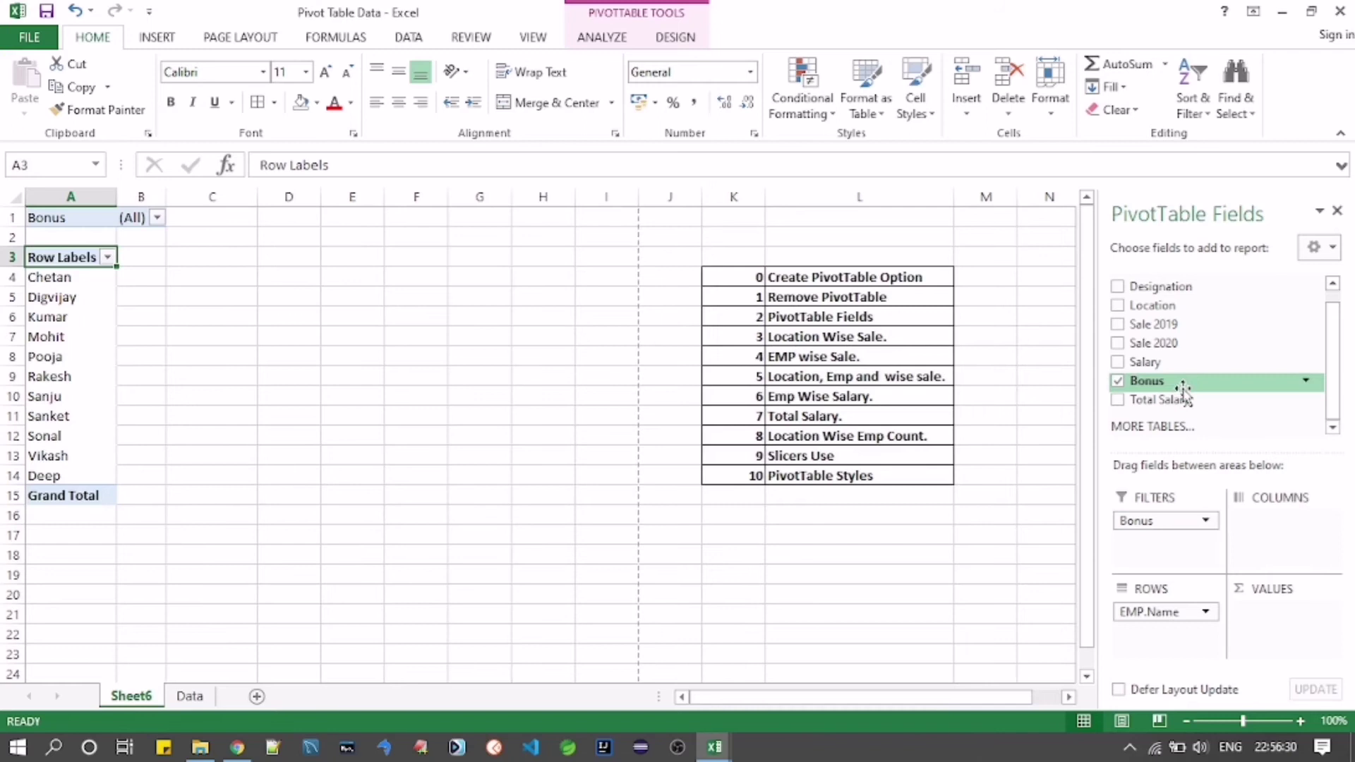
drag(1174, 399, 1276, 620)
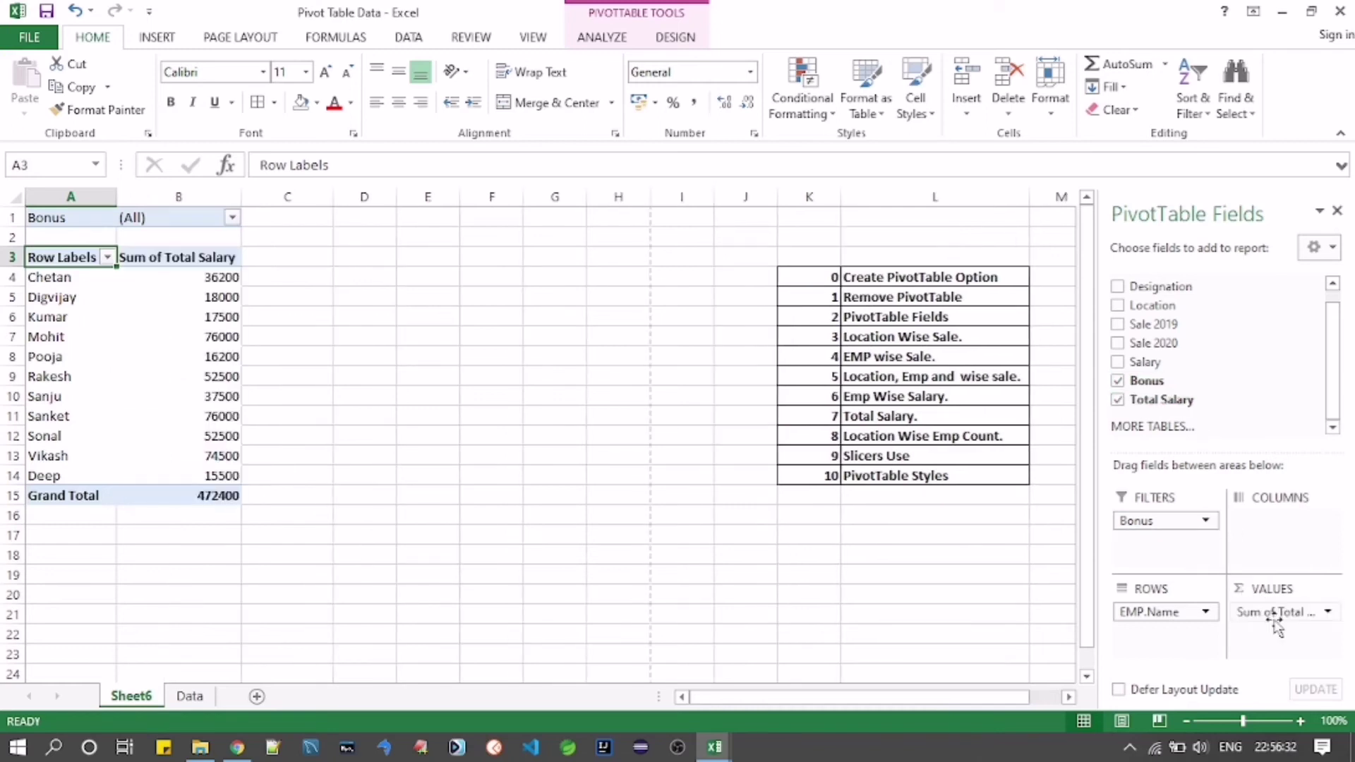
drag(1154, 522, 705, 372)
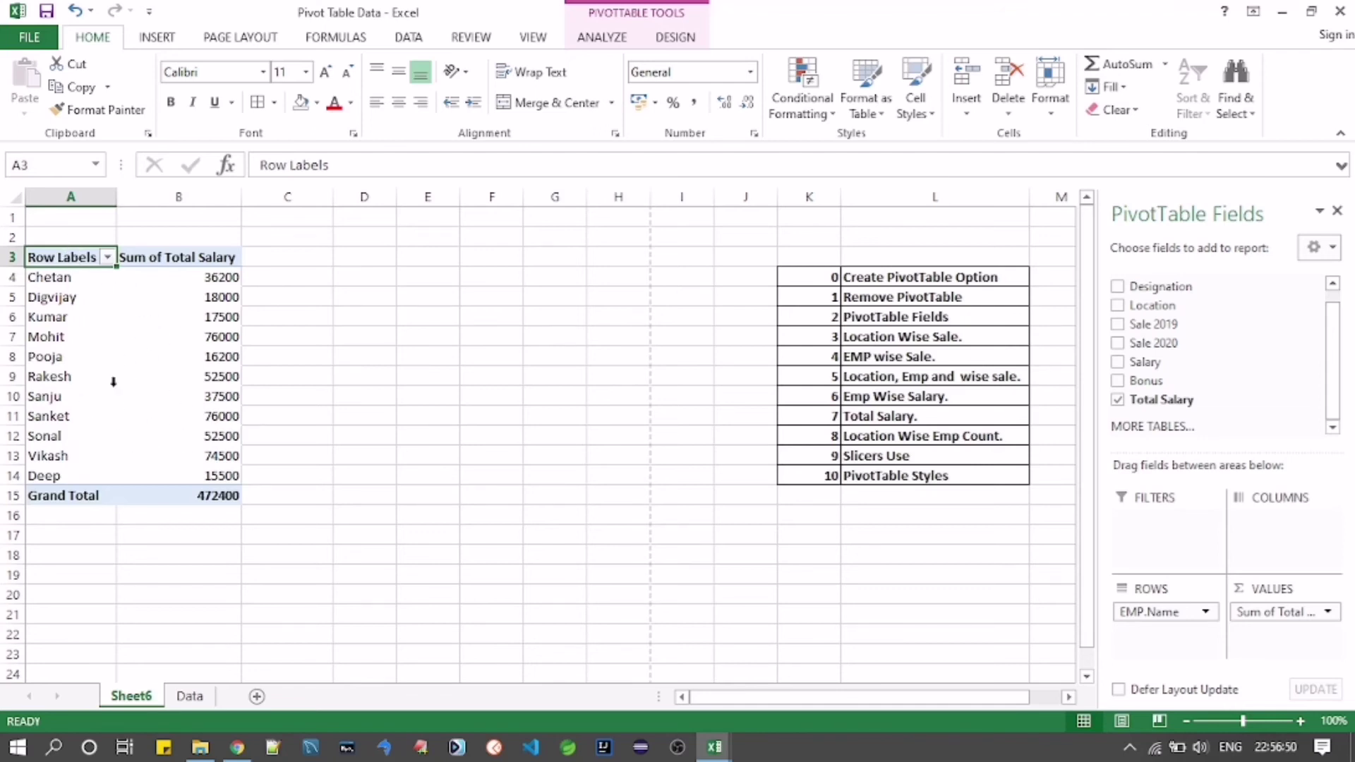
drag(67, 258, 176, 503)
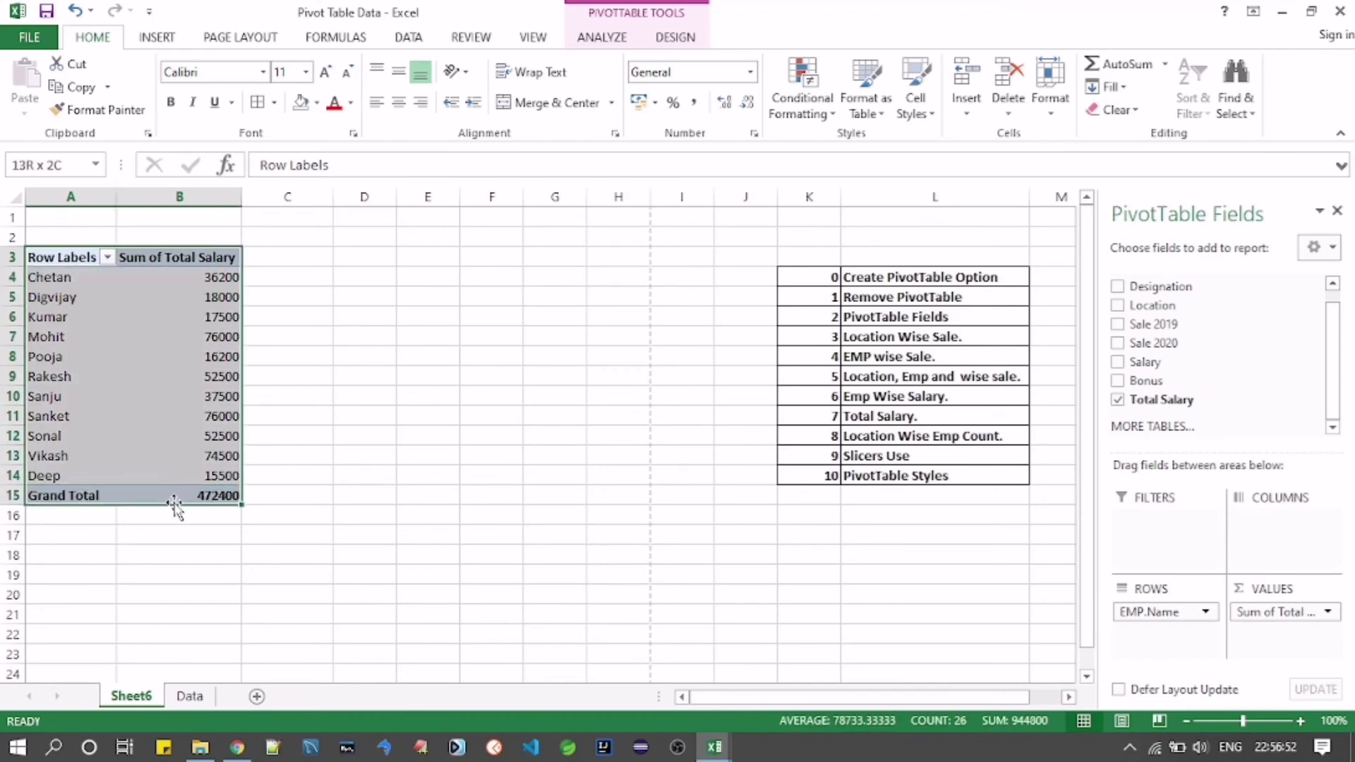
Step: Rebuild the PivotTable for topic 8, Location Wise Emp Count, removing Total Salary and using Location as rows and the count of EMP.Name as values
click(867, 437)
drag(817, 431, 864, 437)
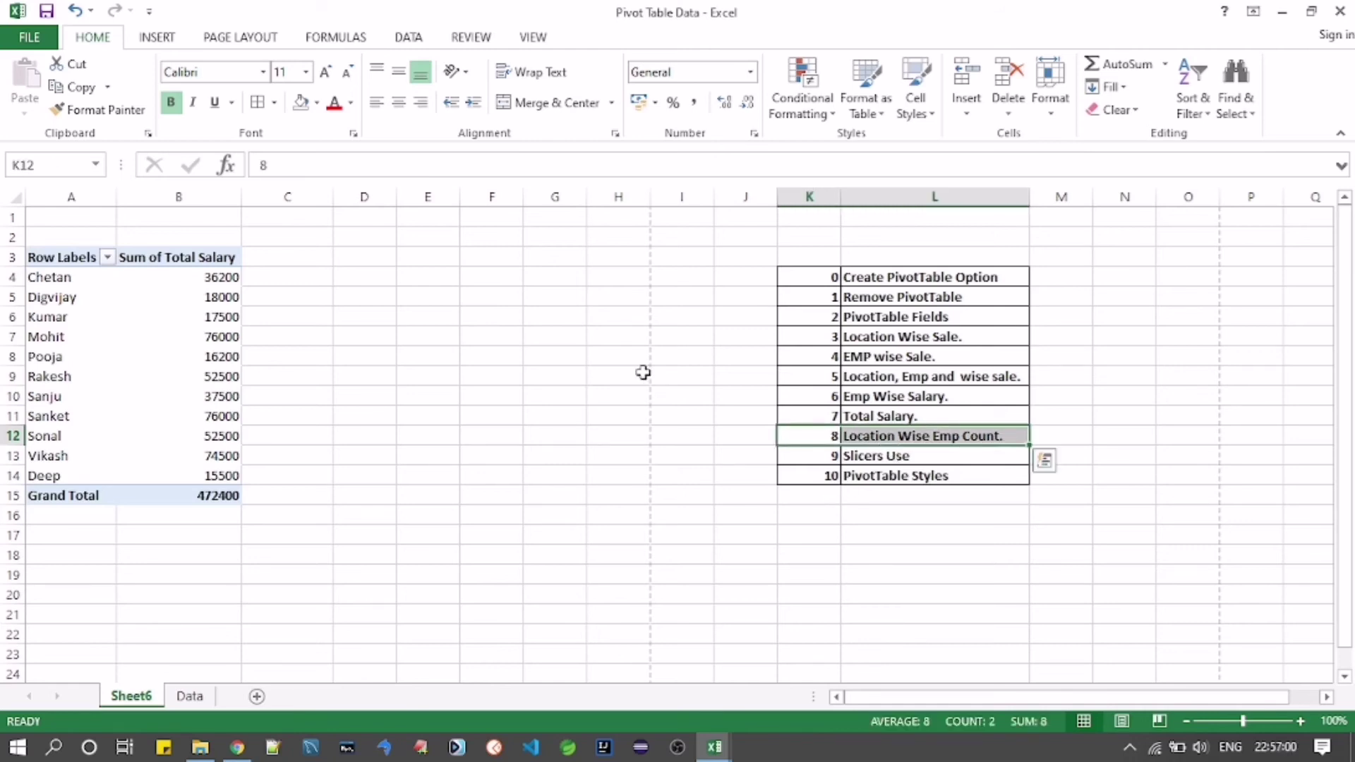
click(68, 256)
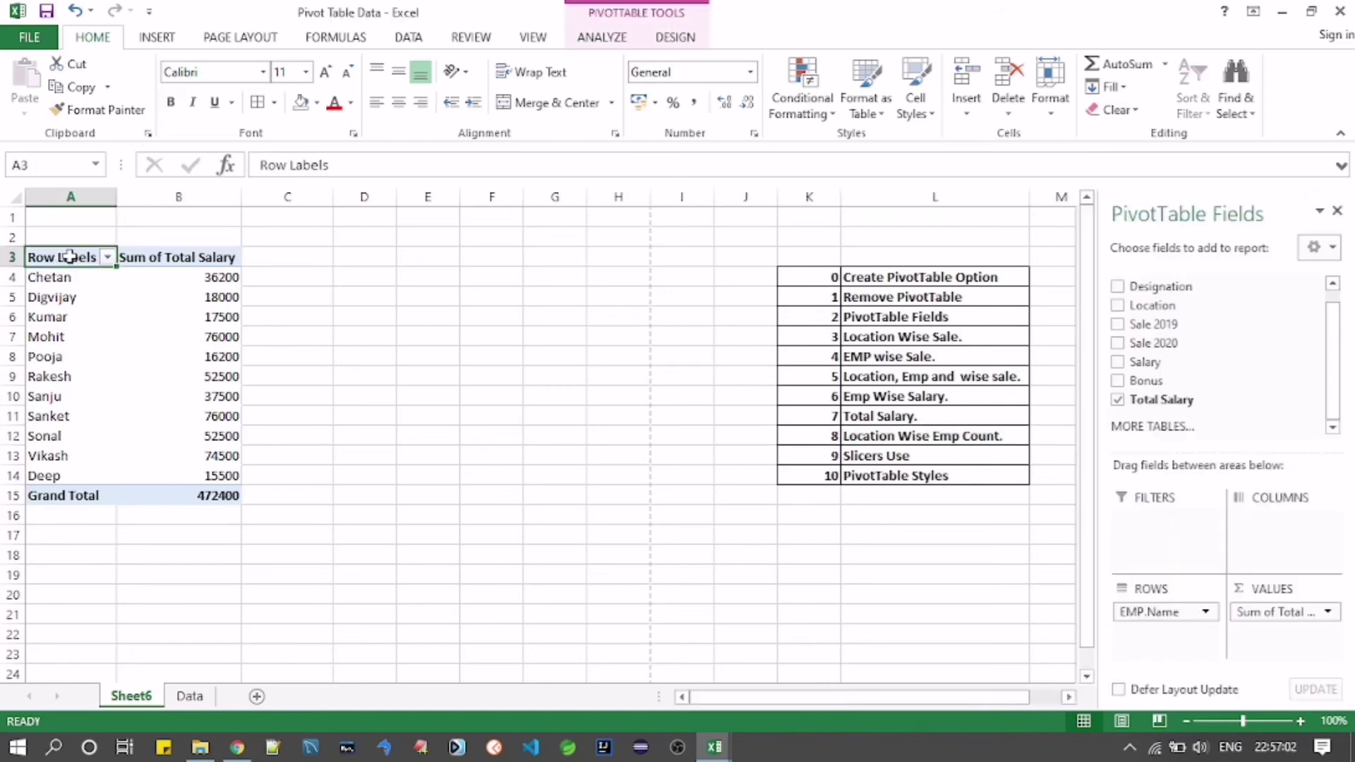
click(1118, 401)
click(1119, 400)
drag(1330, 333, 1335, 308)
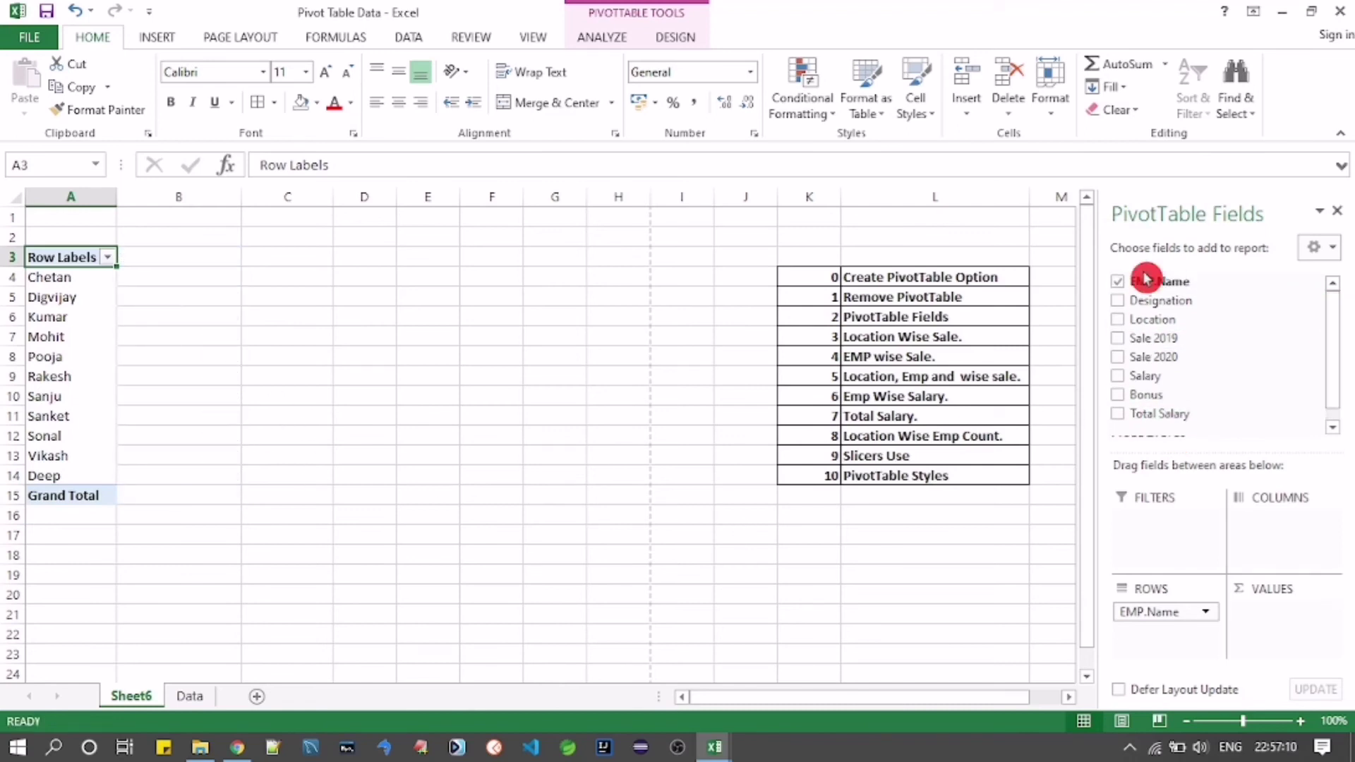
click(1118, 282)
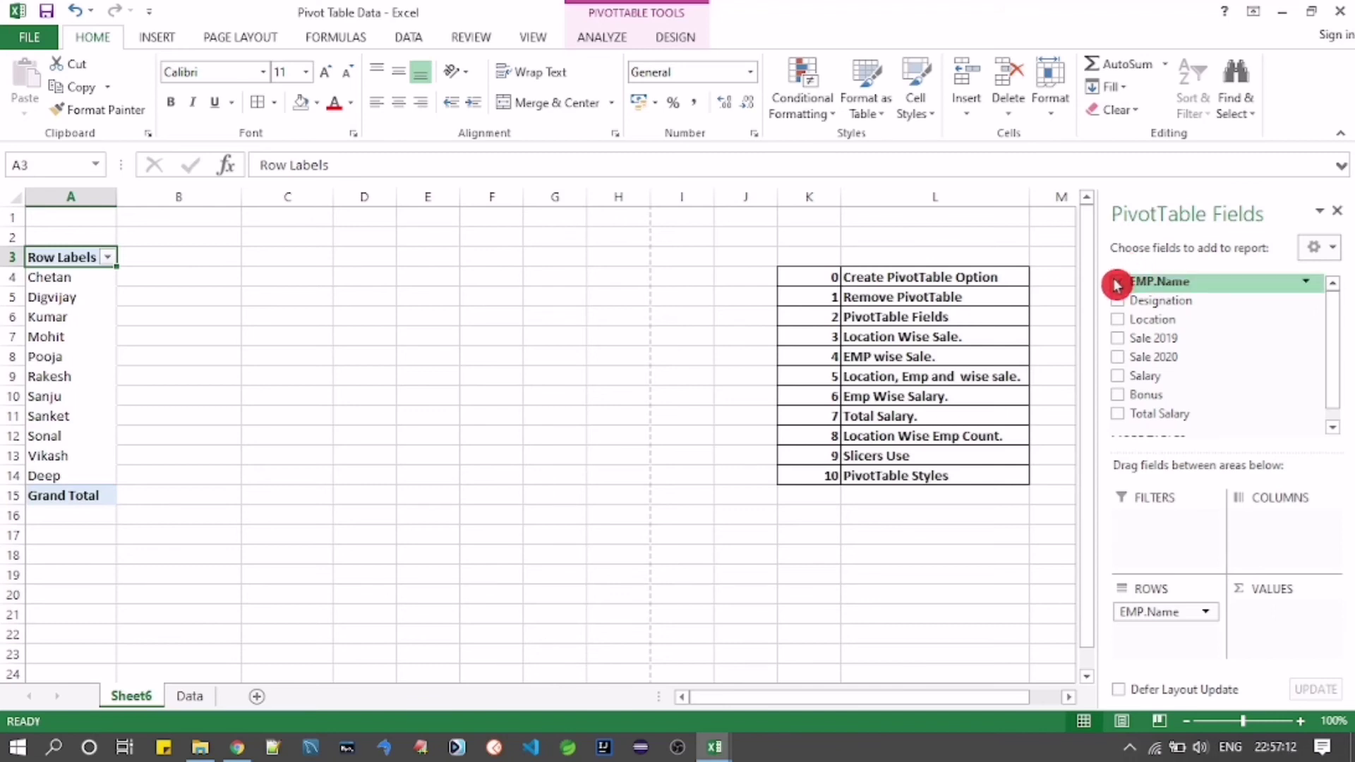
drag(1168, 321, 1152, 611)
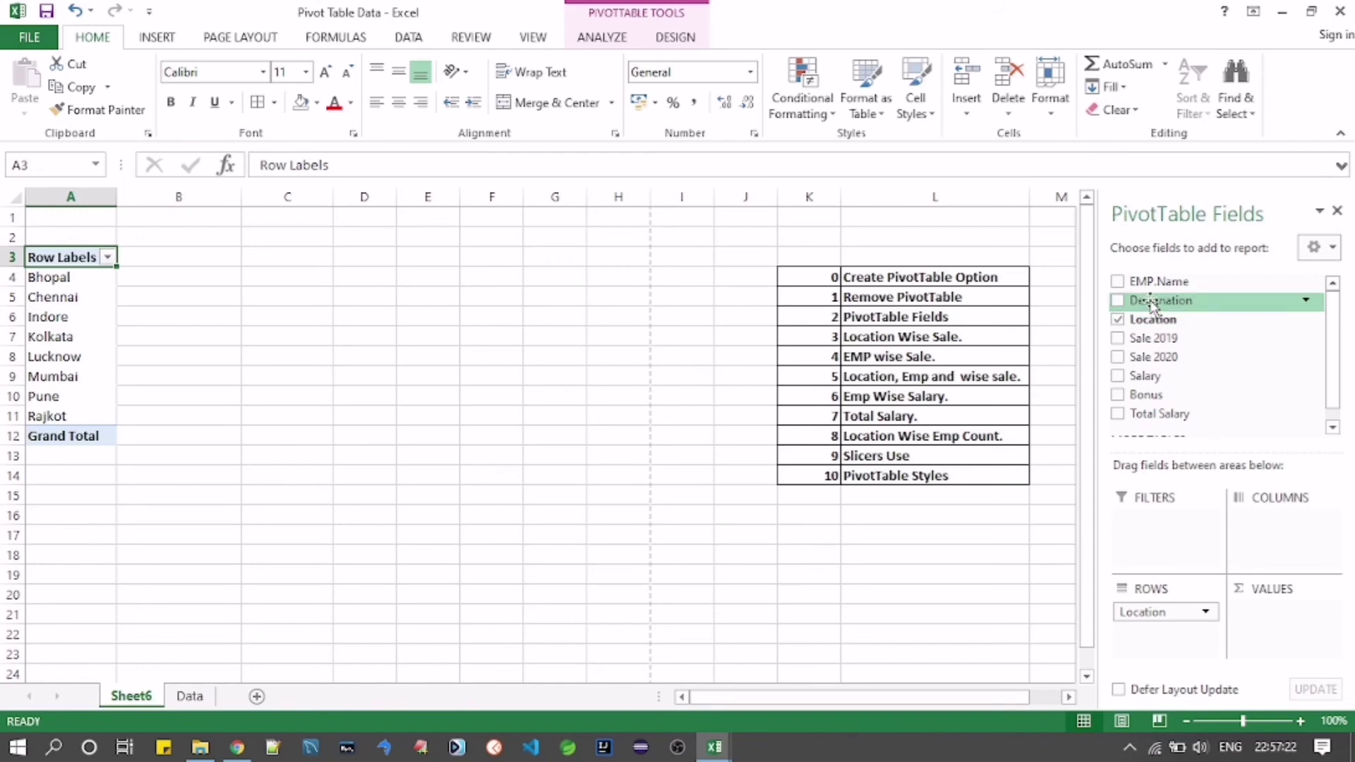
drag(1140, 288, 1273, 627)
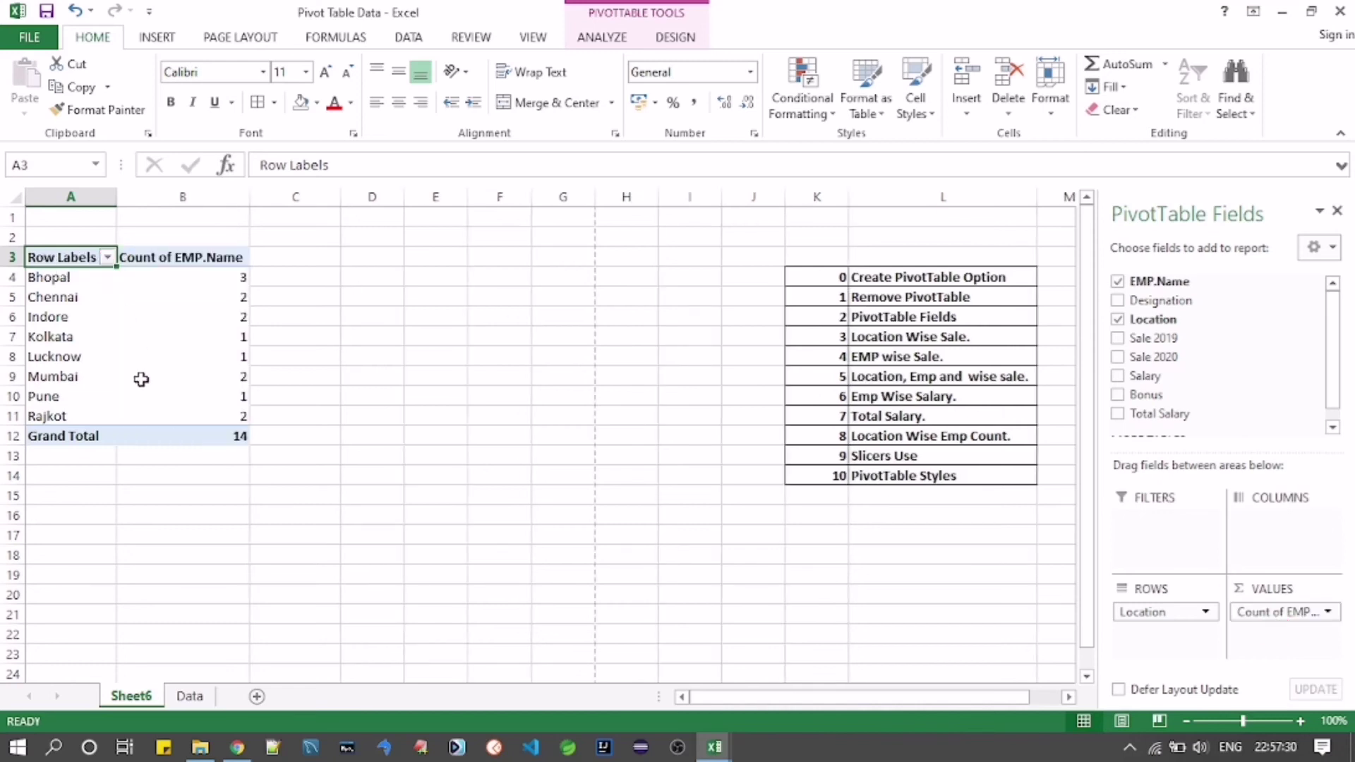
Step: Compare the location-wise employee counts with the Location column on the Data sheet and return to Sheet6
mouse_move(142, 380)
click(190, 698)
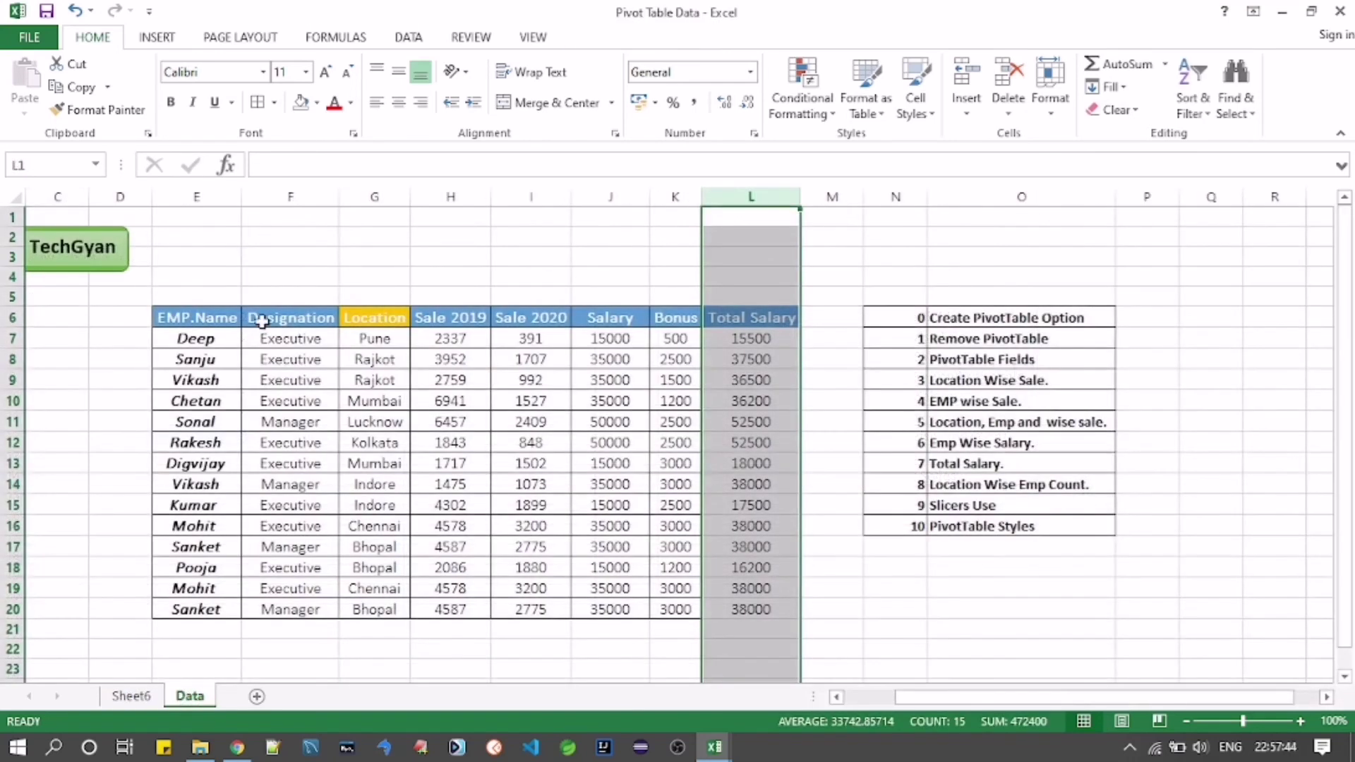
click(390, 344)
drag(387, 357, 377, 608)
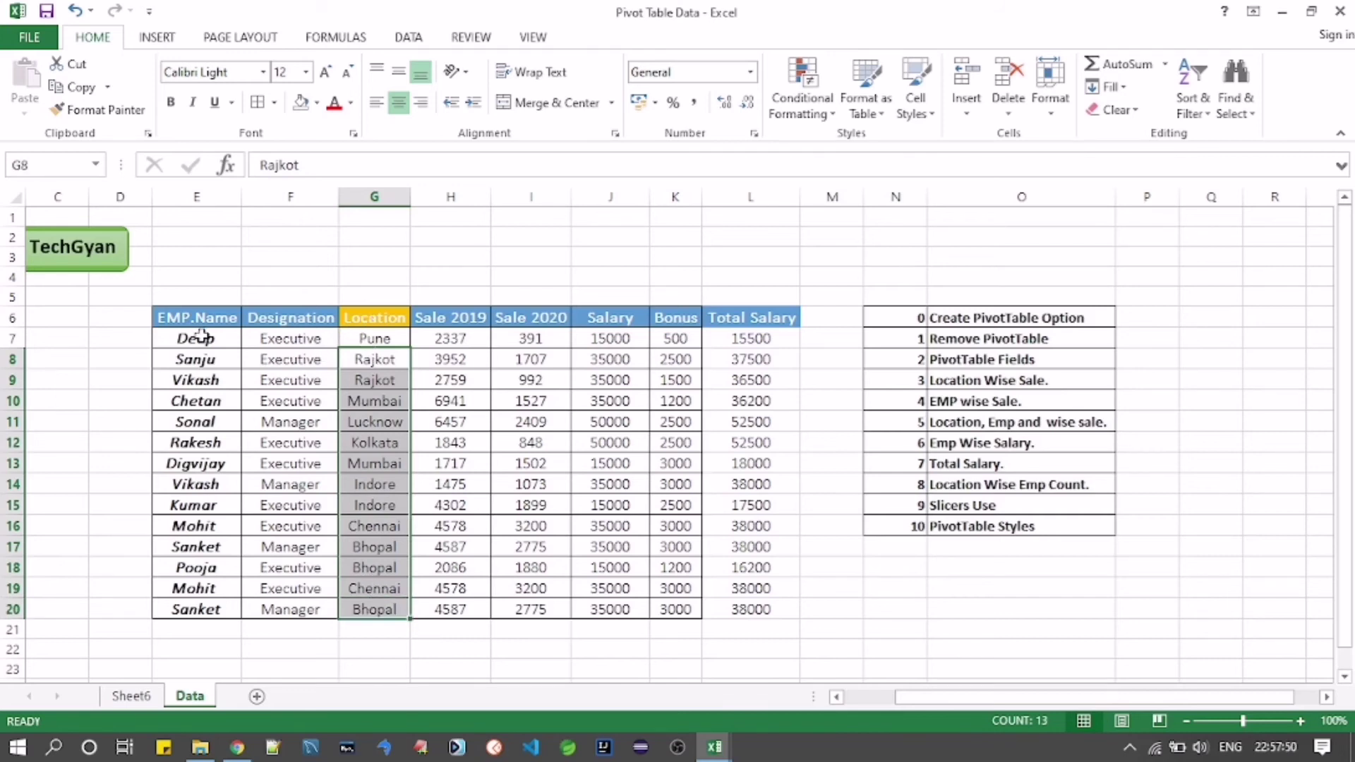
click(133, 700)
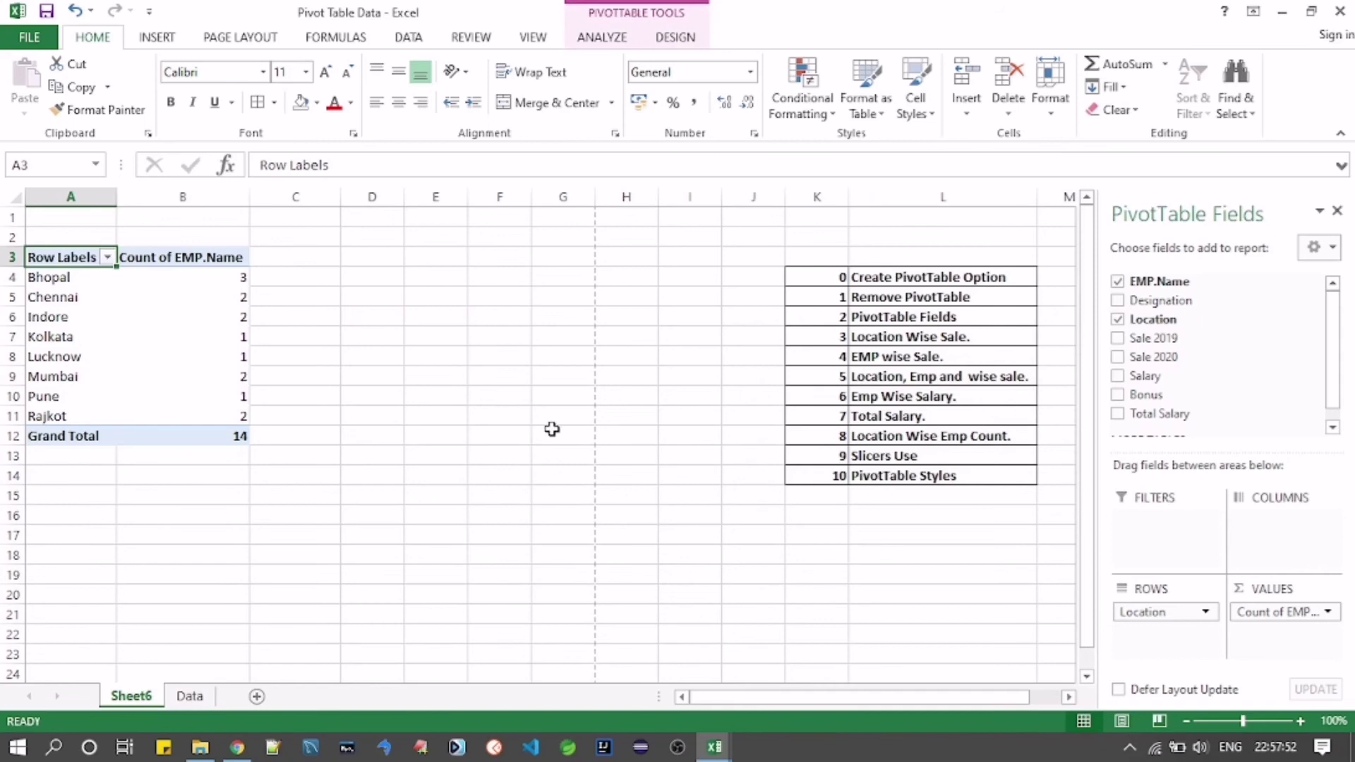
Step: Select the Slicers Use topic row K13:L13 and insert a Designation slicer for the location-wise employee count PivotTable
drag(840, 456, 875, 456)
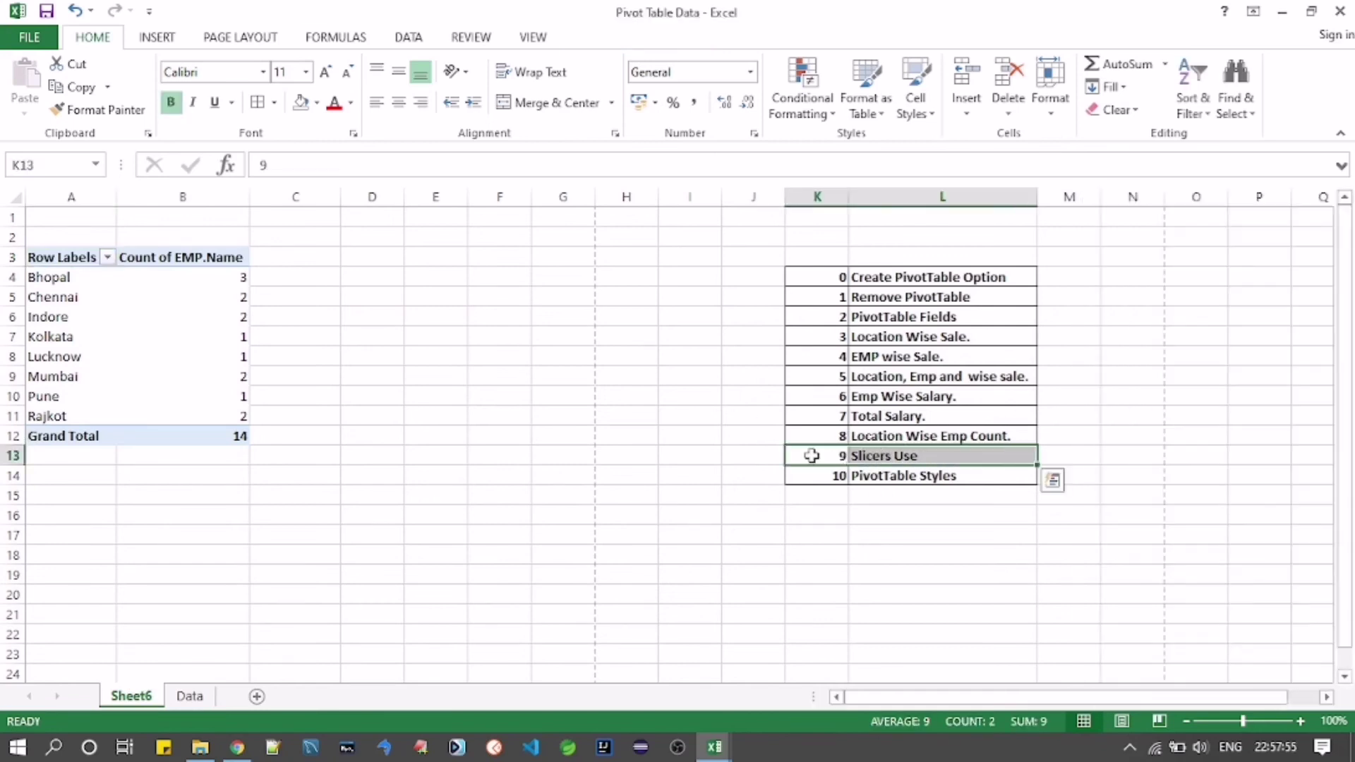
click(38, 257)
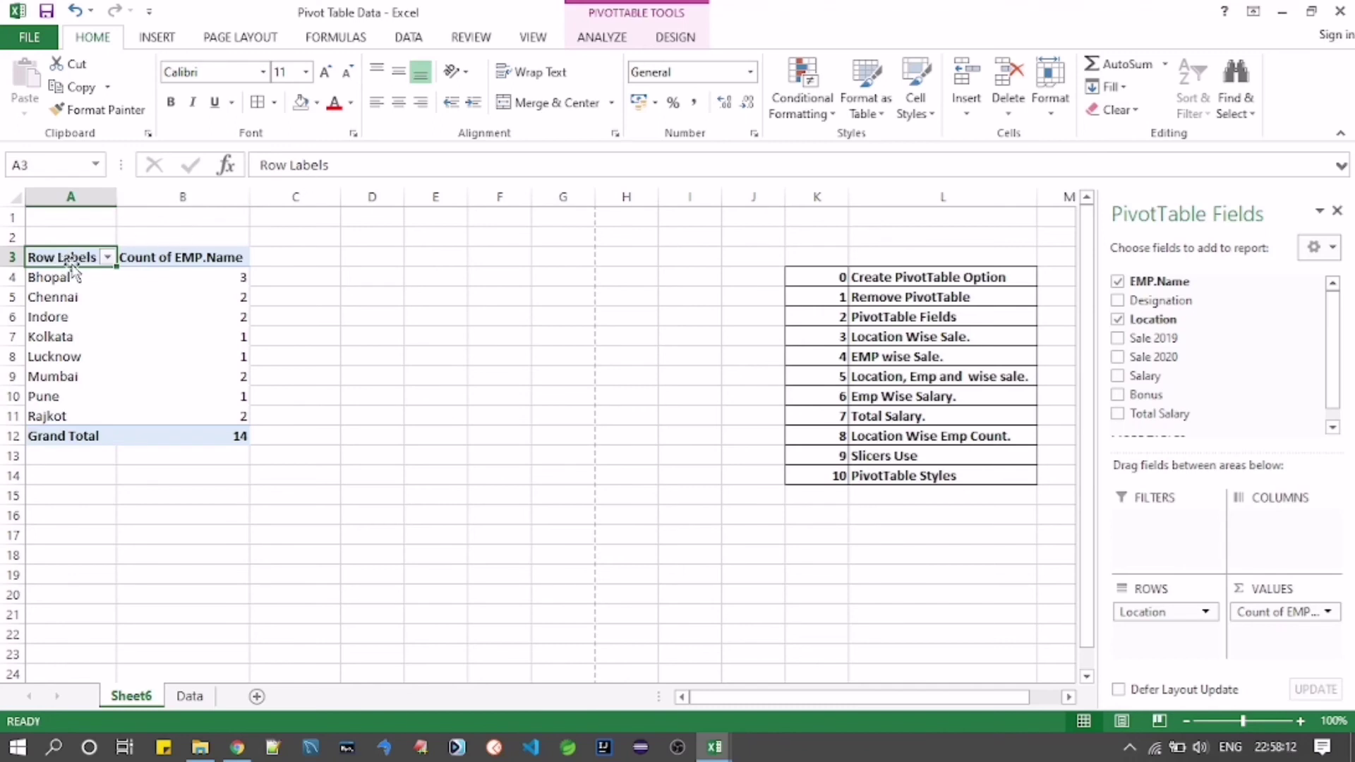
click(60, 297)
click(59, 258)
click(60, 267)
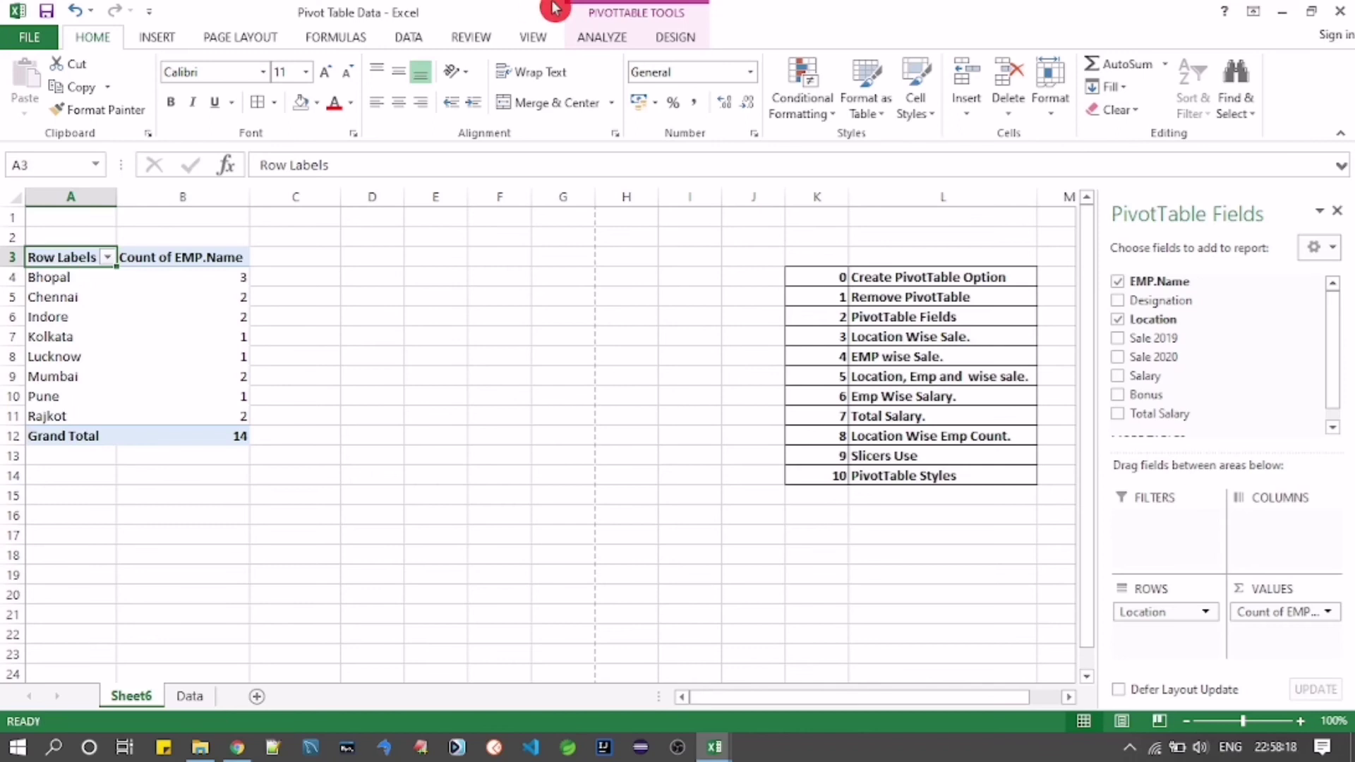
click(605, 37)
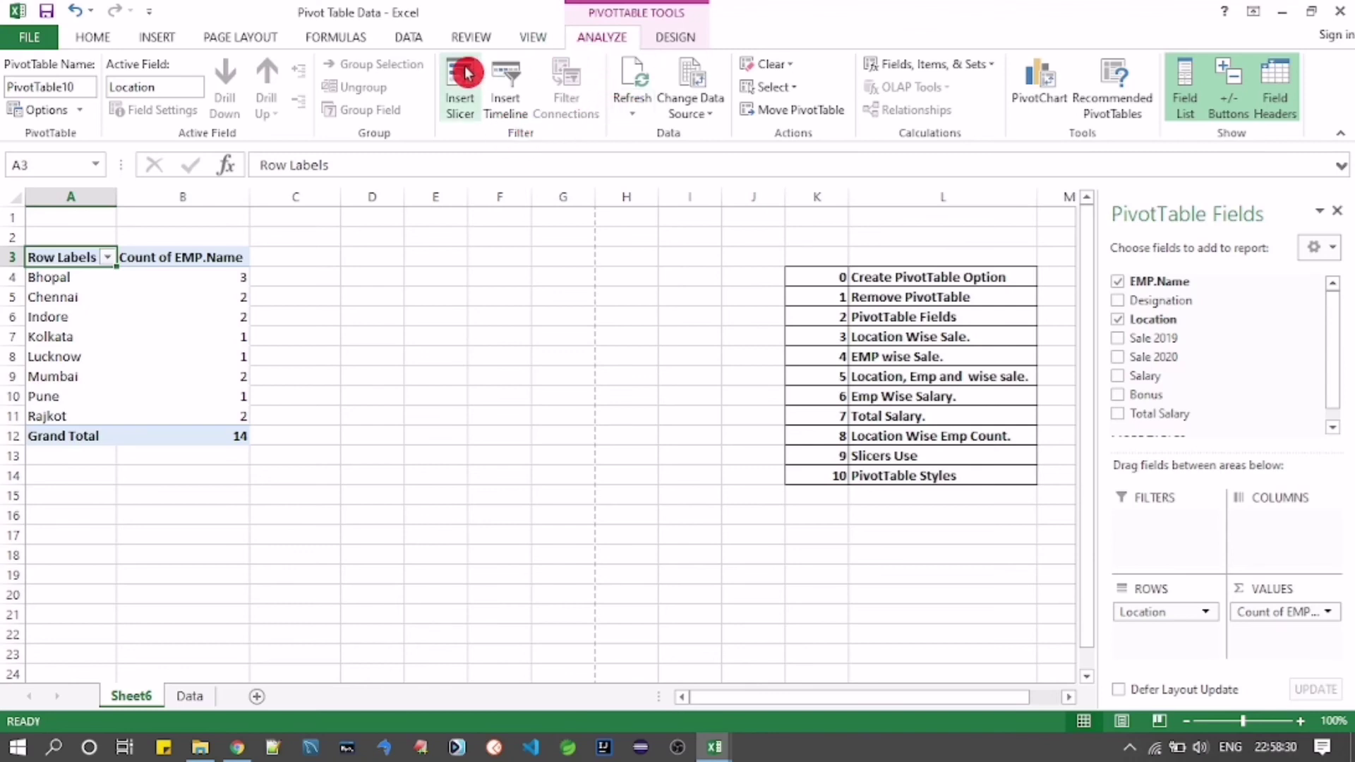
click(466, 120)
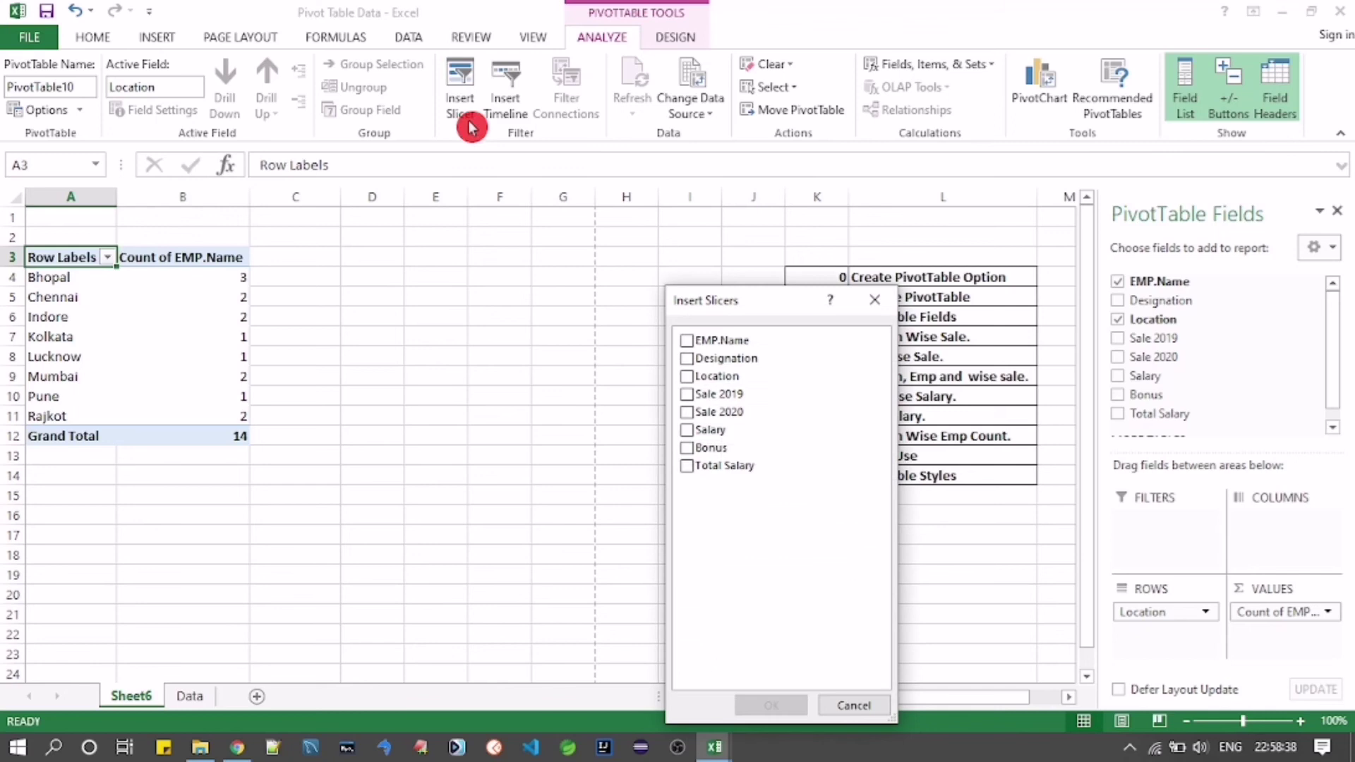
drag(724, 306, 531, 275)
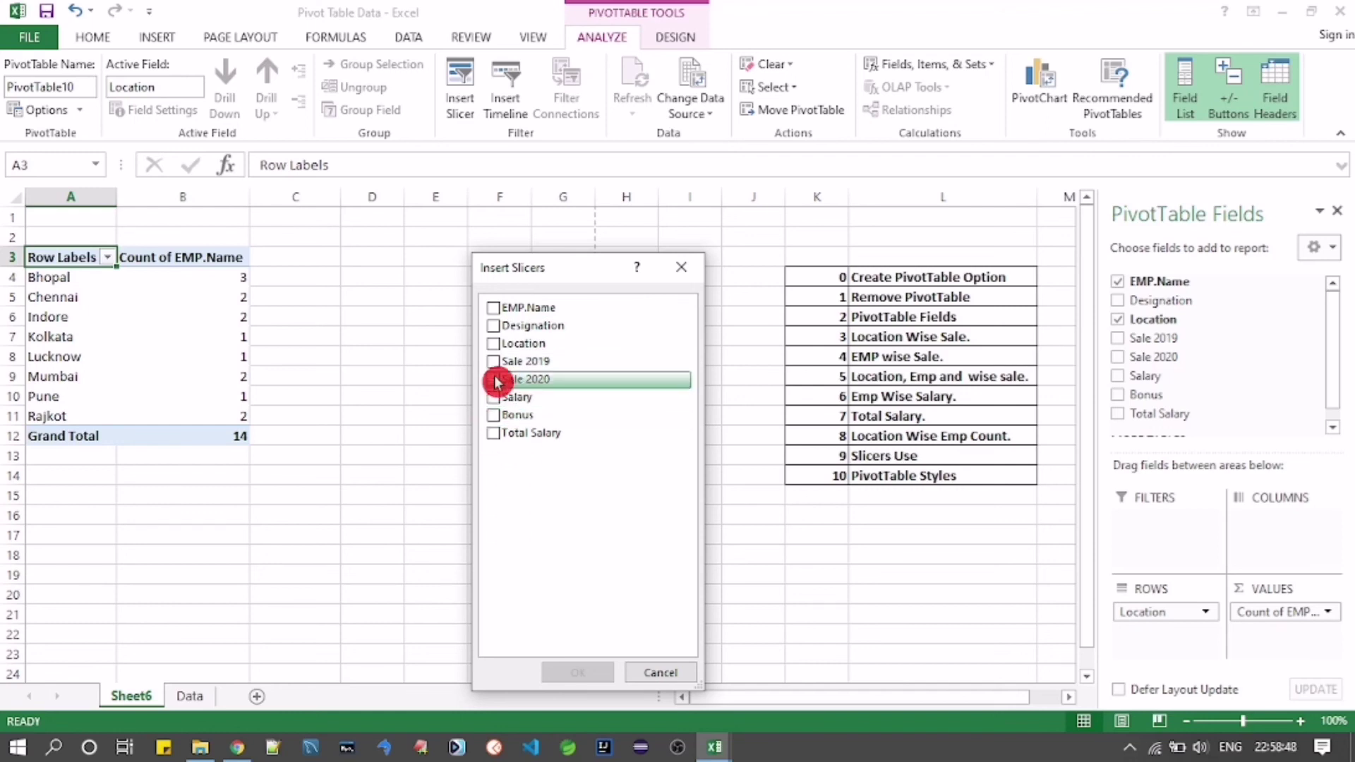
click(494, 327)
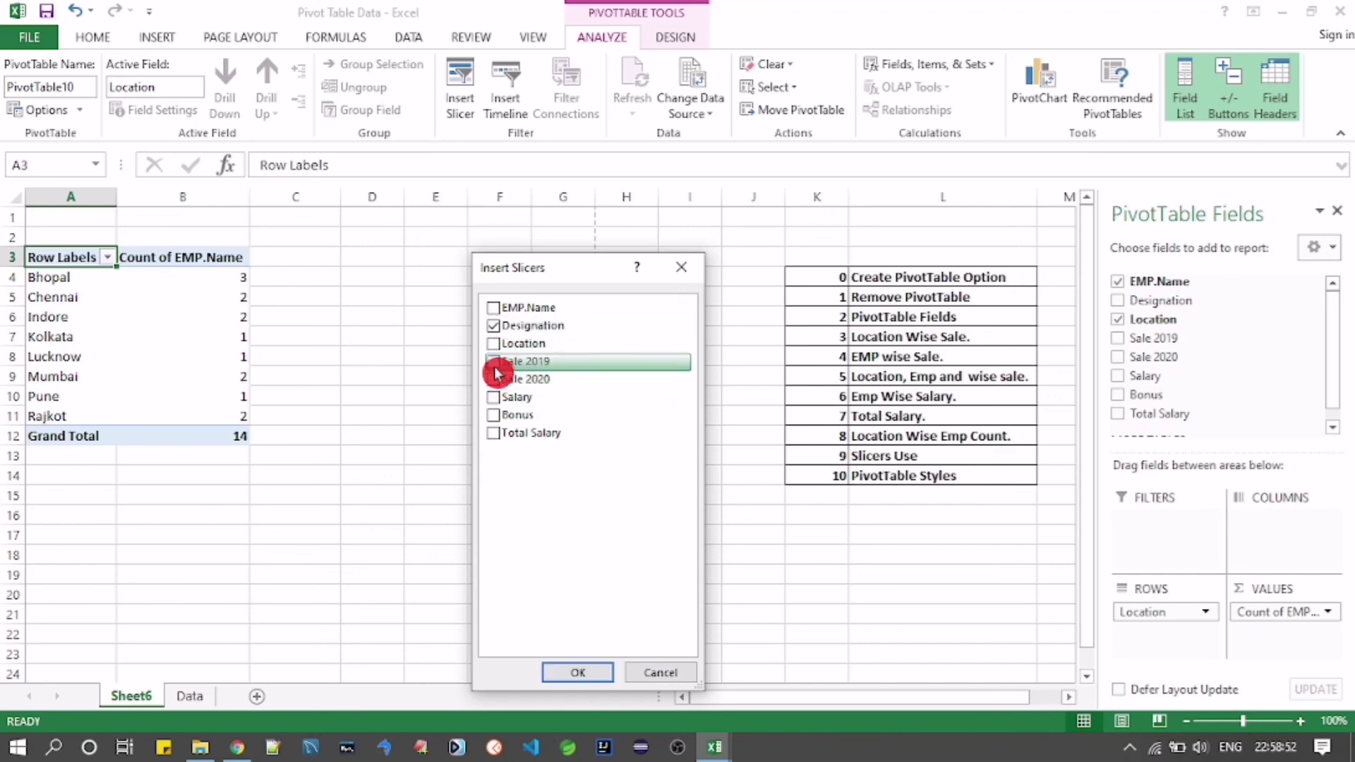
click(575, 672)
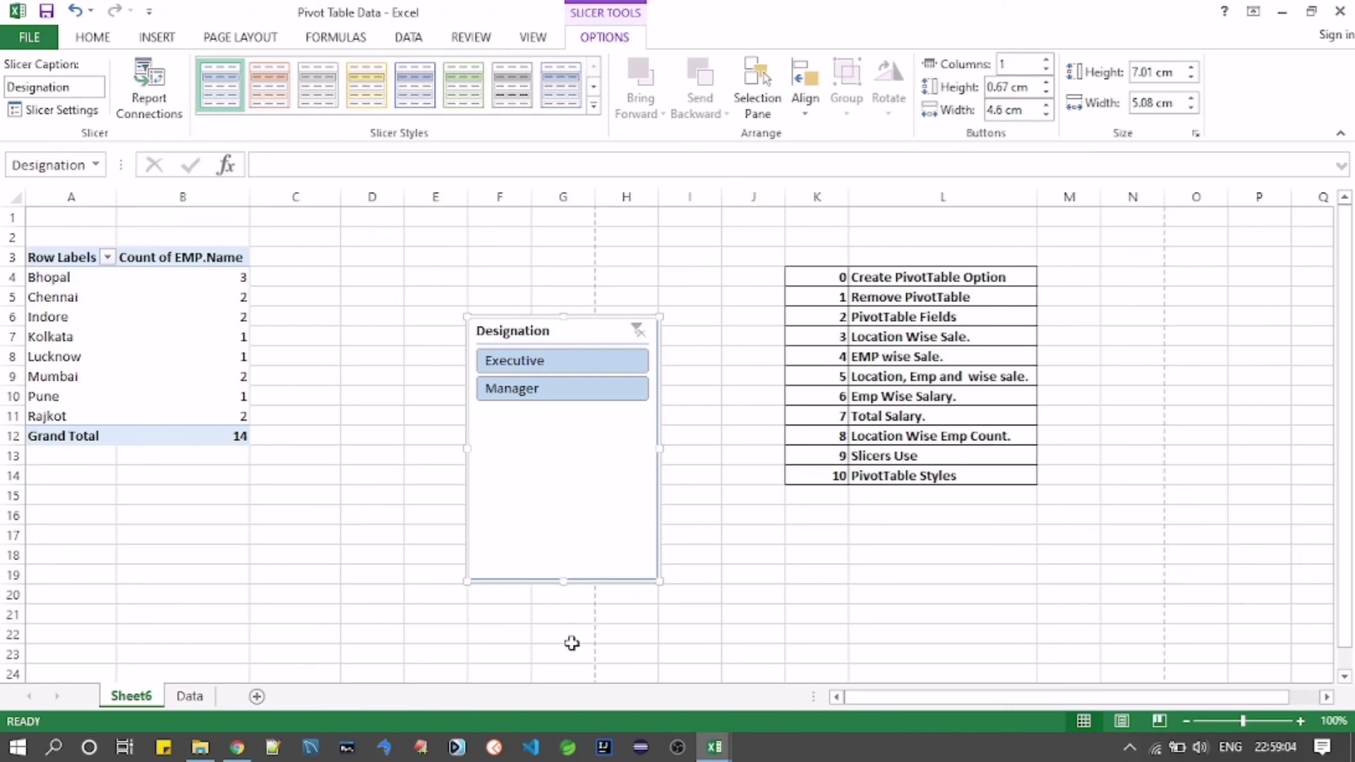
Step: Shorten the Designation slicer to about 3.55 cm high and place it beside the PivotTable, near row 3
drag(561, 592, 557, 463)
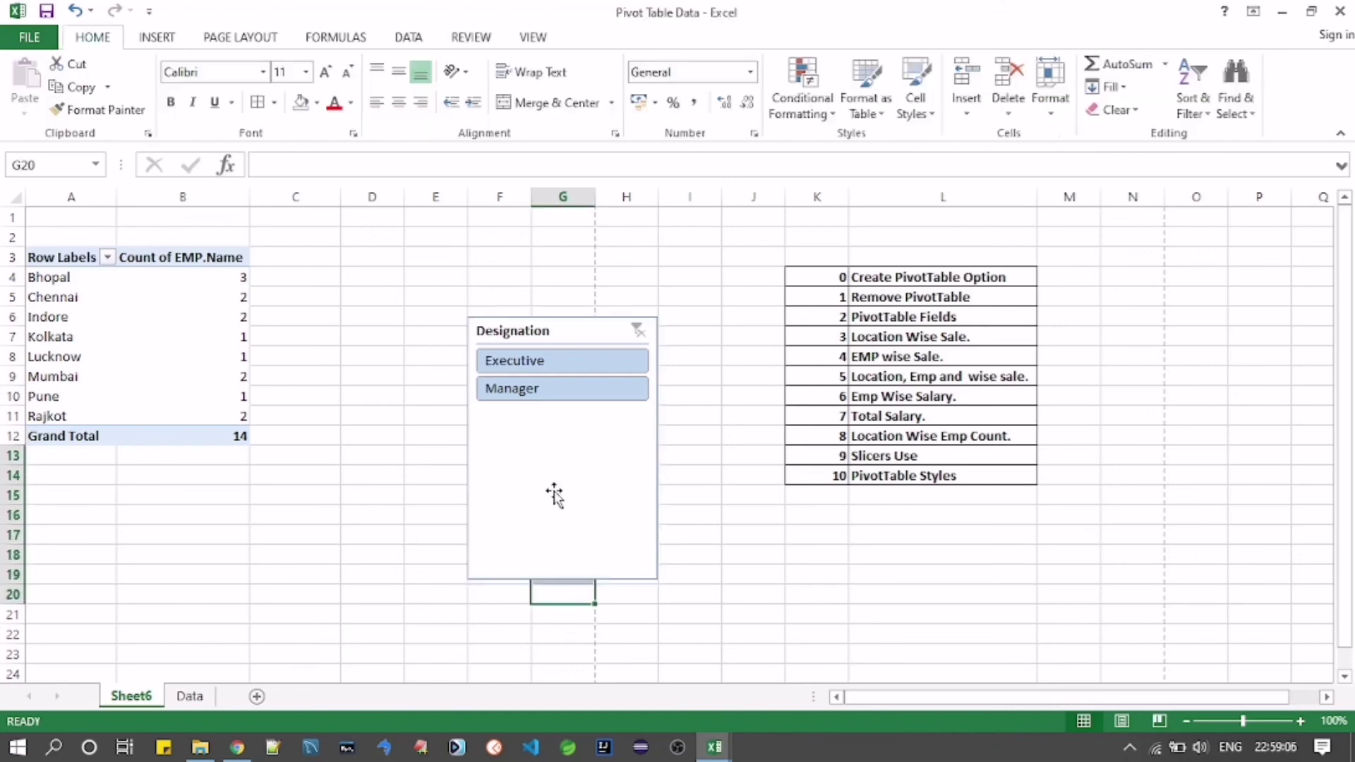
click(554, 494)
drag(563, 583, 560, 452)
drag(544, 330, 400, 256)
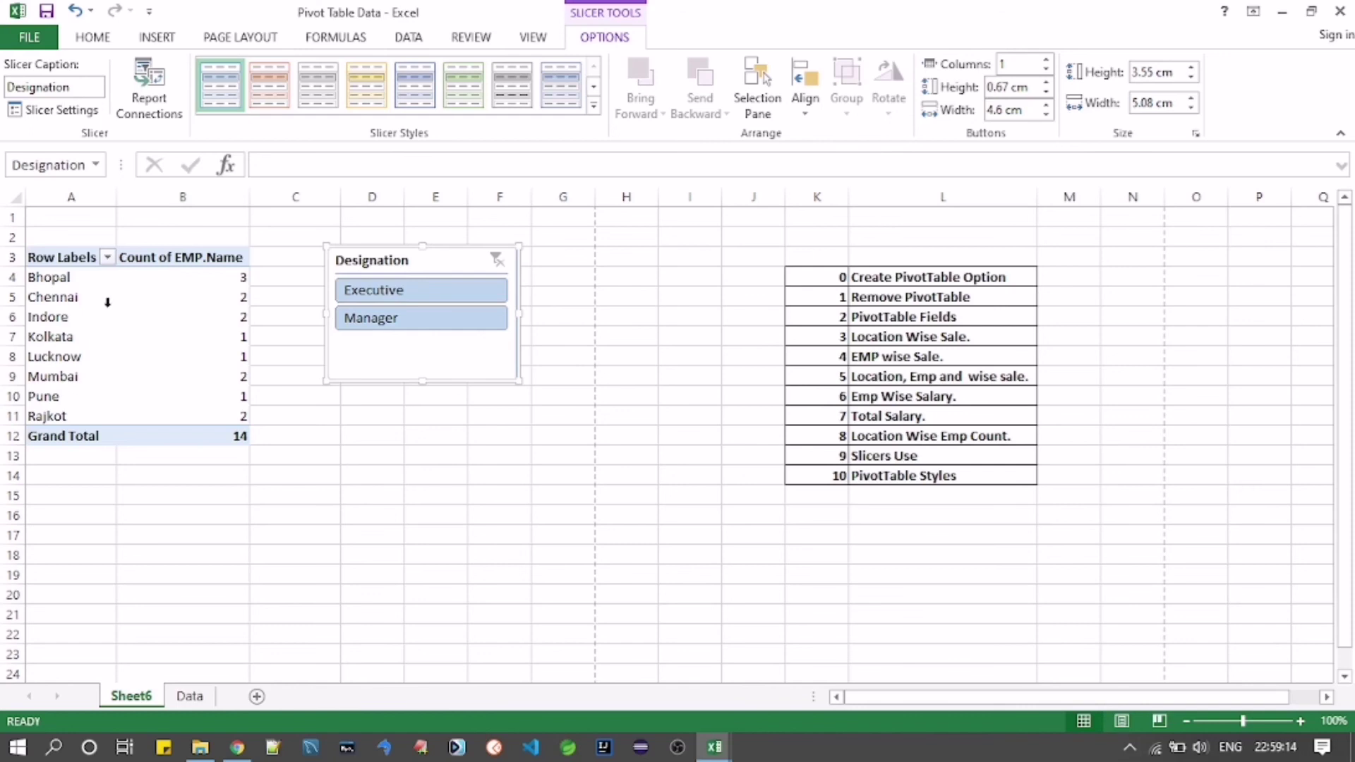
Step: Filter the location-wise employee counts alternately by Executive and Manager with the Designation slicer, and clear the filter
click(72, 261)
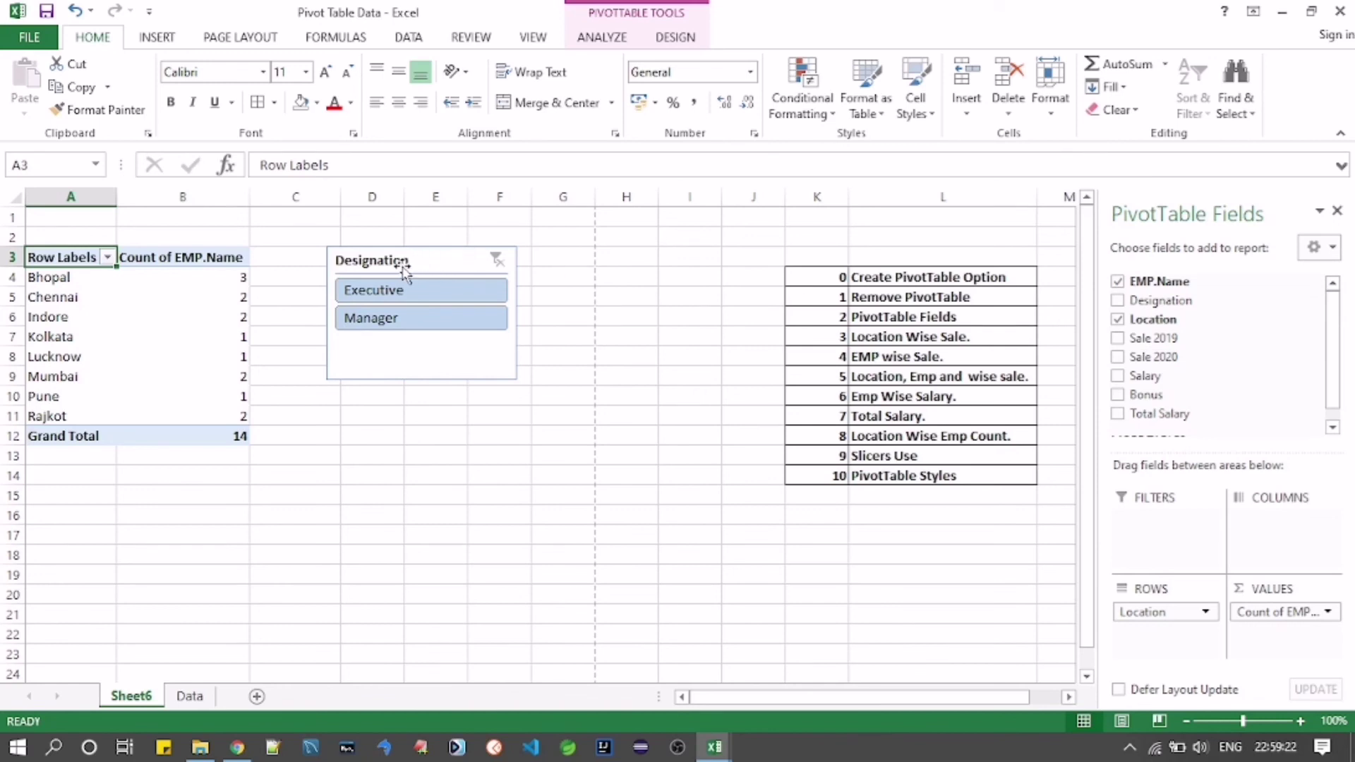
click(381, 297)
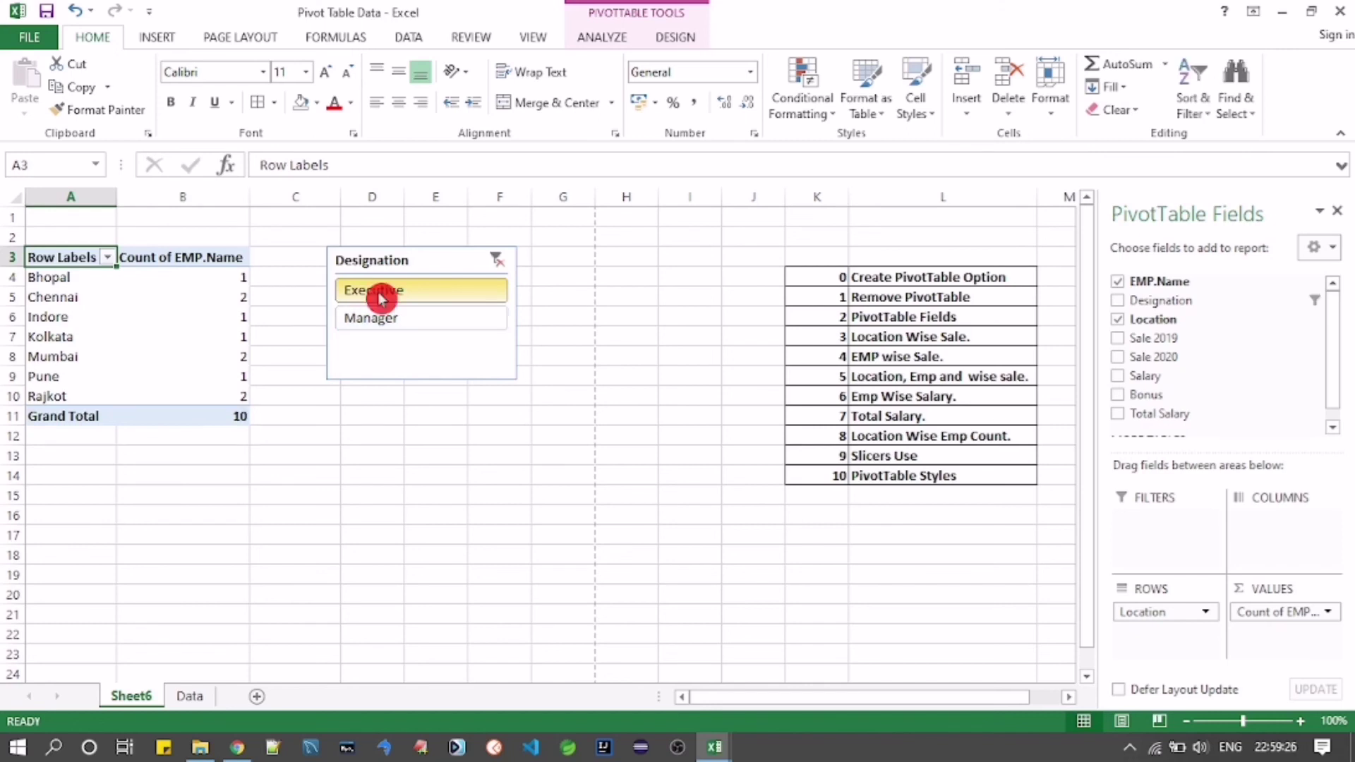
click(368, 316)
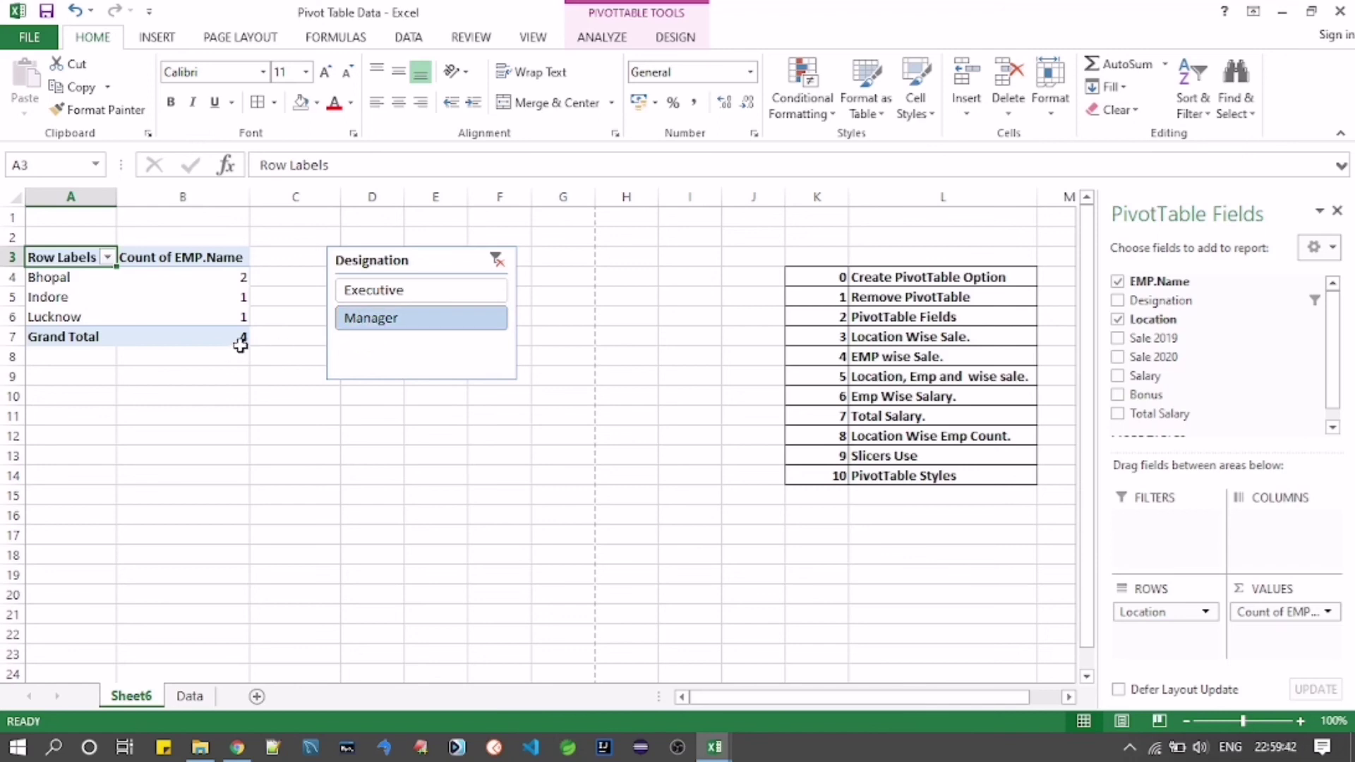
click(387, 300)
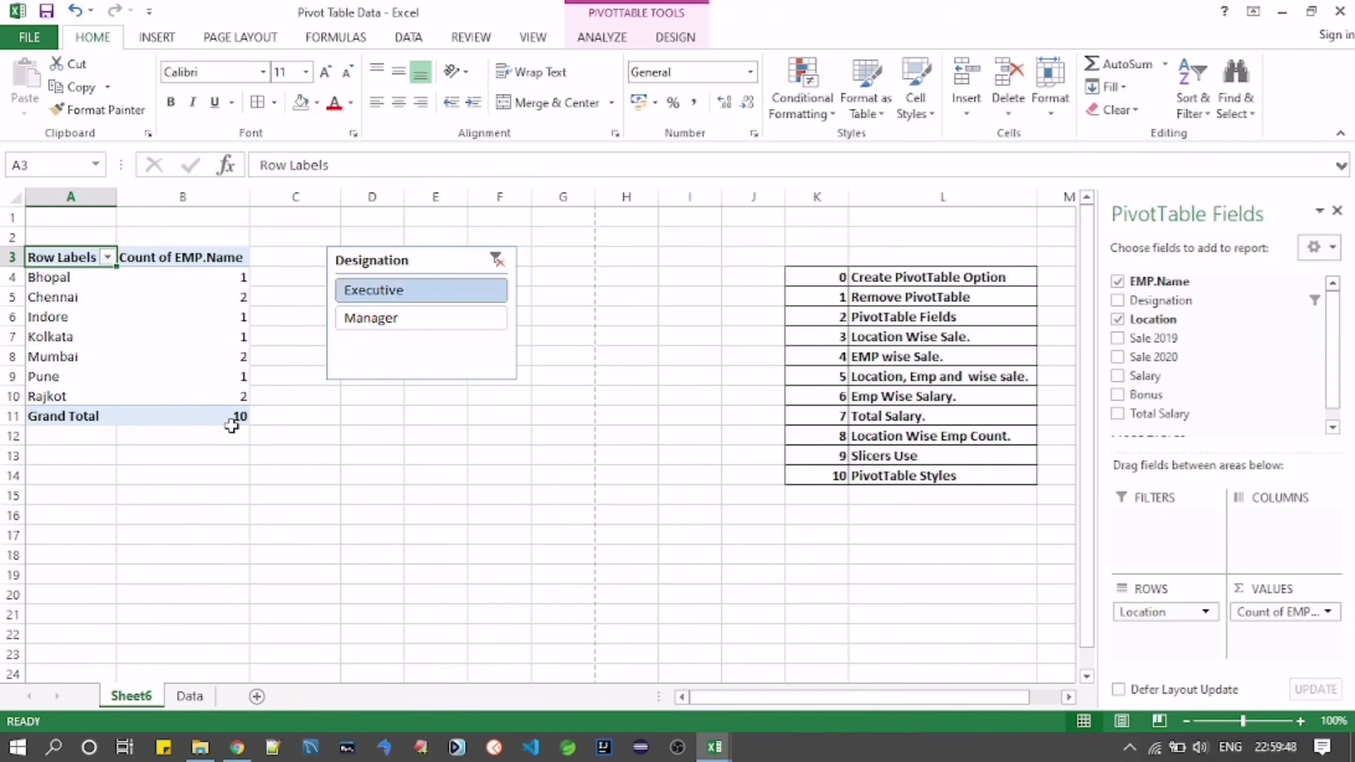
click(360, 321)
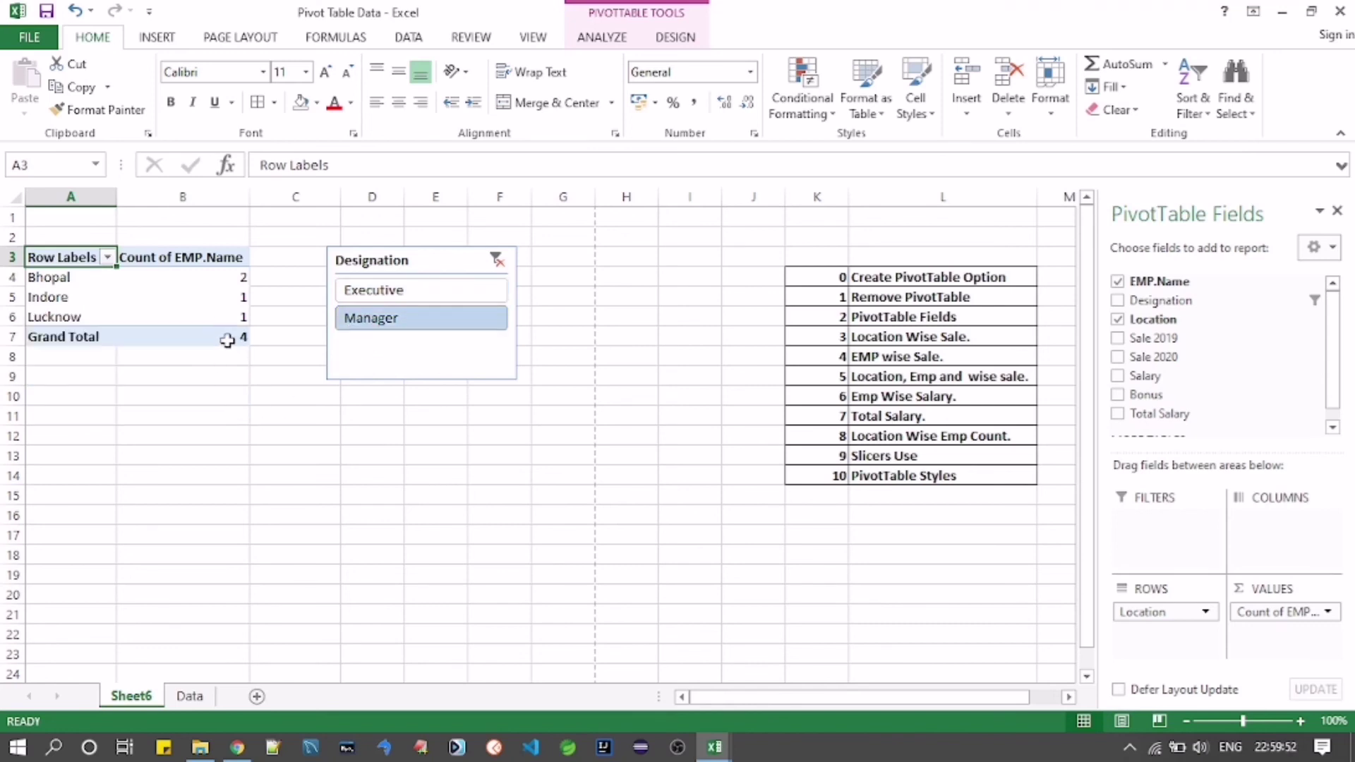
click(498, 263)
click(493, 266)
drag(433, 278, 425, 284)
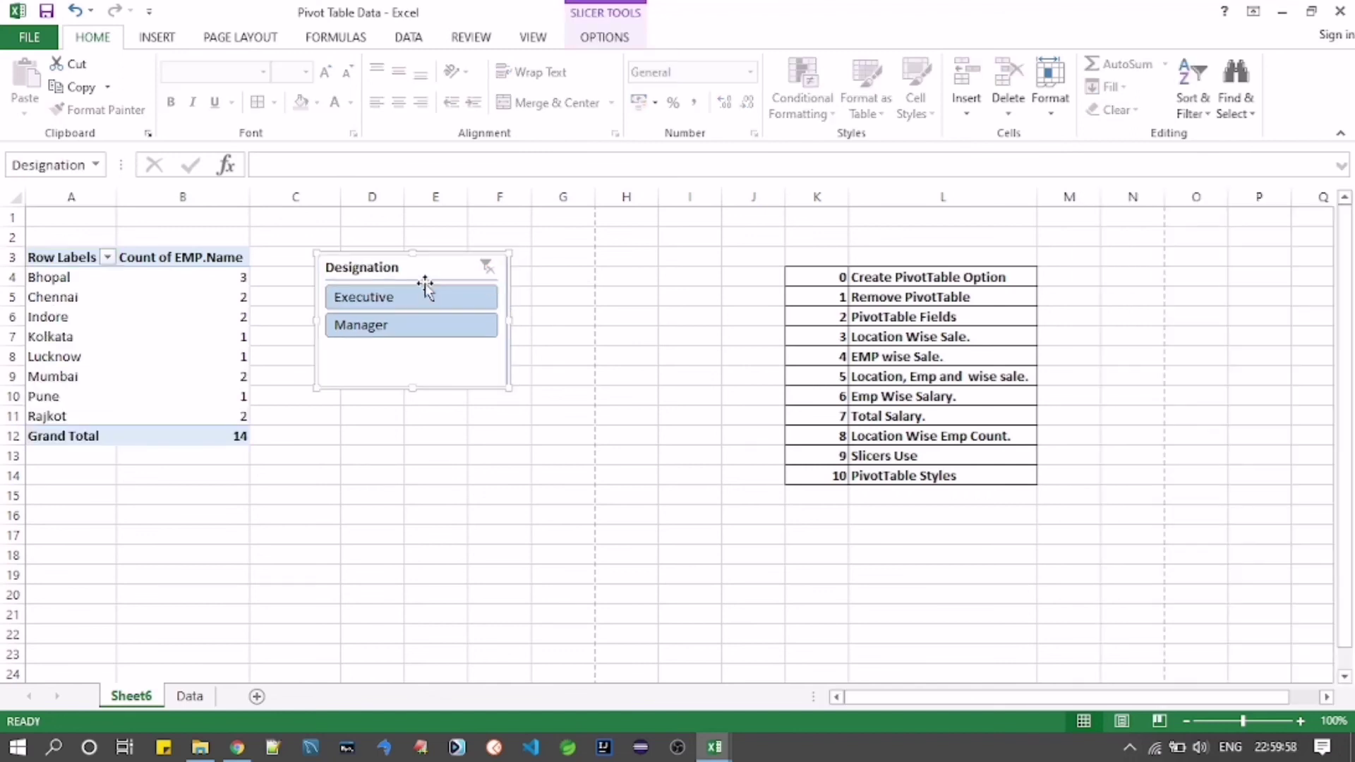
click(62, 254)
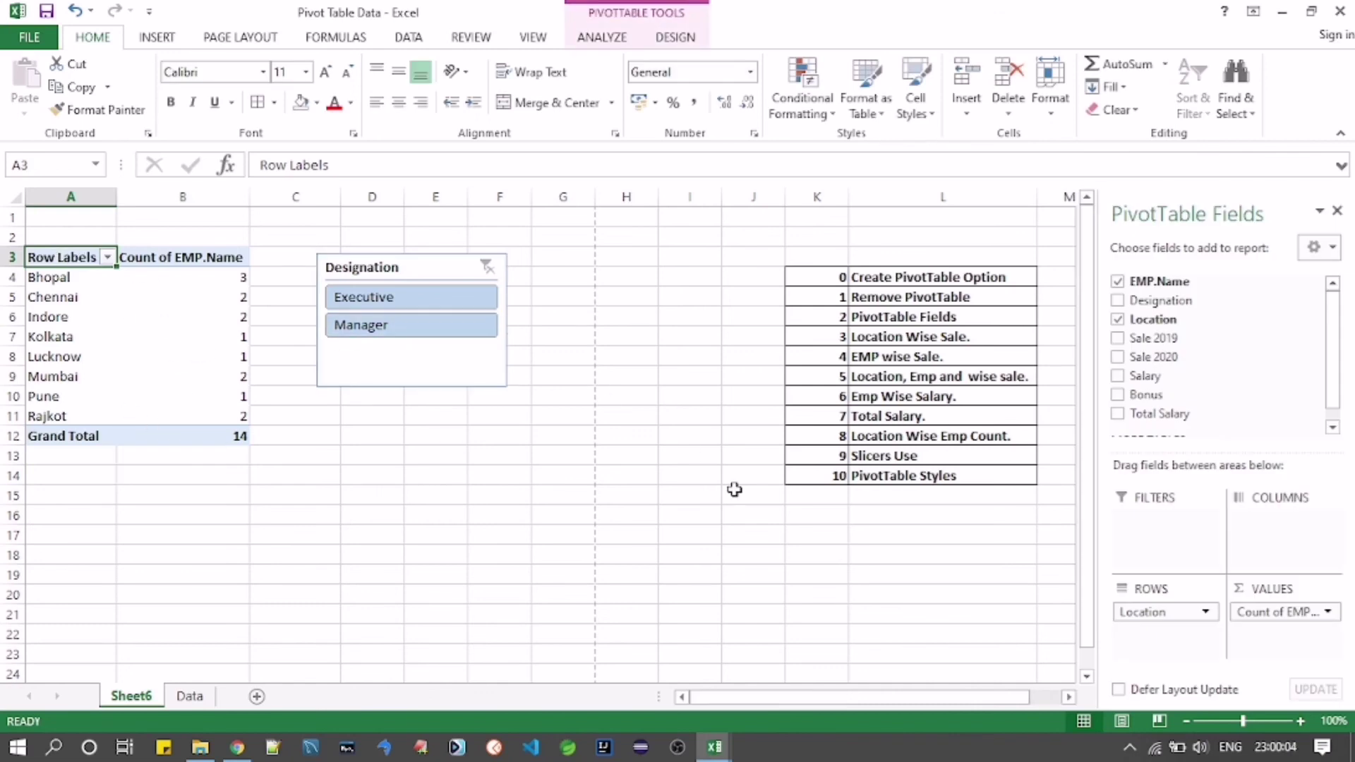
Step: Select the PivotTable Styles topic in L14 and apply Pivot Style Dark 3 to the location-wise employee count PivotTable
click(873, 481)
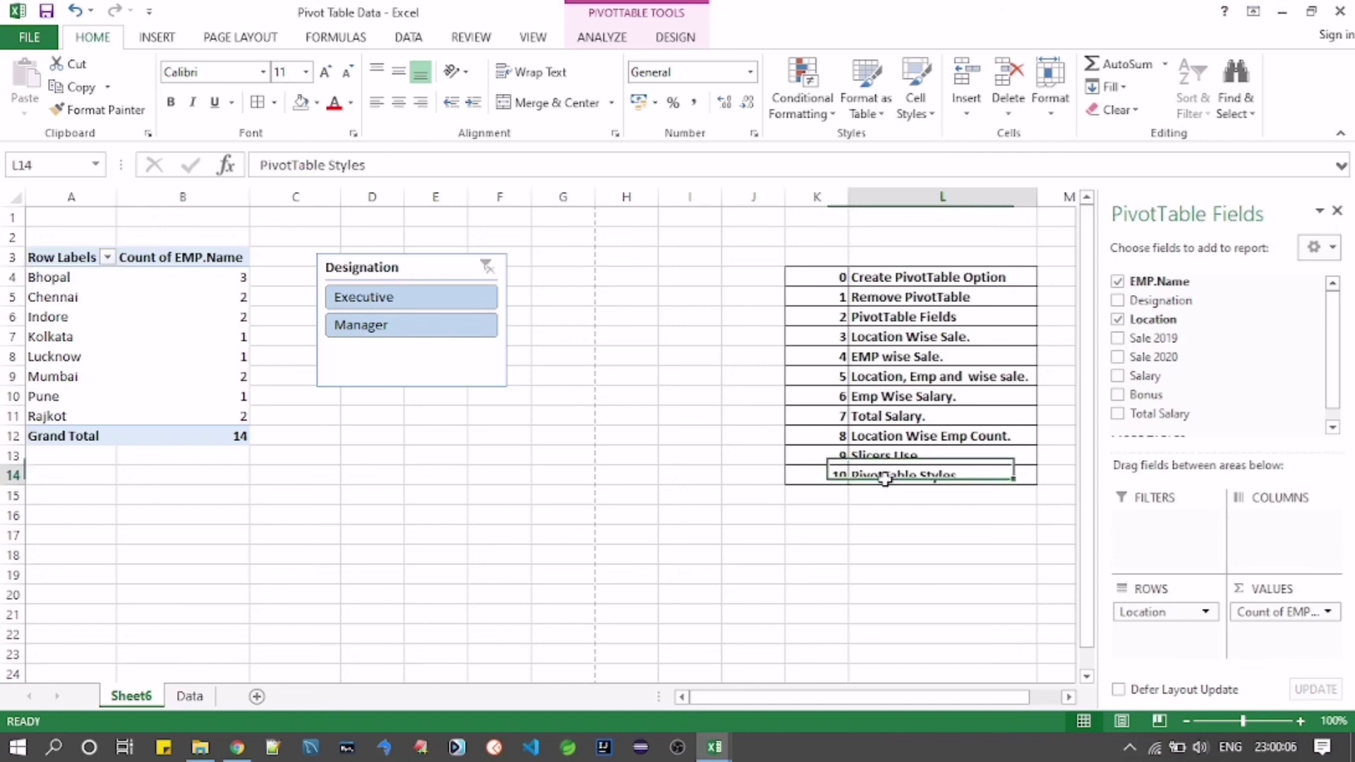
click(83, 254)
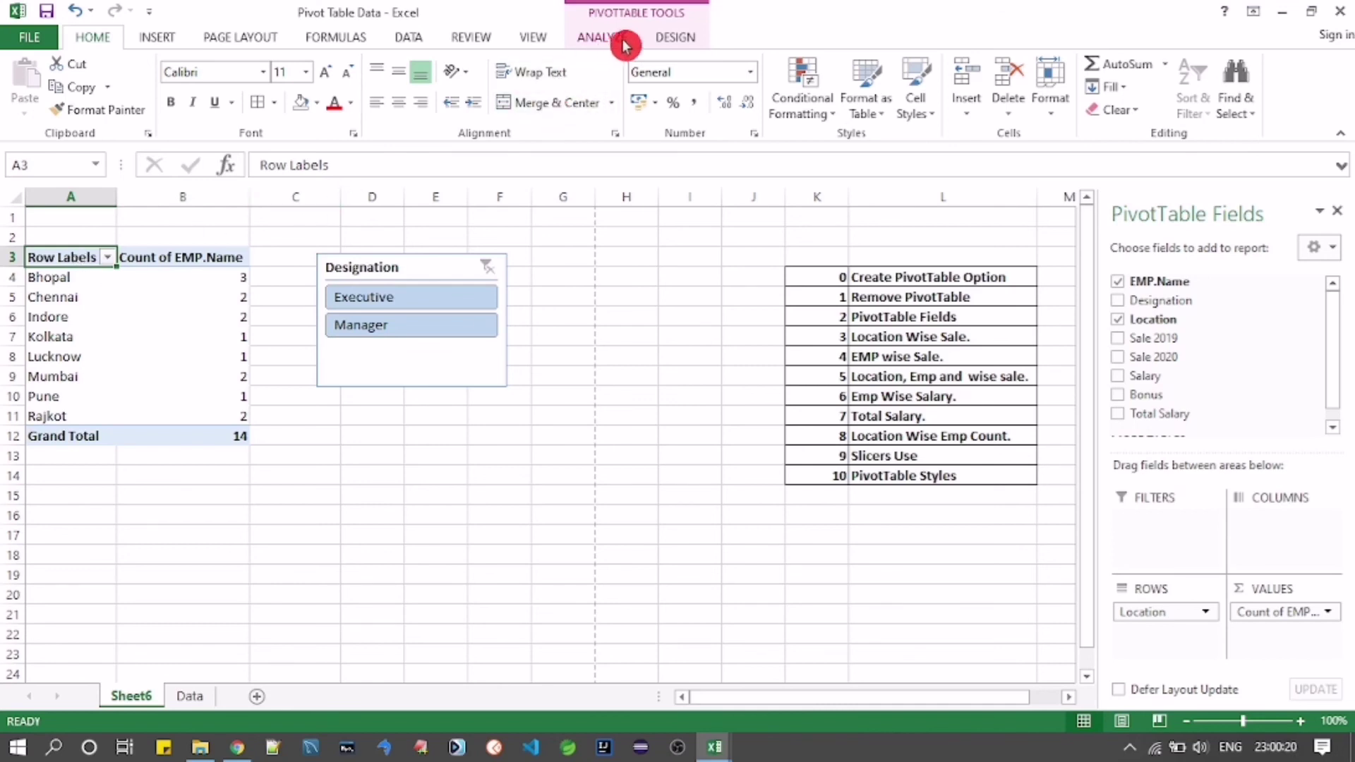
click(678, 41)
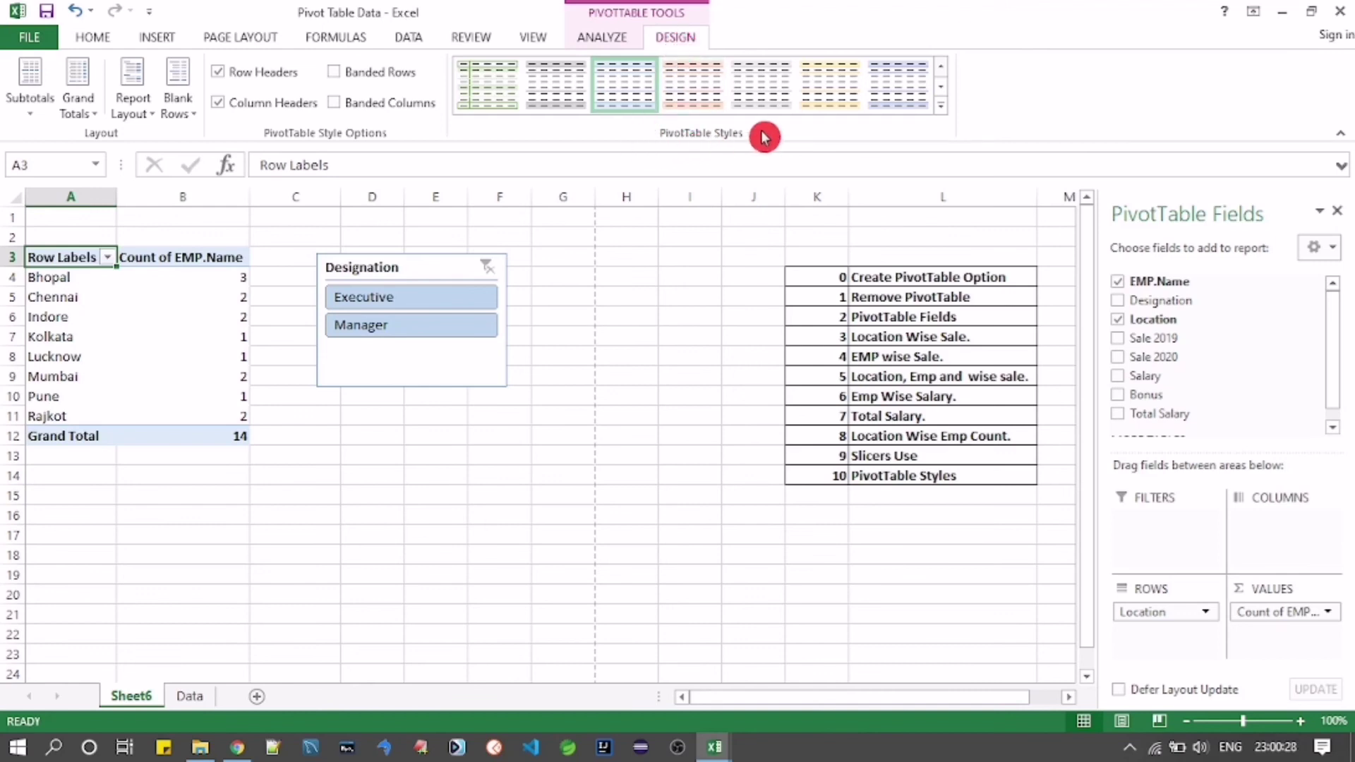
click(939, 106)
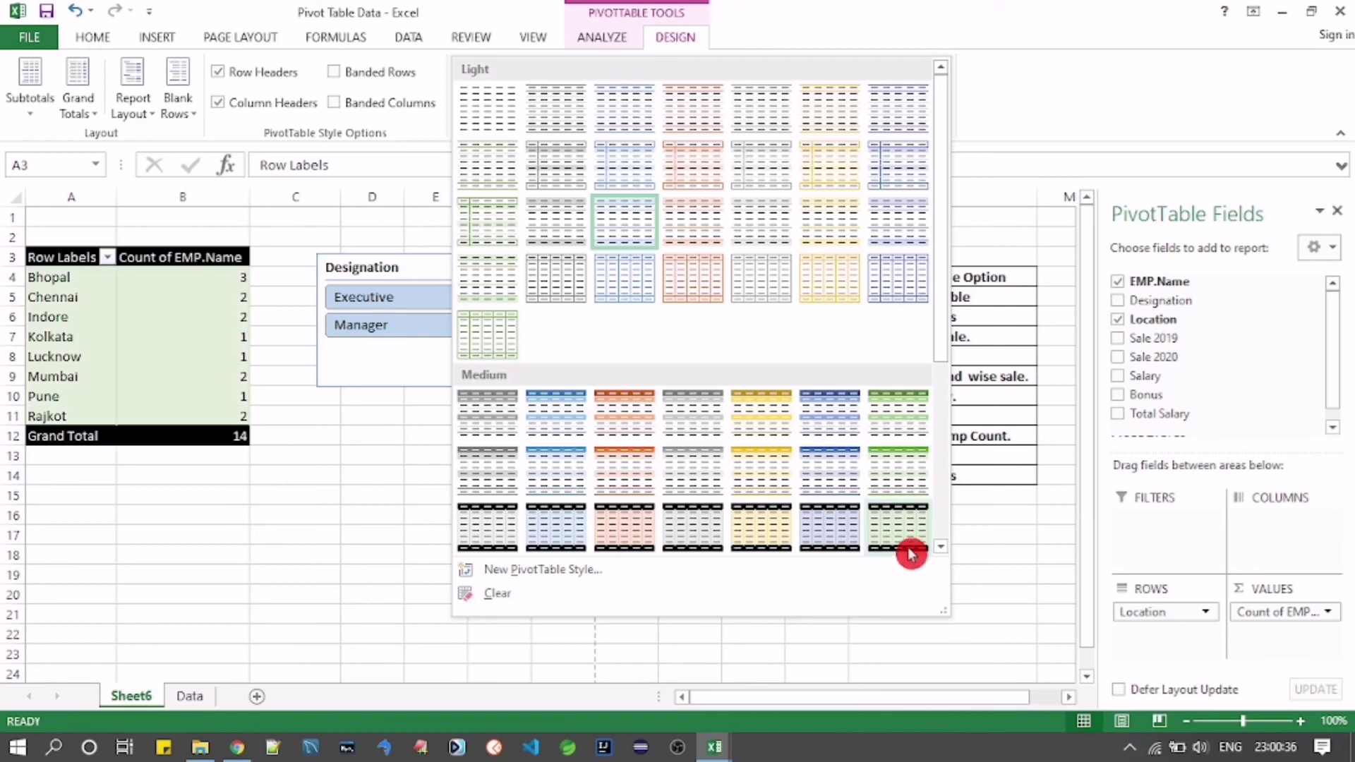
click(941, 547)
click(941, 548)
click(941, 548)
click(941, 549)
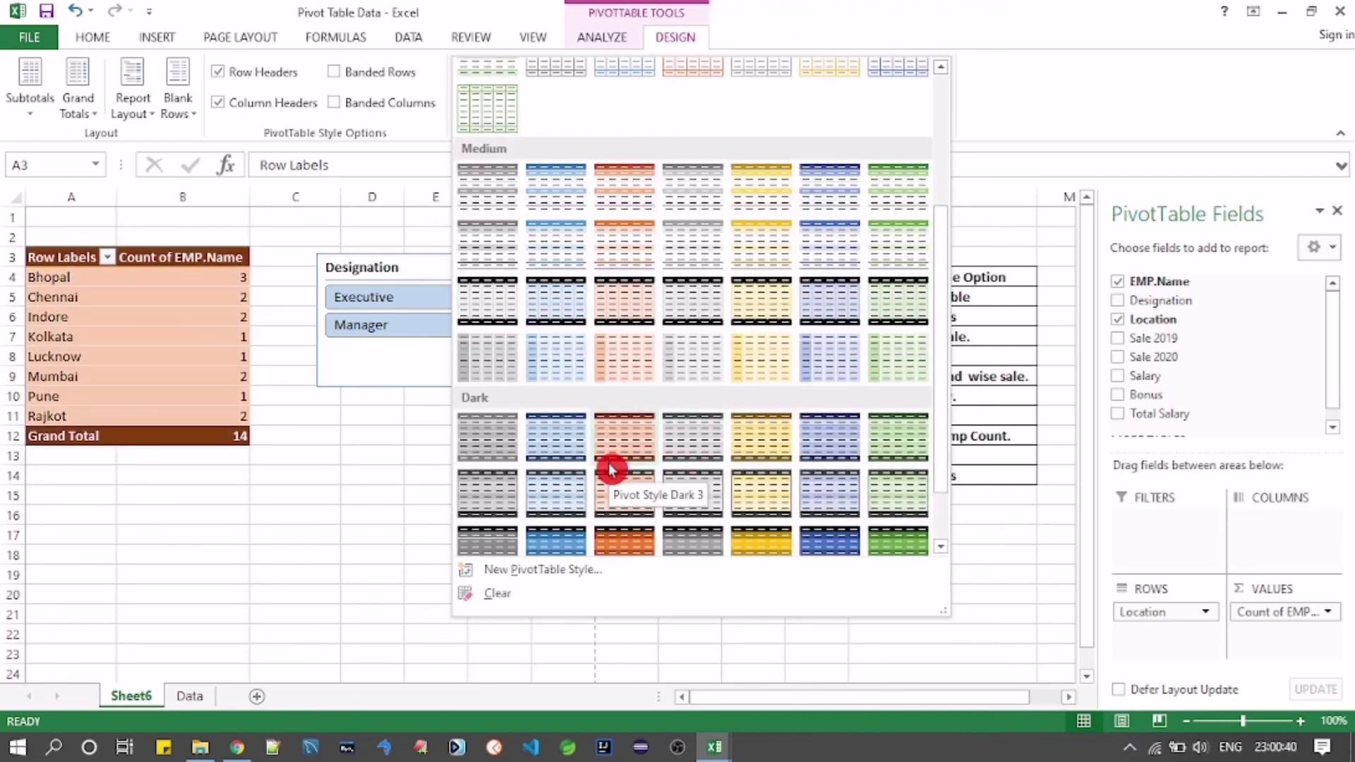
click(616, 445)
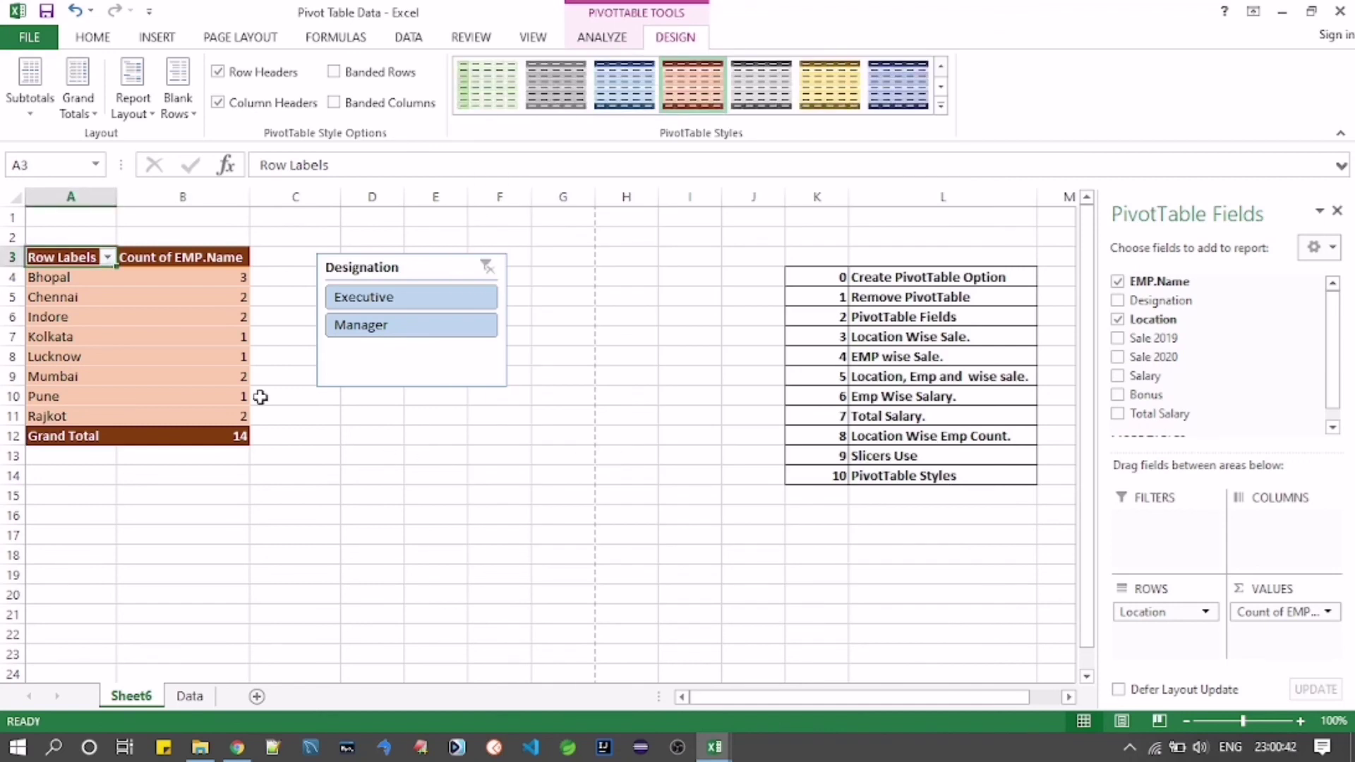
click(279, 449)
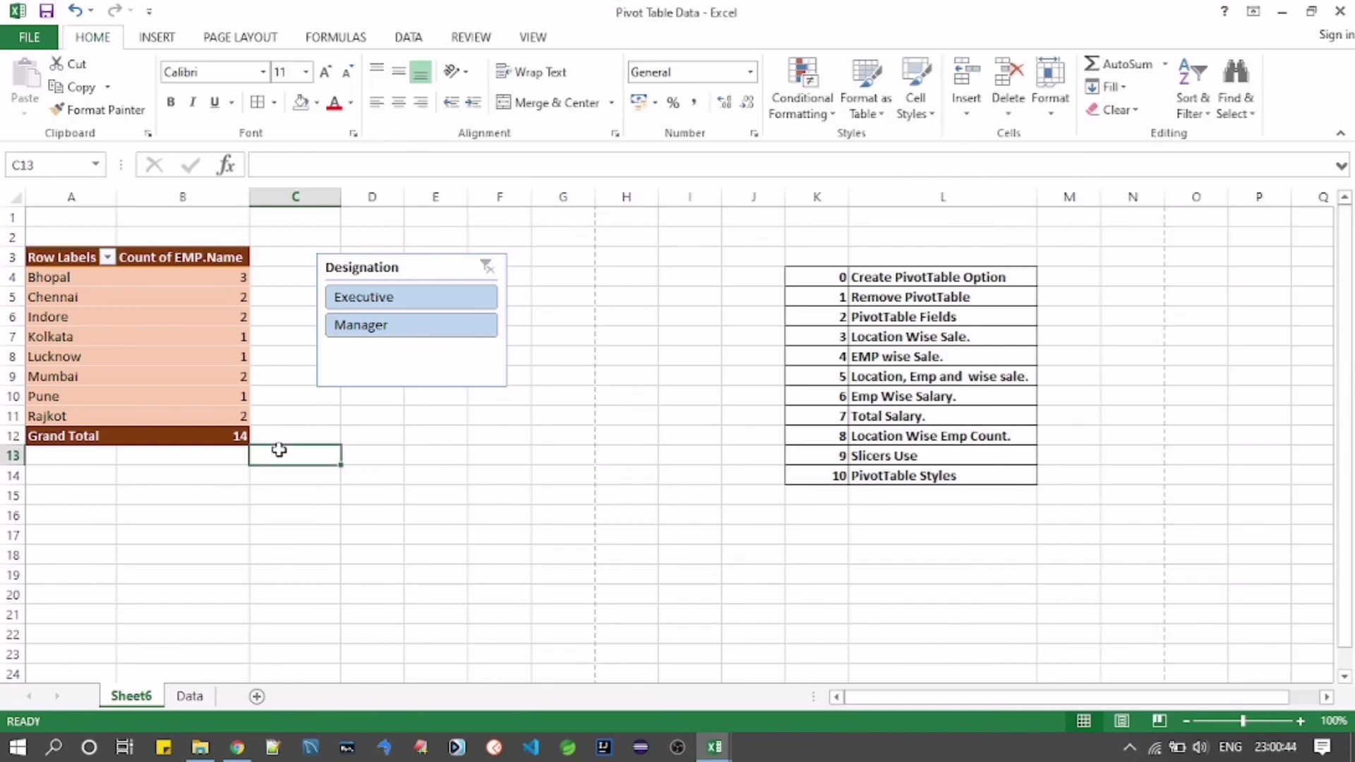
click(81, 255)
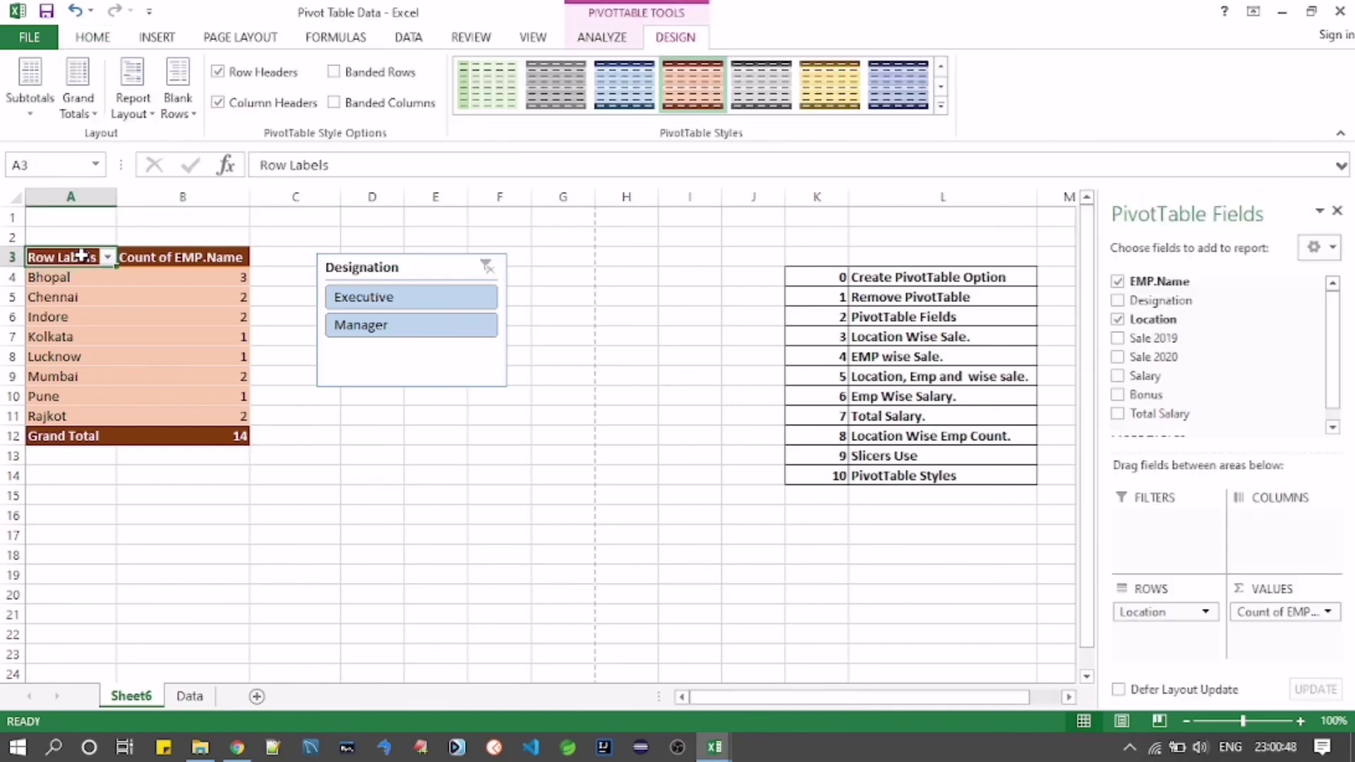